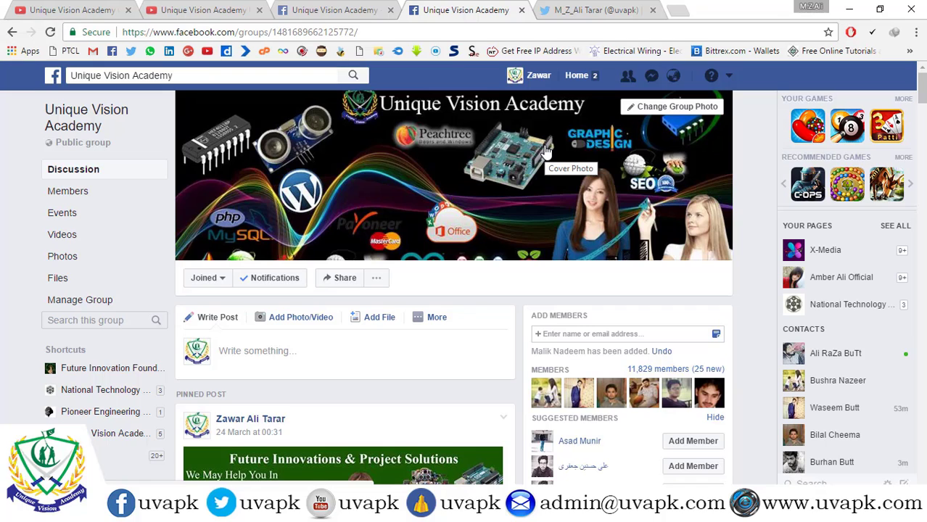
scroll(444, 206, down, 6)
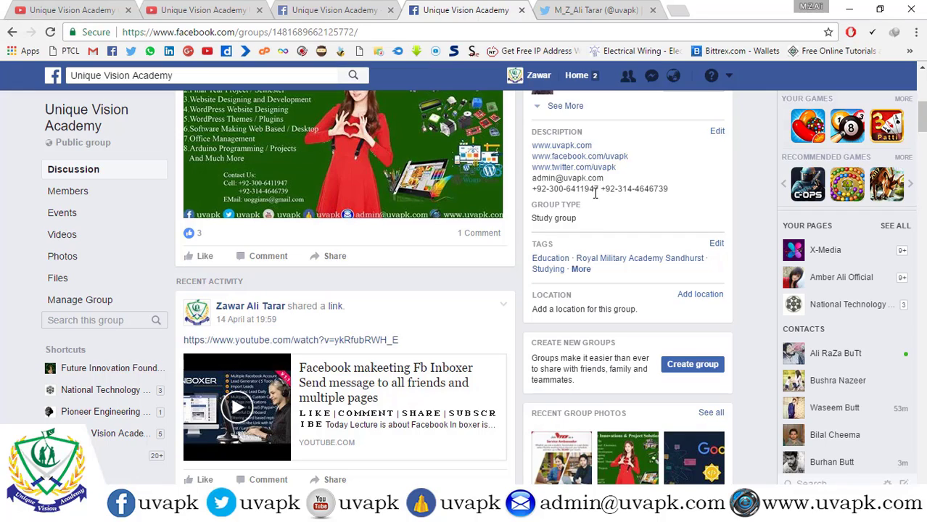
drag(669, 186, 531, 193)
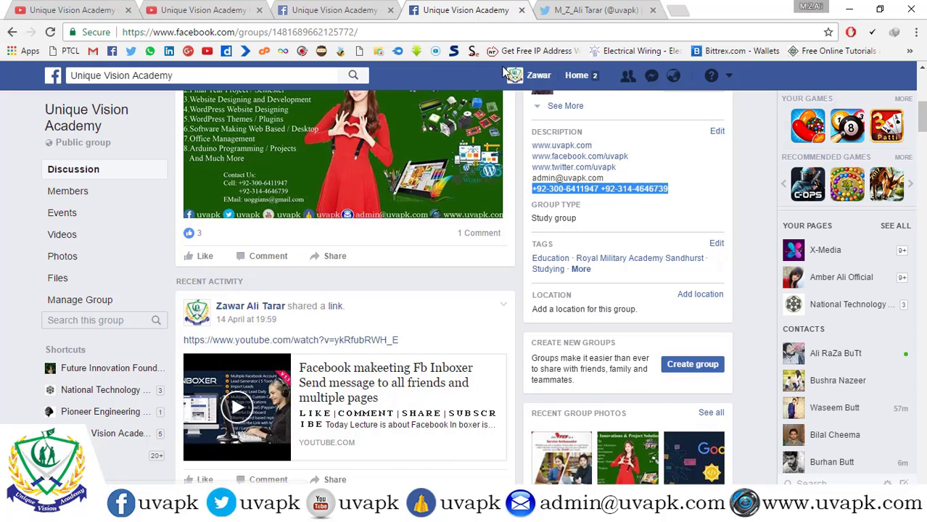
click(684, 11)
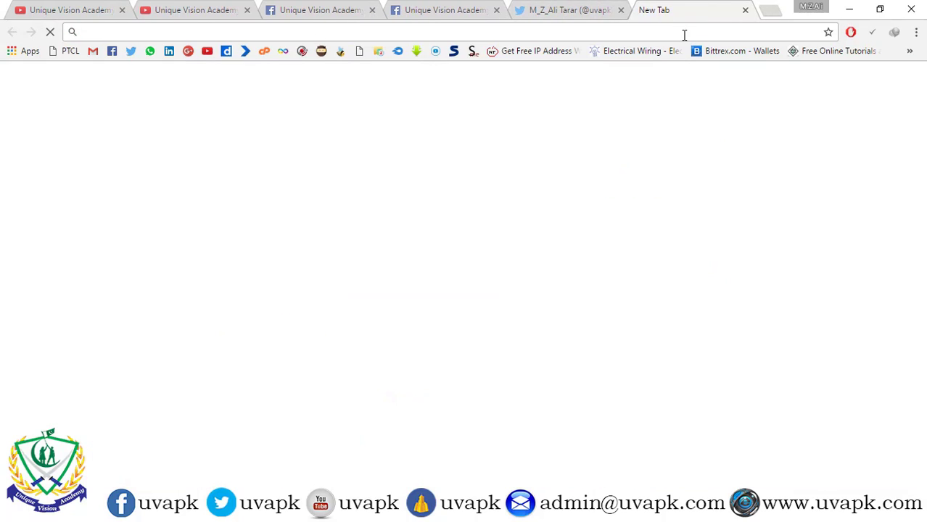
text(u)
key(Return)
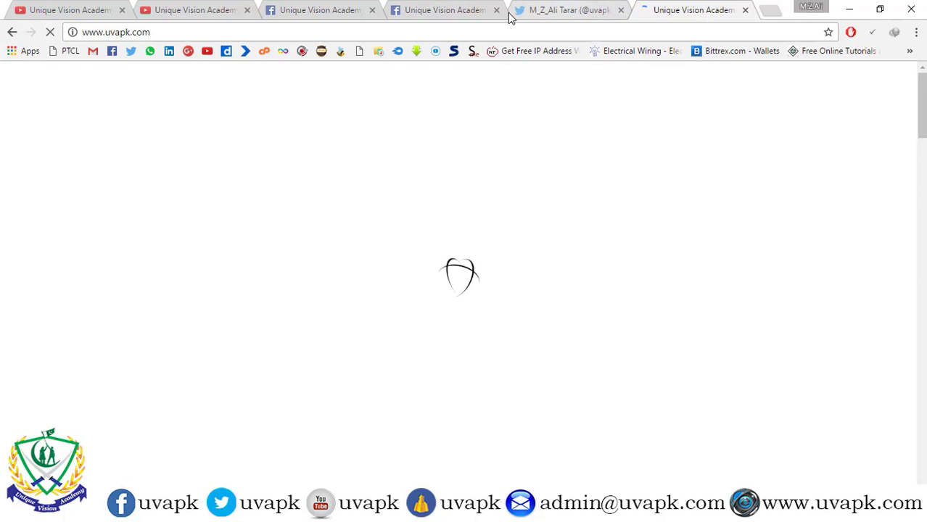
click(429, 9)
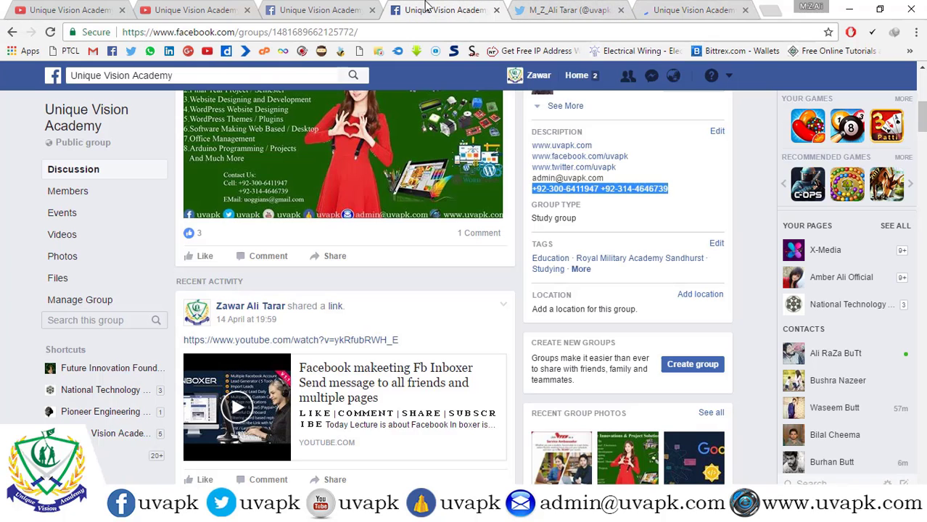
click(686, 213)
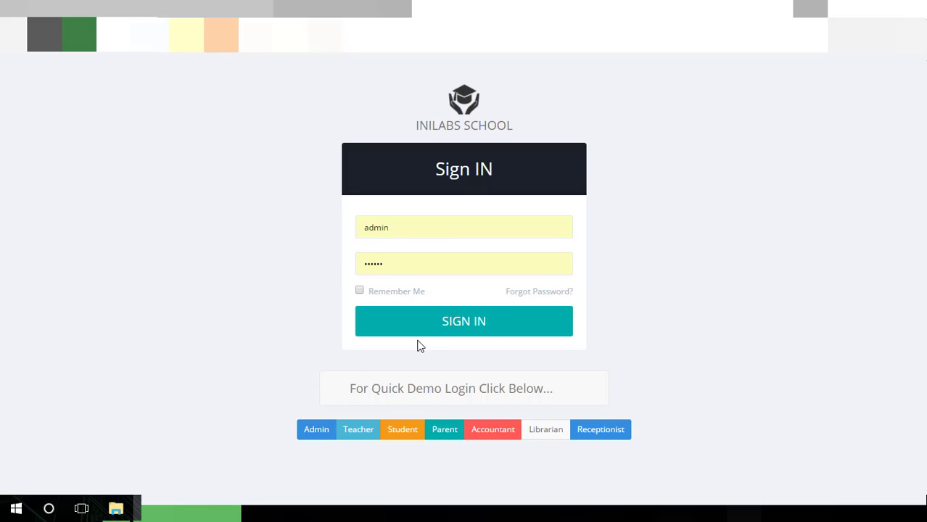
Sign in to the INILABS School demo with the pre-filled admin account
click(436, 329)
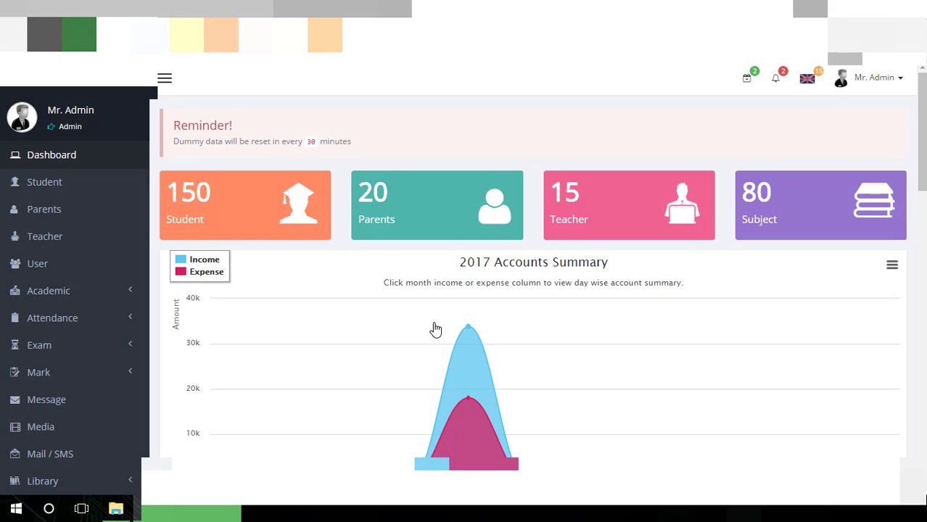
Scroll the dashboard totals and open, then close, the Mr. Admin account menu
scroll(435, 330, down, 2)
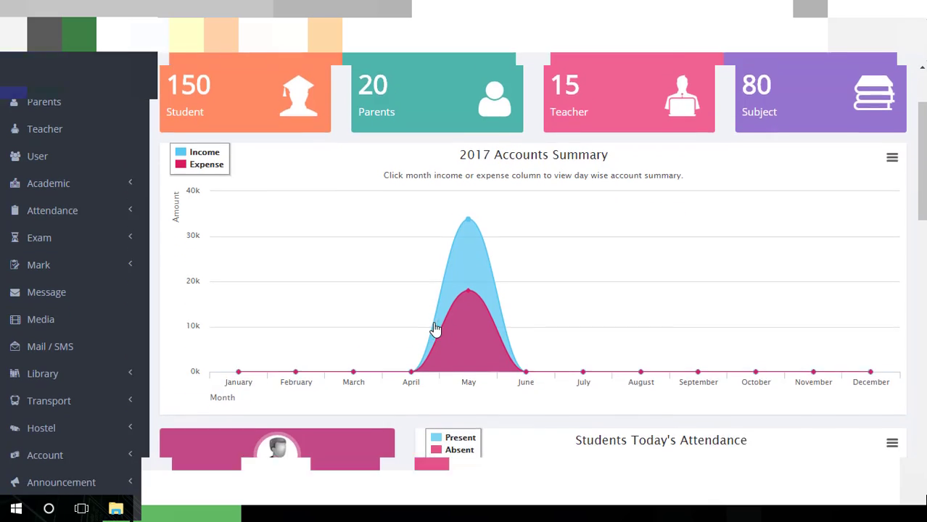
scroll(436, 330, up, 2)
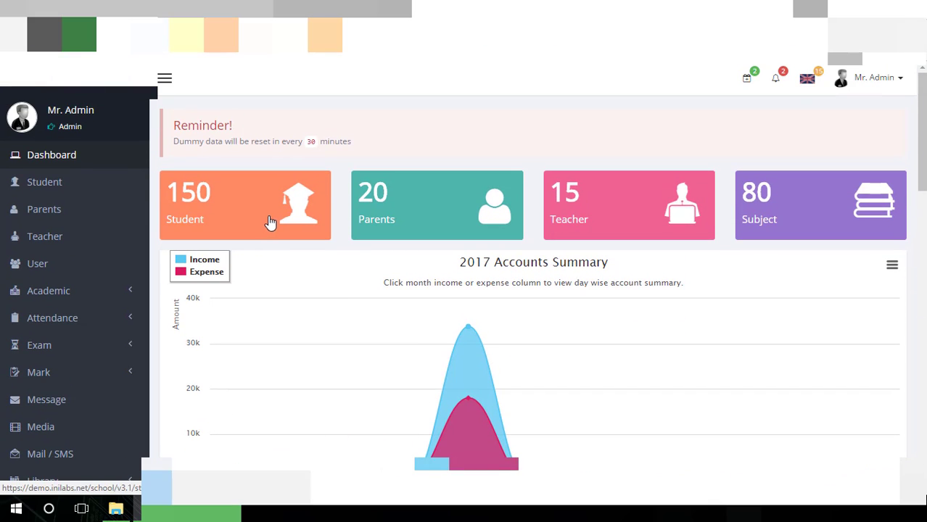
scroll(392, 238, down, 1)
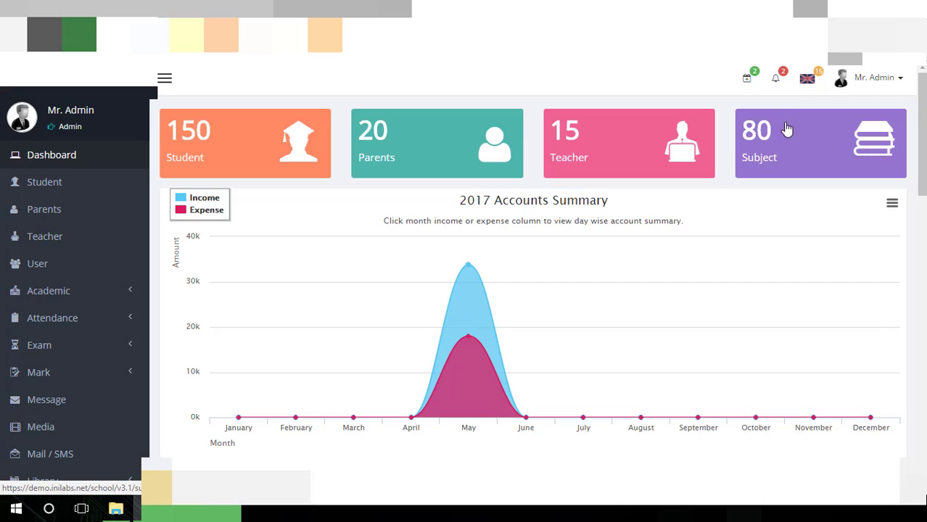
click(898, 81)
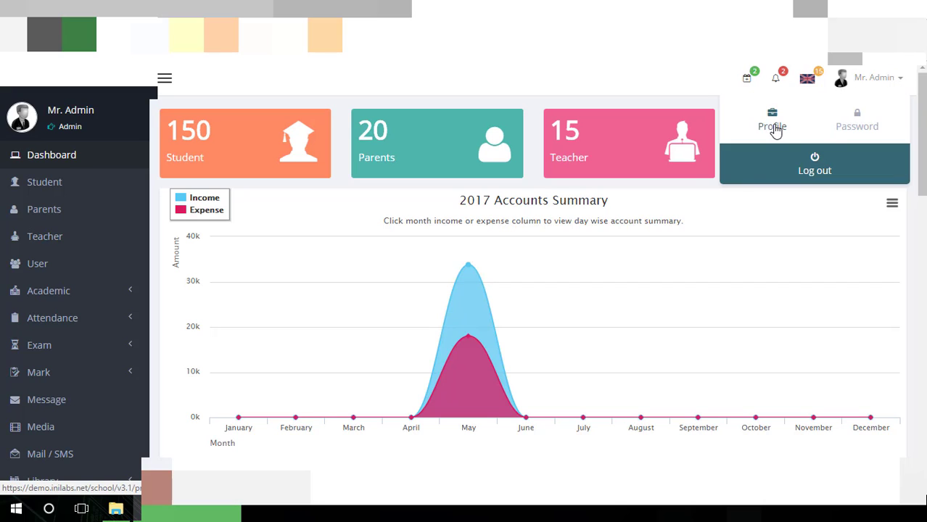
click(669, 87)
Scroll through the dashboard charts, notices and May 2017 calendar, then go to the Student page
scroll(631, 150, down, 1)
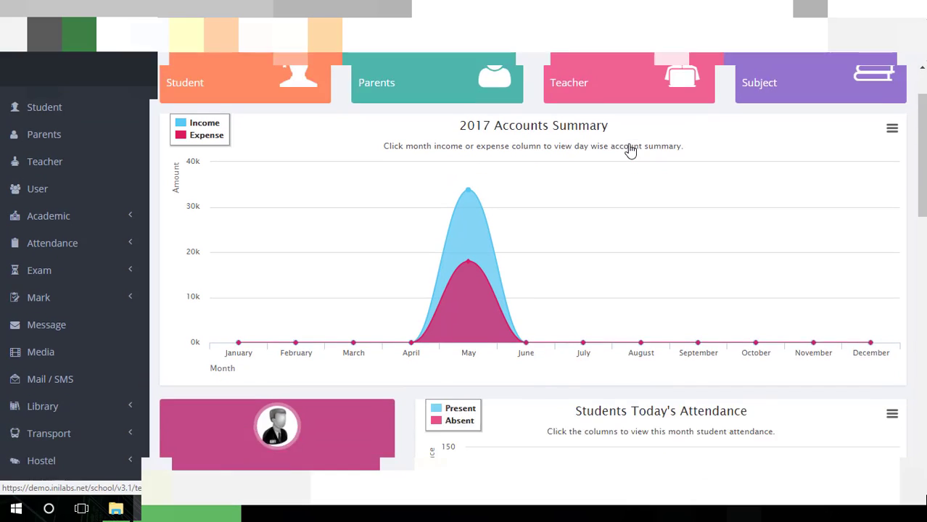
scroll(630, 151, down, 1)
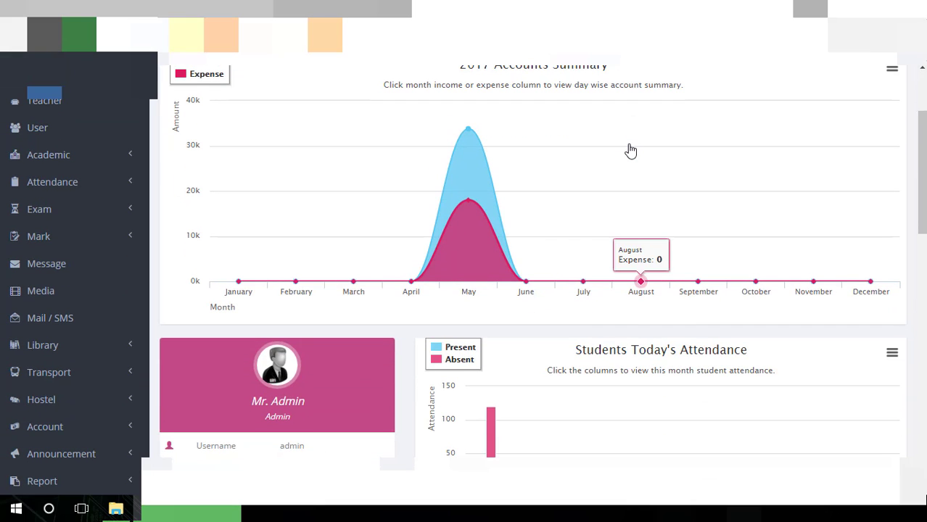
scroll(472, 164, up, 2)
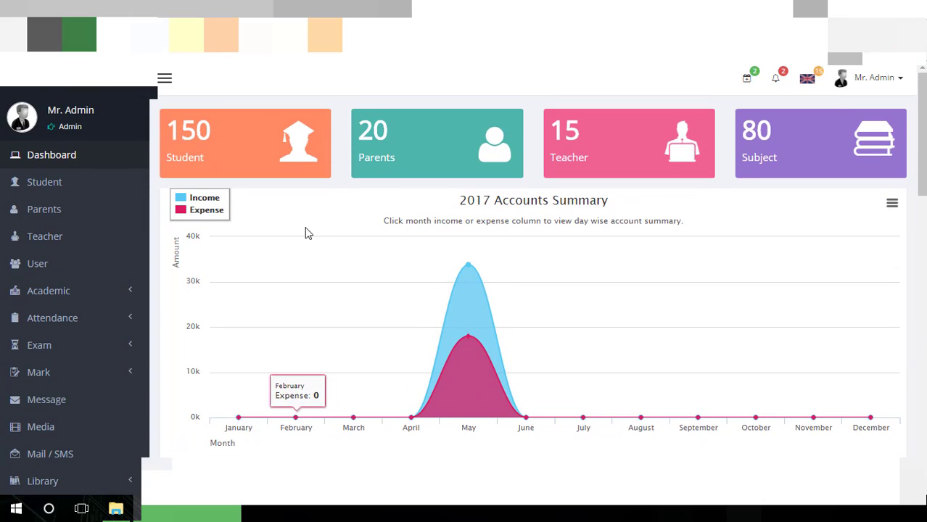
mouse_move(473, 377)
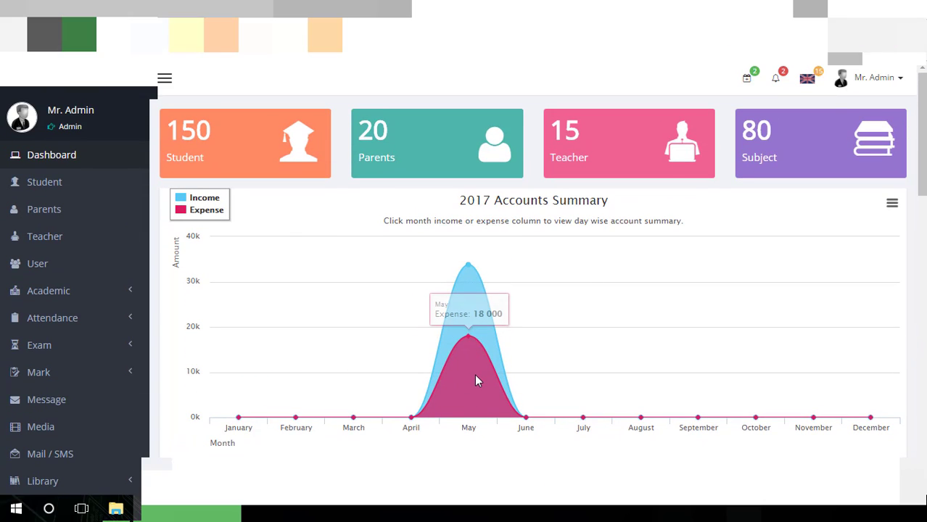
scroll(472, 378, down, 2)
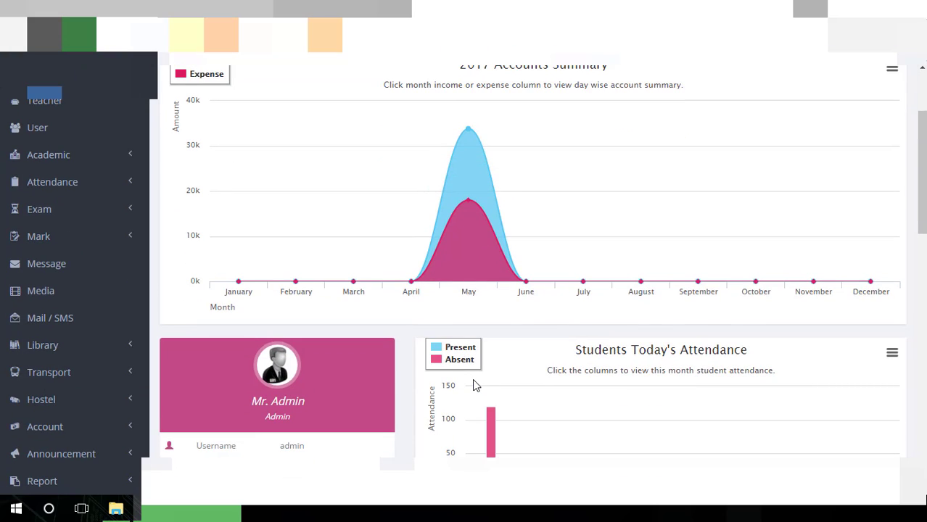
scroll(475, 383, down, 1)
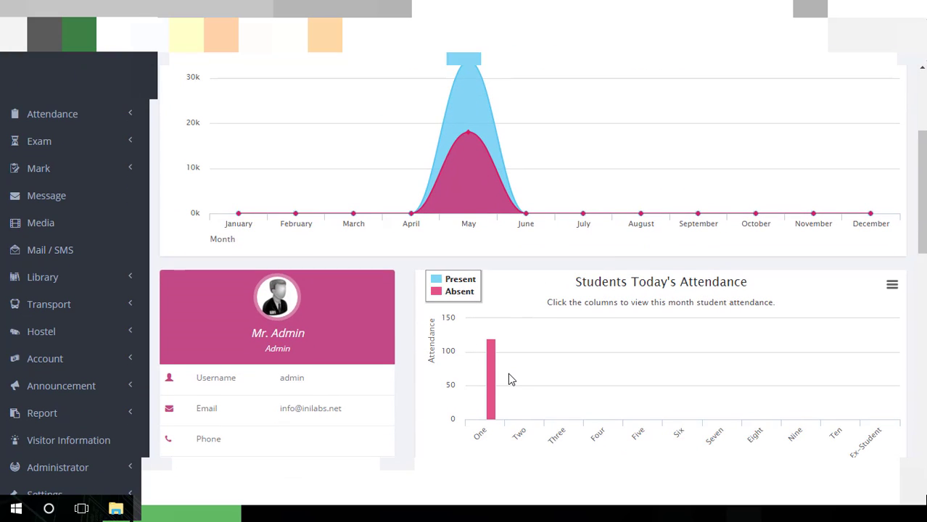
scroll(508, 378, down, 4)
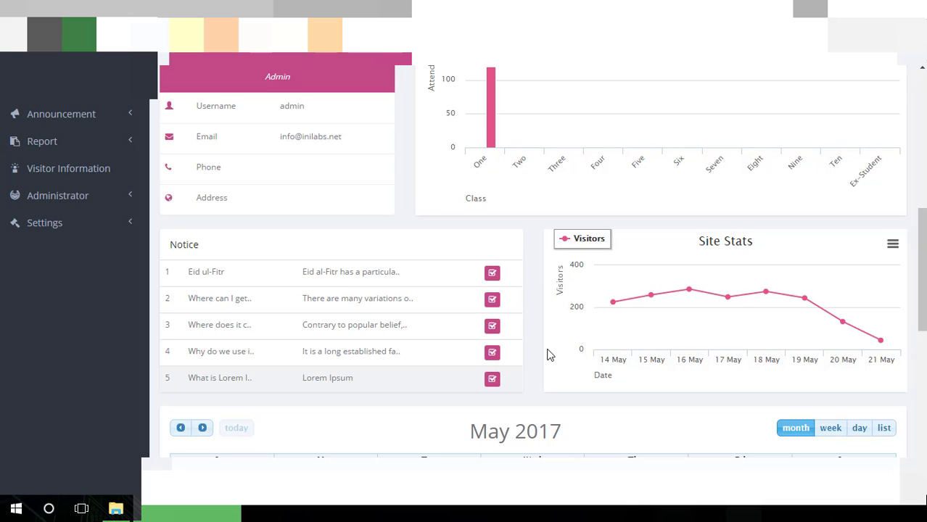
mouse_move(770, 298)
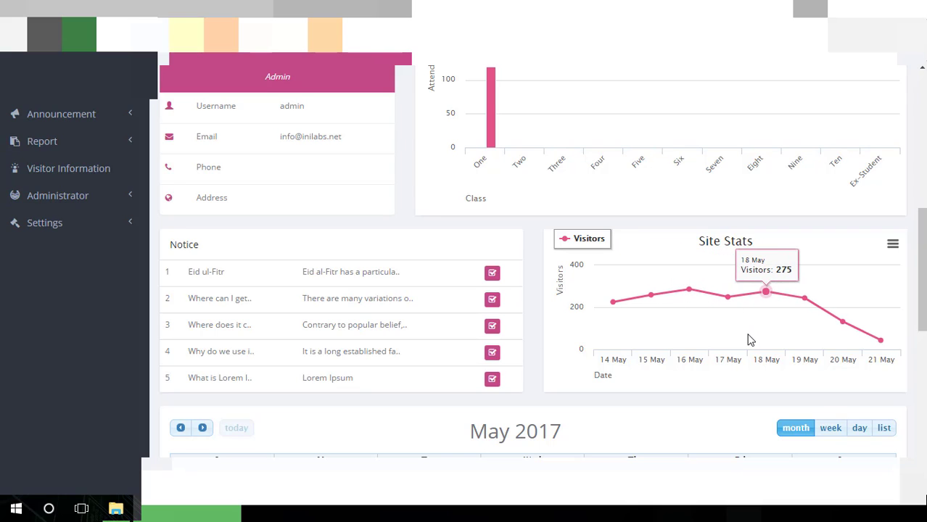
scroll(751, 340, down, 1)
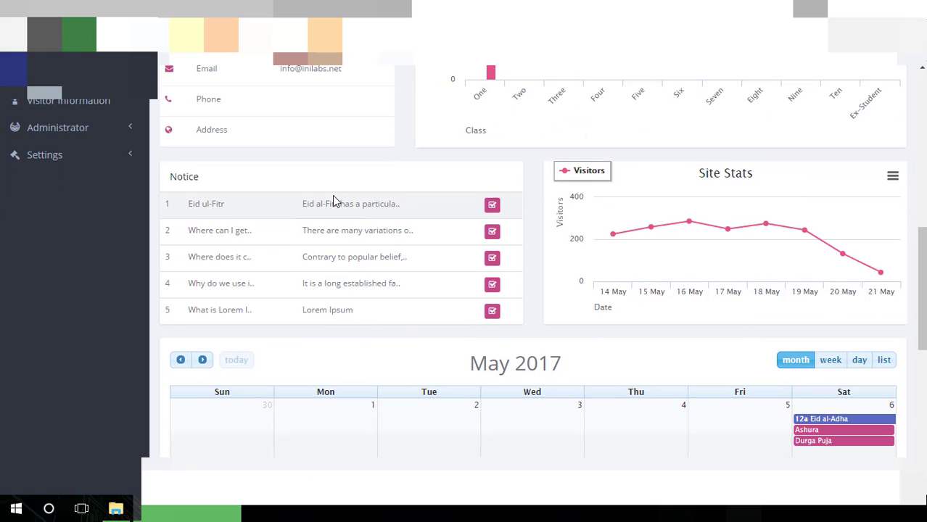
scroll(372, 325, down, 2)
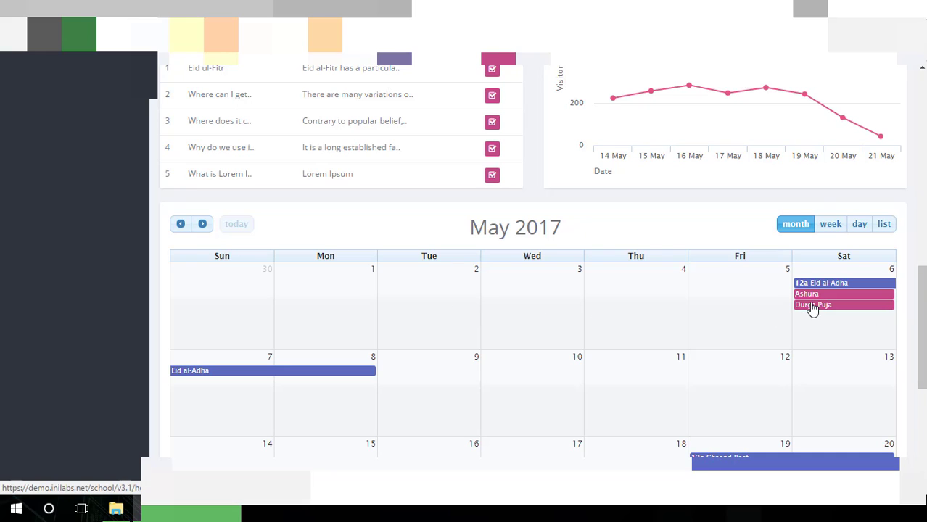
scroll(345, 306, down, 5)
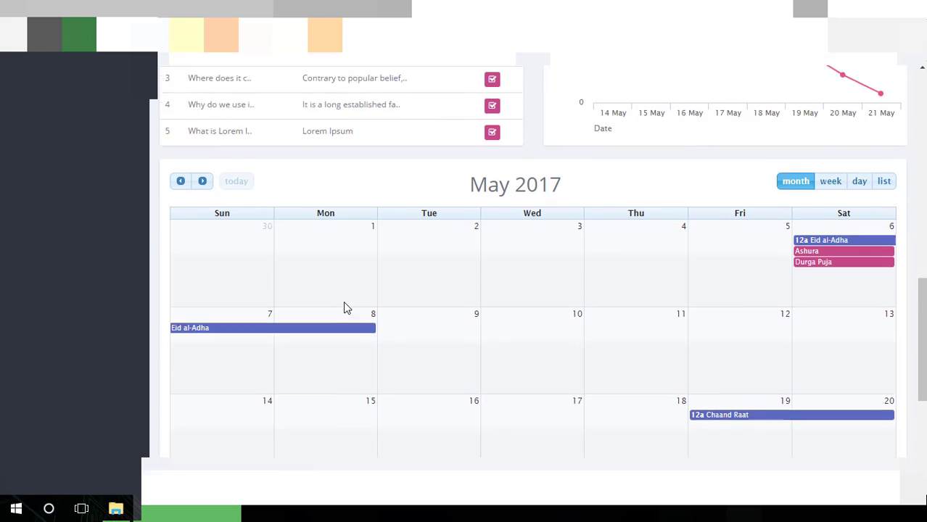
scroll(476, 338, up, 4)
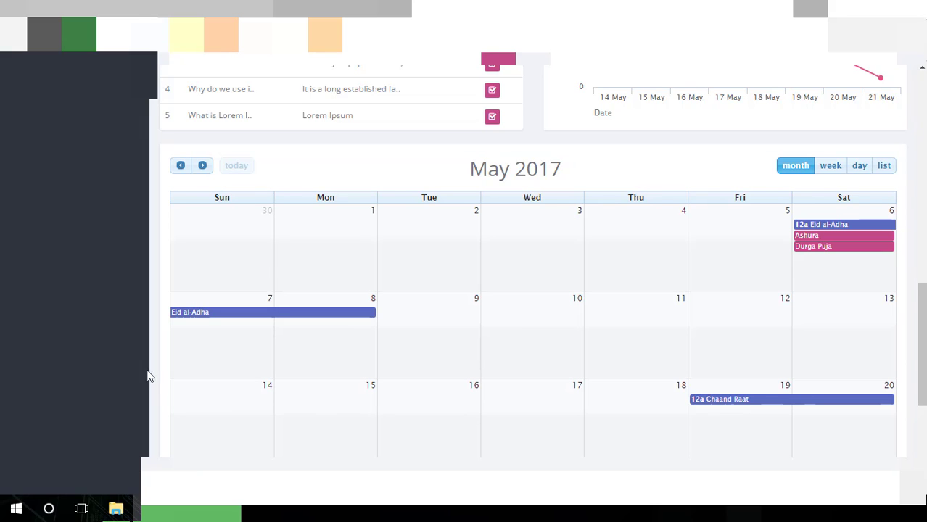
scroll(281, 336, up, 10)
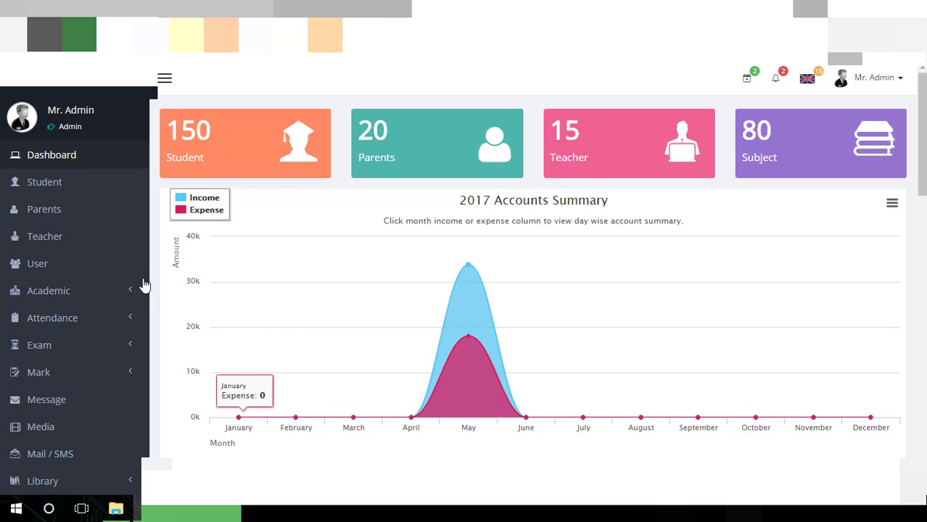
click(72, 186)
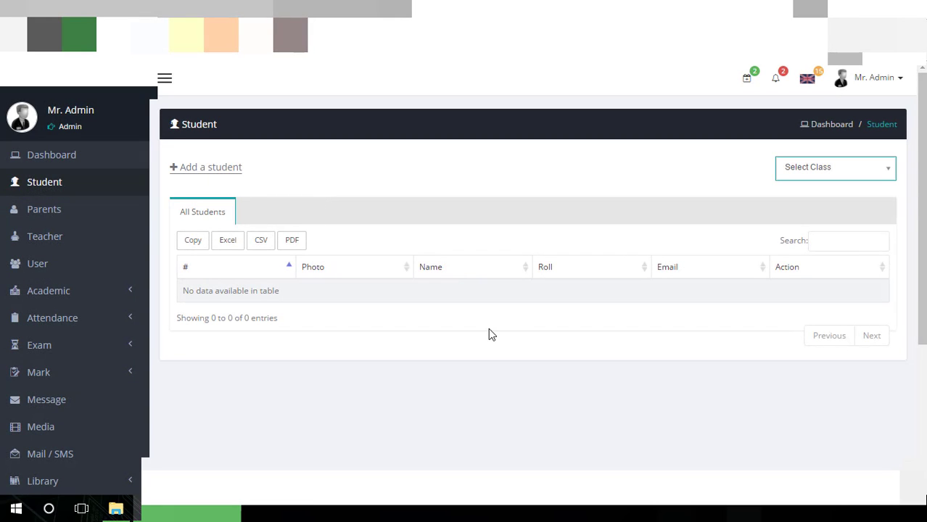
List Class One students and toggle the first student's status off and back on
click(818, 178)
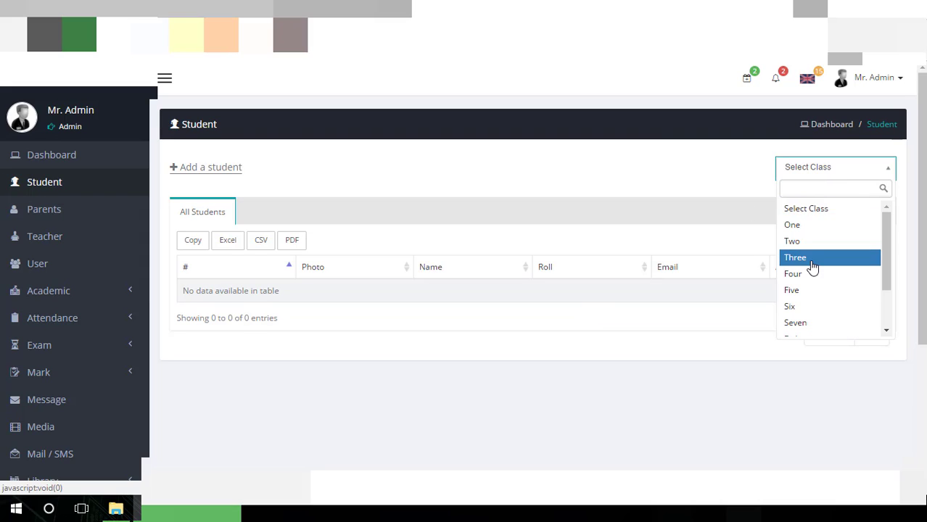
click(813, 226)
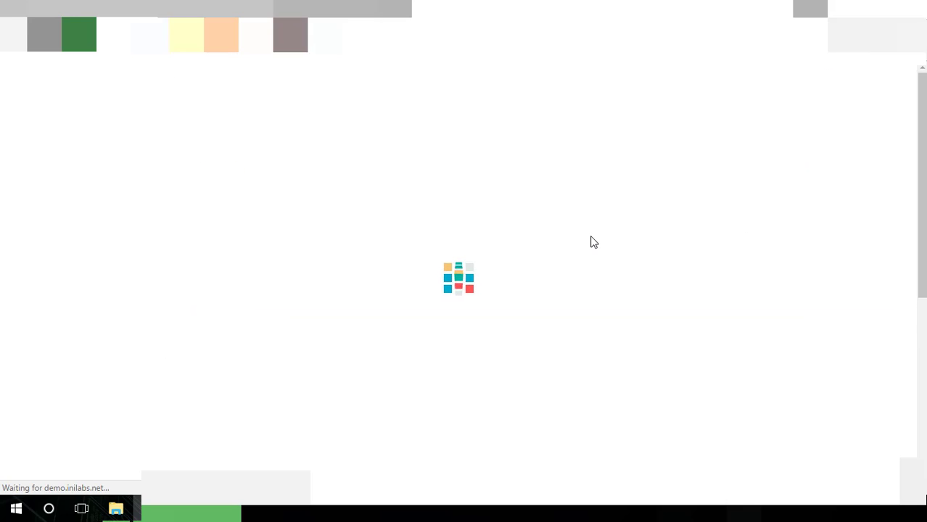
scroll(584, 284, down, 1)
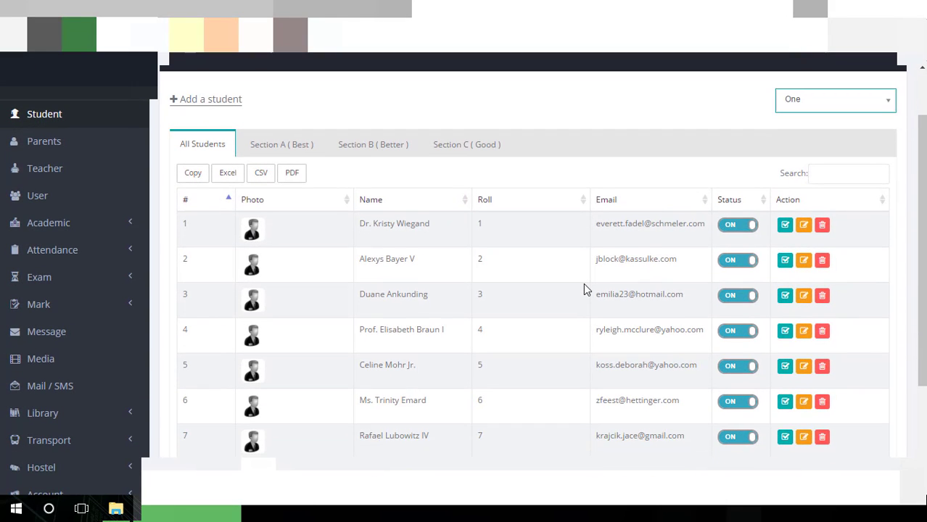
scroll(584, 284, down, 2)
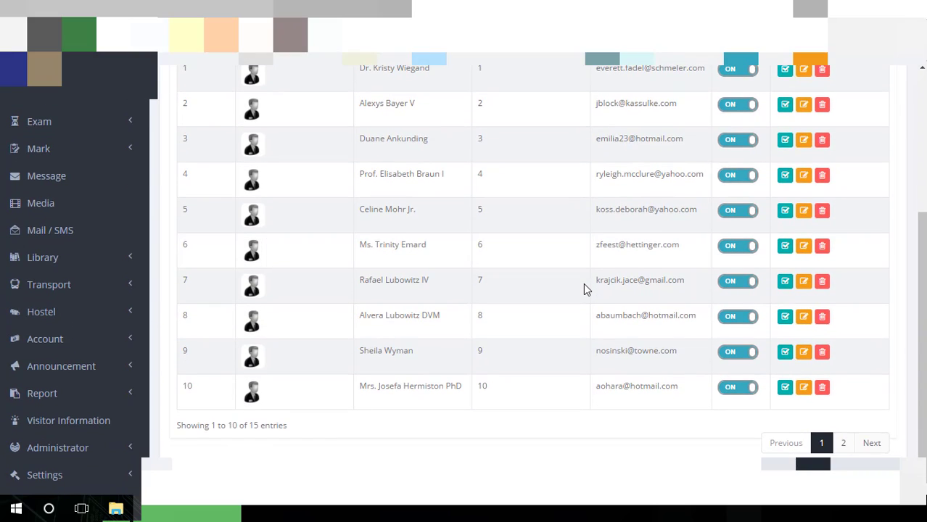
scroll(584, 283, up, 3)
click(747, 303)
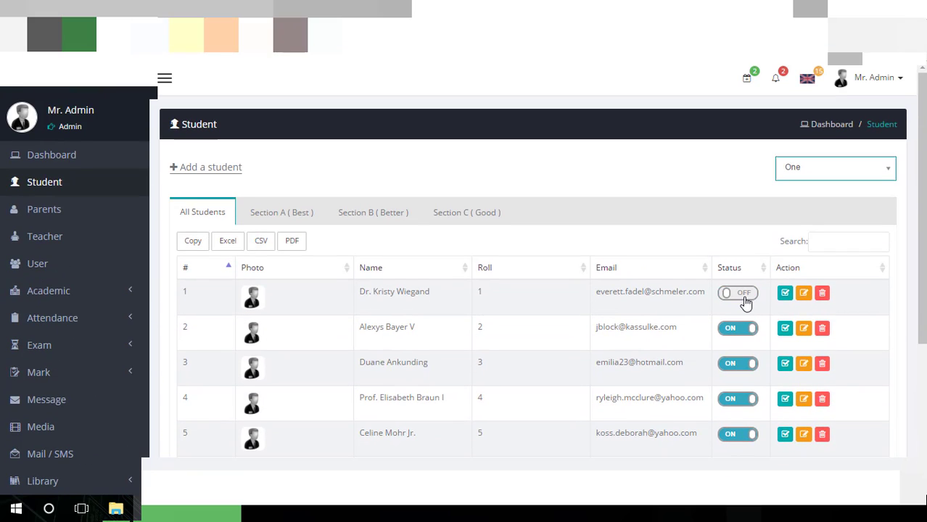
click(747, 303)
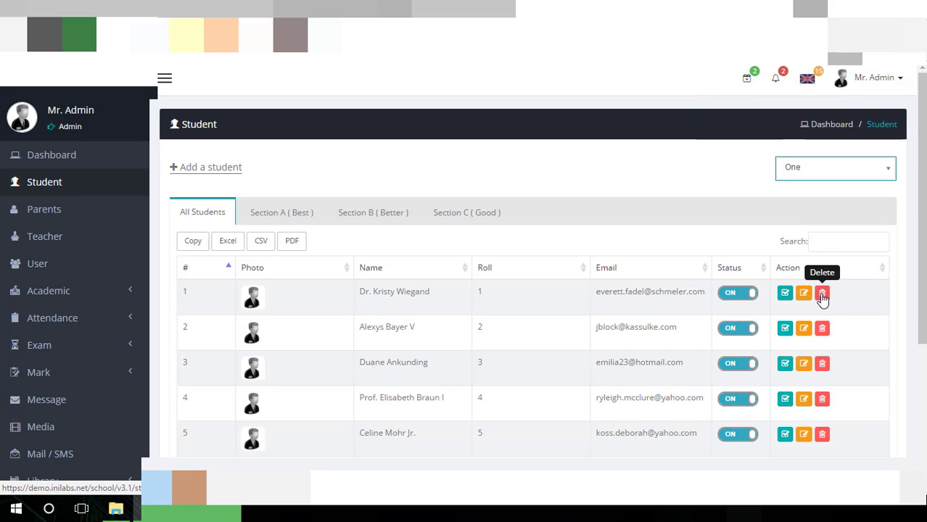
Show Section A ( Best ) and sort the students by Name, then Roll, ascending and descending
click(324, 222)
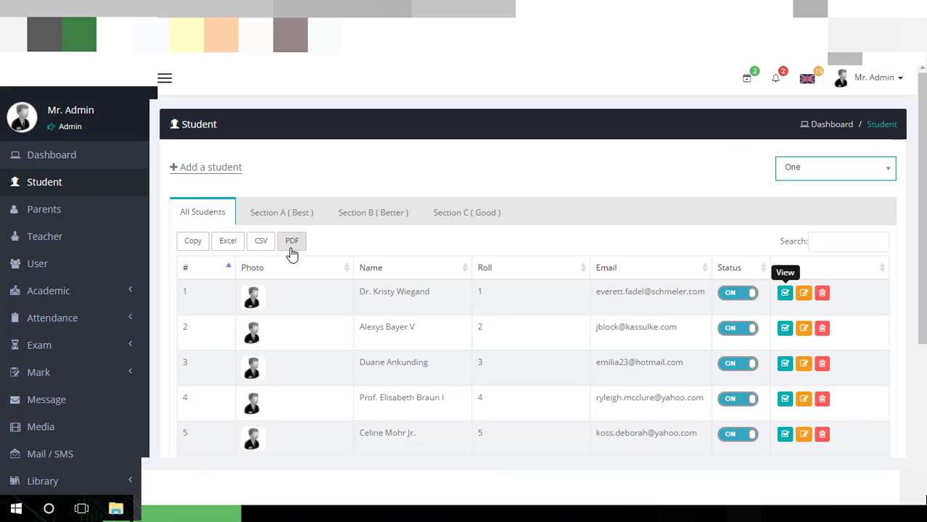
click(469, 270)
click(472, 274)
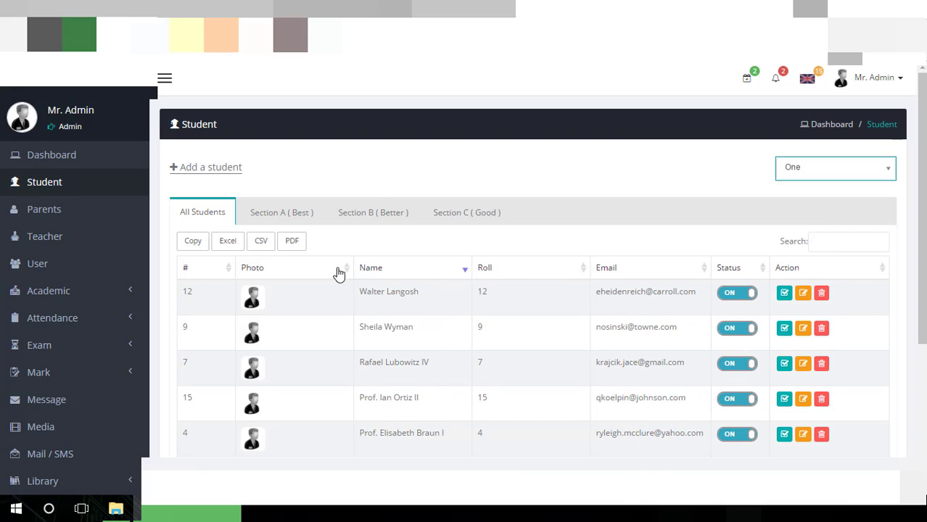
click(585, 275)
click(584, 275)
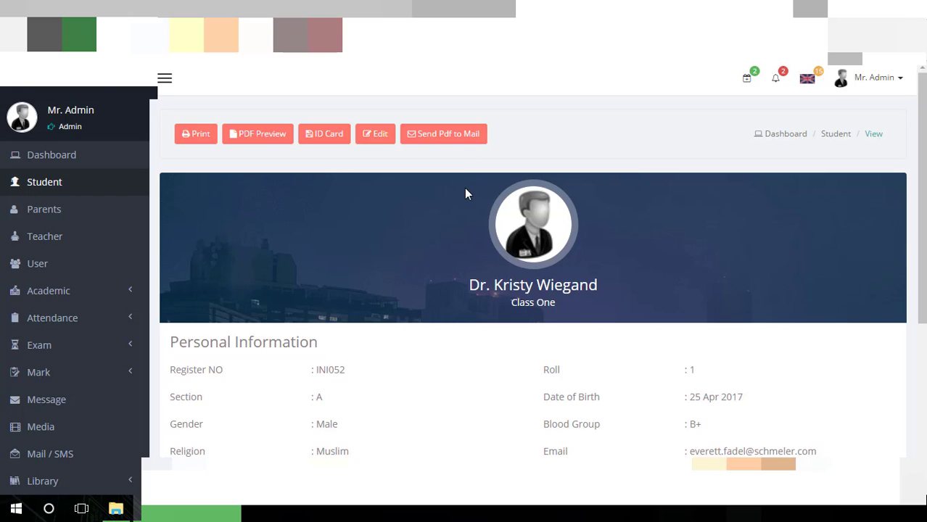
Scroll the student profile and go back to the student list
scroll(467, 193, down, 1)
scroll(467, 194, up, 1)
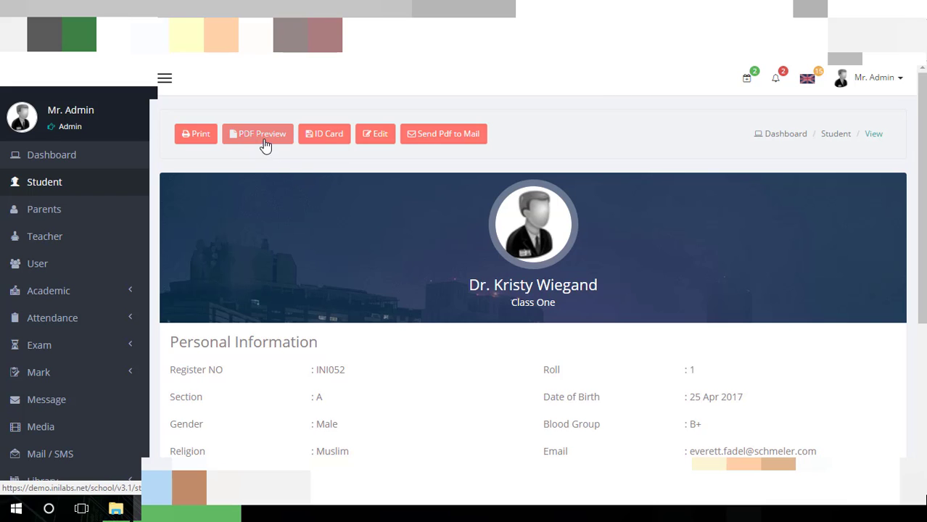
scroll(370, 218, down, 4)
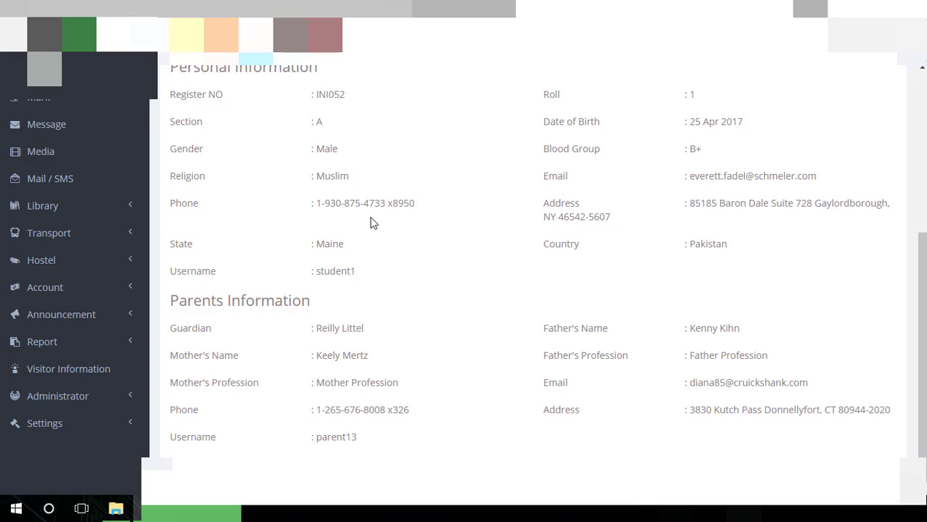
scroll(370, 223, up, 4)
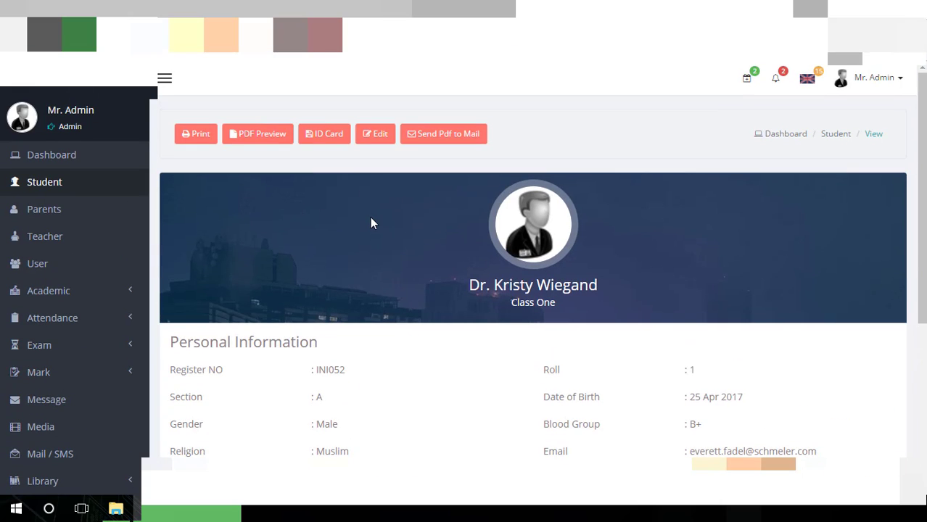
key(alt+Left)
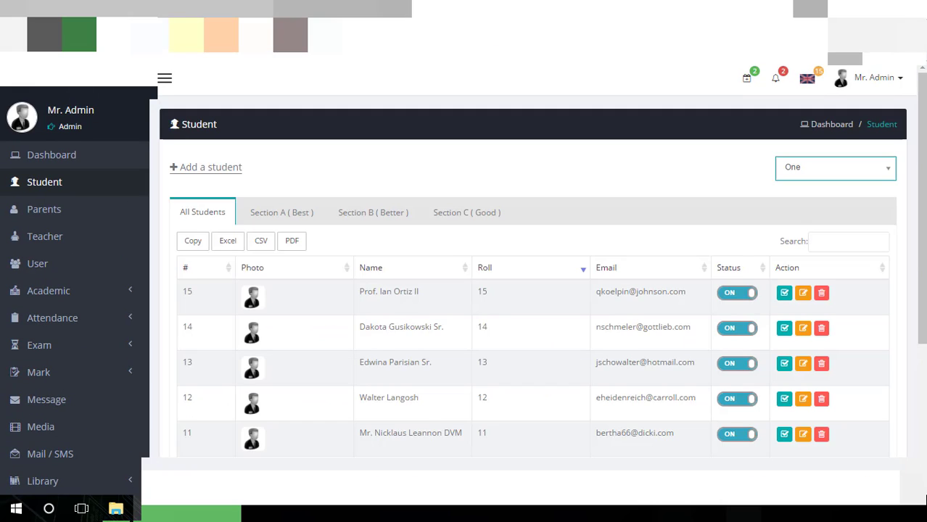
Switch through the Section A, Section B and Section C ( Good ) student lists
click(320, 212)
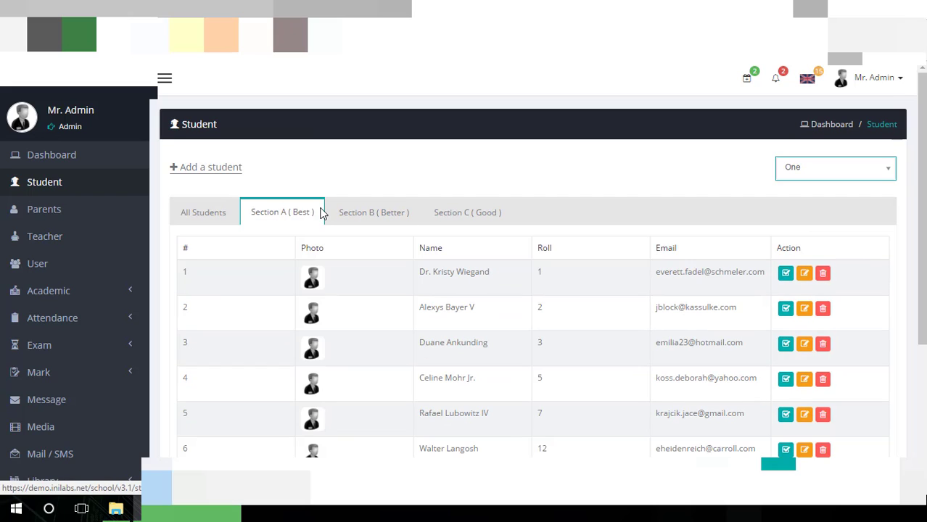
click(374, 217)
click(441, 216)
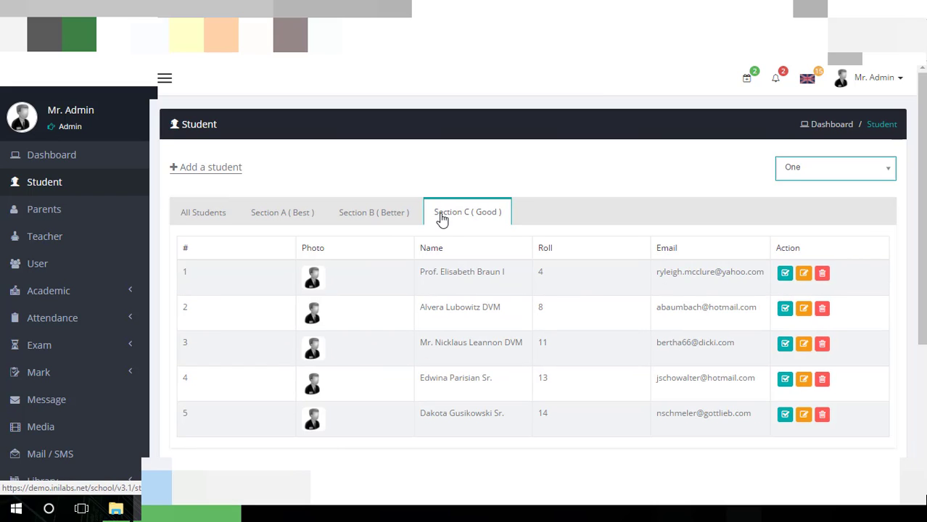
scroll(441, 217, down, 3)
scroll(441, 218, up, 3)
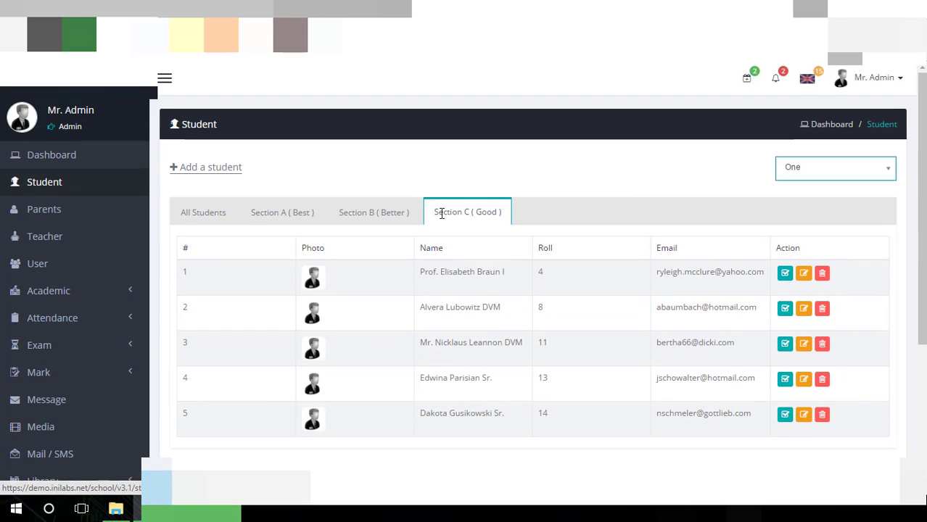
click(220, 169)
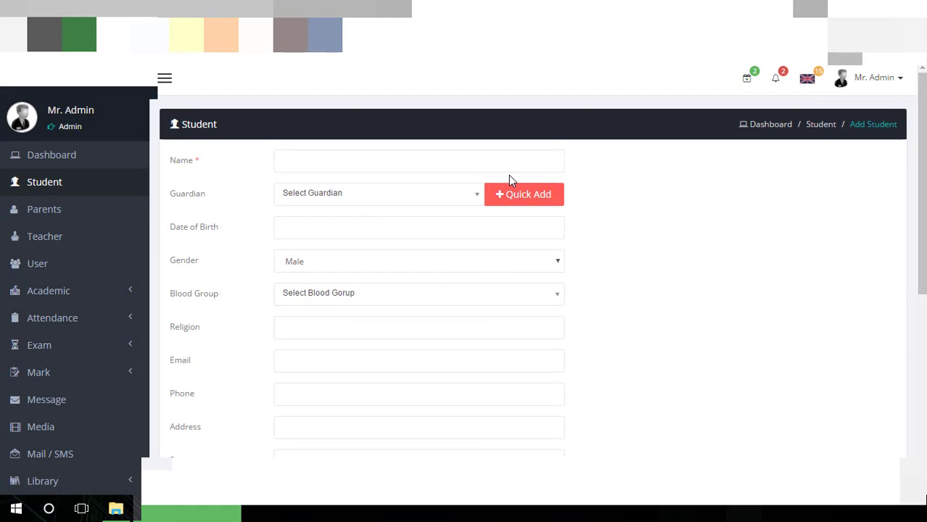
Browse the Add Student Guardian dropdown without choosing, then open Quick Add for a new guardian
click(369, 165)
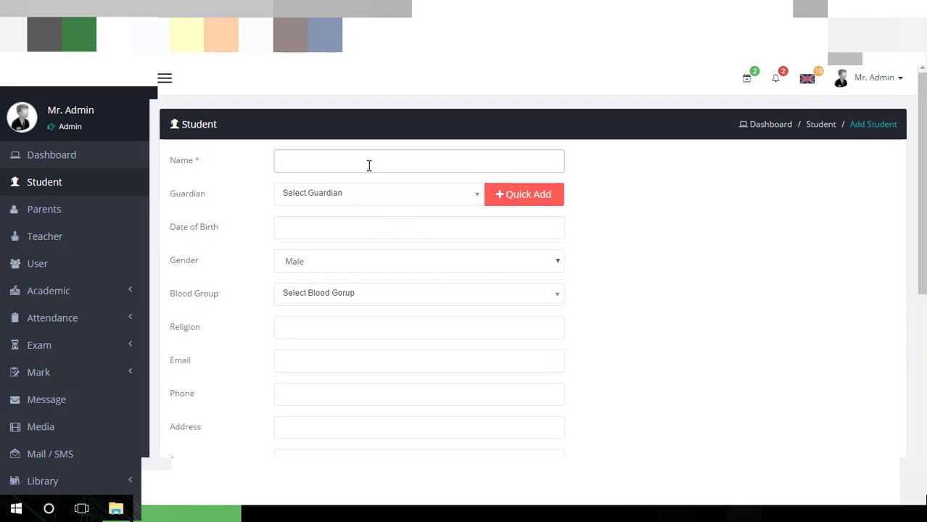
click(370, 198)
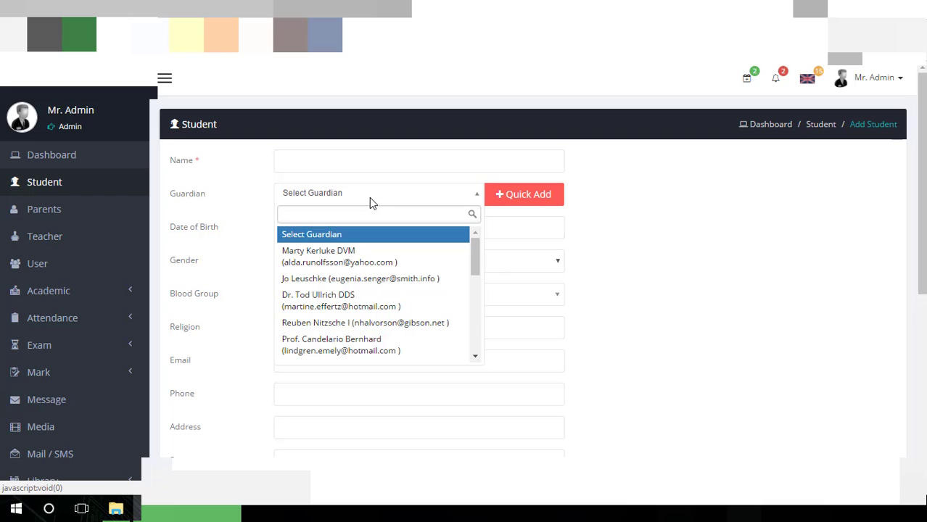
click(370, 202)
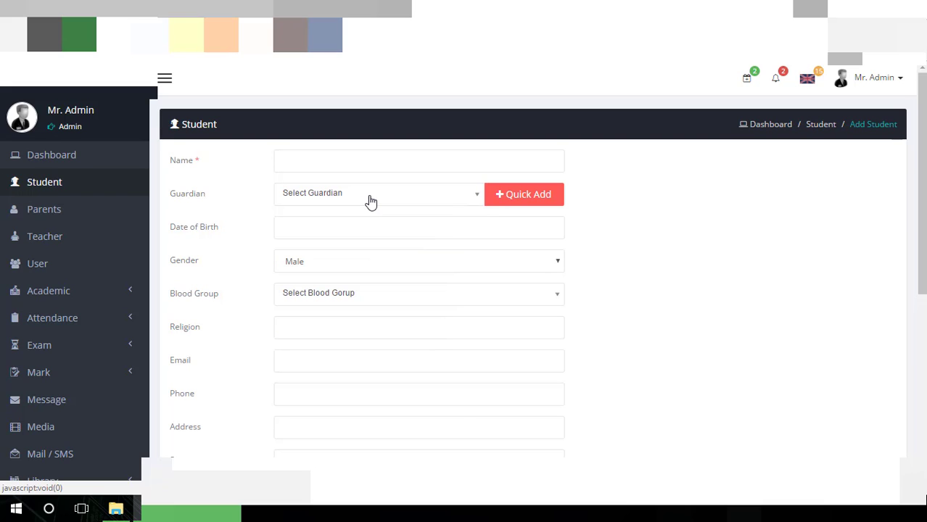
click(370, 200)
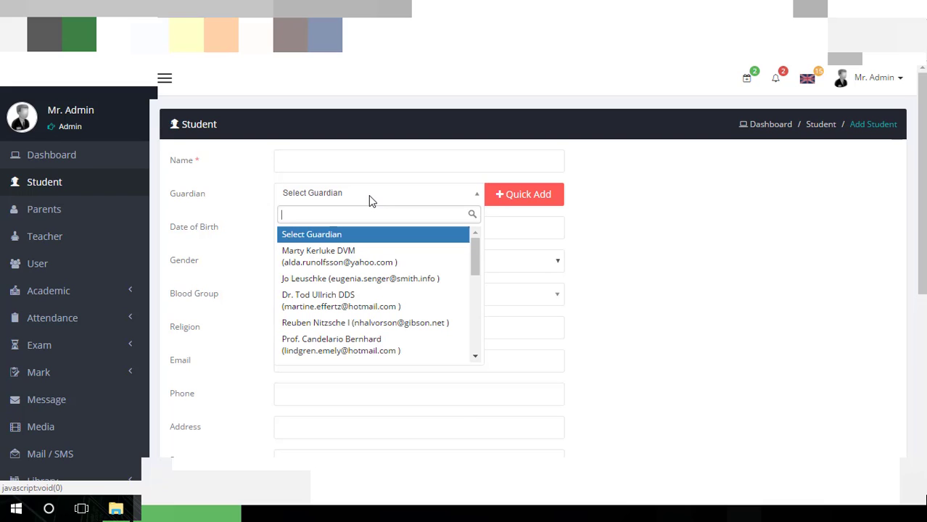
click(607, 204)
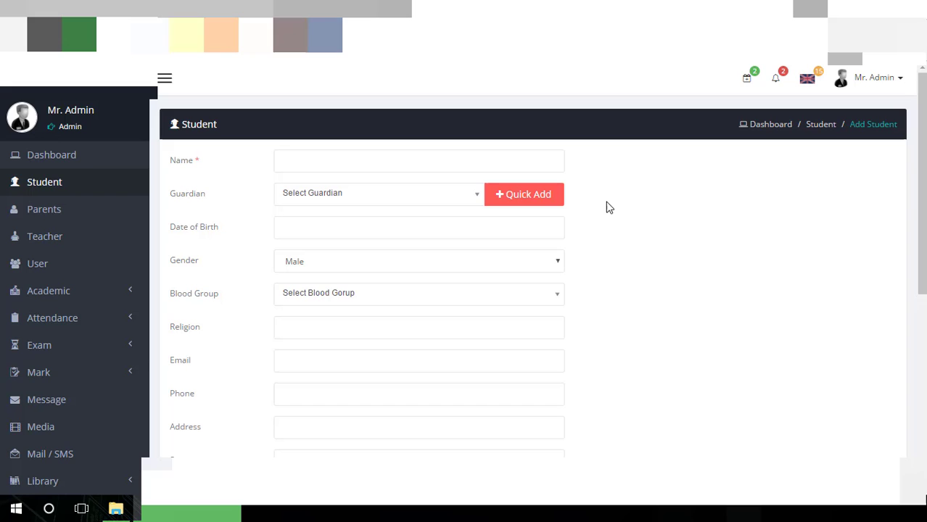
click(310, 199)
scroll(321, 239, down, 5)
scroll(323, 241, up, 5)
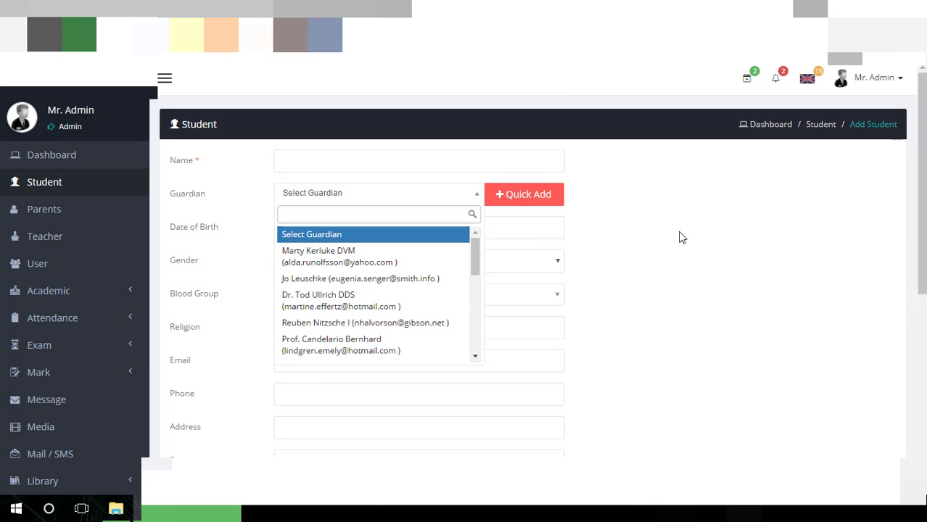
click(570, 207)
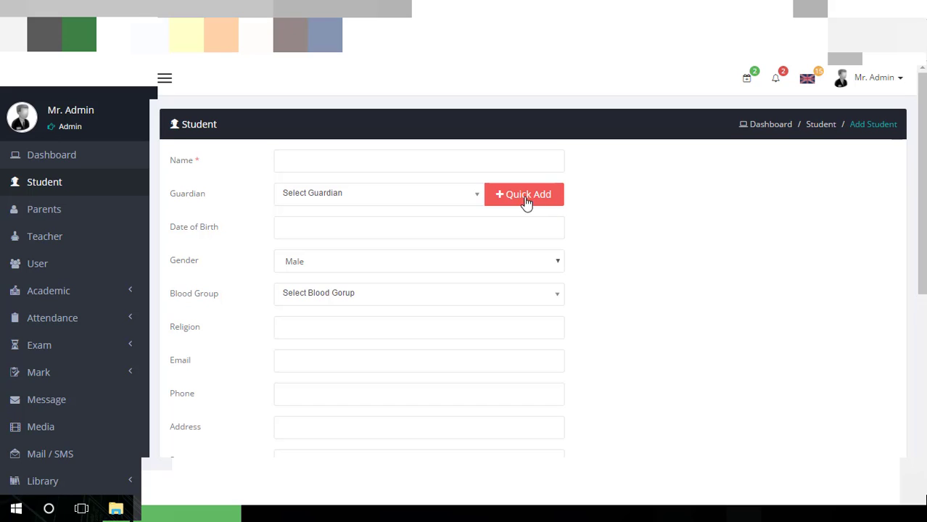
click(403, 203)
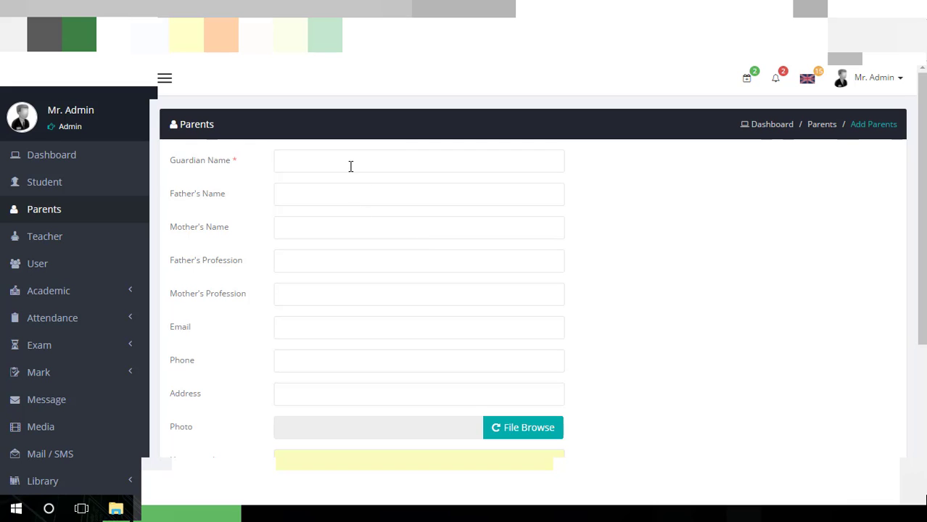
Step through Add Parents' Guardian Name, Father's Name, Father's Profession and Mother's Profession fields
click(350, 166)
click(333, 195)
scroll(333, 195, down, 1)
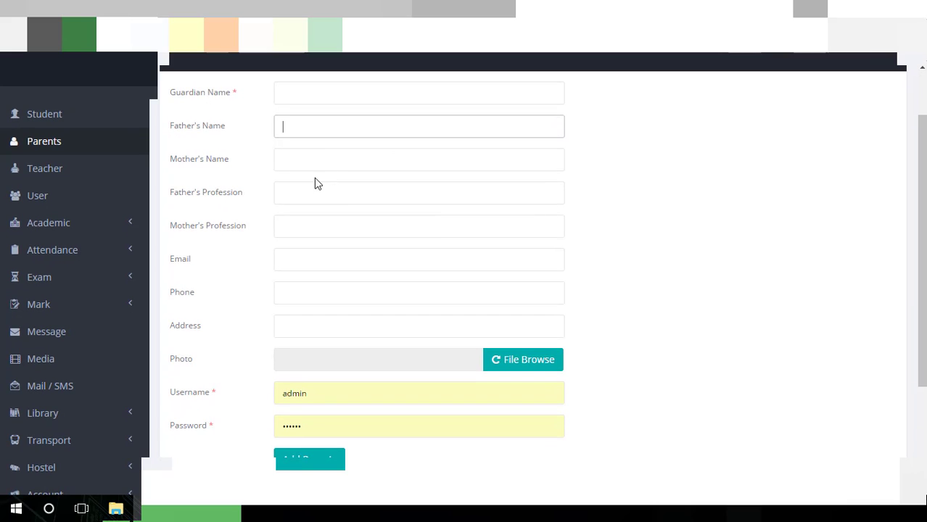
click(316, 185)
scroll(316, 185, down, 1)
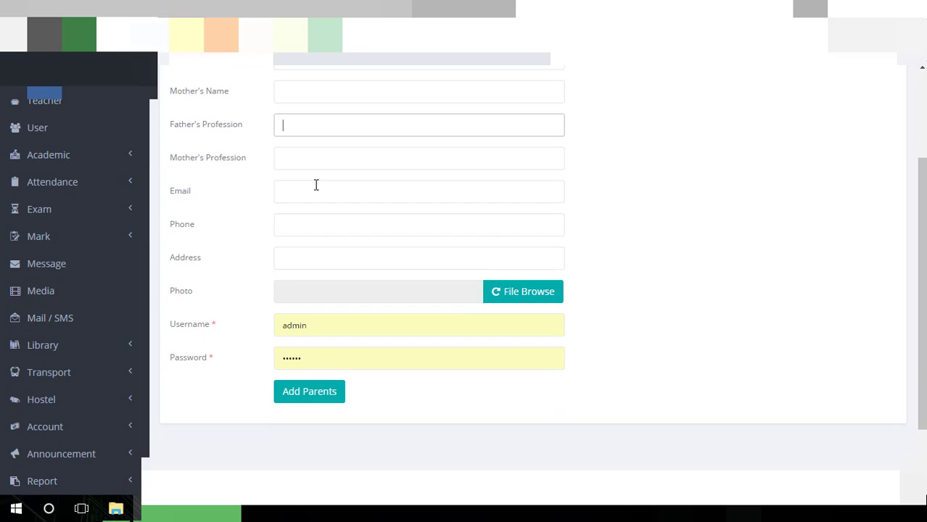
click(304, 165)
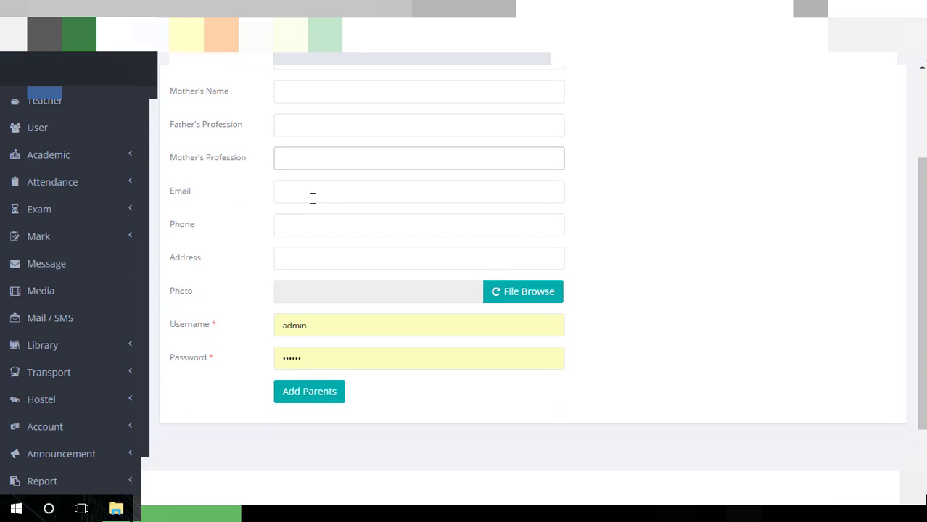
scroll(320, 235, down, 1)
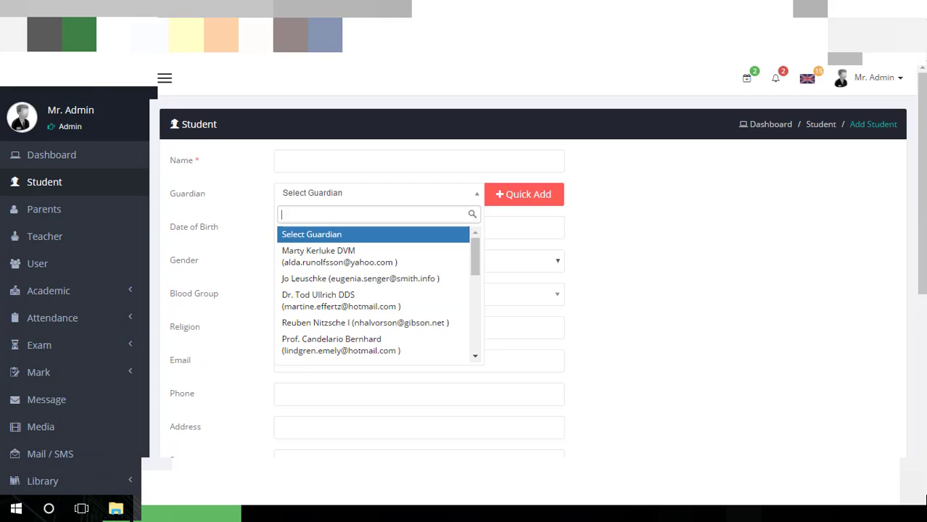
Close the guardian list and step through the Blood Group, Email, Phone, Address and State fields
scroll(600, 207, down, 2)
click(672, 187)
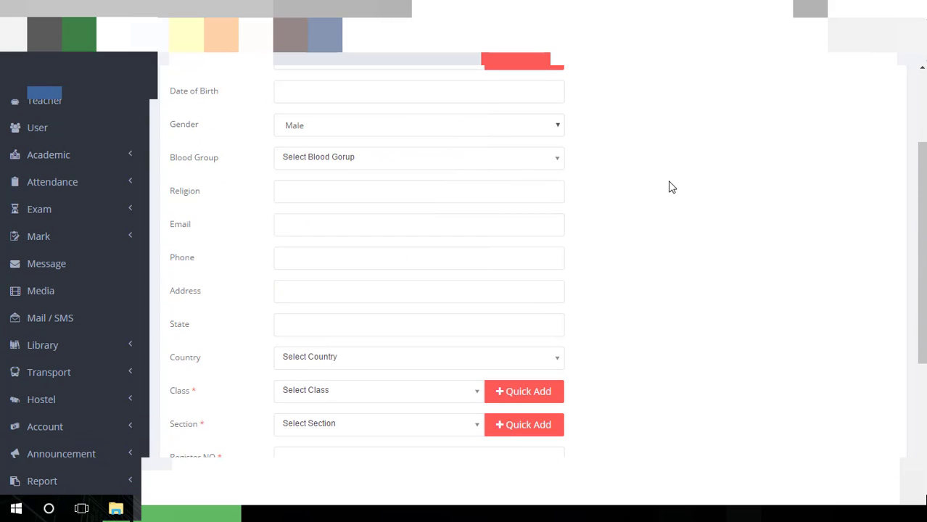
click(370, 158)
click(655, 218)
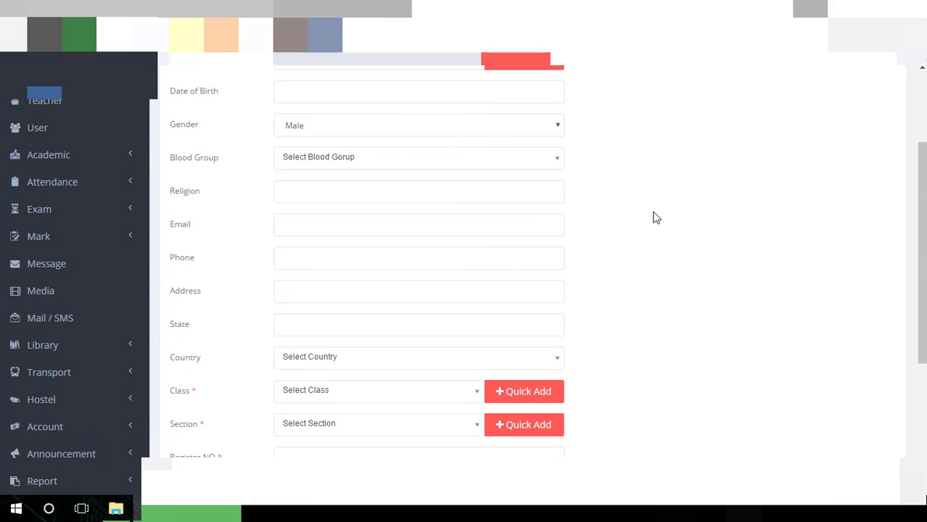
click(338, 225)
click(333, 256)
scroll(333, 254, down, 2)
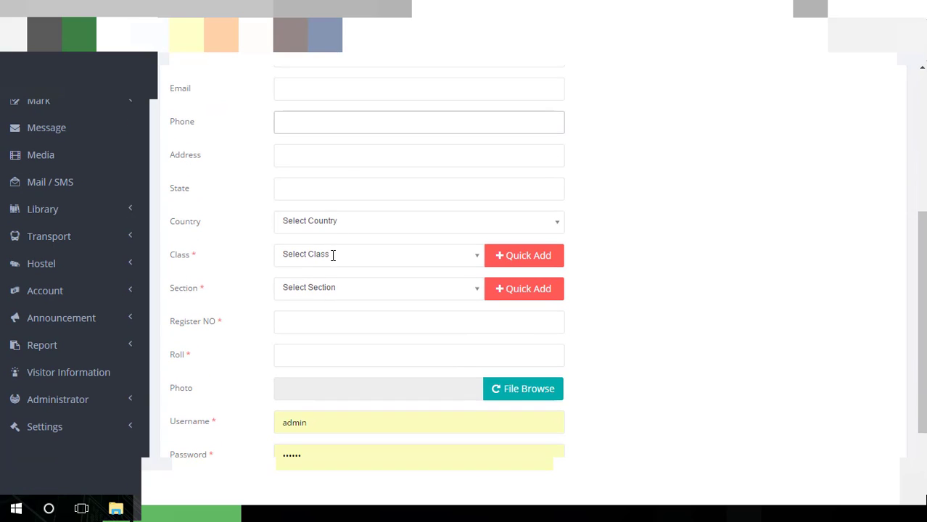
click(347, 167)
click(344, 183)
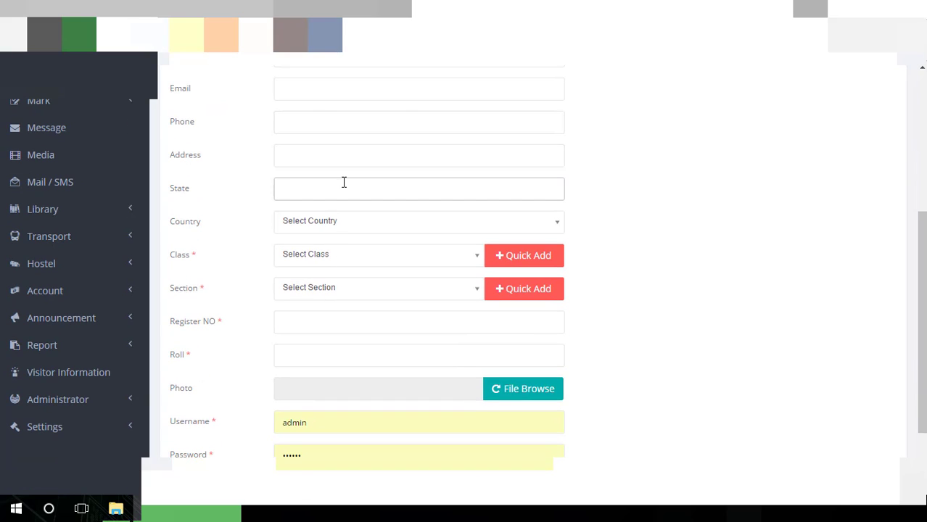
Browse the Country, Class and Section dropdowns without choosing, then open Quick Add for a section
click(369, 222)
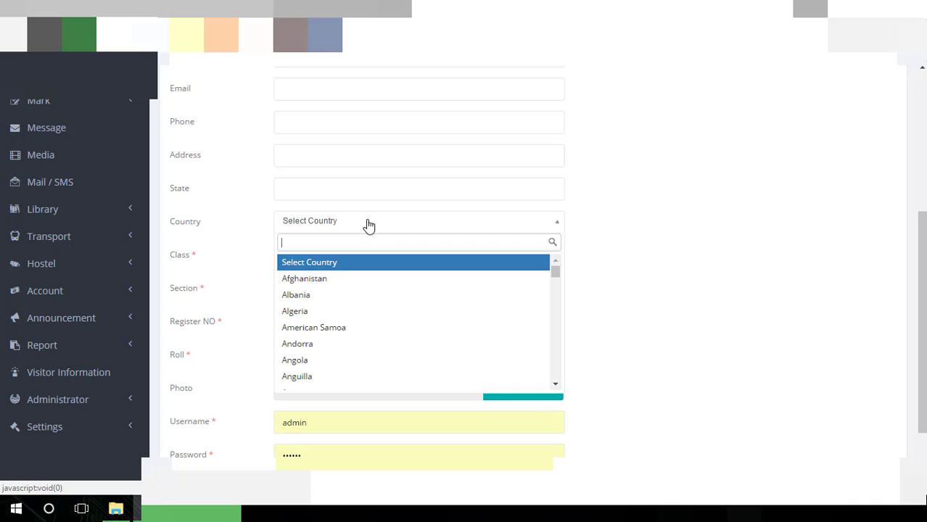
click(401, 230)
scroll(759, 238, down, 2)
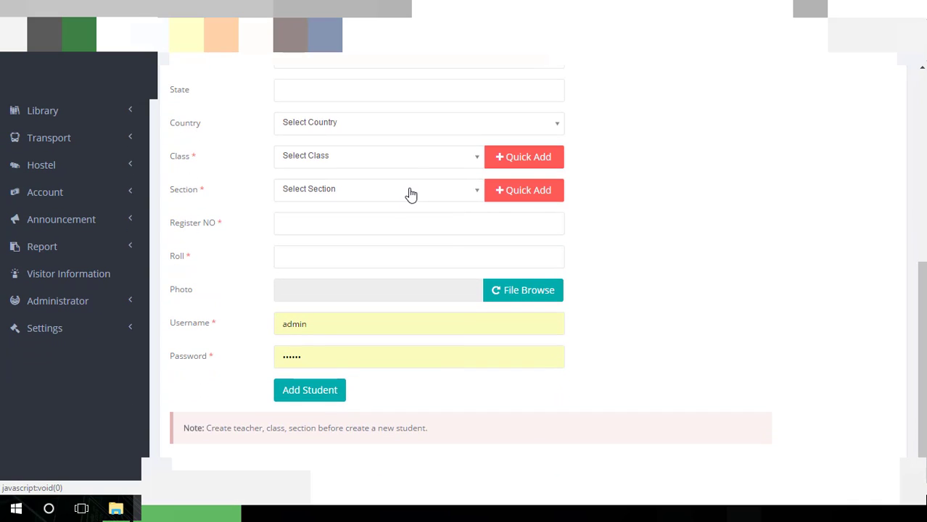
click(405, 157)
click(403, 156)
click(392, 188)
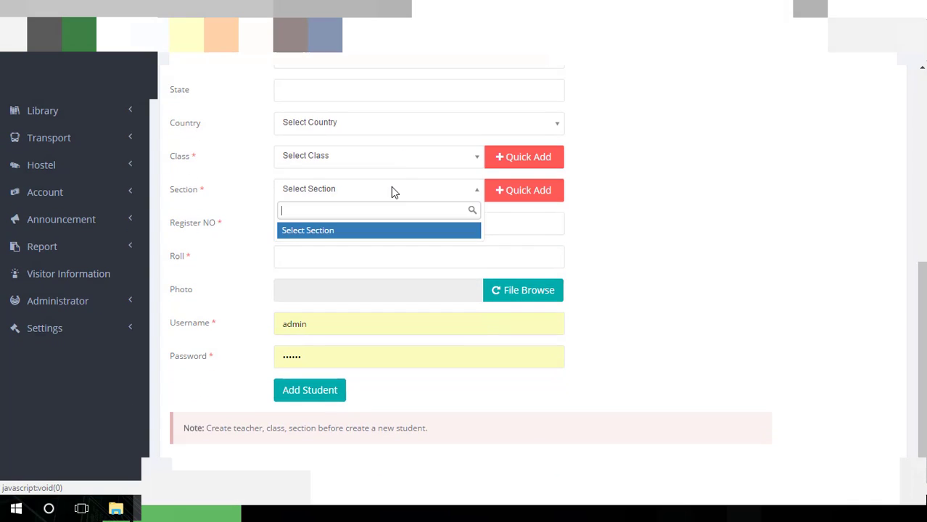
click(393, 191)
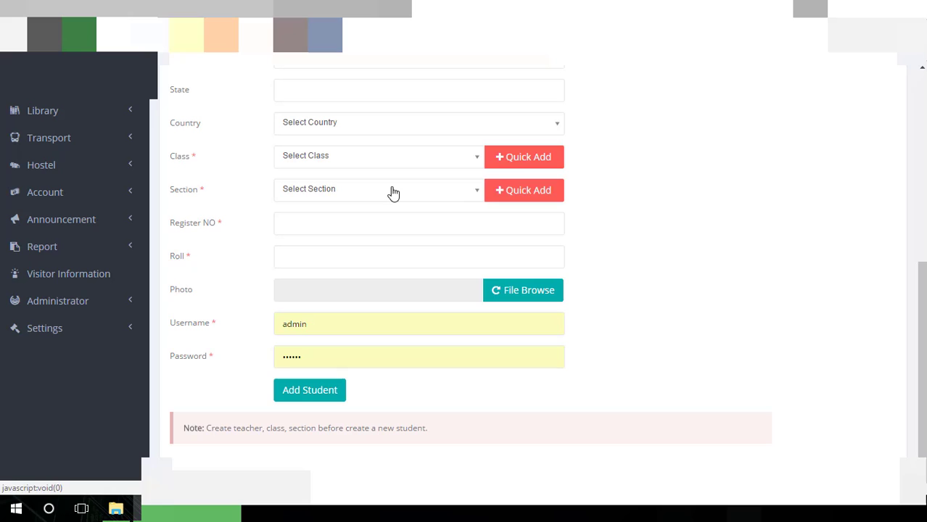
click(353, 196)
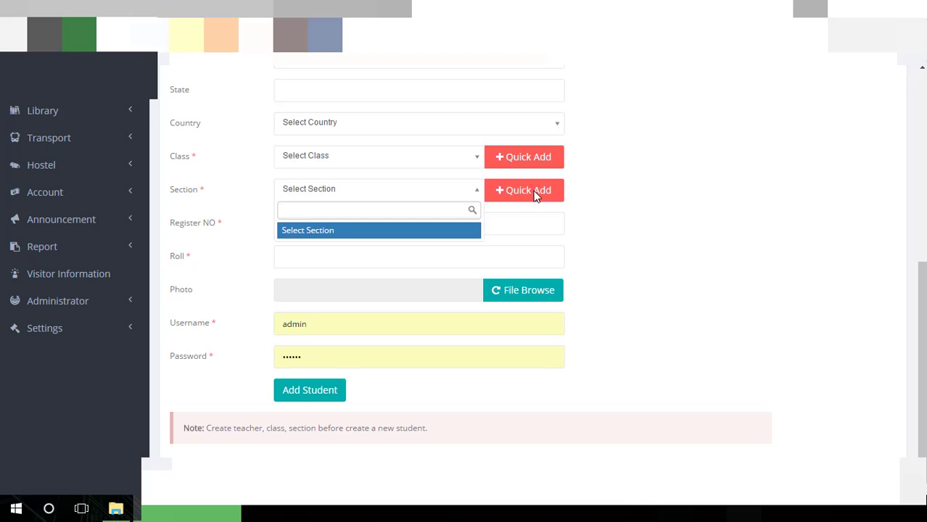
click(643, 202)
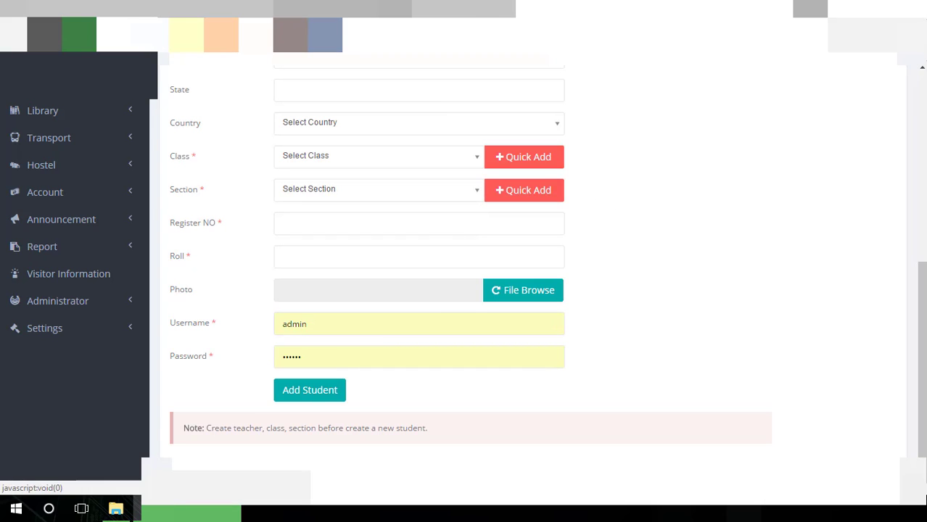
click(523, 191)
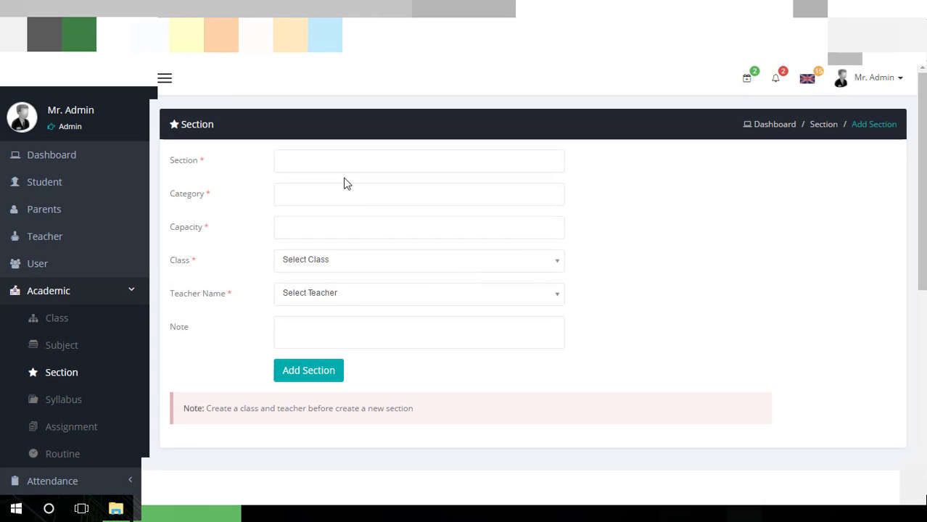
Step through Add Section's Category, Capacity, Class, Teacher Name and Note fields without saving
click(337, 195)
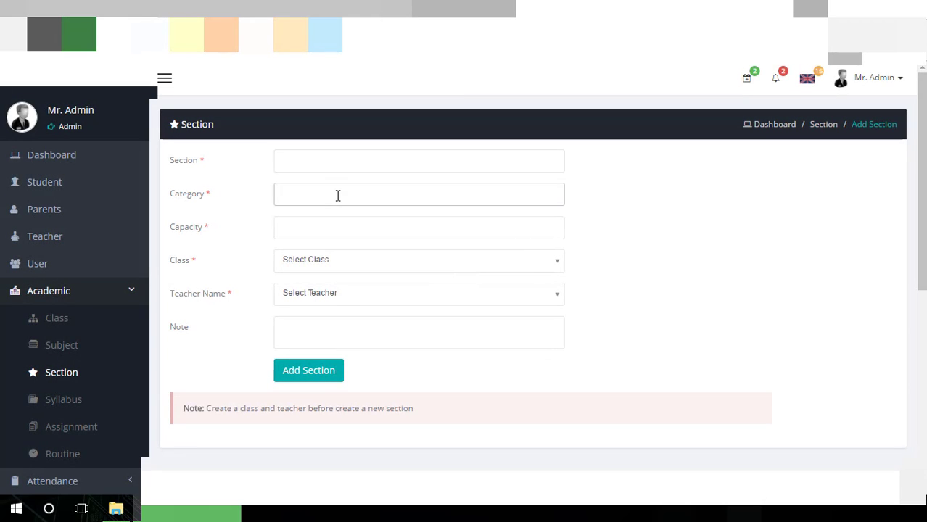
click(332, 224)
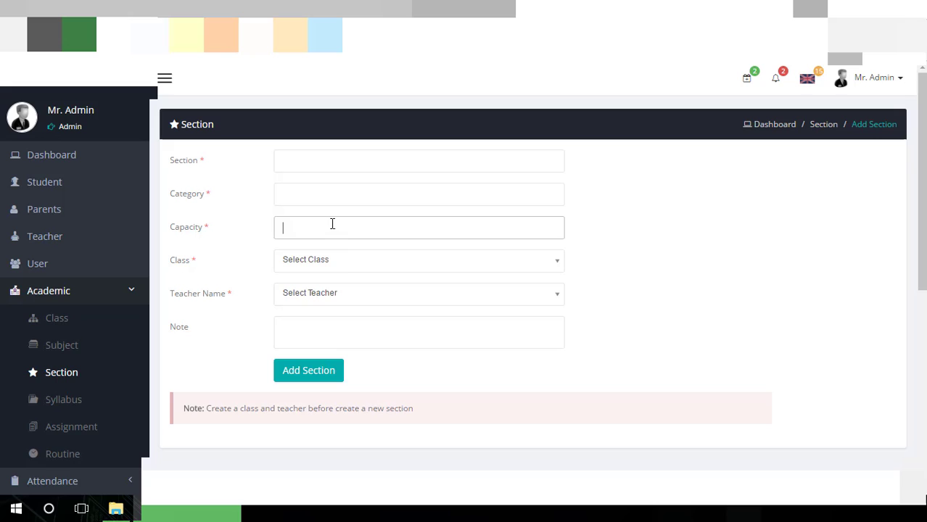
click(345, 261)
click(346, 258)
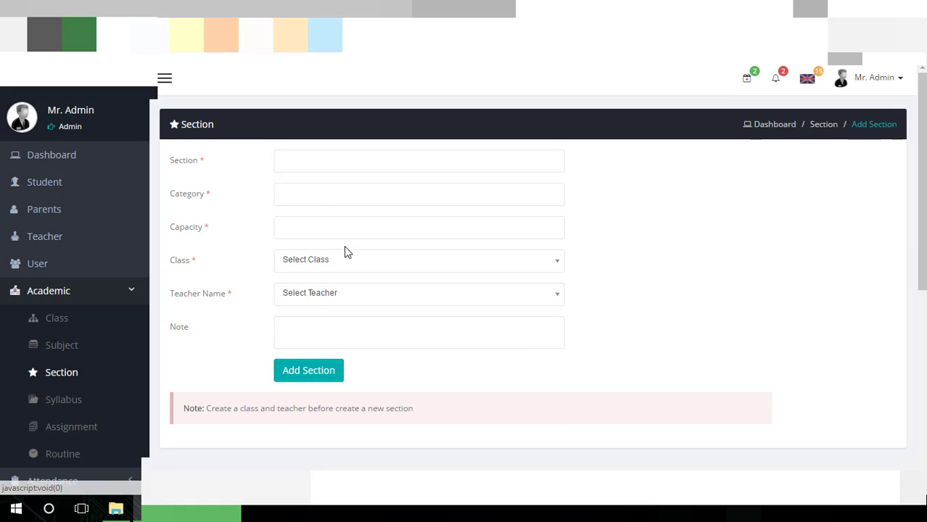
click(345, 300)
click(629, 242)
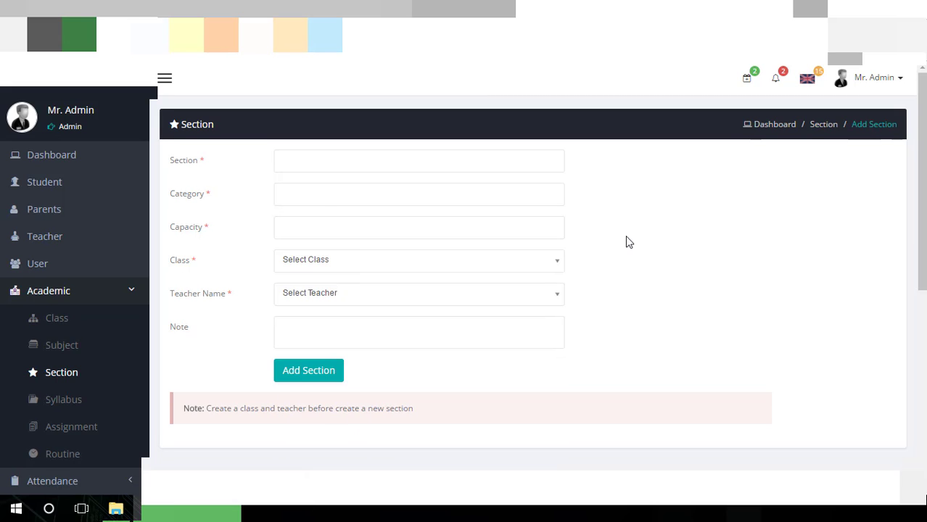
scroll(510, 229, down, 2)
click(416, 205)
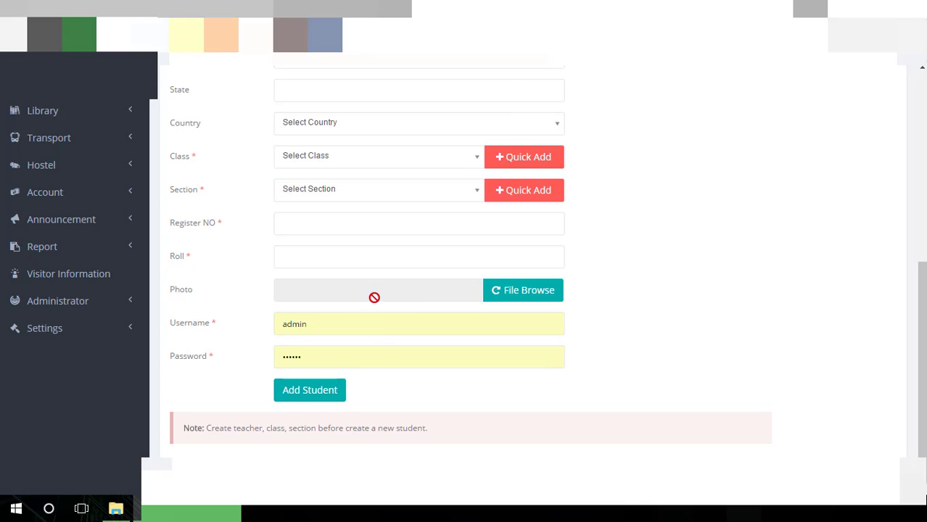
Focus the Username, Roll and Register NO fields, then open the Parents list
click(389, 325)
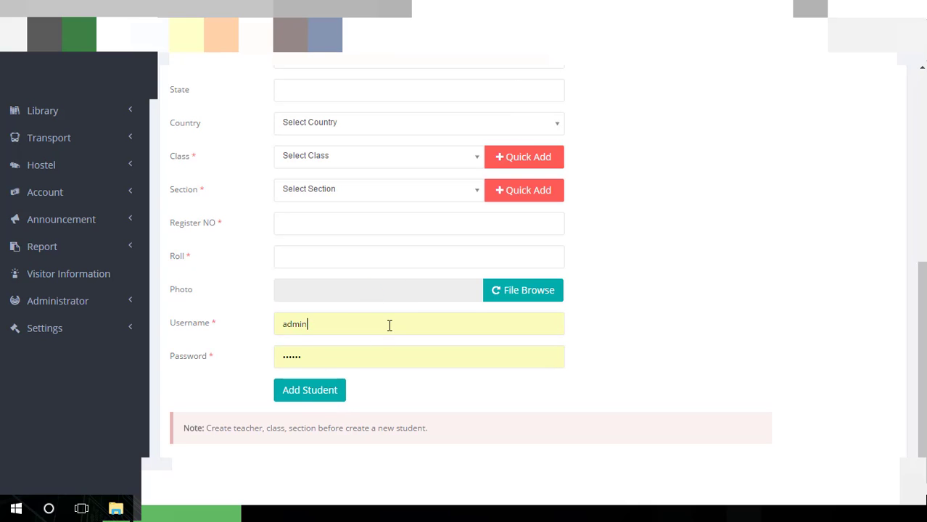
click(607, 317)
click(291, 246)
click(312, 217)
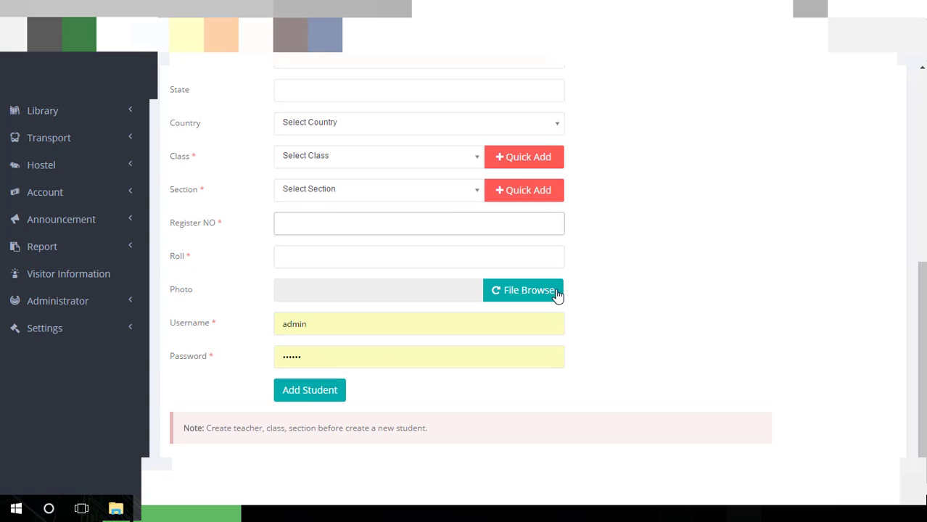
scroll(320, 417, up, 1)
scroll(317, 407, up, 4)
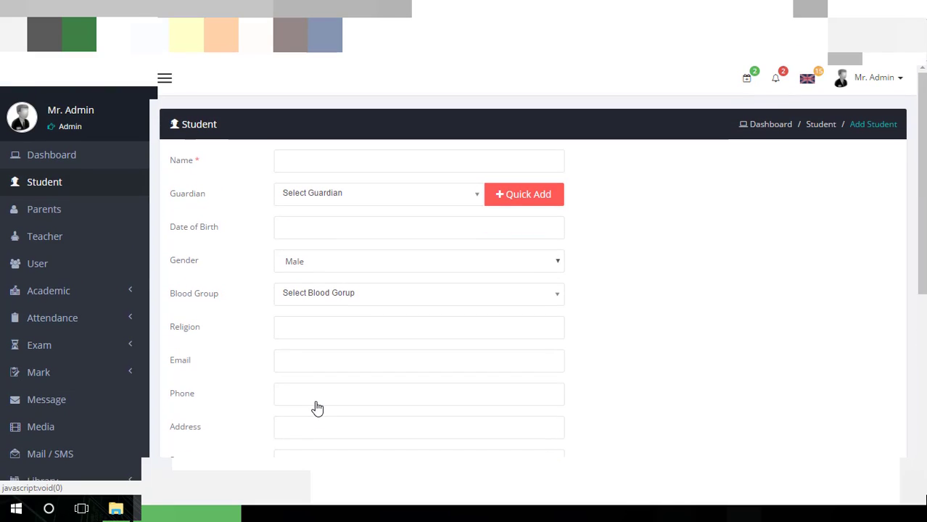
click(72, 217)
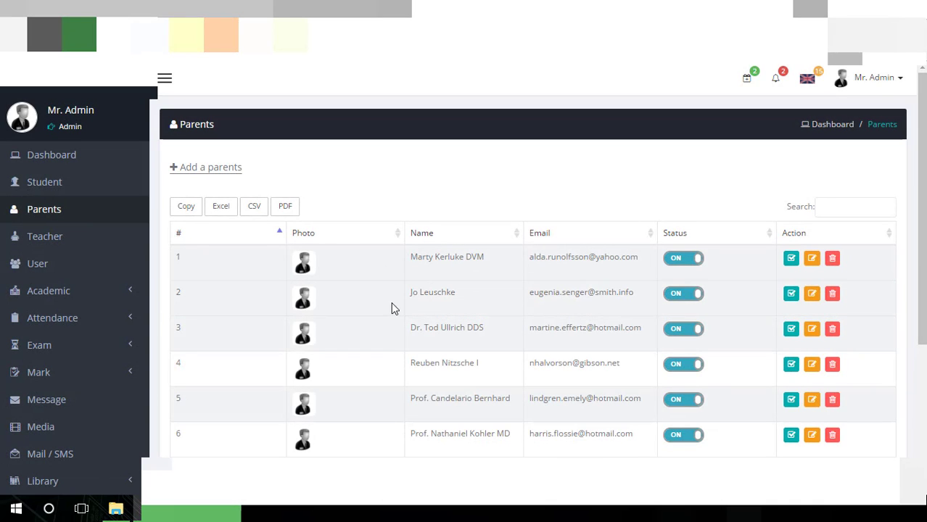
Scroll through the Parents table, then open the Add Parents form
scroll(391, 302, down, 3)
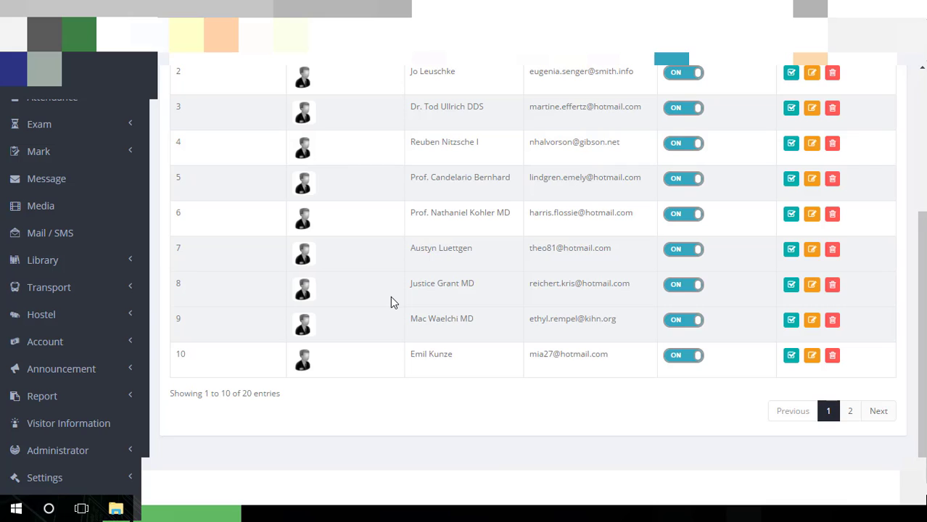
scroll(391, 300, up, 3)
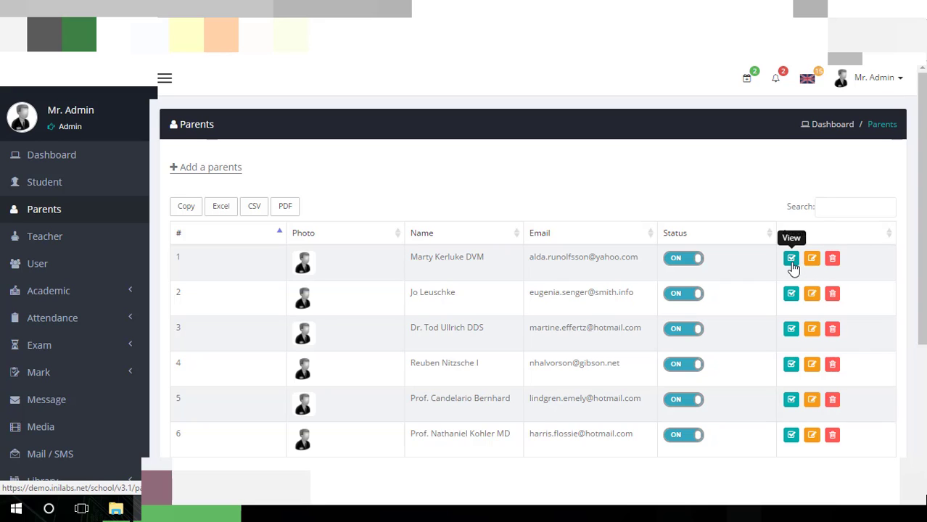
click(195, 178)
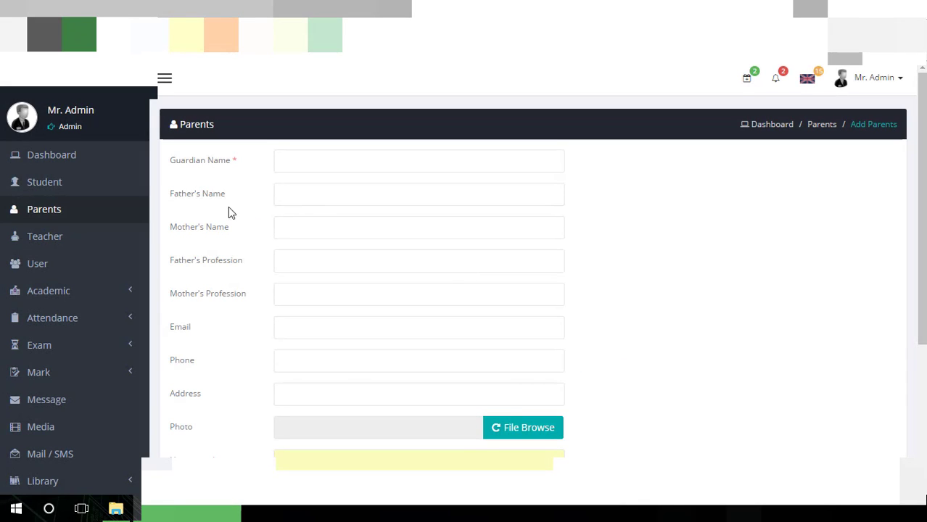
Look over the empty Add Parents form from Guardian Name down, then switch to the Teacher list
click(327, 166)
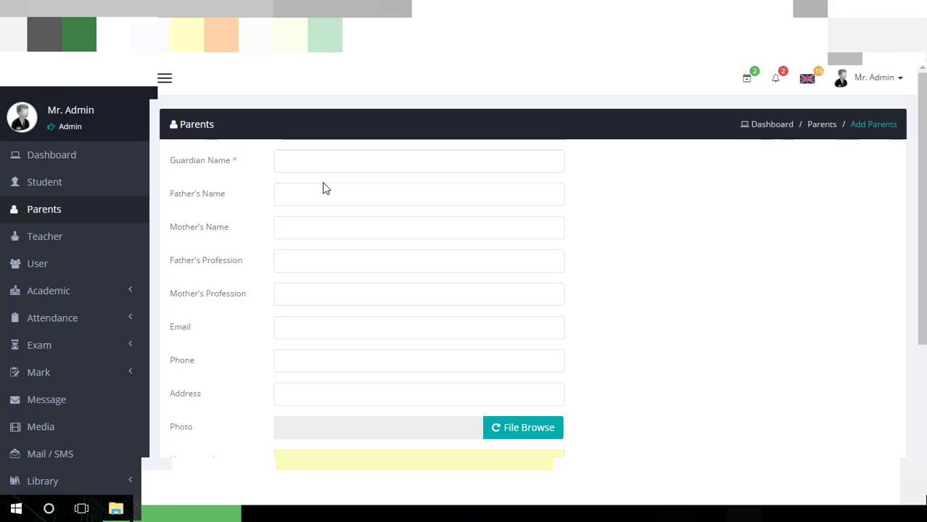
click(329, 158)
scroll(312, 213, down, 3)
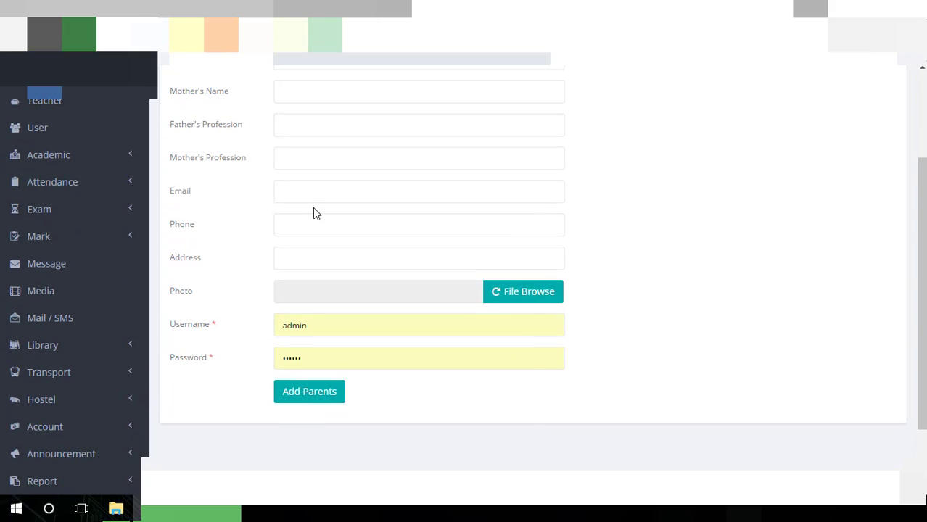
scroll(313, 210, up, 3)
scroll(313, 206, down, 3)
scroll(312, 207, up, 3)
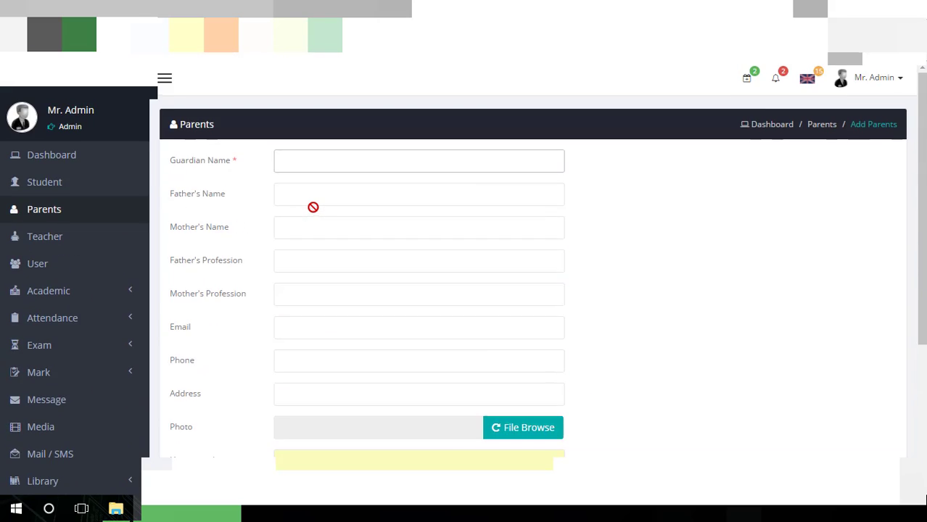
click(71, 238)
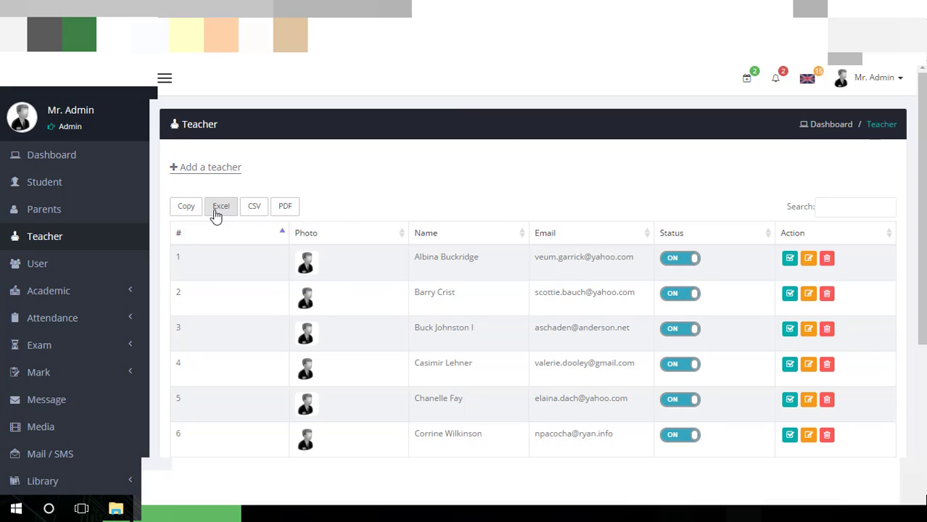
Open the Add Teacher form, set date of birth 02-03-2011, and keep gender Male
click(210, 169)
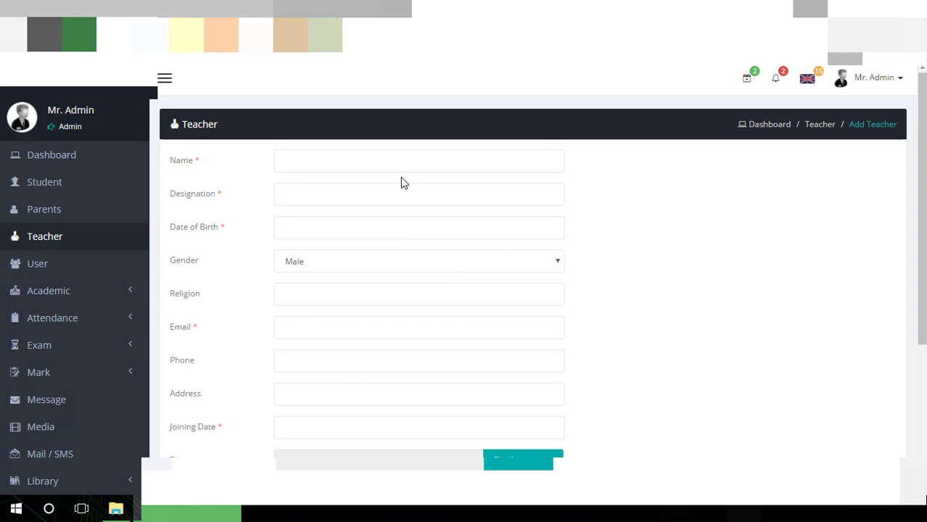
click(400, 165)
click(368, 196)
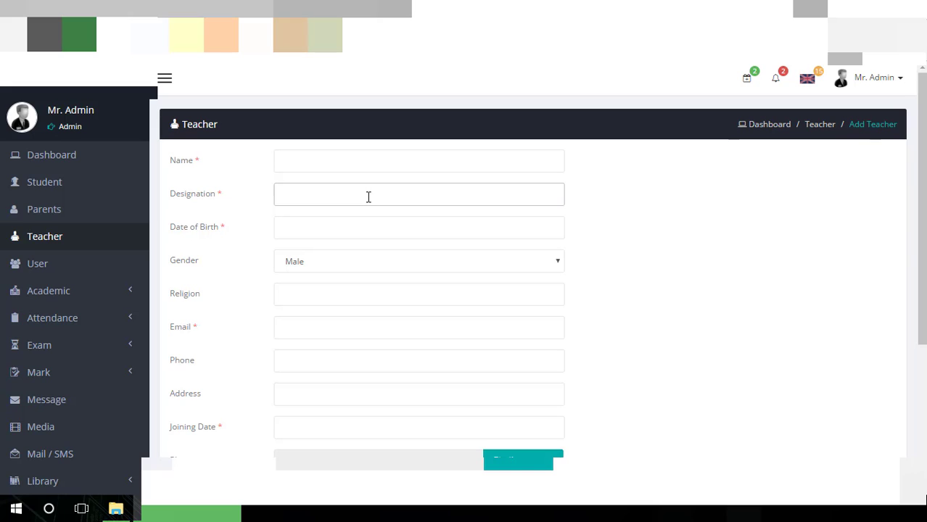
click(348, 229)
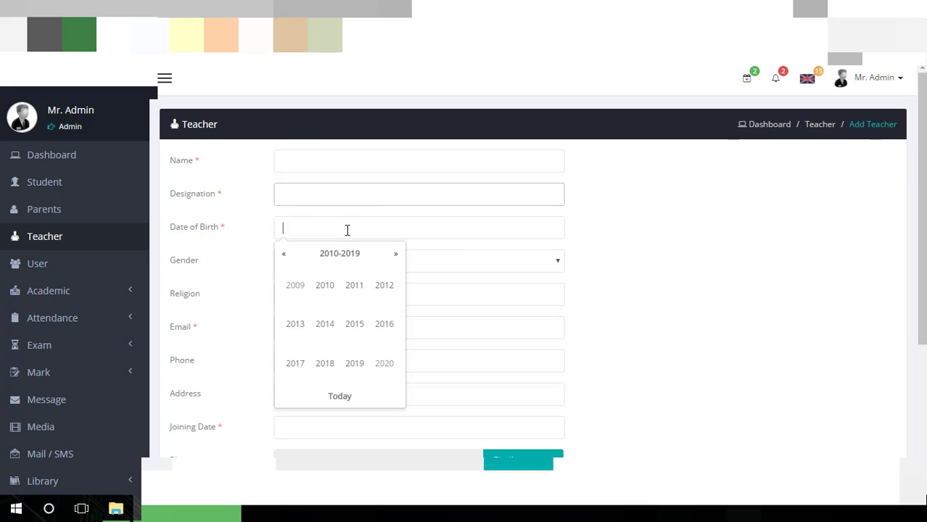
click(351, 297)
click(348, 296)
click(347, 296)
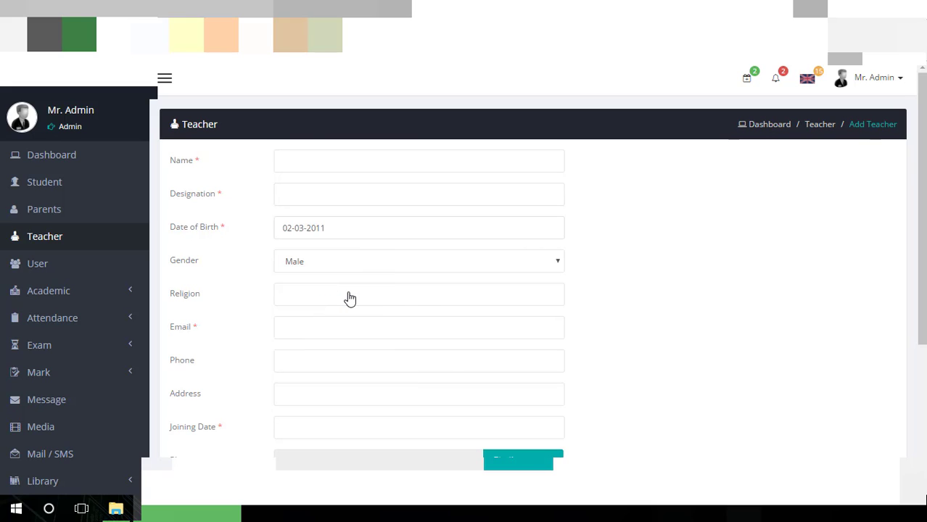
click(455, 260)
click(737, 253)
Pass through the Religion and Phone fields and set the joining date to 11-05-2017
scroll(739, 253, down, 3)
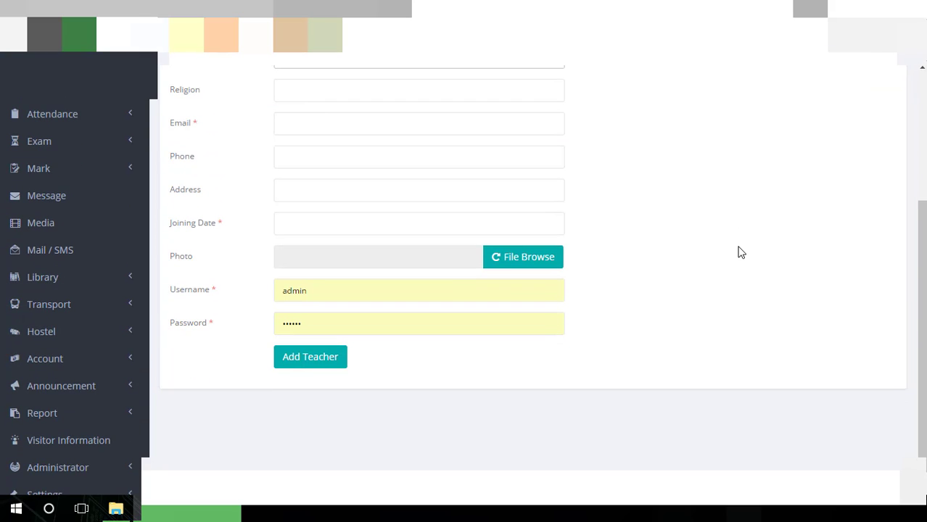
scroll(738, 251, up, 2)
click(427, 231)
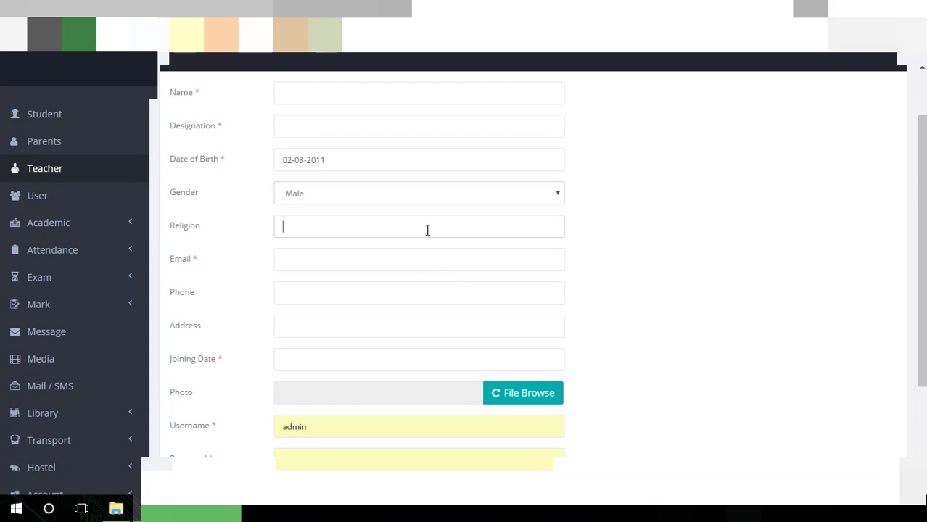
click(401, 290)
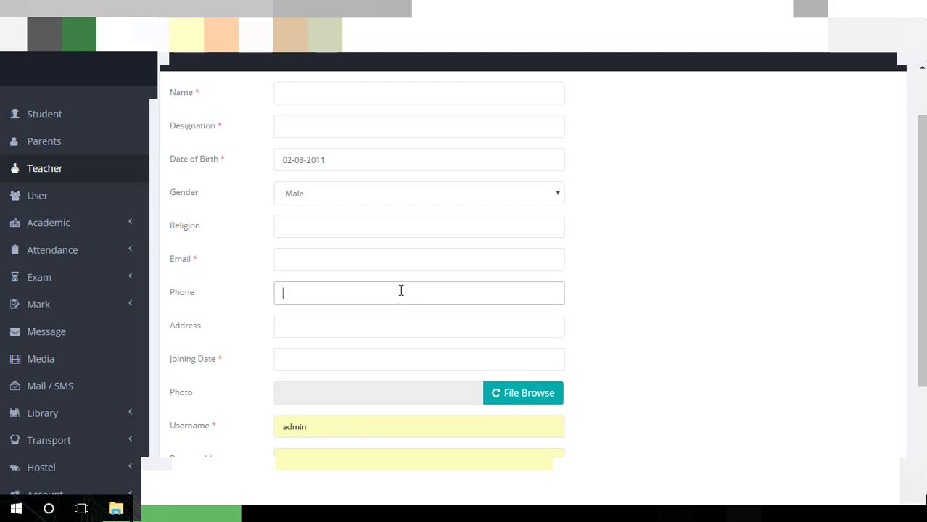
scroll(402, 291, down, 2)
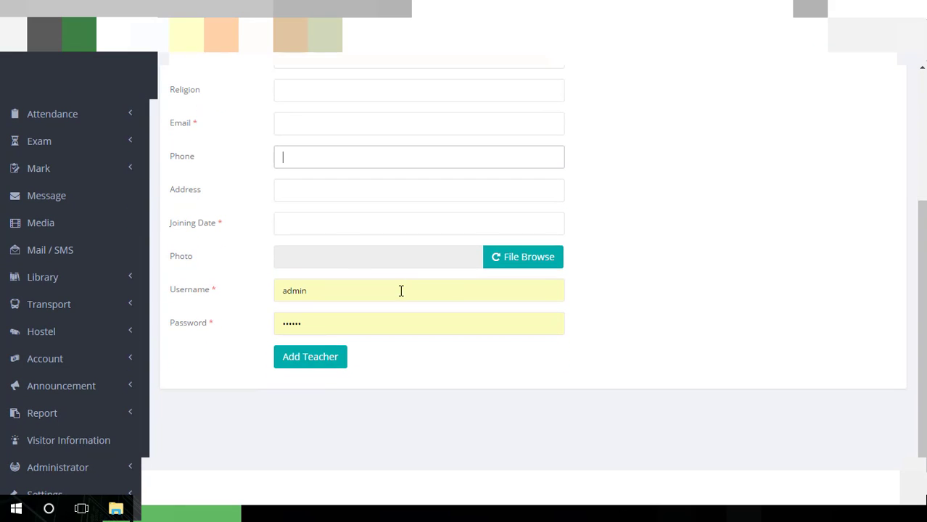
click(336, 210)
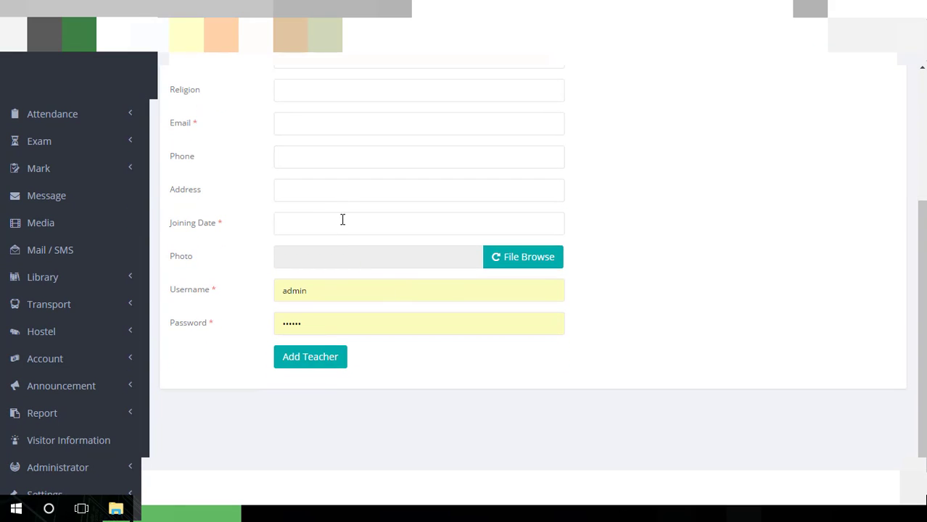
click(342, 221)
click(363, 304)
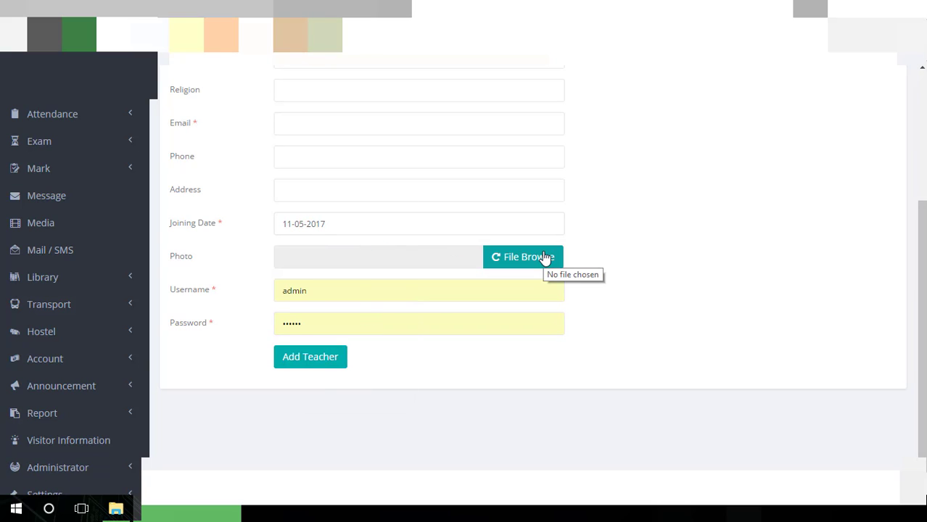
Replace the Username with 'admin' and move on to the Password field
drag(362, 286, 257, 294)
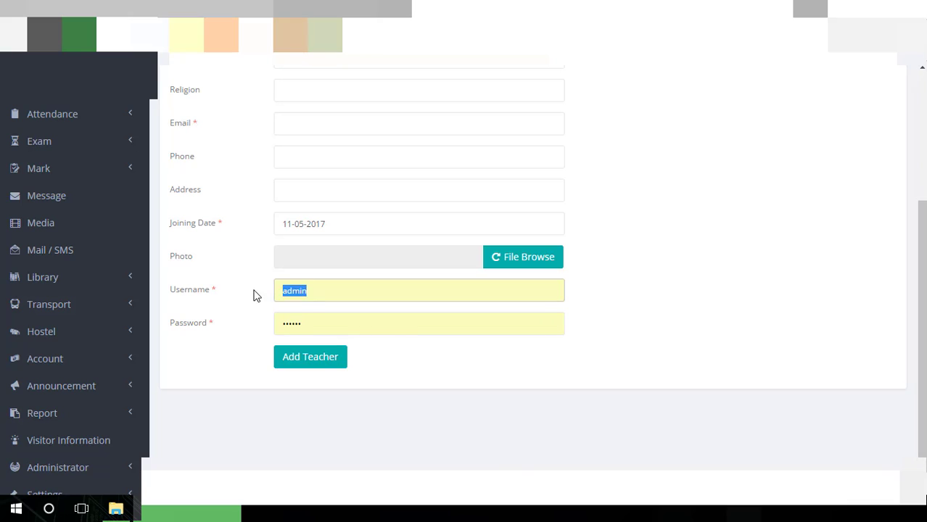
text(admin)
key(Tab)
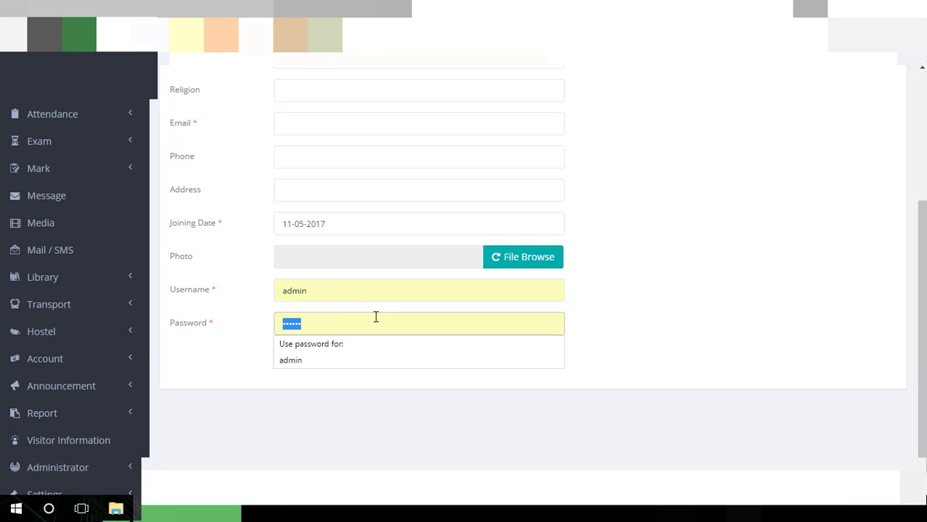
scroll(559, 275, down, 1)
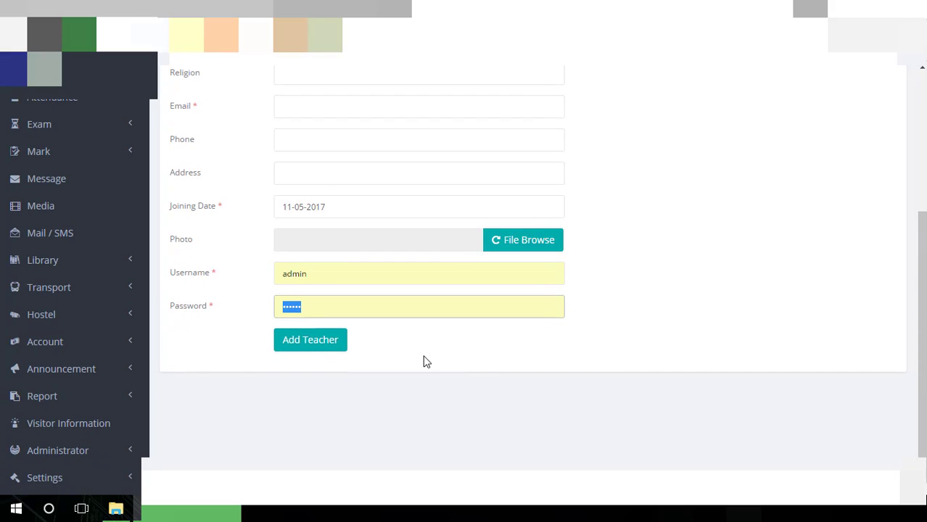
scroll(424, 359, up, 3)
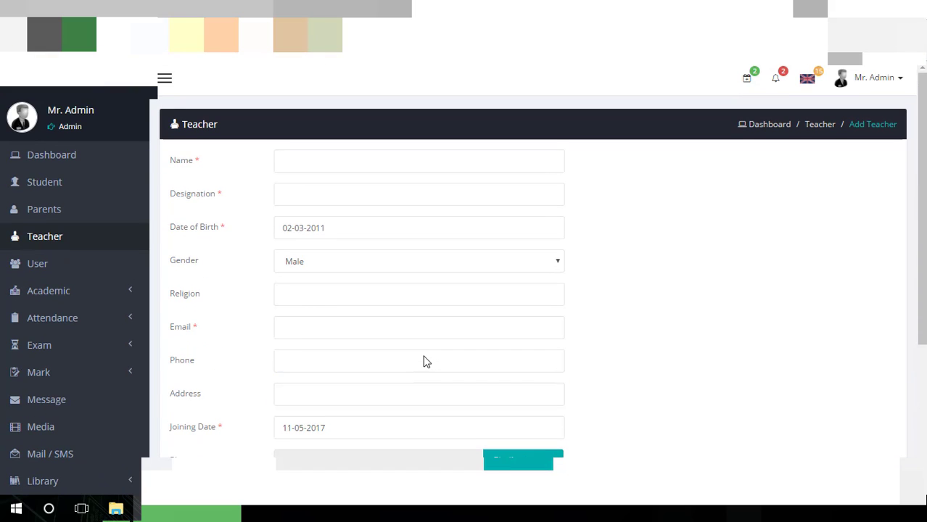
Open the User page listing the Accountant, Librarian and Receptionist accounts
click(55, 268)
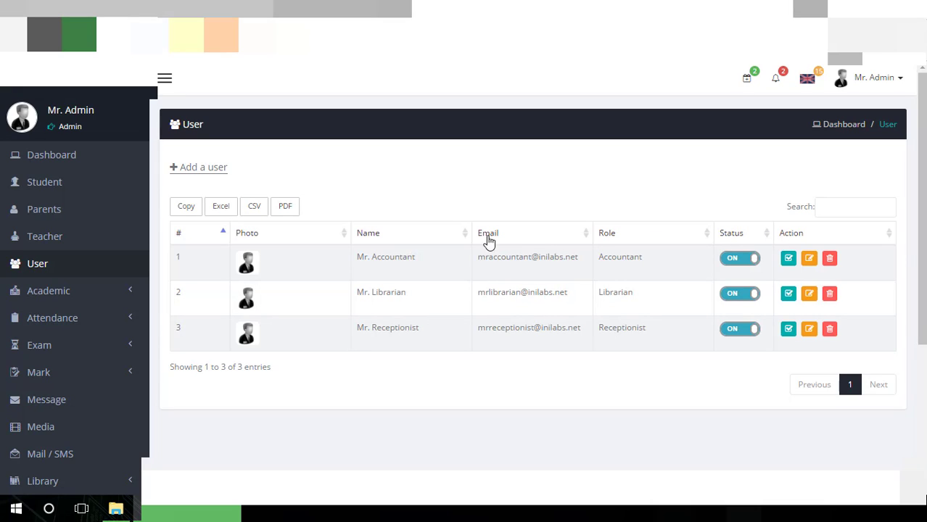
Open the Add User form and try the Name field and Date of Birth year picker
click(221, 178)
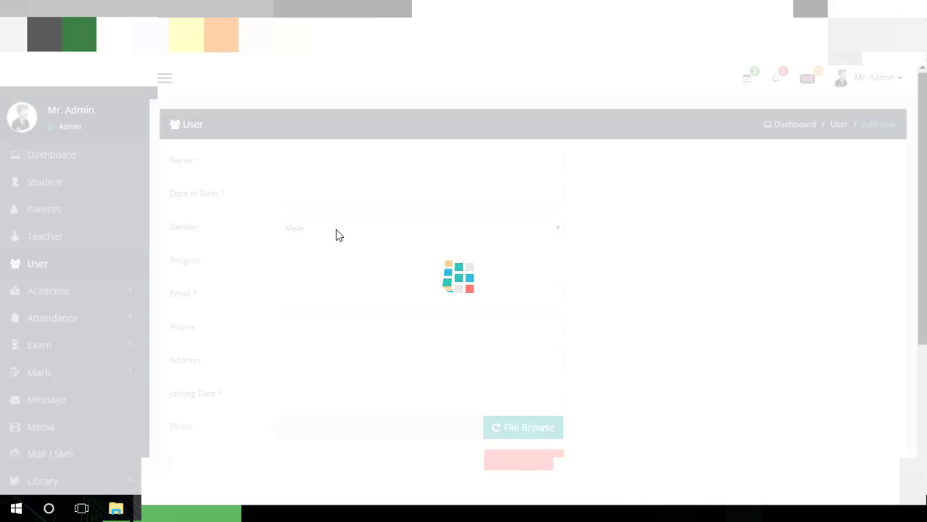
click(374, 157)
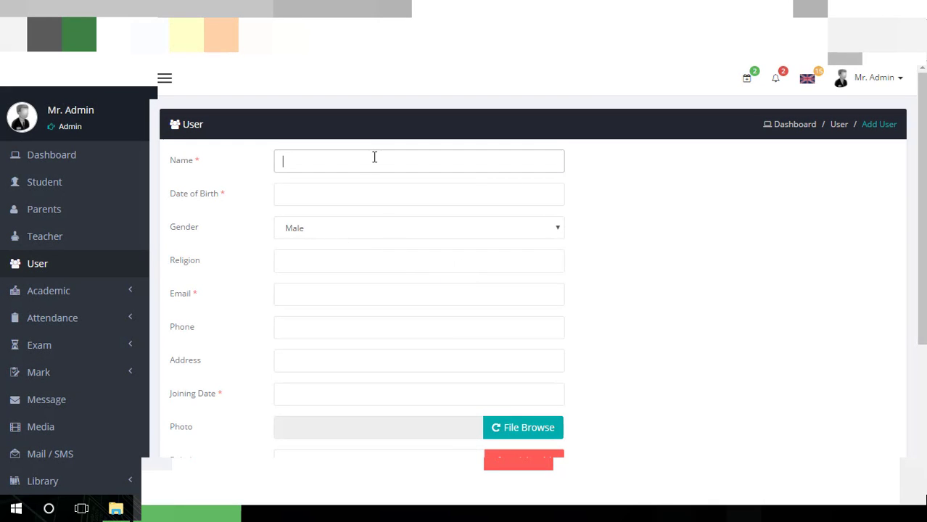
click(361, 193)
scroll(765, 211, down, 2)
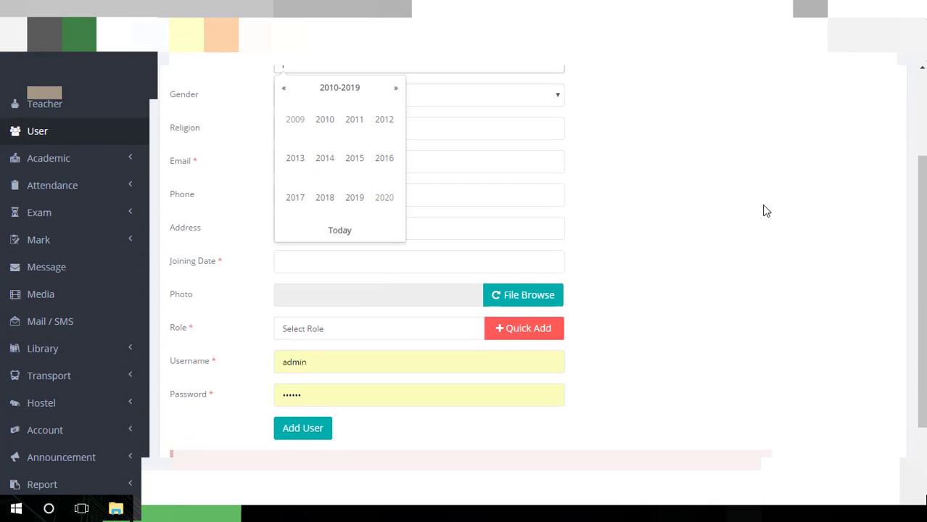
click(580, 197)
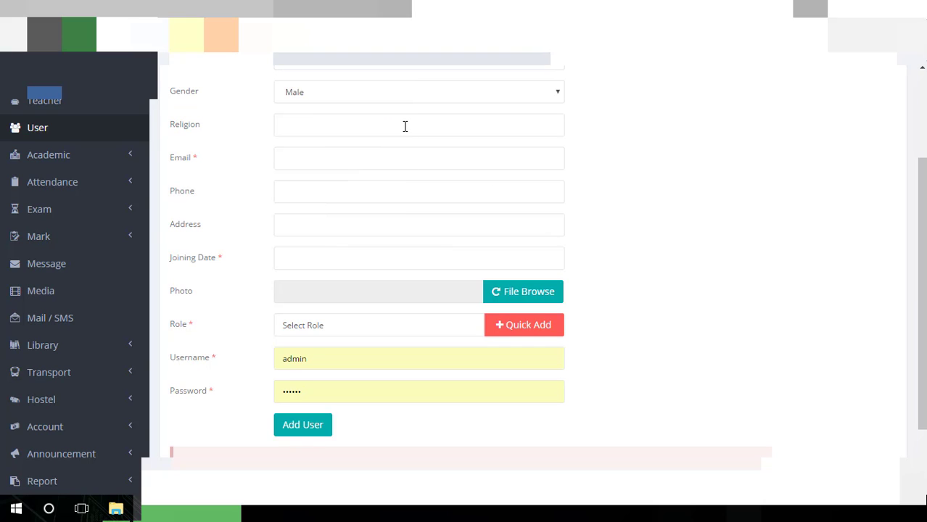
Check the Role options without choosing one, then expand Academic in the sidebar
click(356, 331)
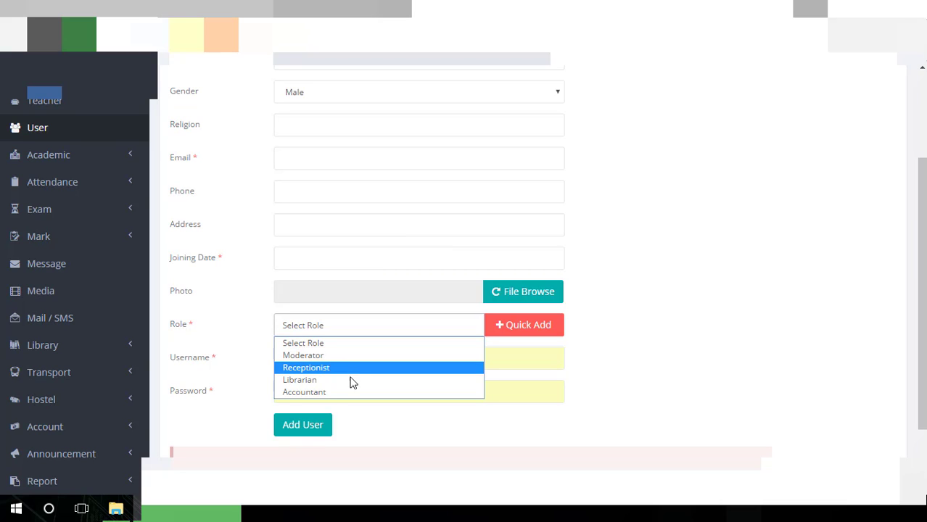
click(715, 339)
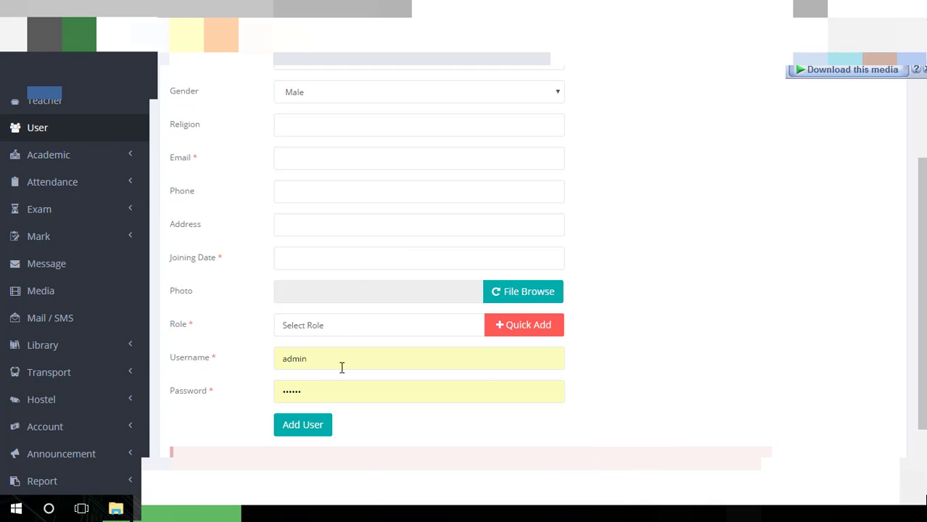
click(343, 326)
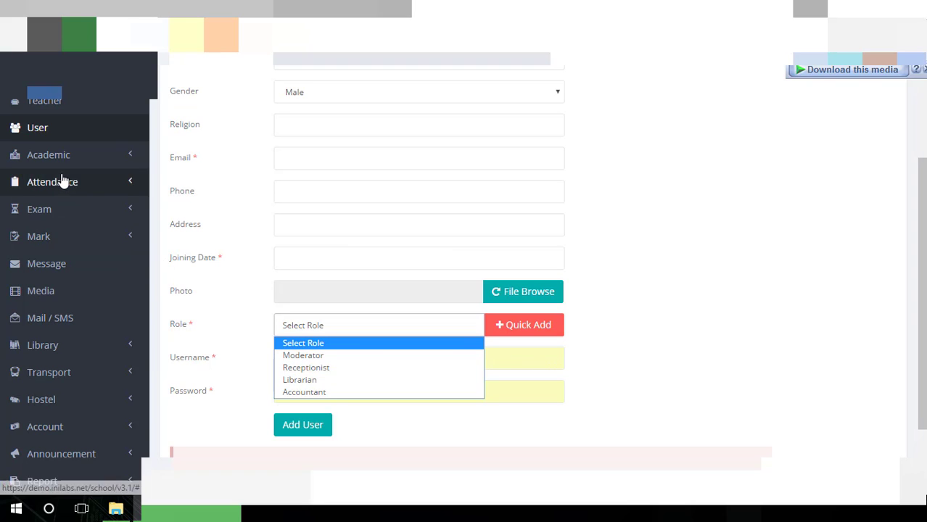
click(109, 165)
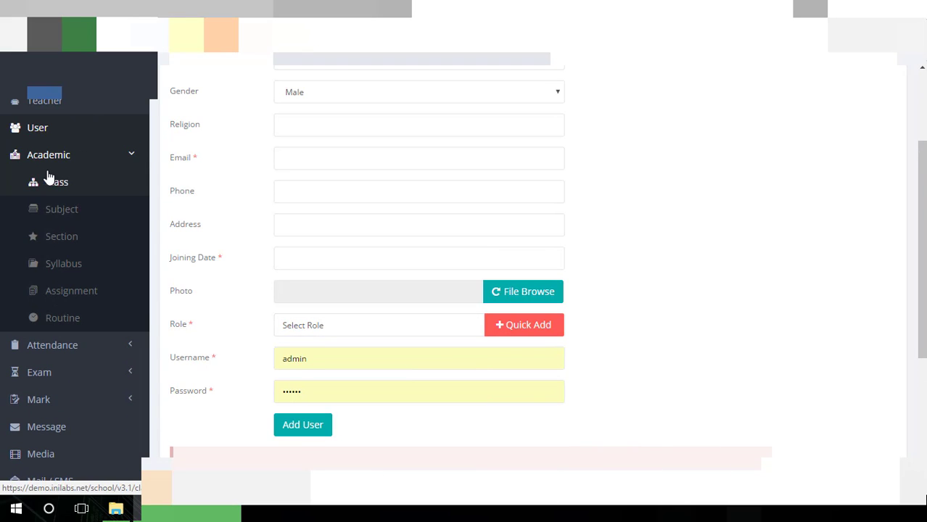
Open the Add Class form and assign the first listed teacher as Teacher Name
click(80, 191)
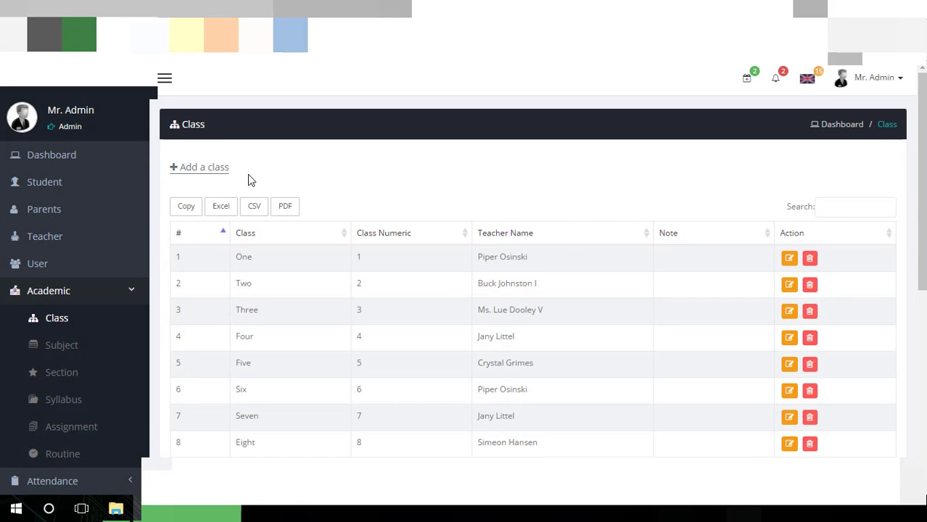
click(224, 174)
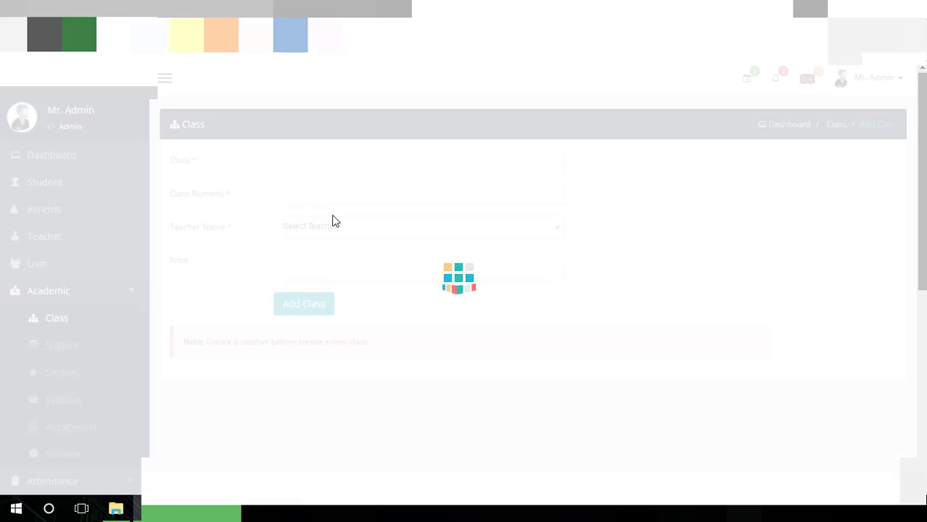
click(330, 159)
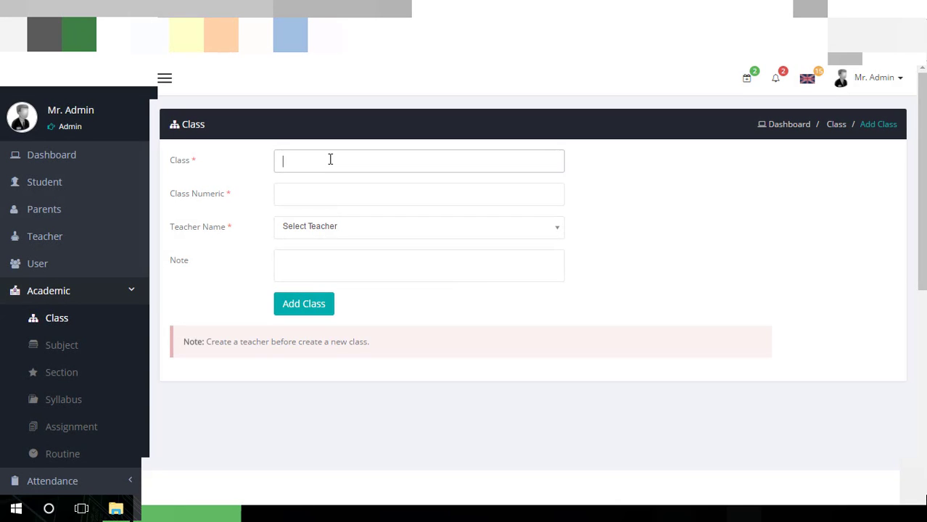
click(330, 189)
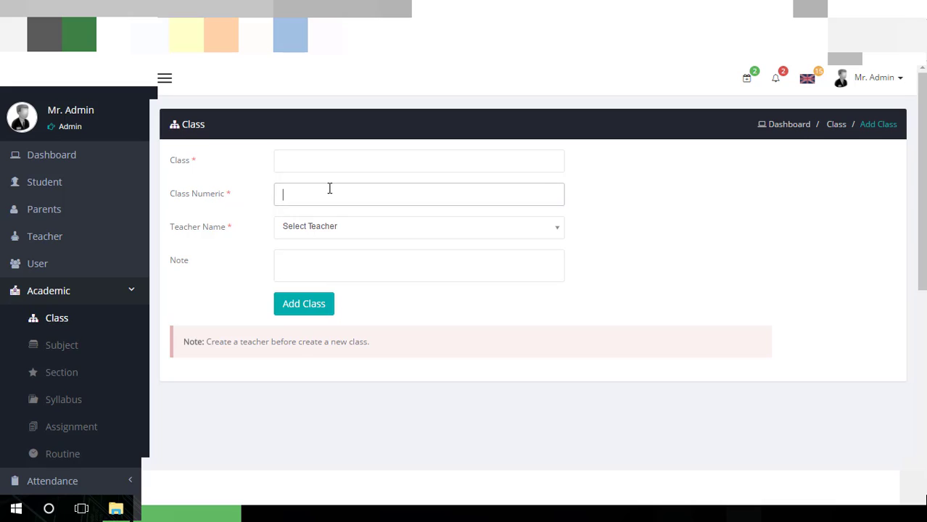
click(336, 225)
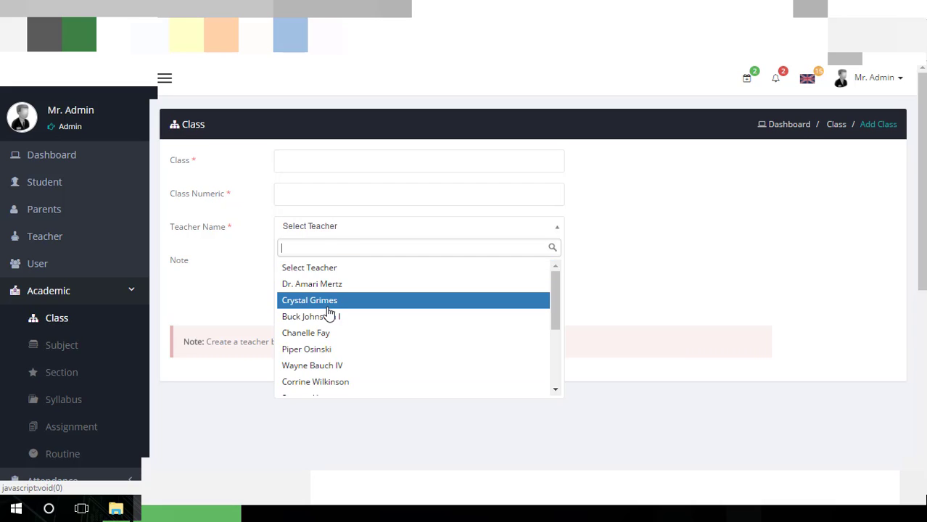
click(343, 288)
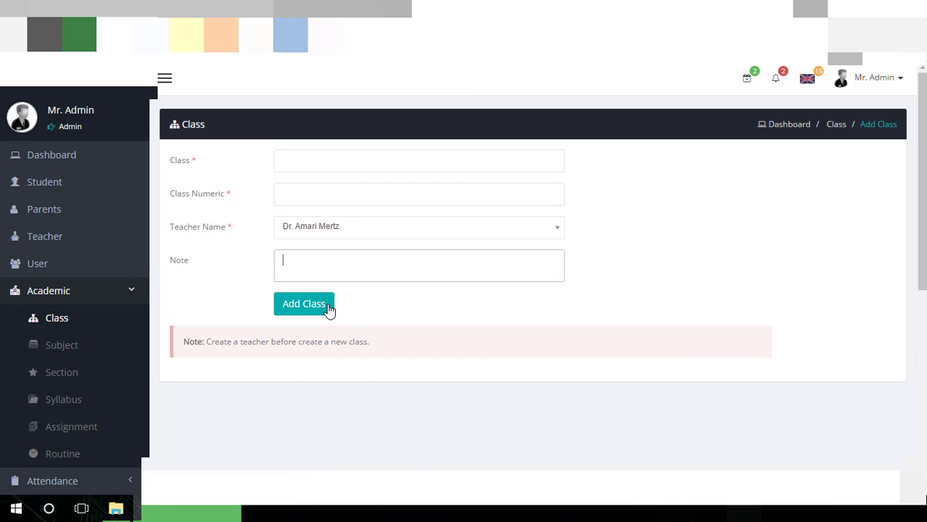
Look at the Note field, leave the class unsaved, and go to the Subject list
click(340, 265)
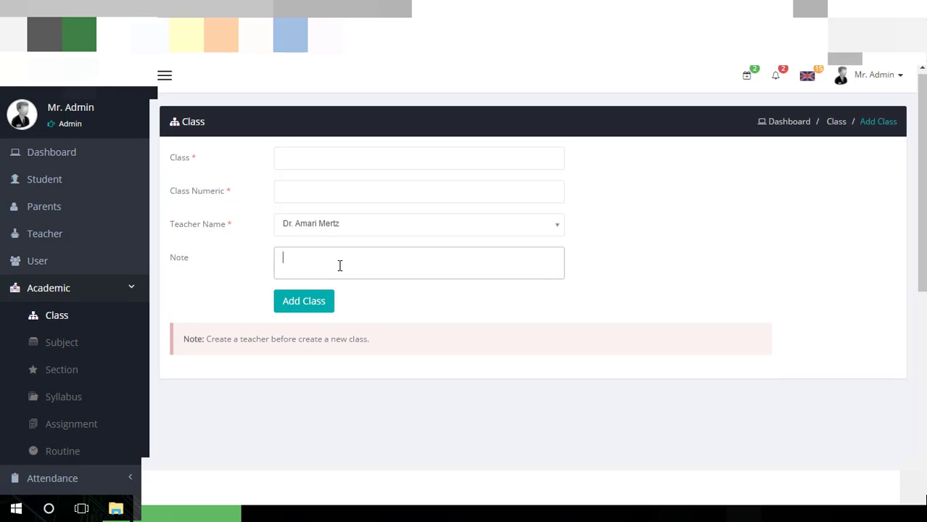
scroll(338, 265, down, 2)
scroll(338, 265, up, 2)
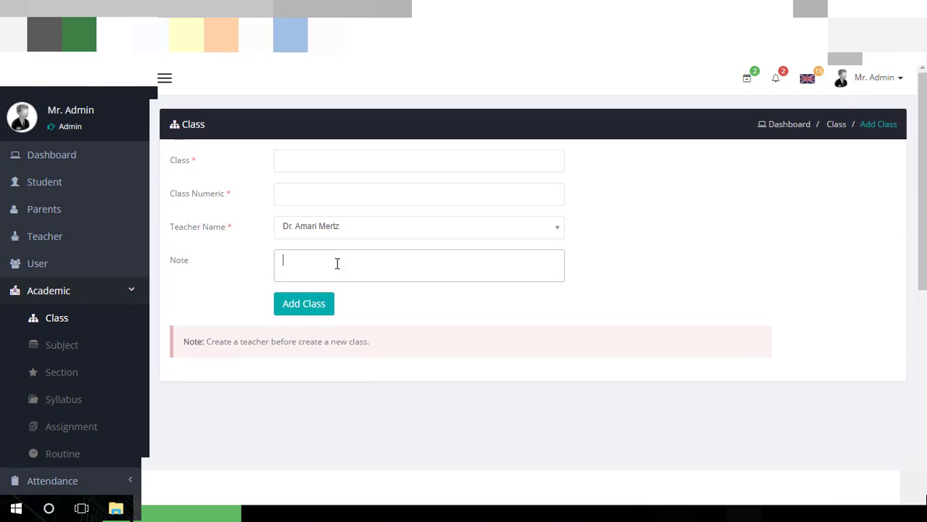
click(79, 353)
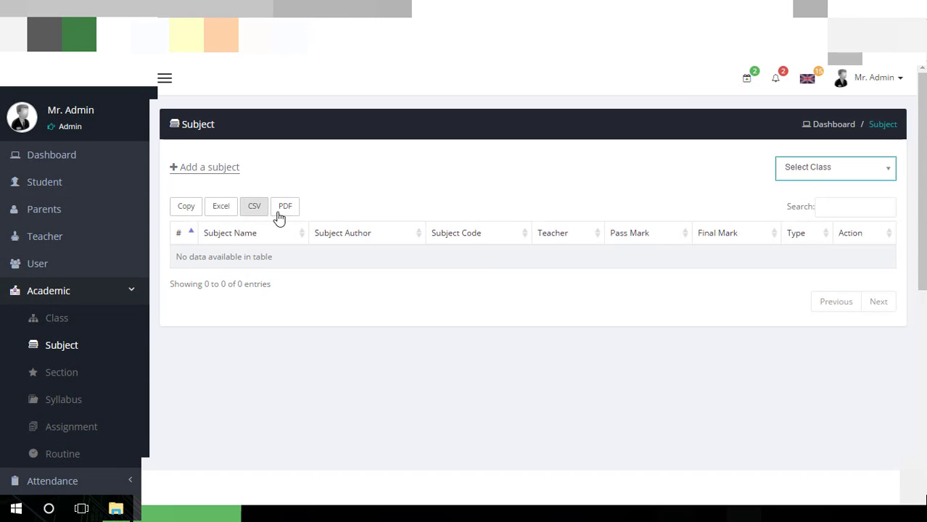
Filter the Subject list to class Two, then open the Add Subject form
click(886, 180)
click(807, 256)
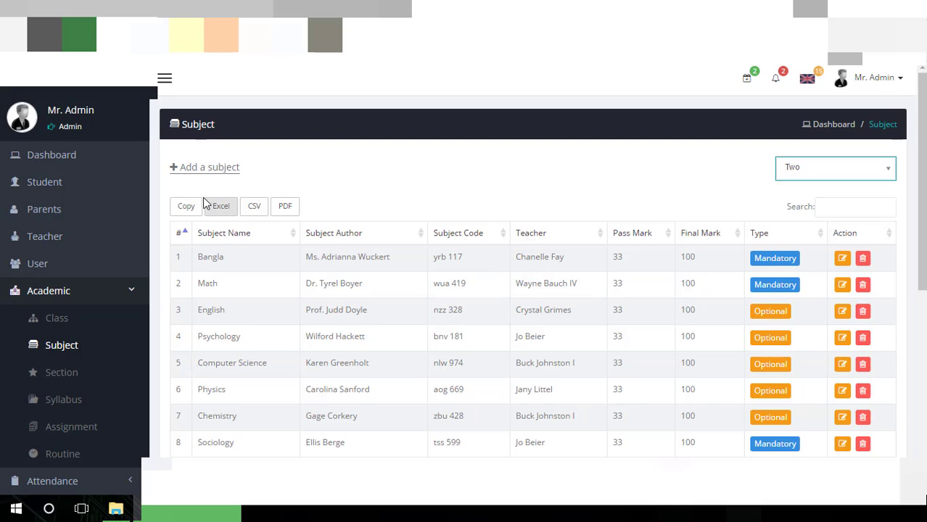
click(221, 174)
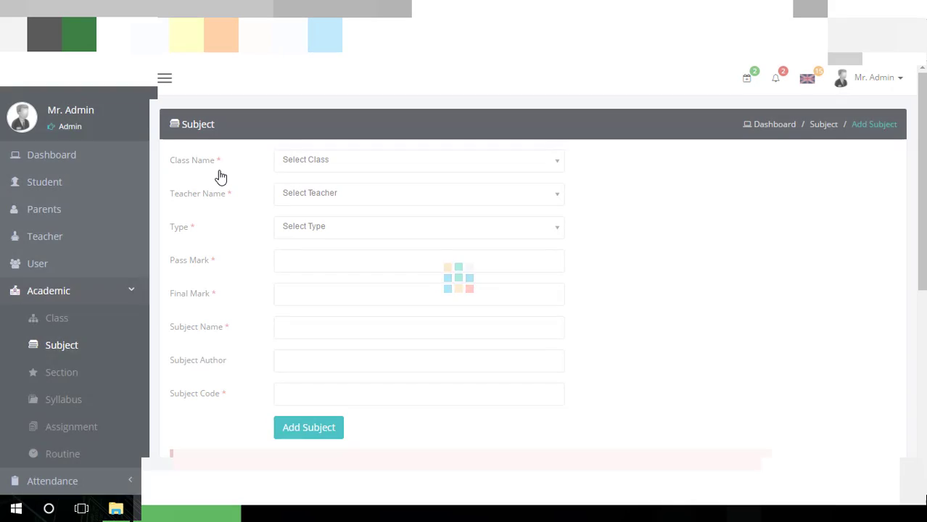
Set the subject's class to One, pick the first teacher, and make the type Mandatory
click(376, 172)
click(377, 174)
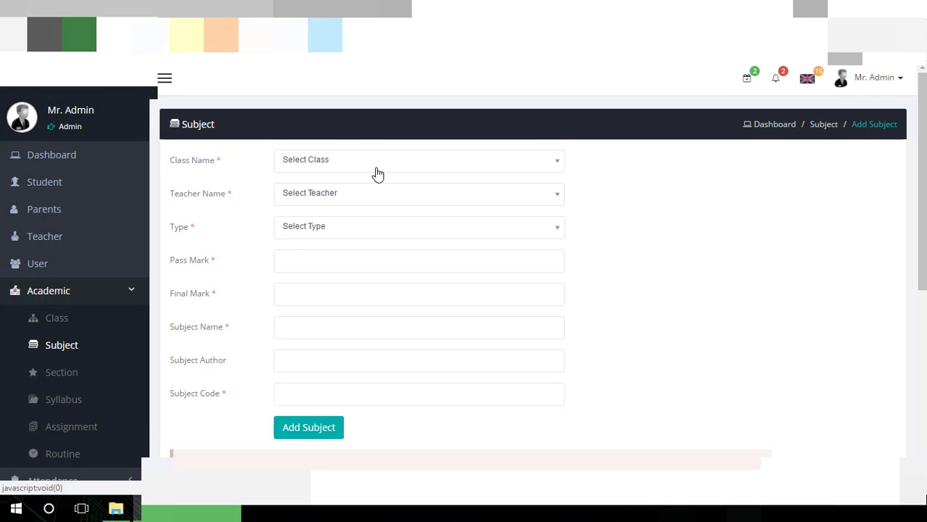
click(377, 174)
click(363, 218)
click(361, 196)
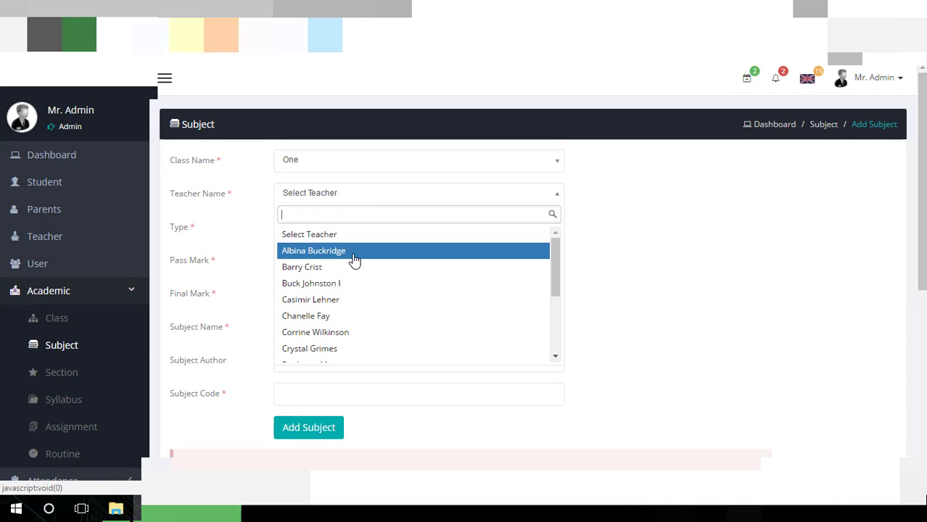
click(355, 251)
click(354, 231)
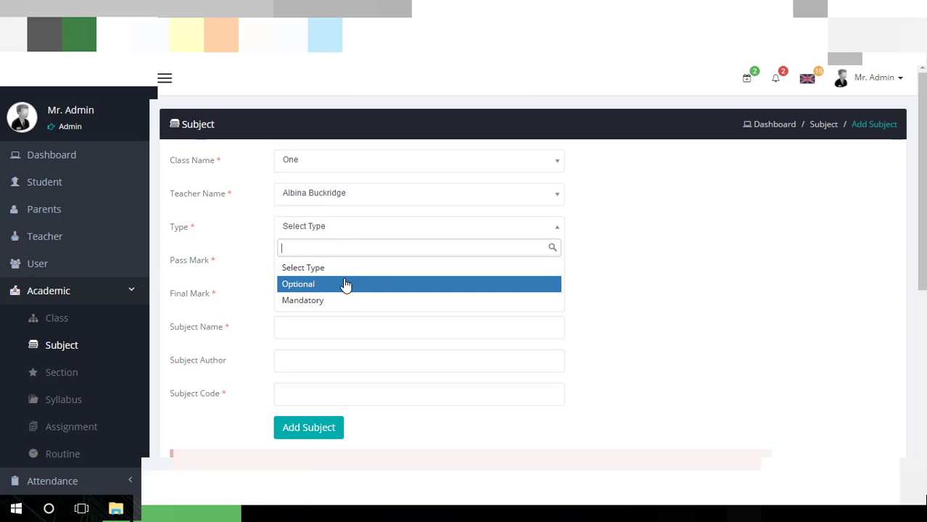
click(346, 285)
scroll(369, 191, down, 2)
click(372, 159)
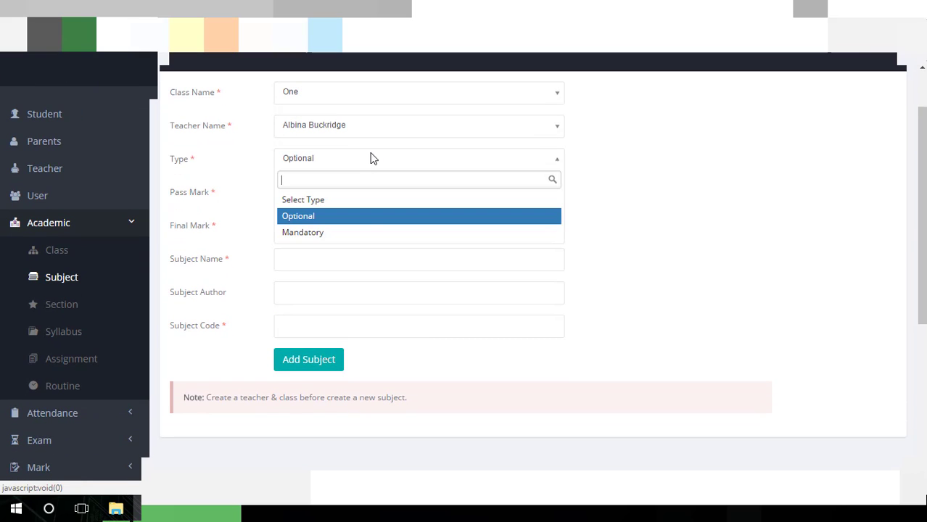
click(362, 234)
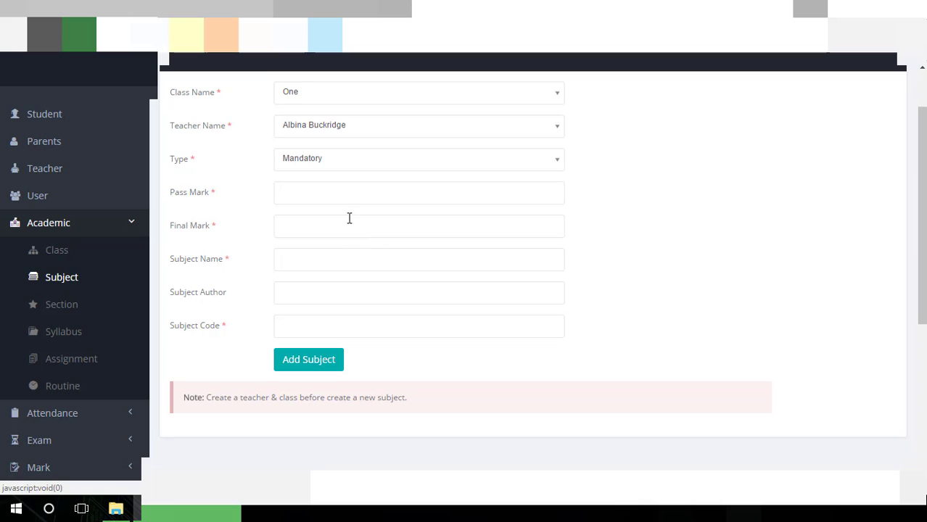
Step through Pass Mark, Final Mark, Subject Name and Code unfilled, then open the Section page
click(346, 194)
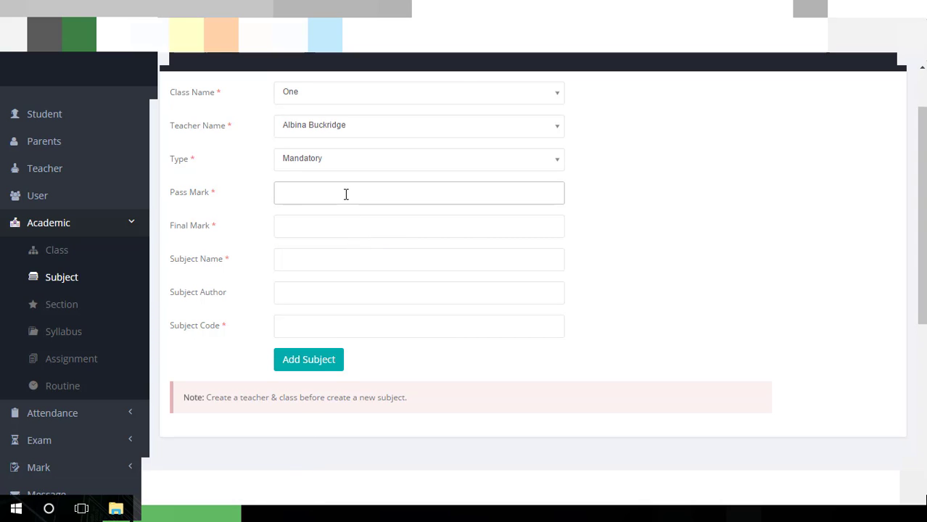
click(338, 229)
click(333, 261)
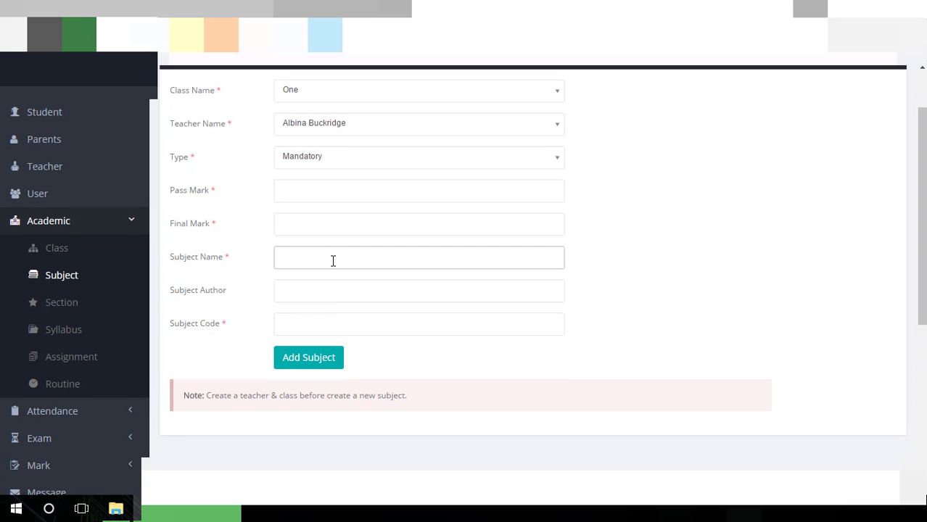
scroll(330, 252, down, 1)
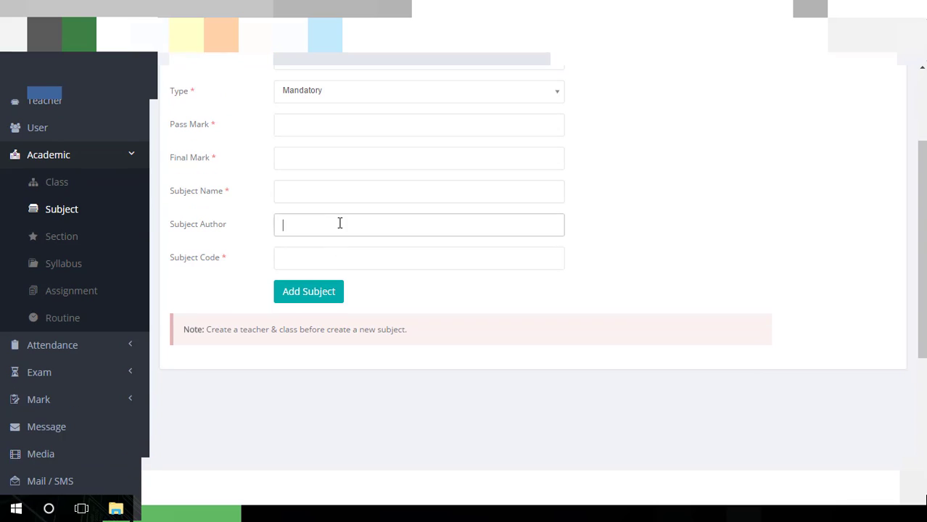
click(306, 261)
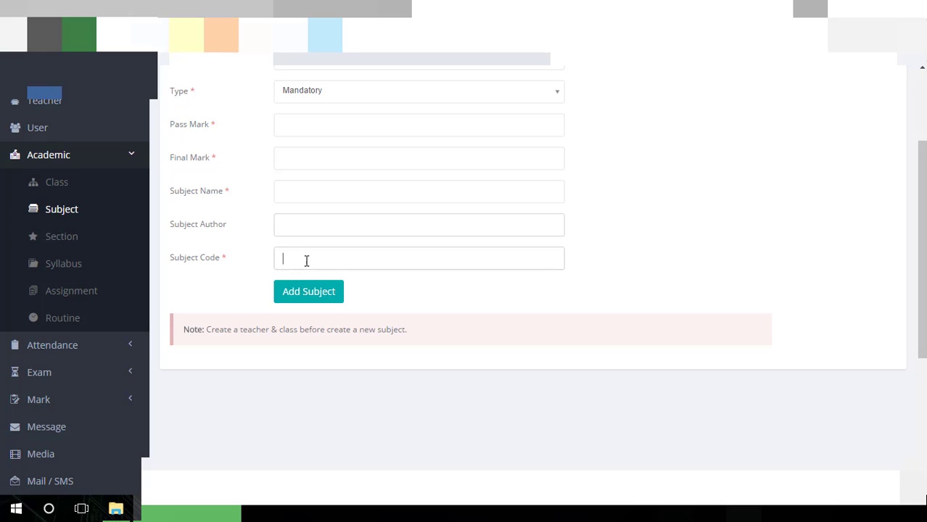
click(63, 237)
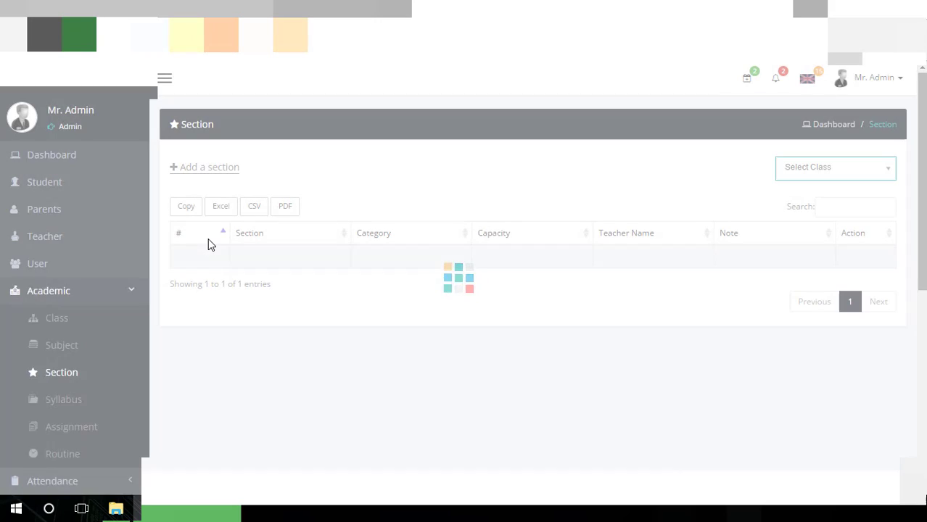
Filter the sections to class Two, then open the Add Section form
click(804, 178)
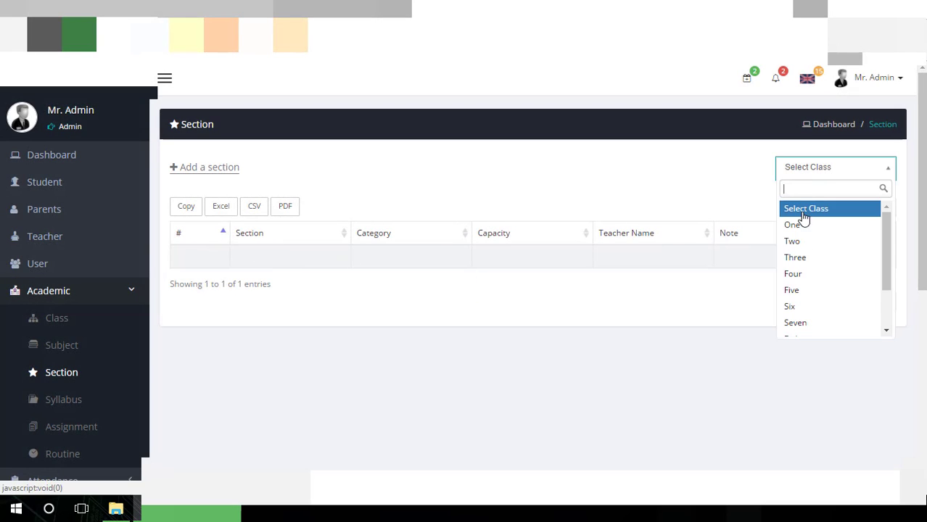
click(804, 241)
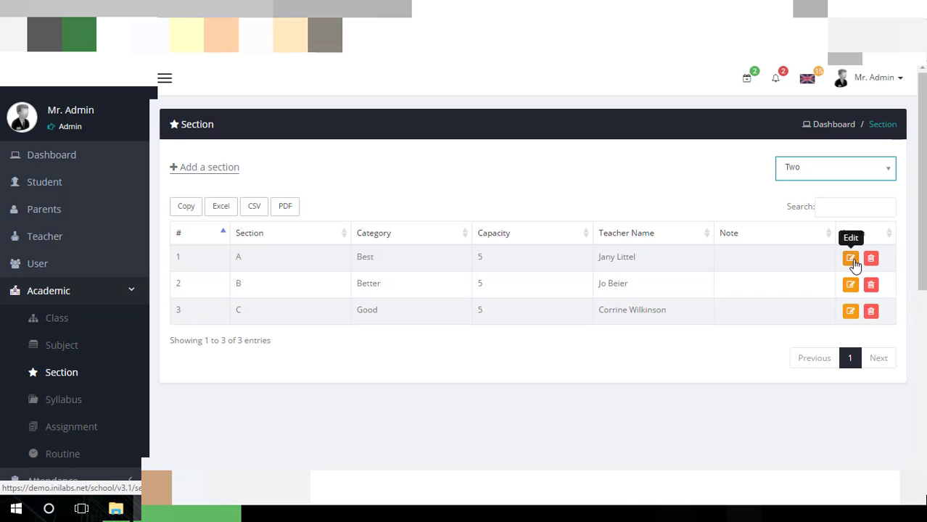
click(221, 176)
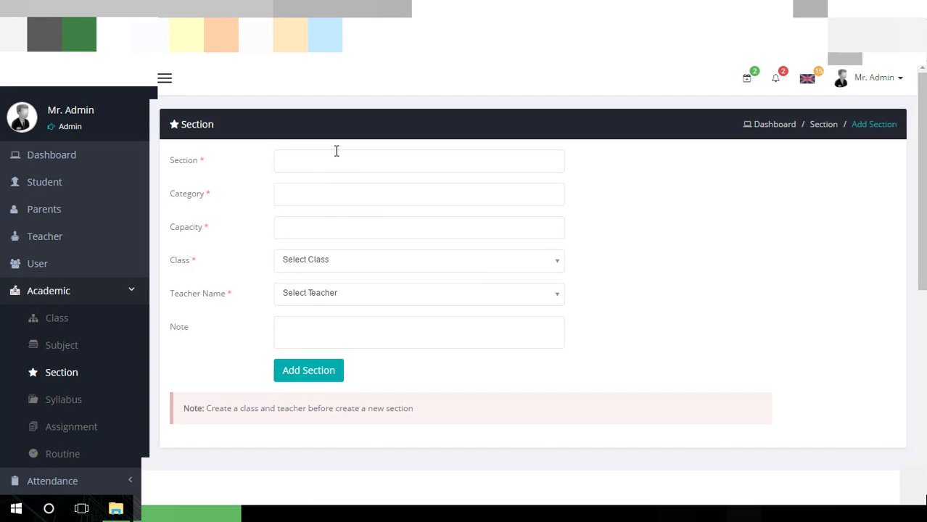
click(337, 152)
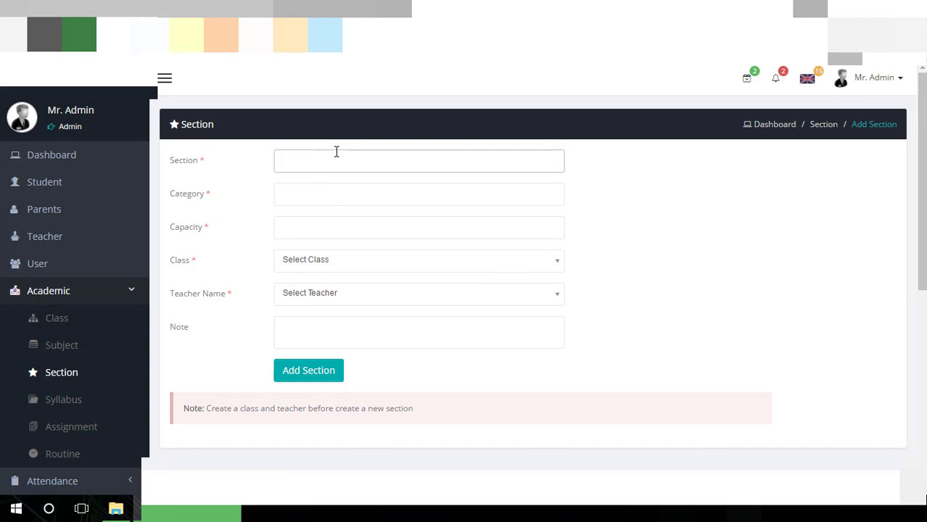
click(335, 196)
click(335, 223)
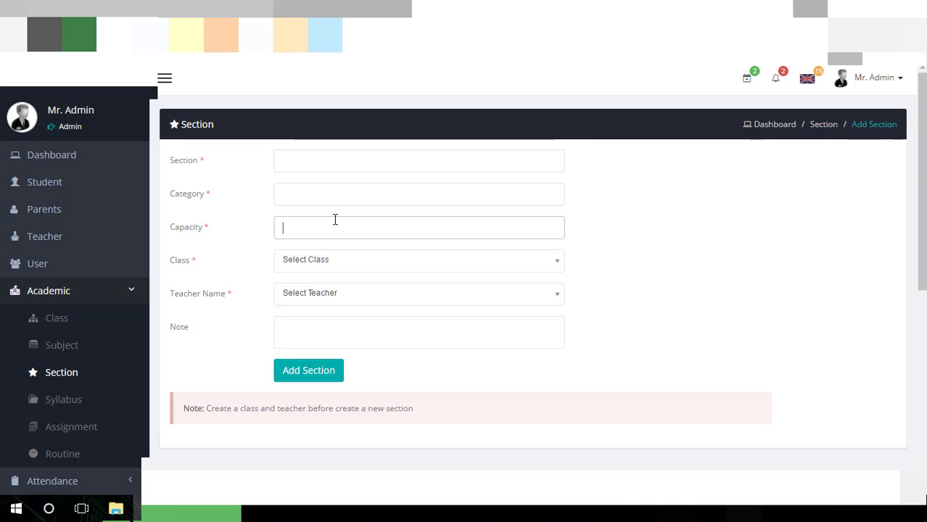
click(344, 261)
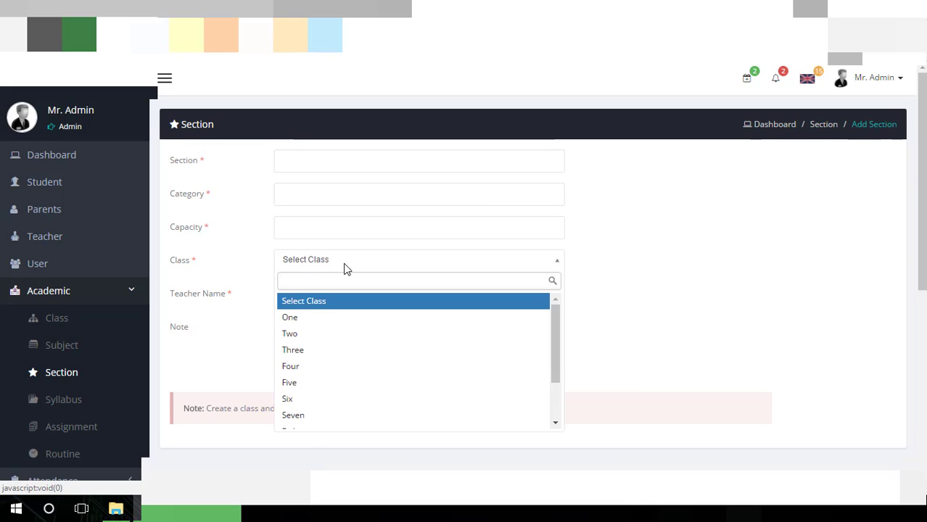
click(562, 229)
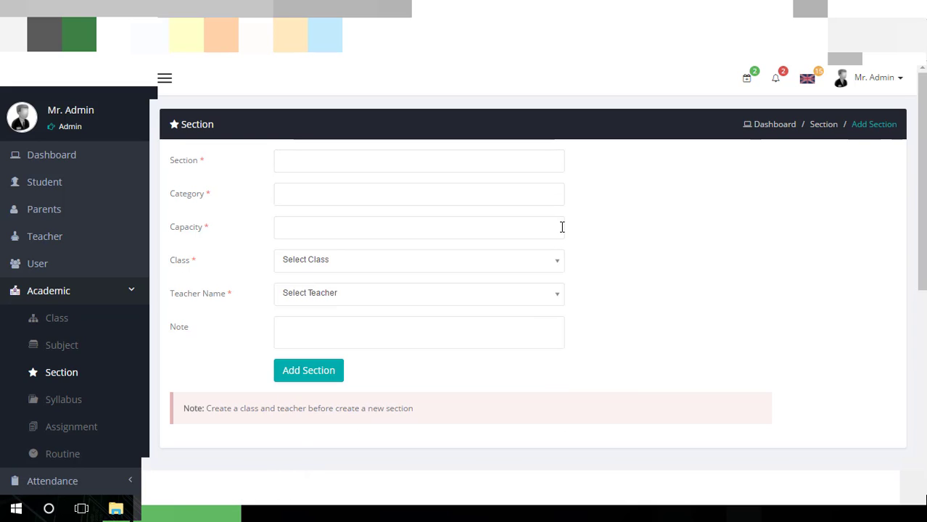
click(366, 298)
click(679, 288)
scroll(678, 288, down, 3)
click(355, 202)
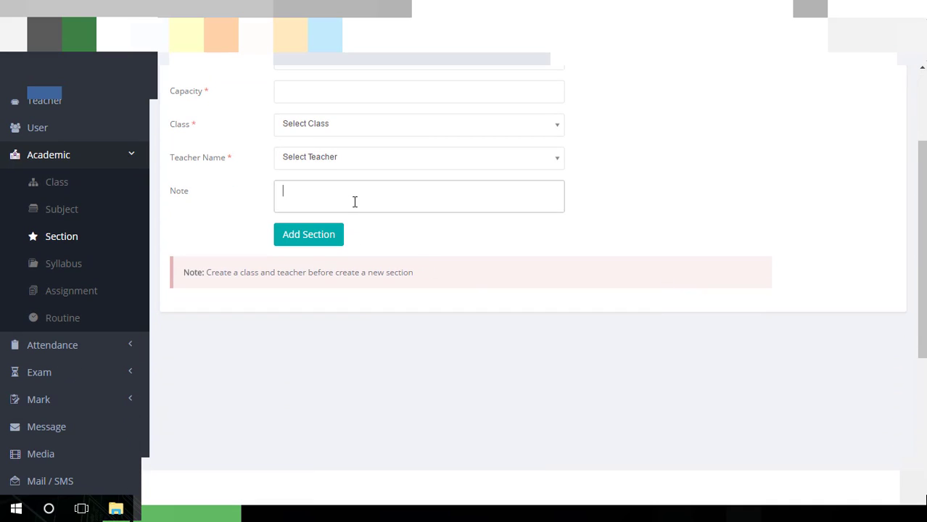
View the Syllabus page filtered to class Two, then open the Add Syllabus form
click(92, 269)
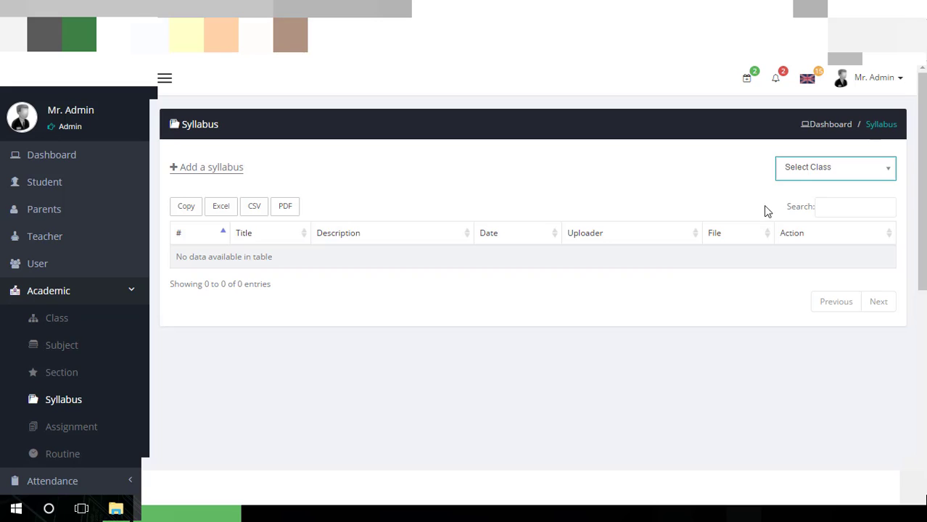
click(797, 174)
click(798, 256)
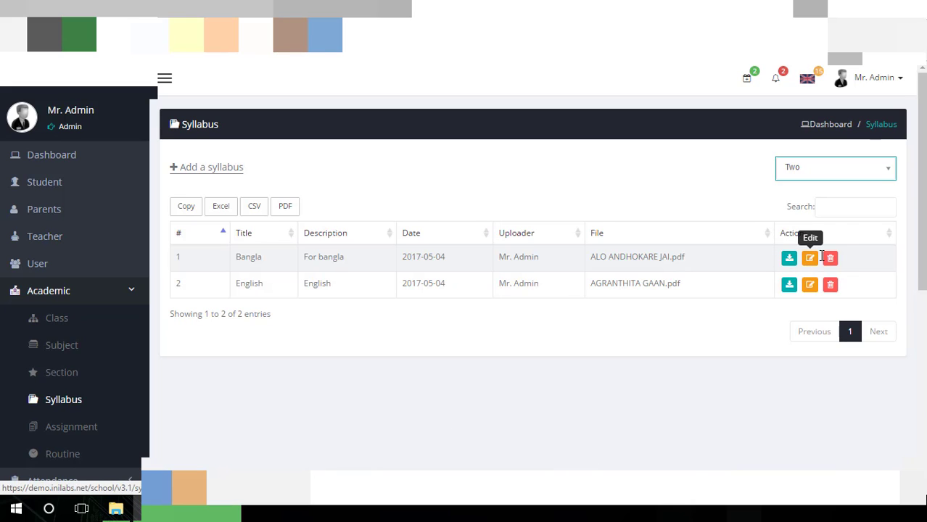
click(220, 168)
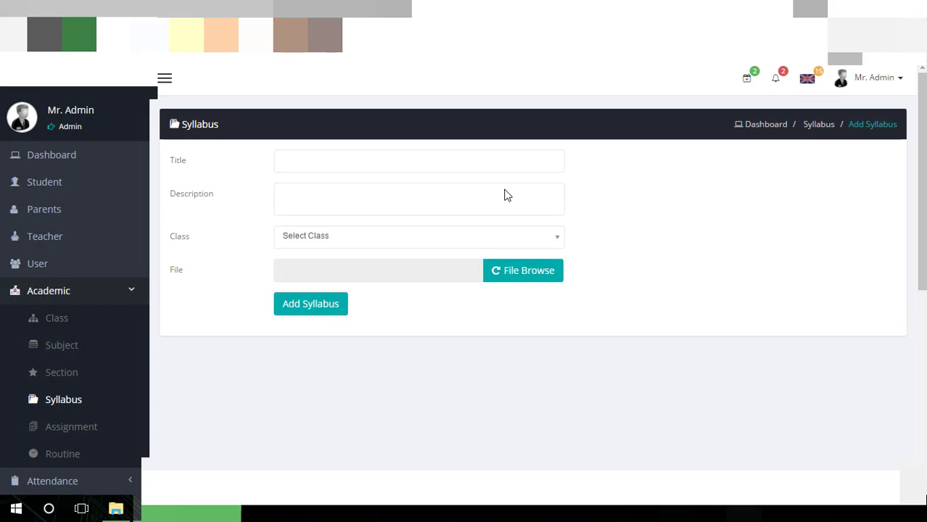
Leave the syllabus Title, Description, Class and file fields empty, and go to the Assignment page
click(346, 159)
click(345, 194)
click(347, 234)
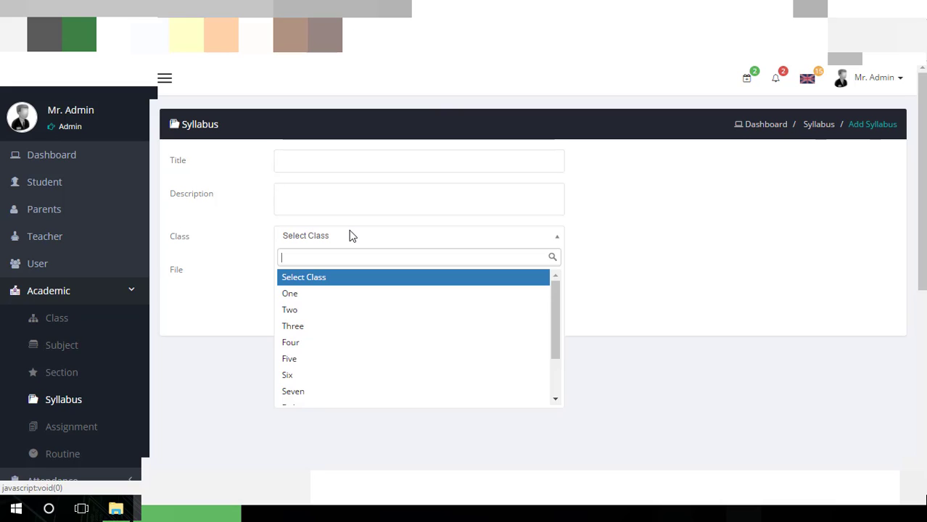
click(674, 222)
click(508, 278)
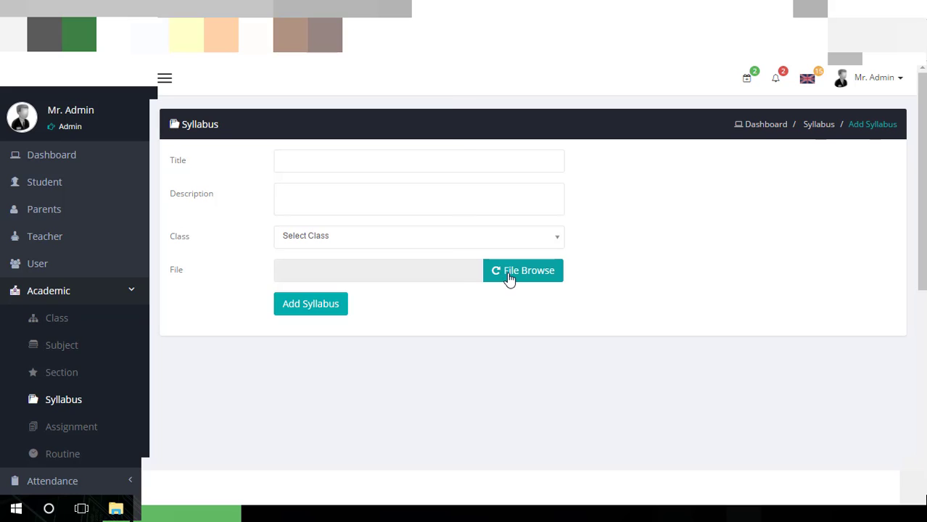
key(Escape)
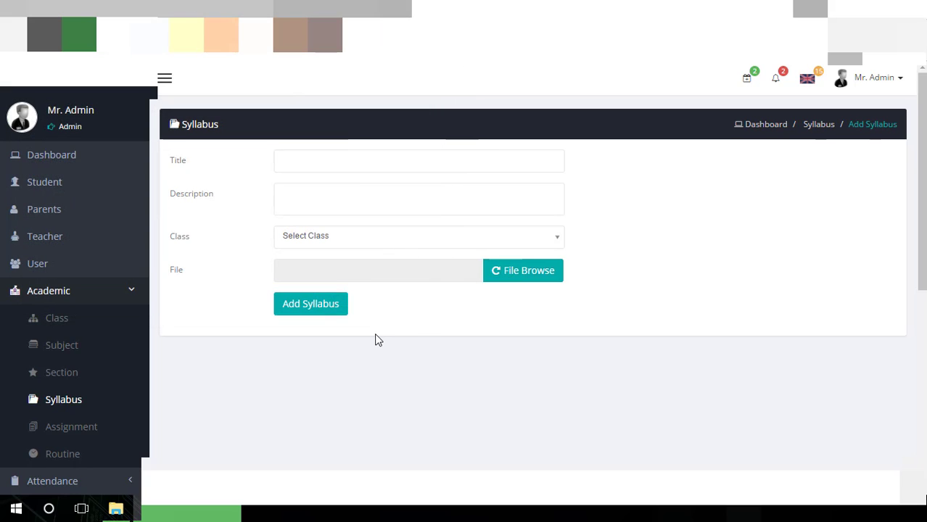
scroll(377, 339, down, 3)
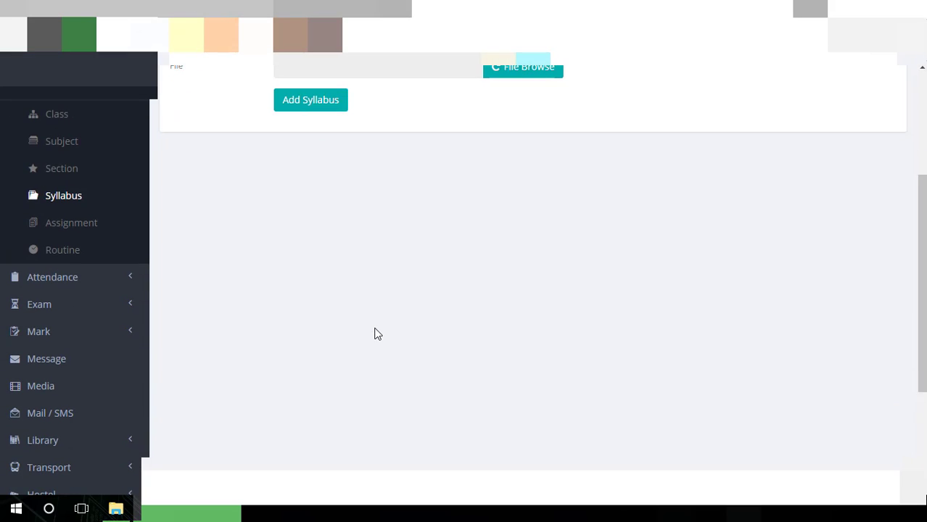
click(93, 224)
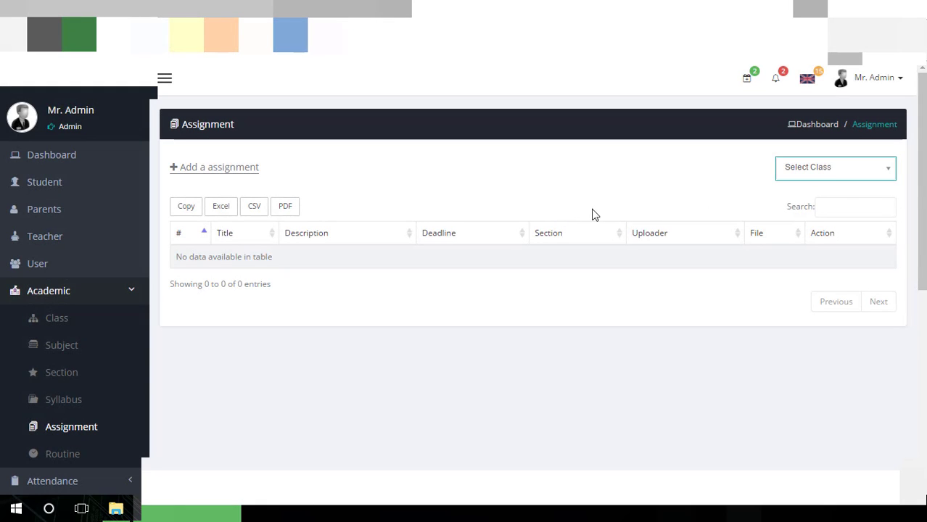
Filter the assignment list to class Two, then open the Add Assignment form
click(834, 168)
click(795, 242)
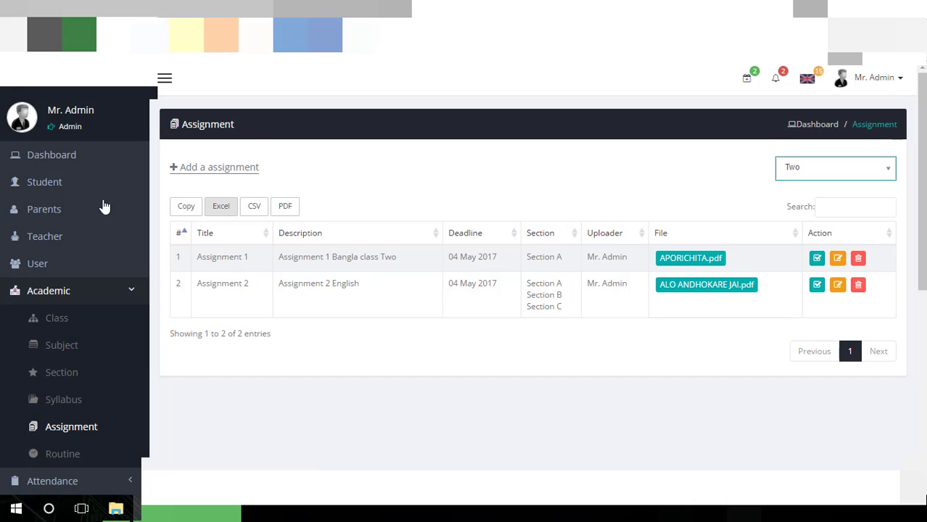
click(239, 171)
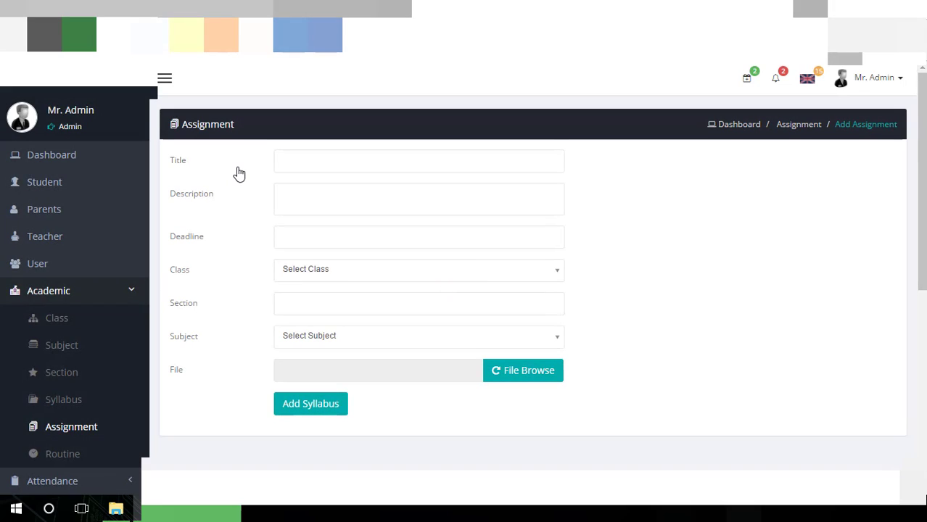
Leave the title and description blank and set the assignment deadline to 03-05-2017
click(310, 161)
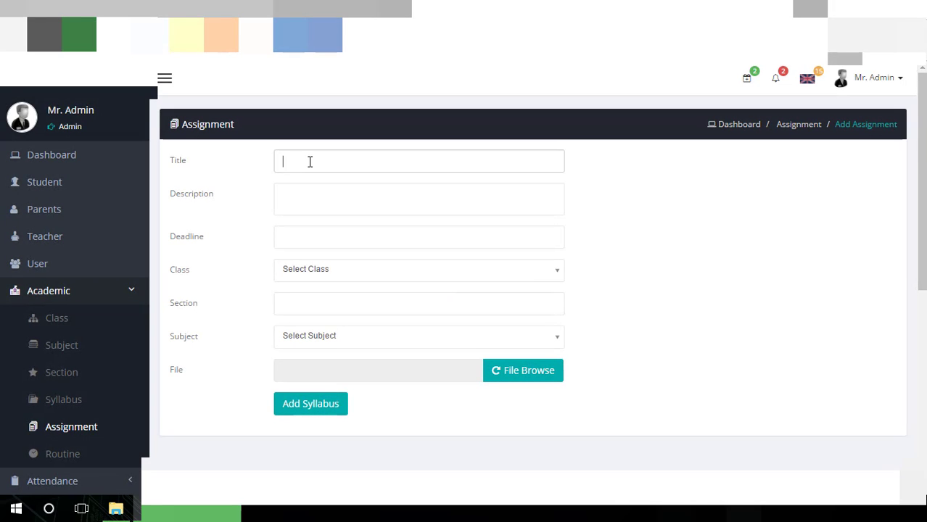
click(331, 200)
click(315, 233)
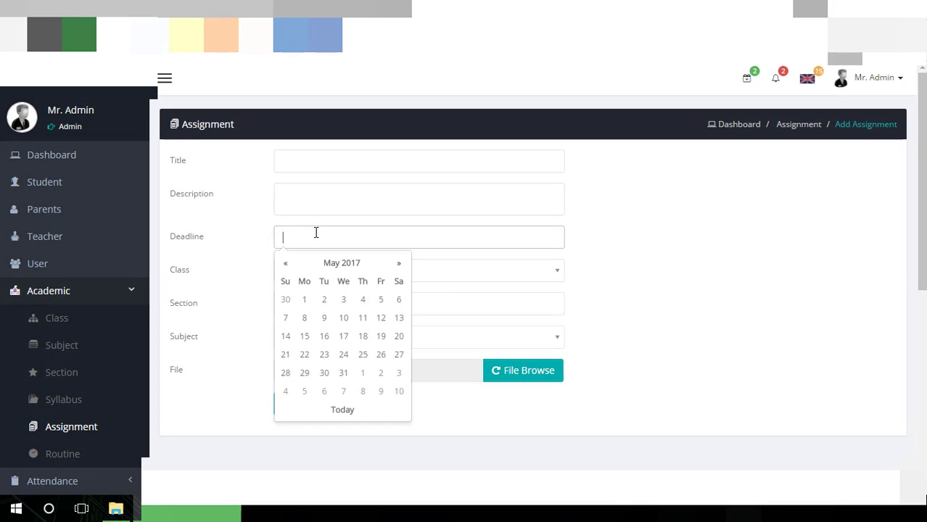
click(343, 301)
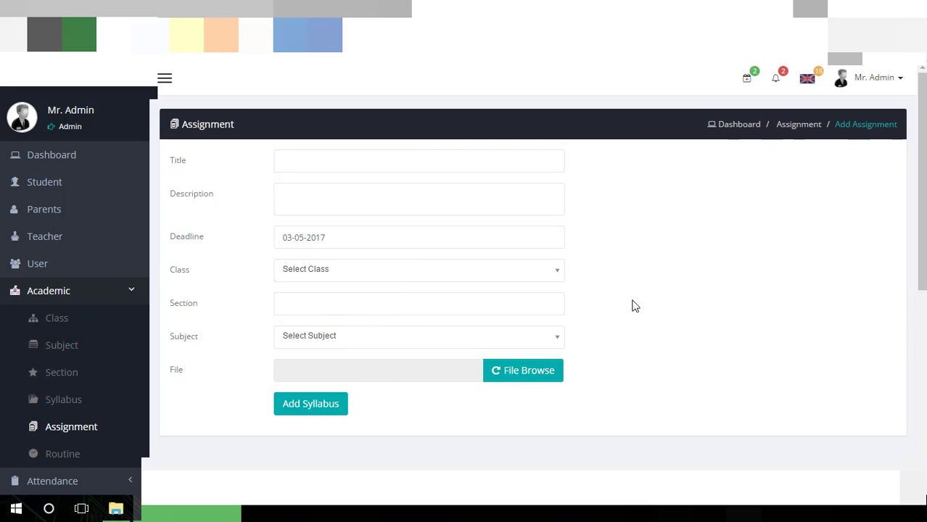
scroll(608, 273, down, 1)
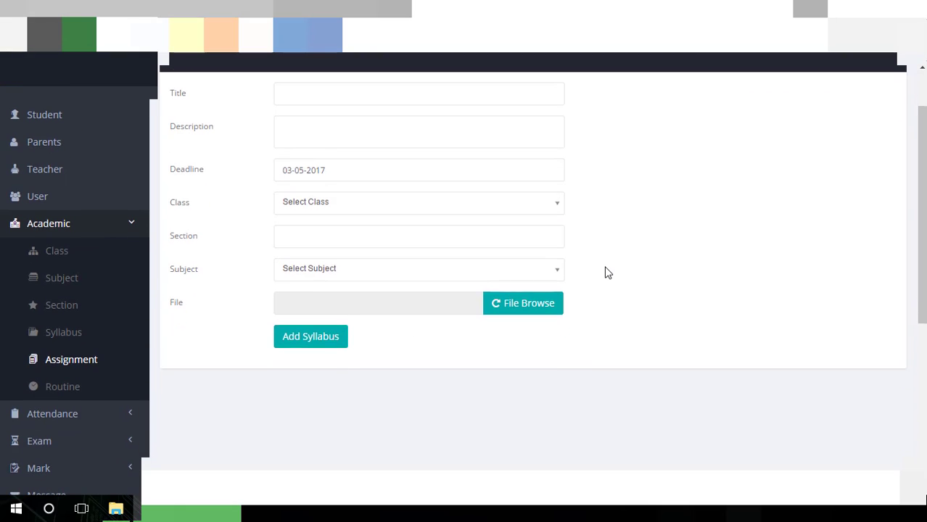
Choose class Three and subject Math with no section, then go to the Routine page
click(420, 203)
click(404, 291)
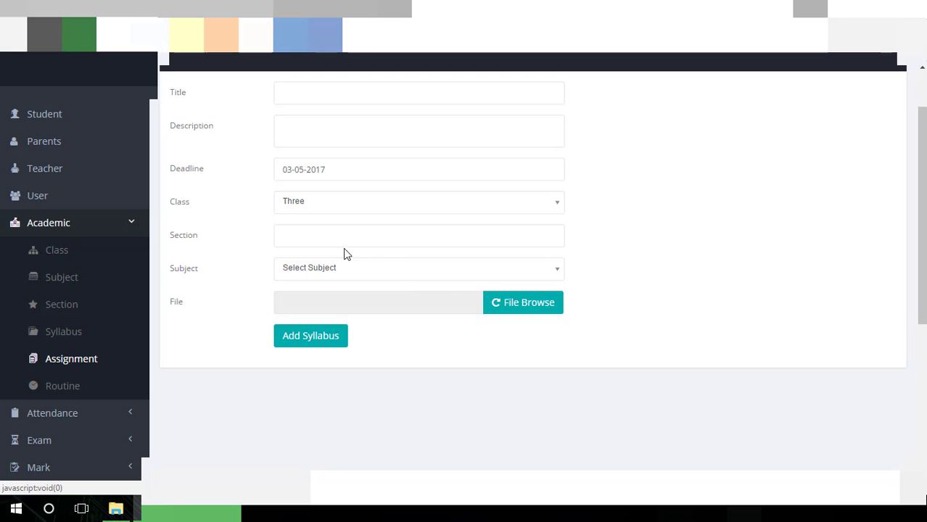
click(346, 242)
click(696, 234)
click(422, 274)
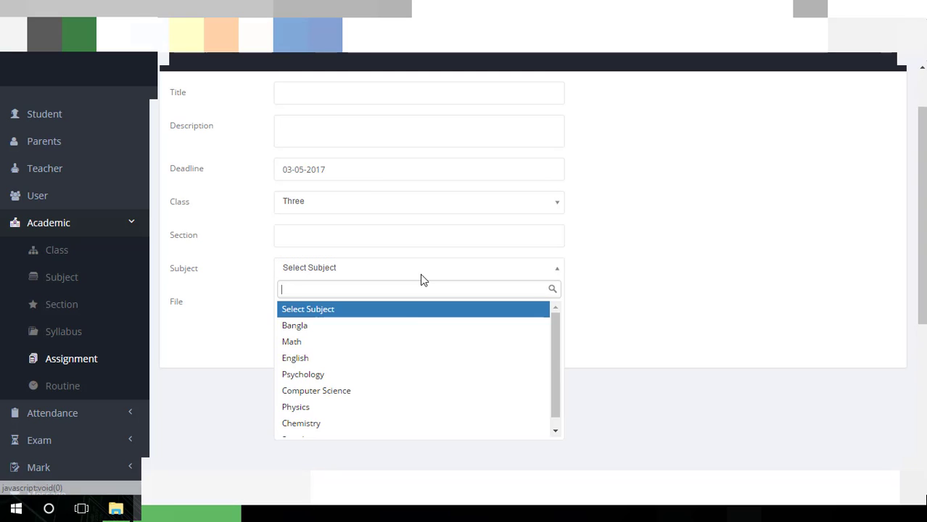
click(394, 344)
scroll(618, 268, down, 2)
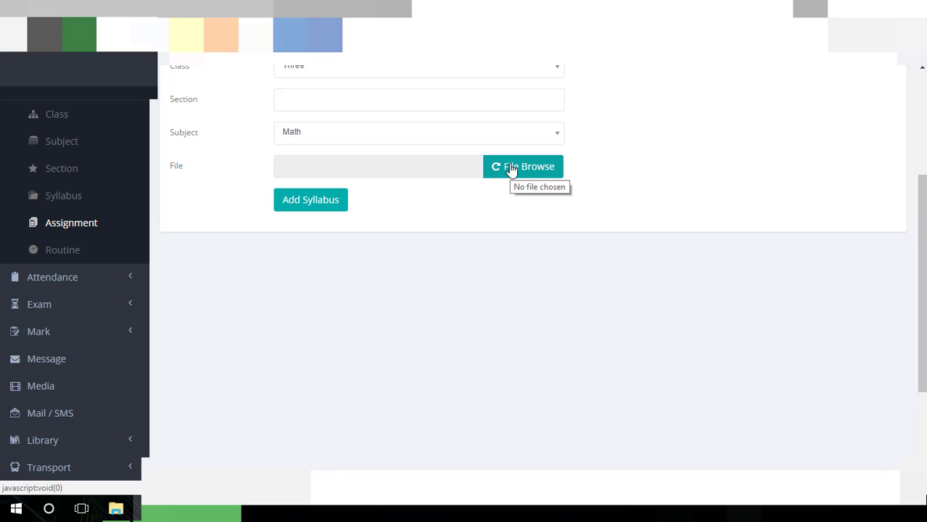
click(61, 253)
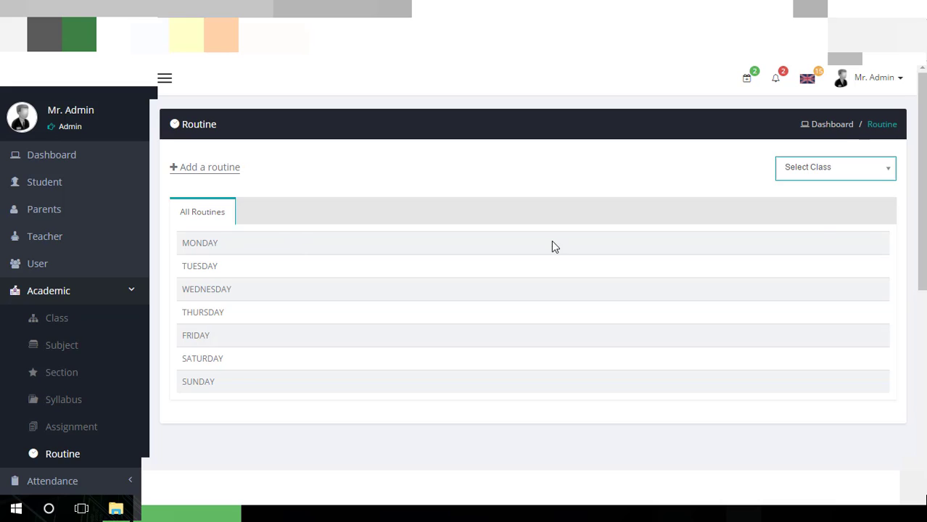
Show class One's weekly routine and scroll across the timetable
click(874, 171)
click(848, 229)
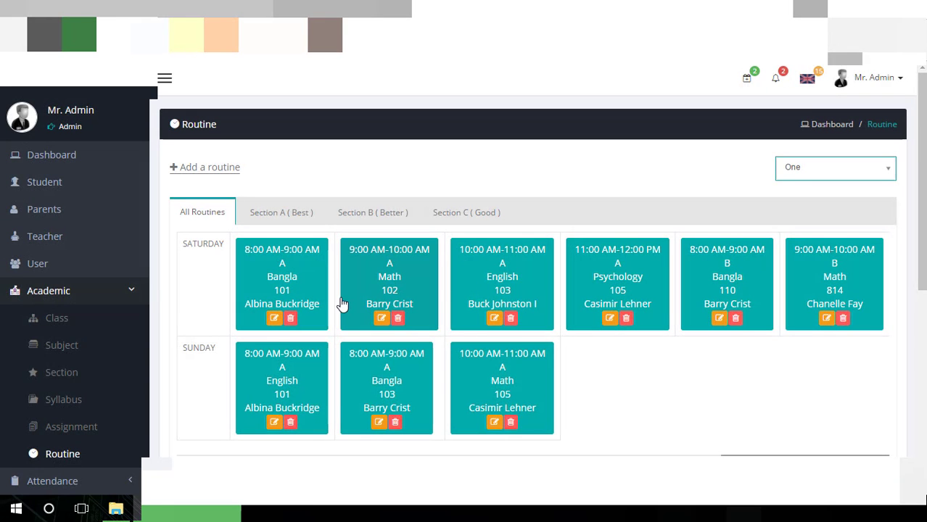
scroll(840, 305, right, 2)
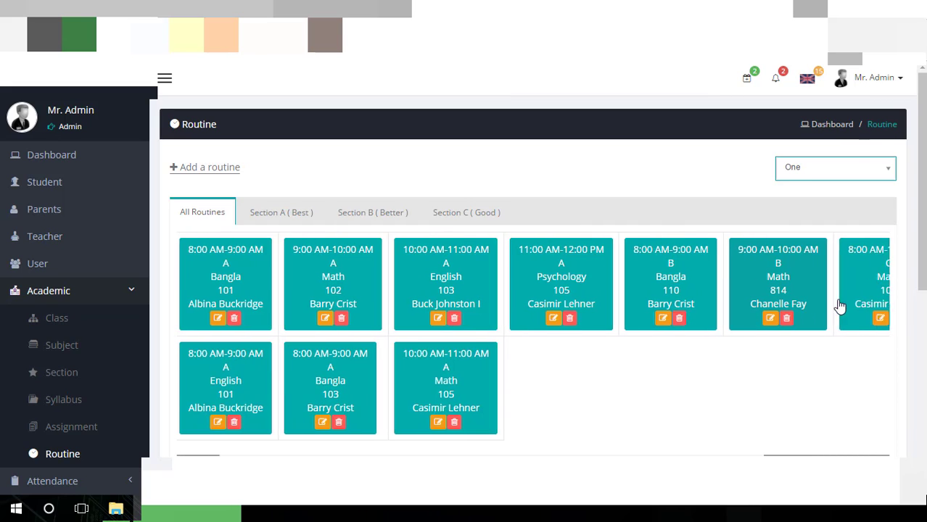
scroll(839, 305, right, 5)
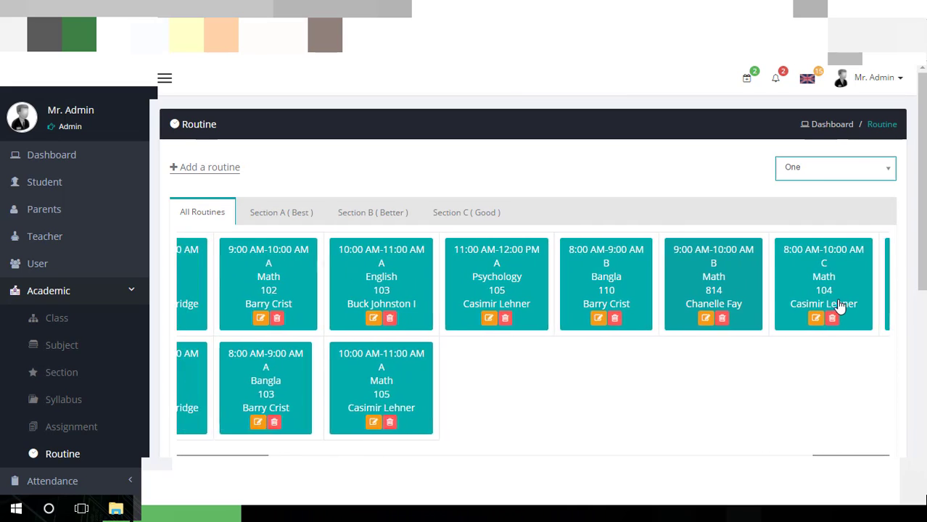
scroll(779, 306, left, 4)
scroll(837, 305, right, 7)
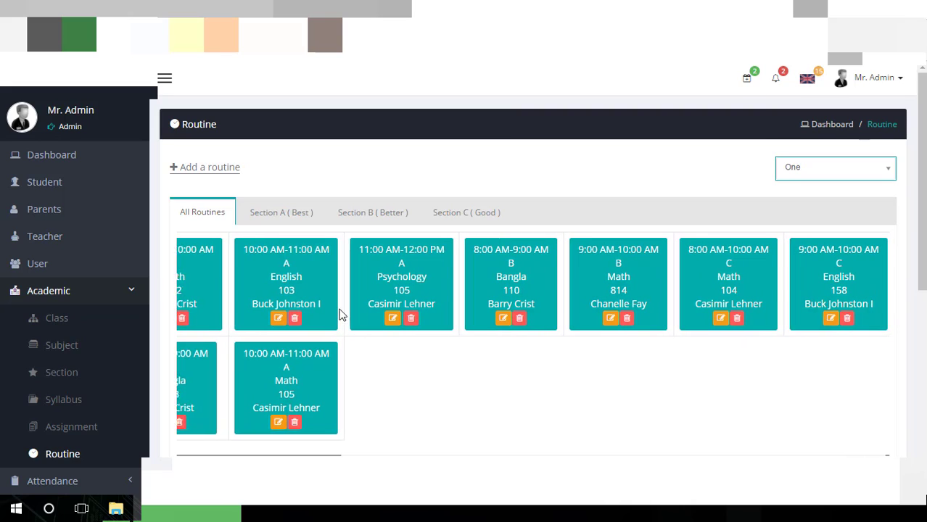
View the Section A, B and C timetables, then start adding a routine
click(260, 214)
click(343, 218)
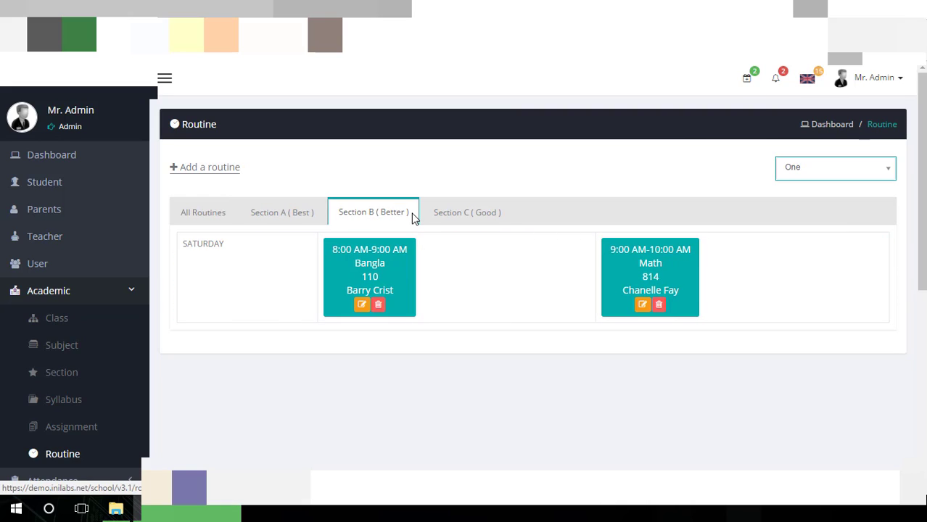
click(451, 217)
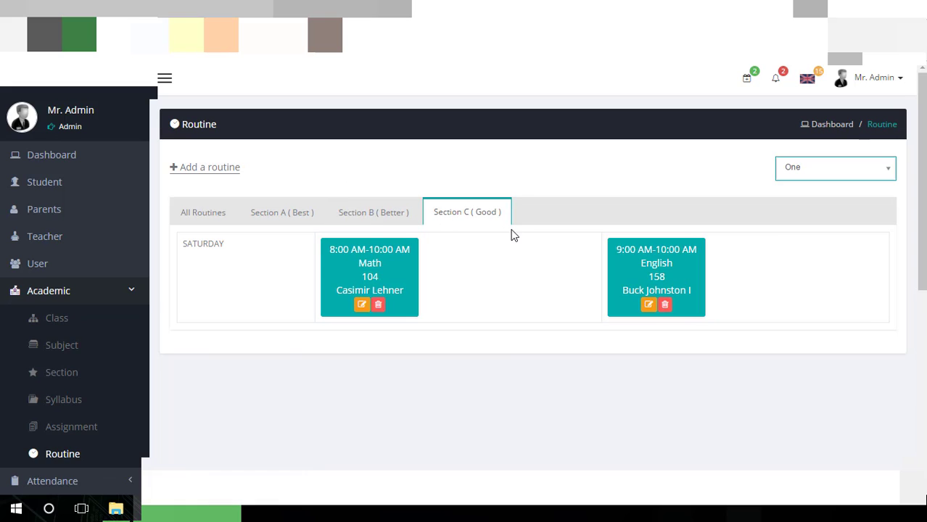
click(236, 177)
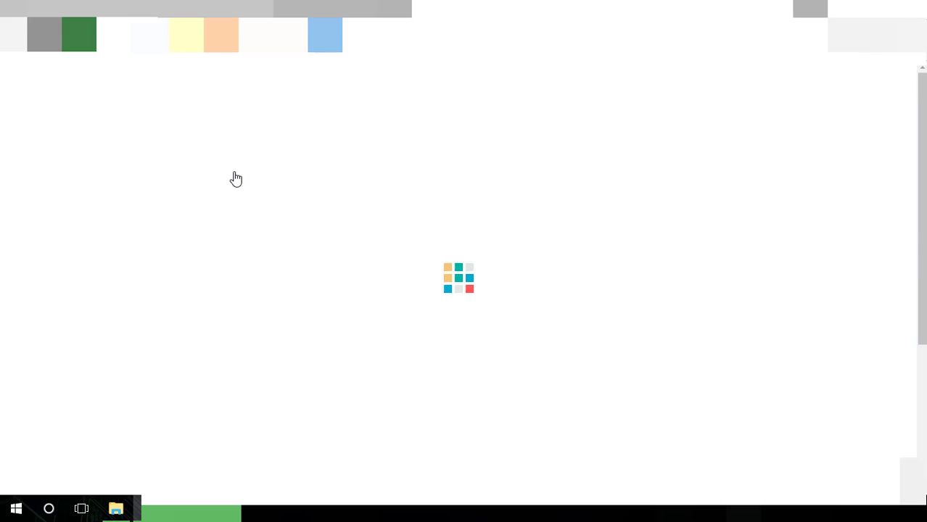
Check the School Year, Class and Section choices on the Add Routine form without selecting any
click(404, 166)
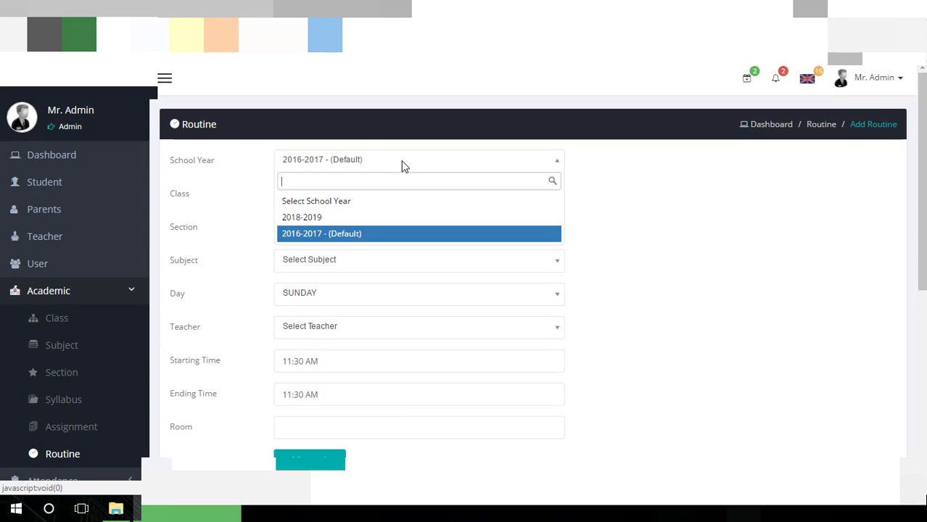
click(404, 166)
click(384, 204)
click(386, 207)
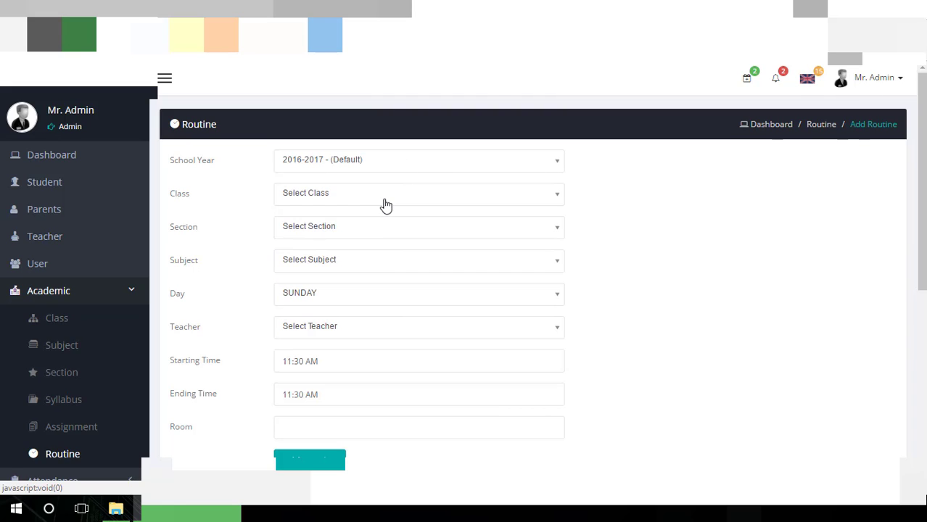
click(380, 225)
scroll(379, 221, down, 2)
scroll(631, 203, up, 1)
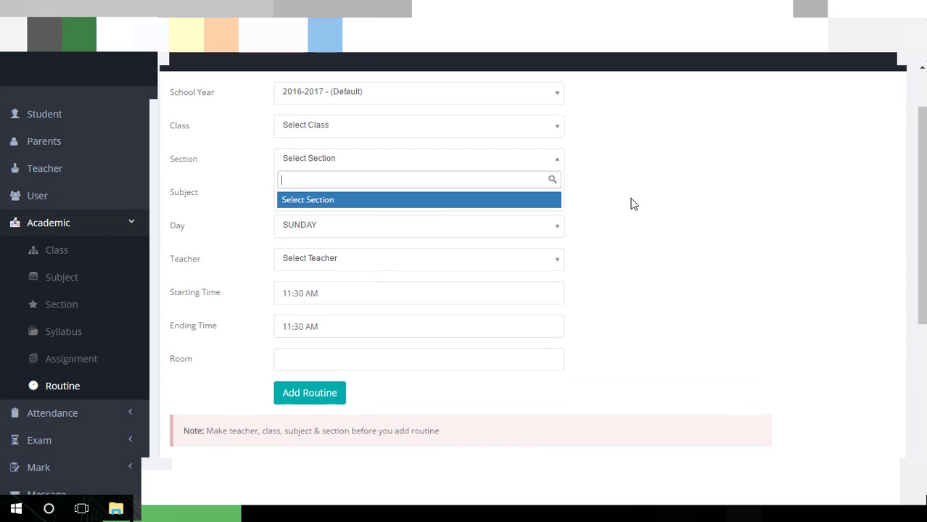
click(632, 203)
Check the empty Subject list and keep SUNDAY as the day, then expand Attendance
click(385, 204)
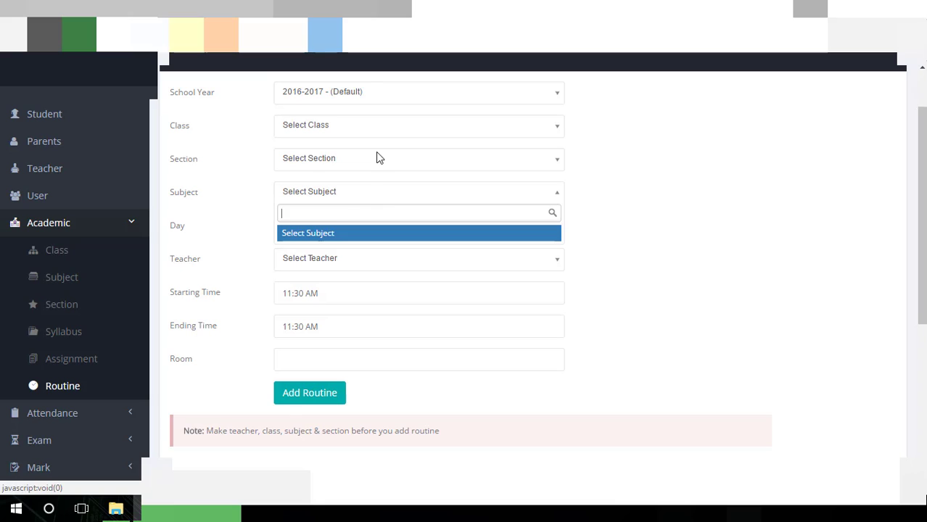
click(714, 191)
click(450, 241)
click(399, 265)
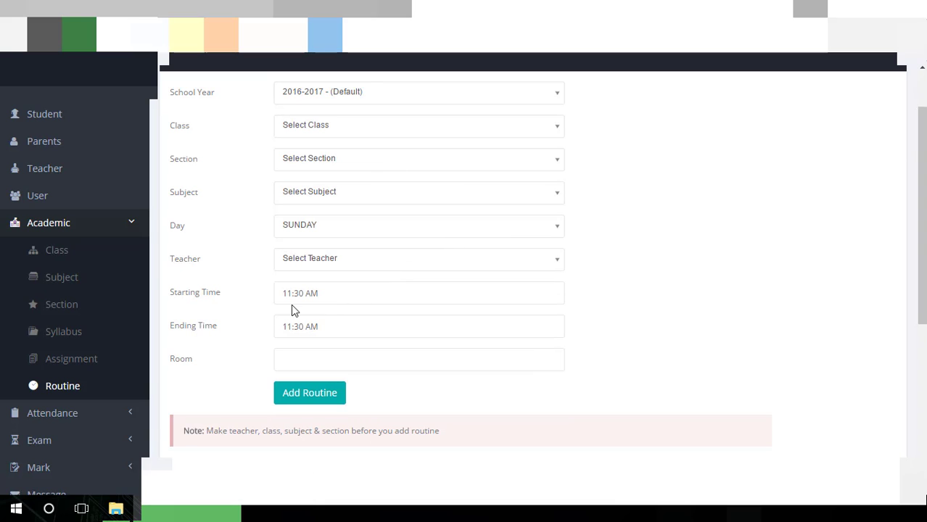
scroll(247, 295, down, 1)
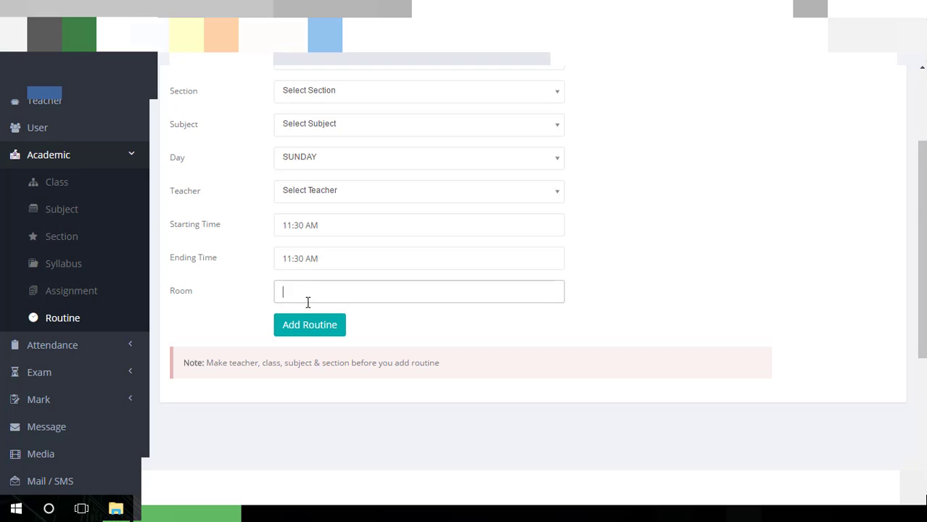
scroll(308, 303, down, 2)
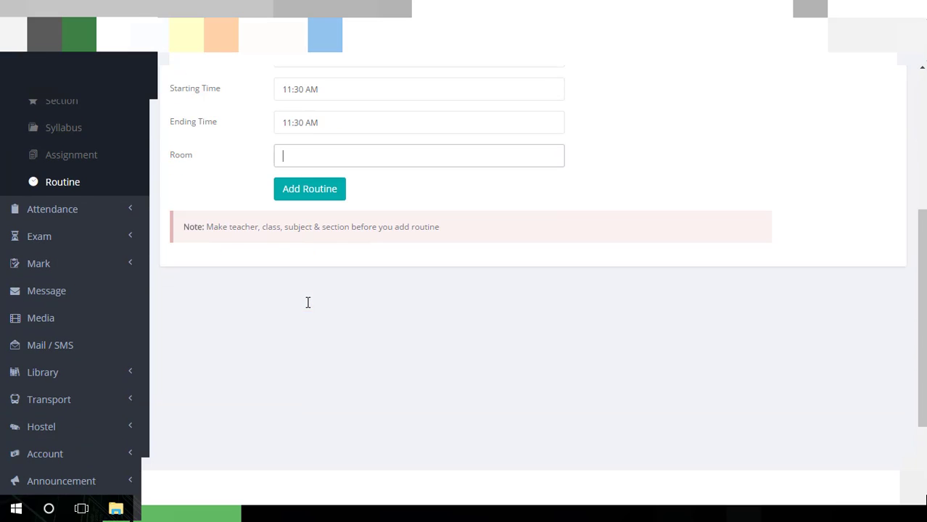
click(61, 212)
On Student Attendance, list class Two's students
click(93, 249)
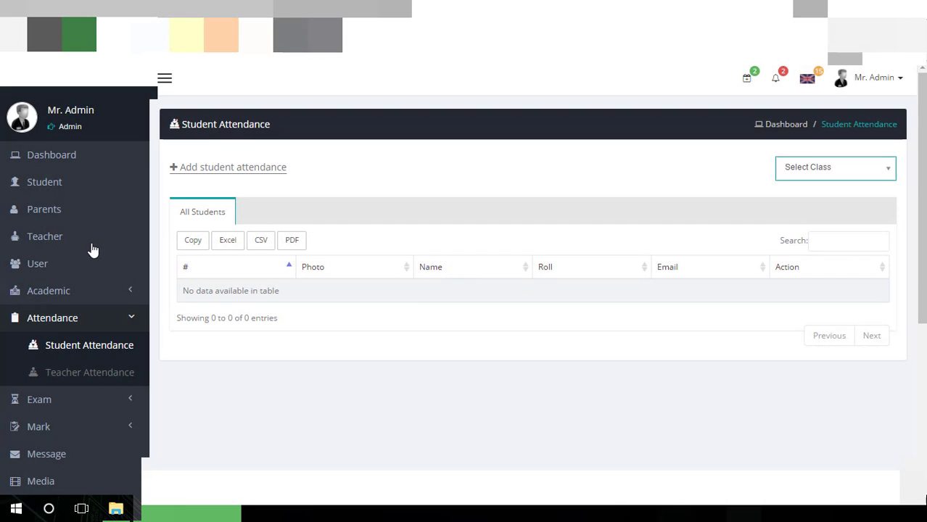
click(865, 167)
click(842, 240)
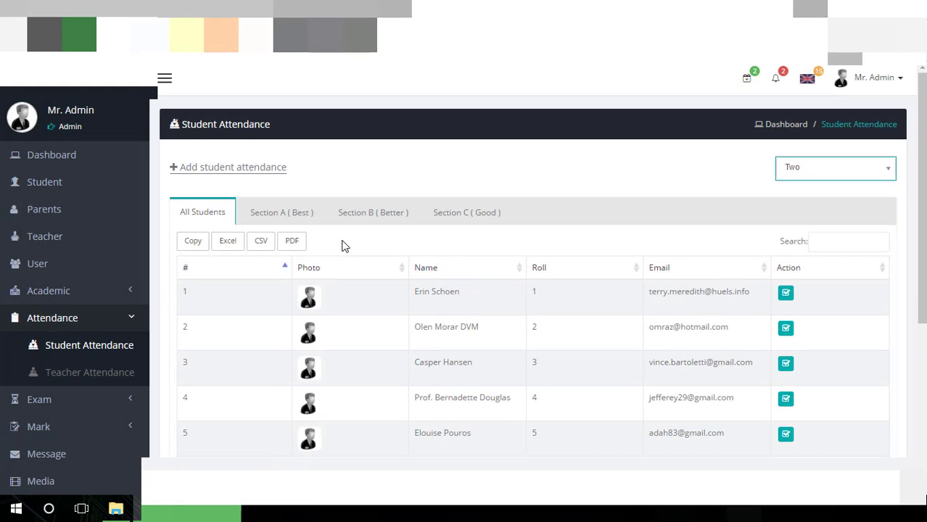
scroll(445, 312, down, 2)
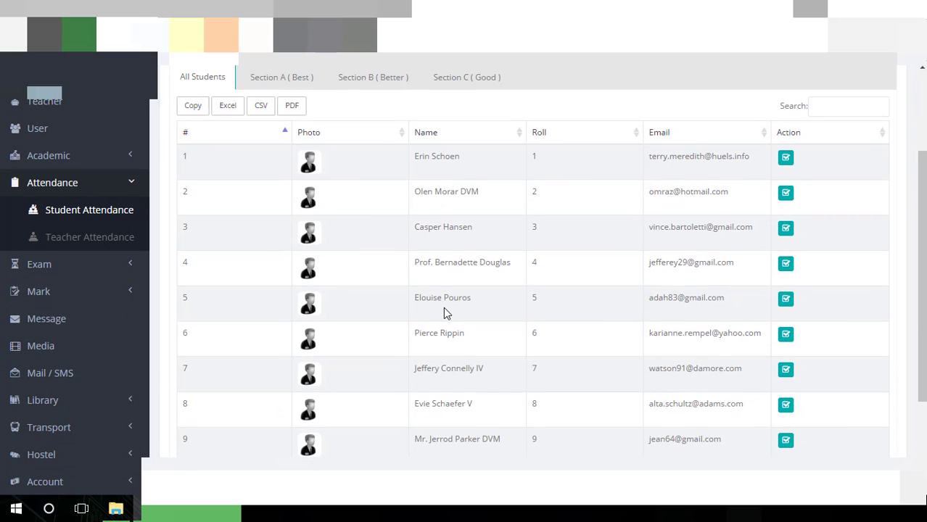
scroll(446, 311, up, 1)
scroll(445, 313, down, 3)
scroll(445, 313, up, 4)
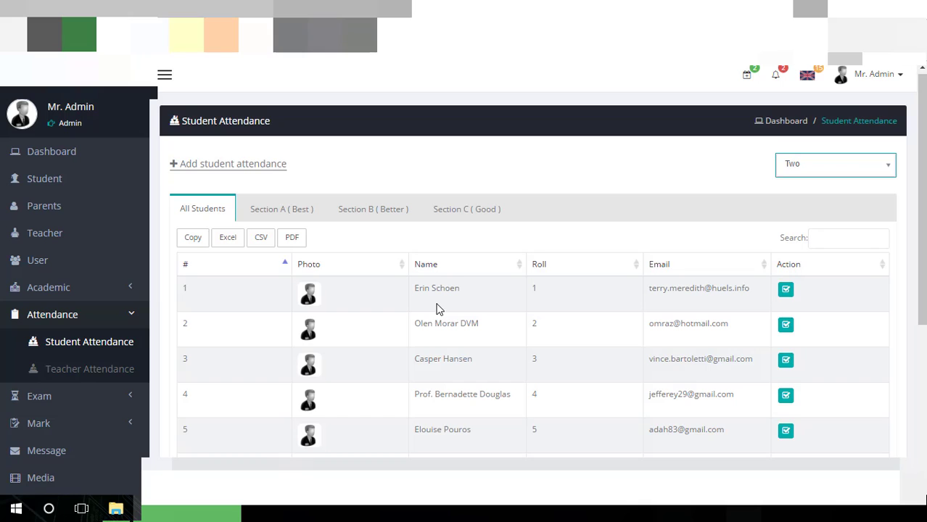
Filter the students by Sections A, B and C, then open Add student attendance
click(258, 212)
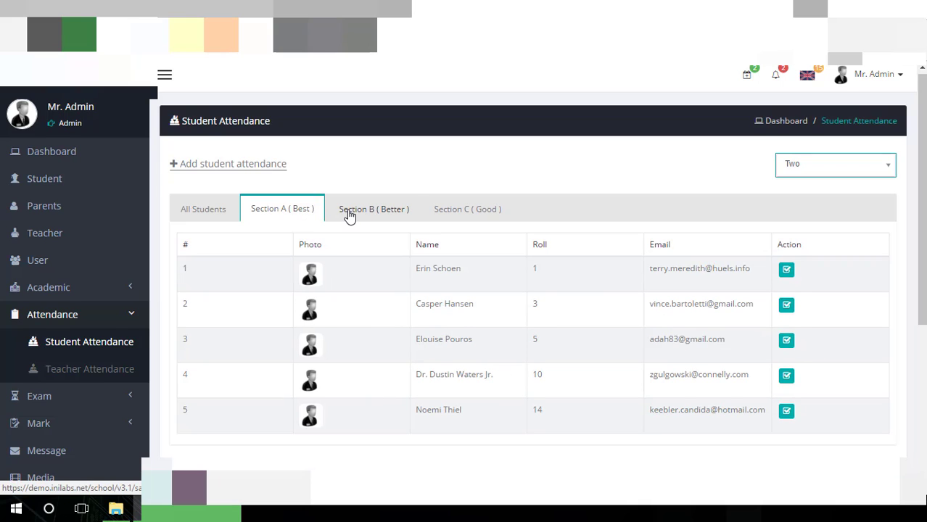
click(347, 215)
click(430, 213)
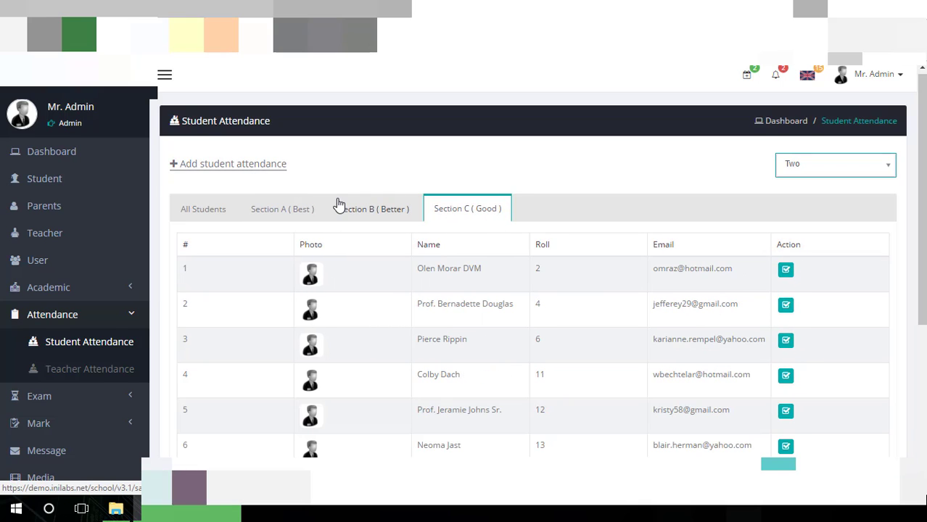
click(455, 210)
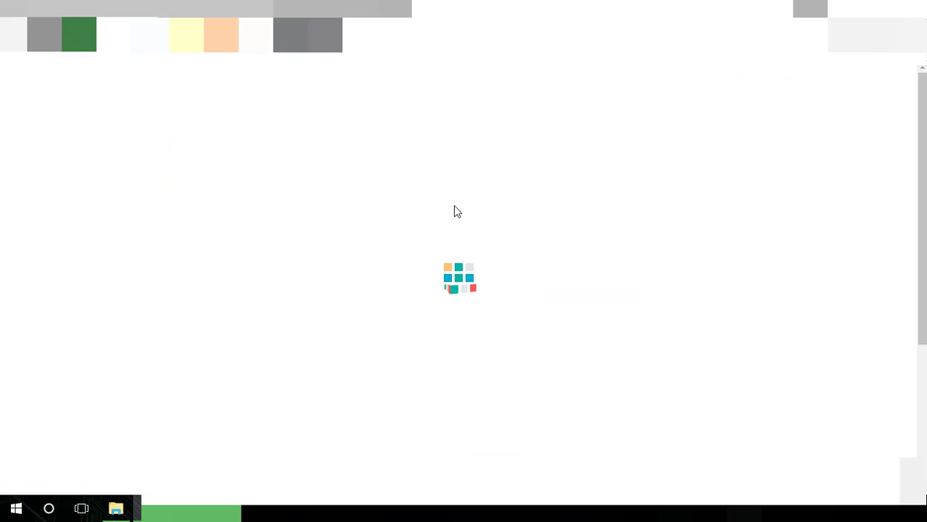
Set the attendance form to class Two, subject English and date 21-05-2017
click(230, 225)
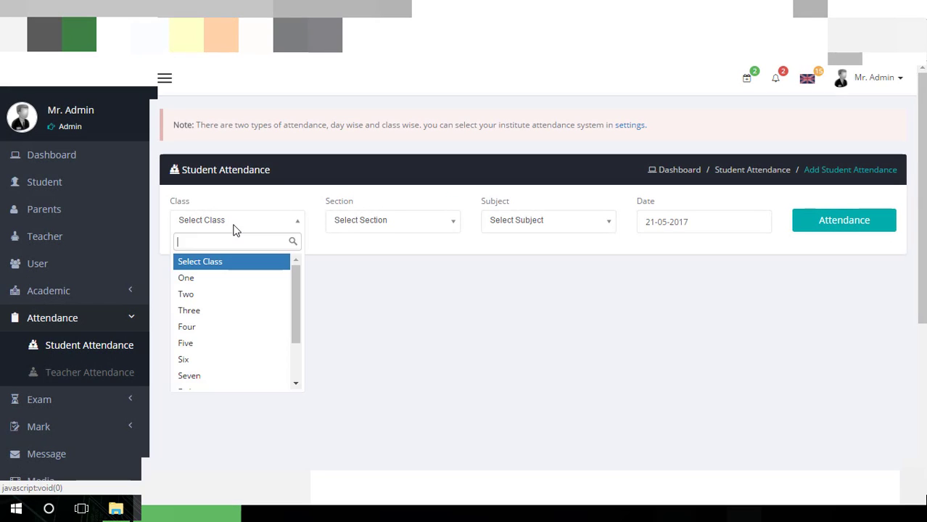
click(224, 300)
click(349, 227)
click(354, 265)
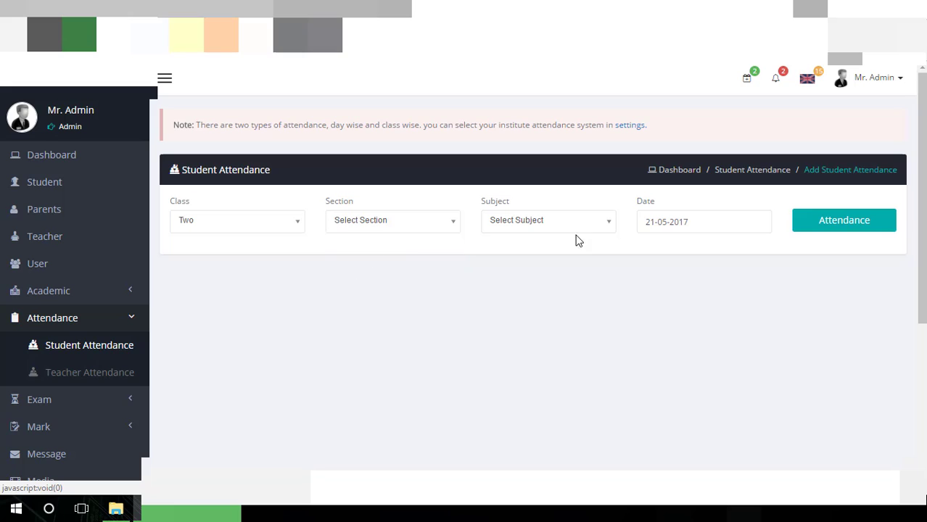
click(559, 221)
click(542, 312)
click(675, 222)
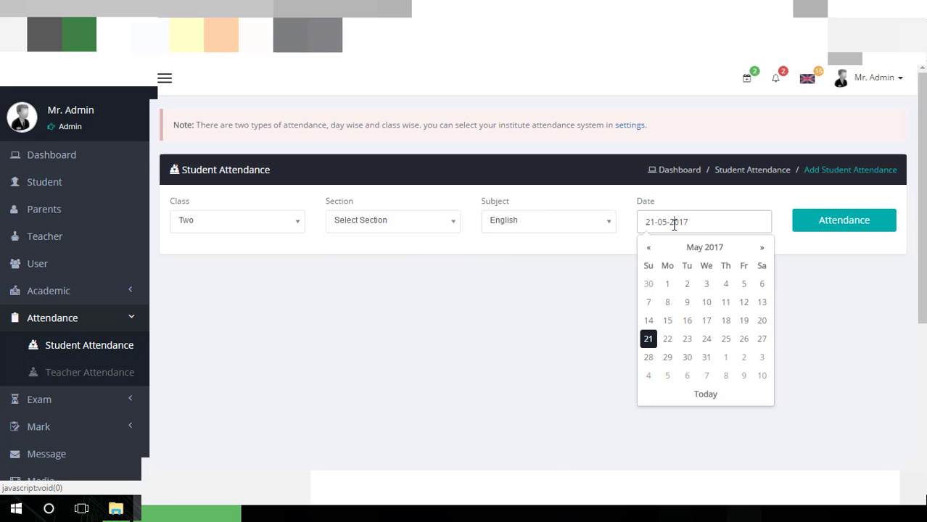
click(849, 312)
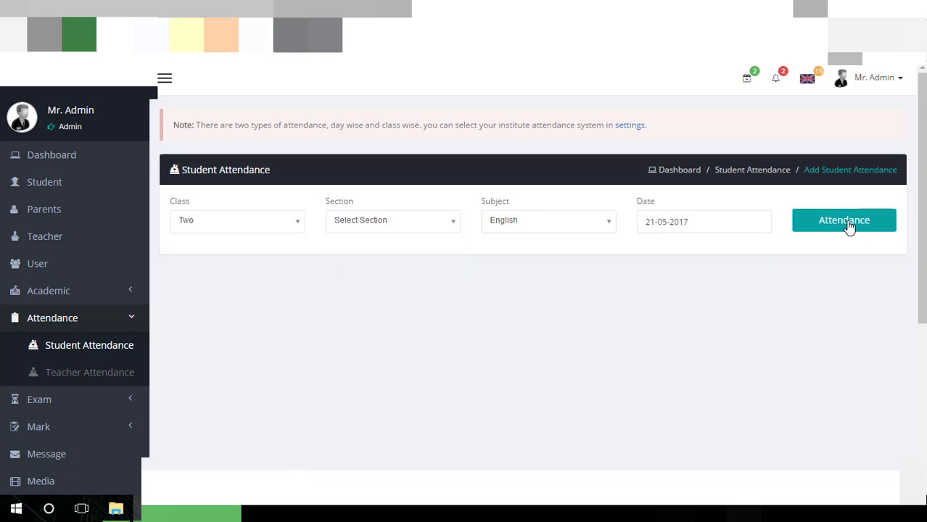
click(849, 226)
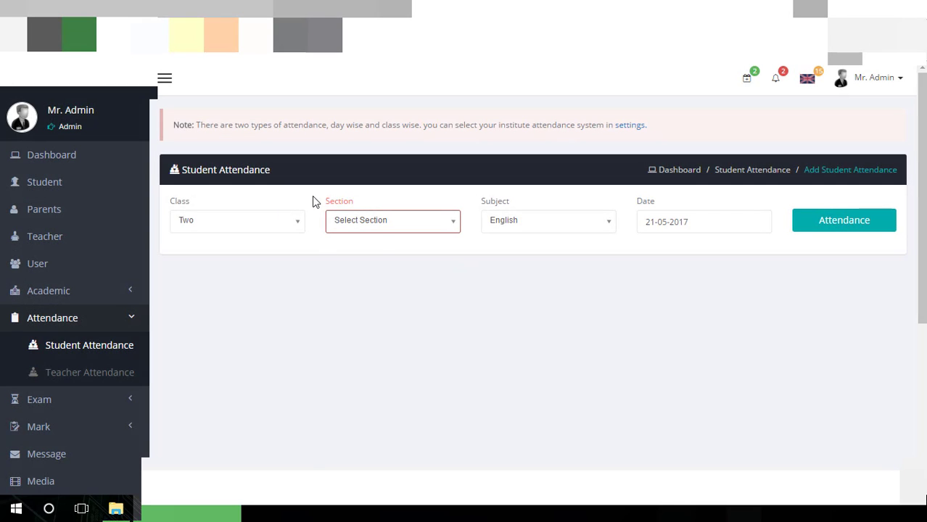
Choose section A, load the students, mark roll 1 present, then go to Teacher Attendance
click(376, 227)
click(359, 279)
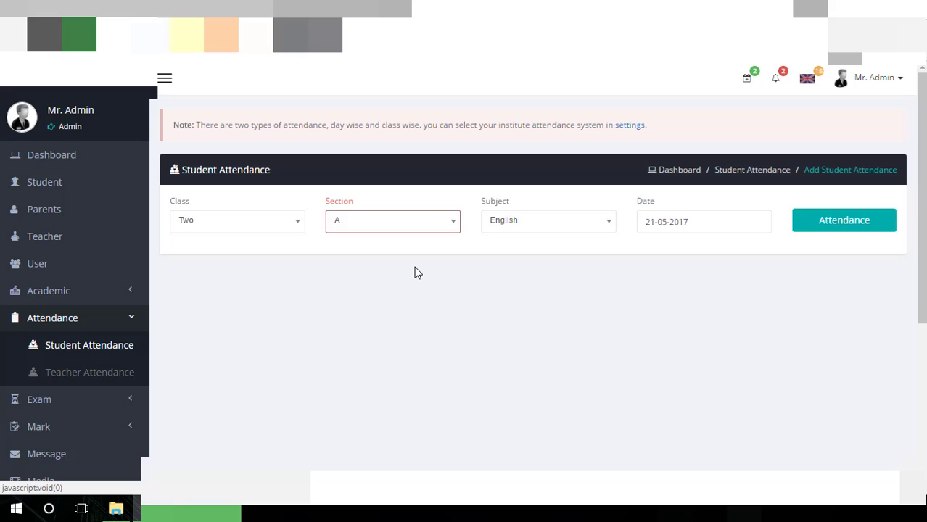
click(838, 227)
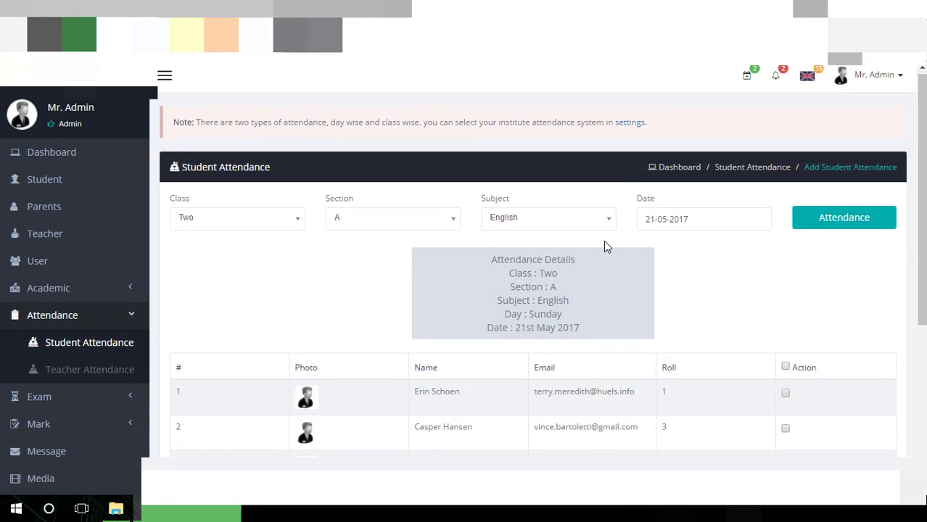
scroll(604, 240, down, 3)
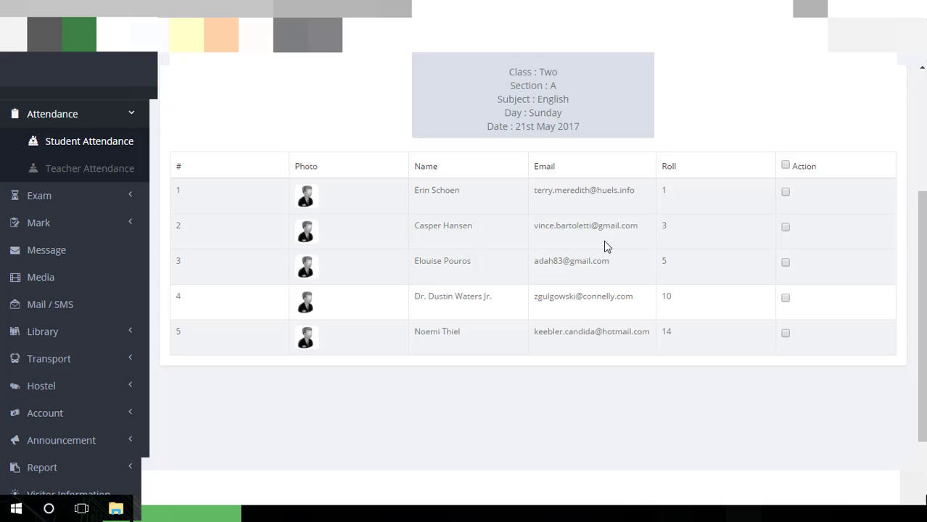
click(785, 192)
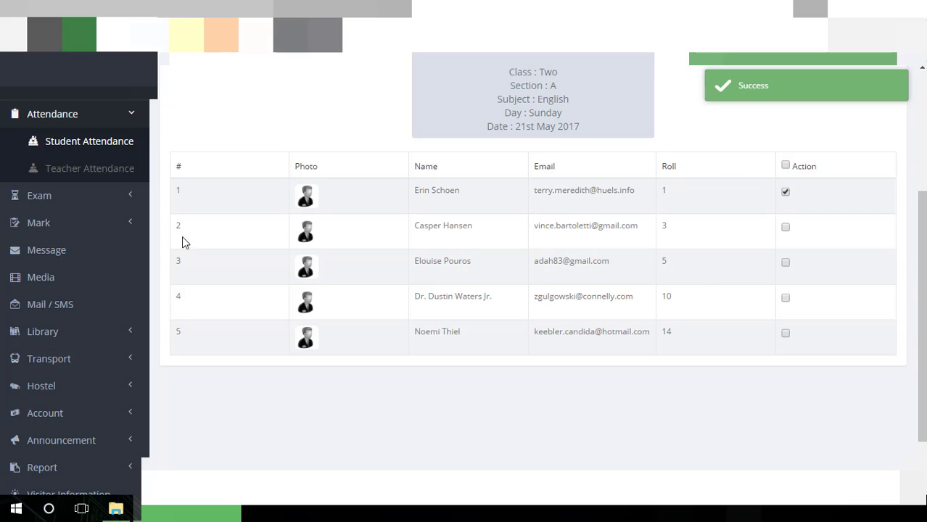
click(111, 177)
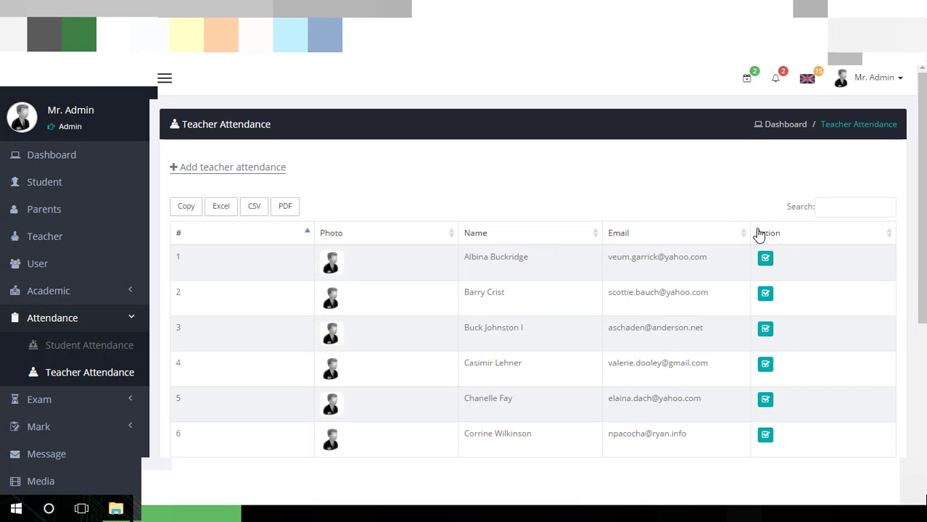
Load the teacher list for 21-05-2017 and mark the seventh teacher present
click(254, 169)
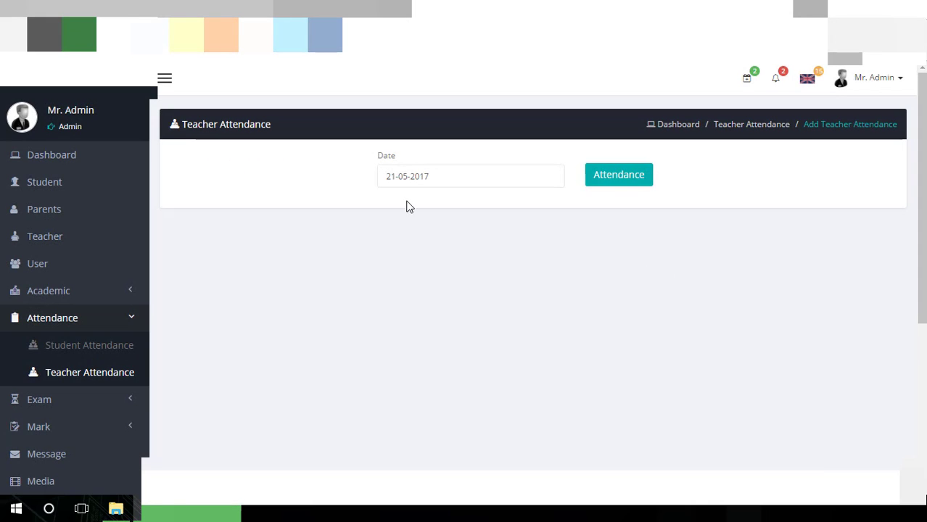
click(622, 190)
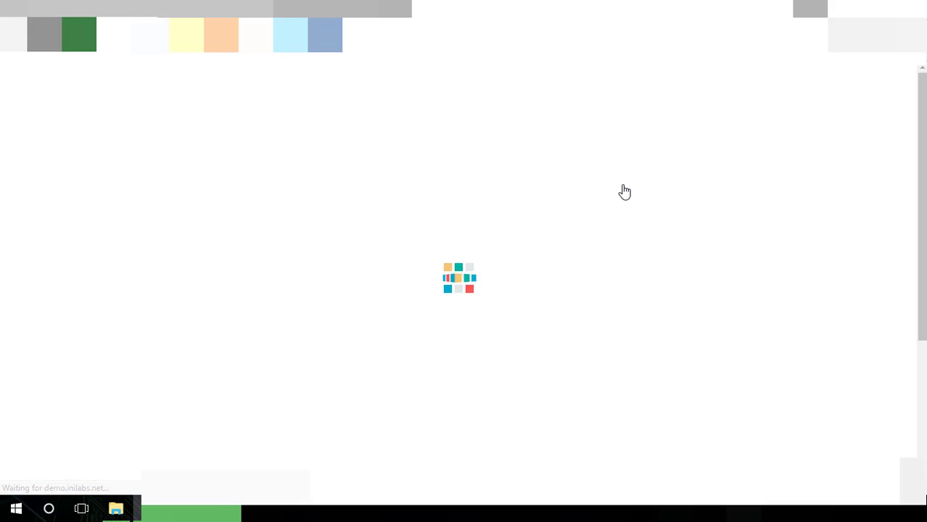
scroll(614, 230, down, 5)
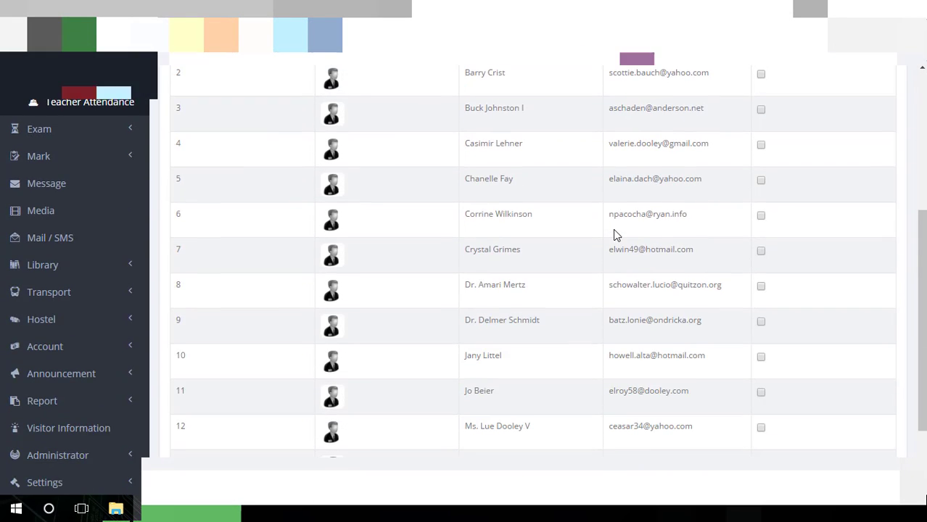
scroll(613, 229, up, 5)
scroll(813, 267, down, 4)
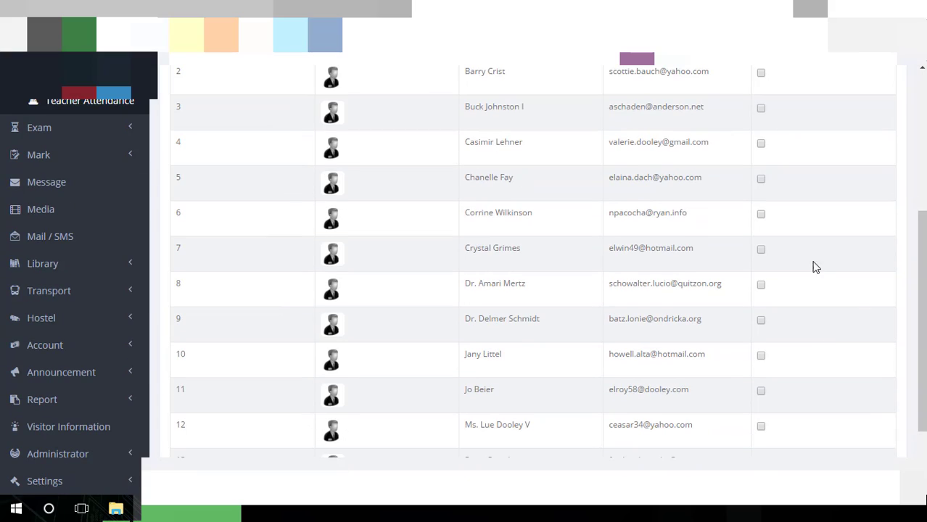
click(761, 251)
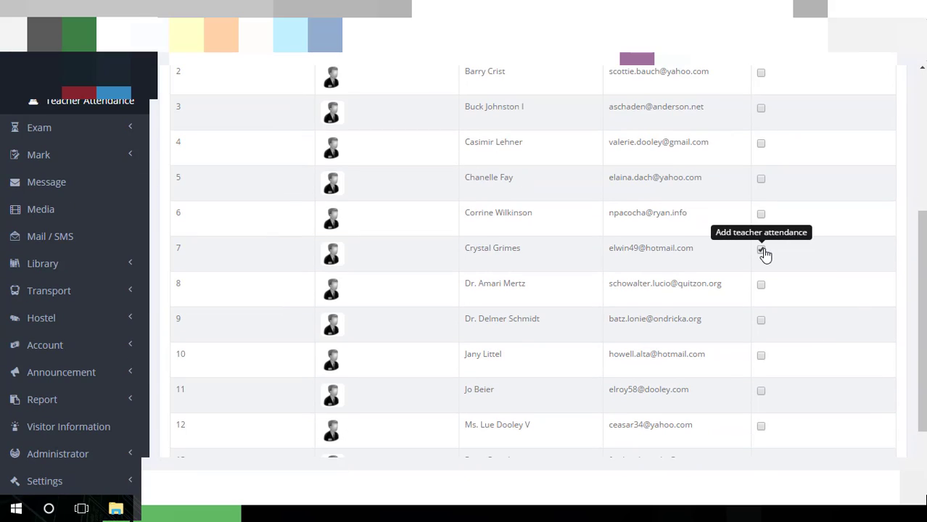
scroll(763, 252, up, 4)
scroll(215, 273, down, 2)
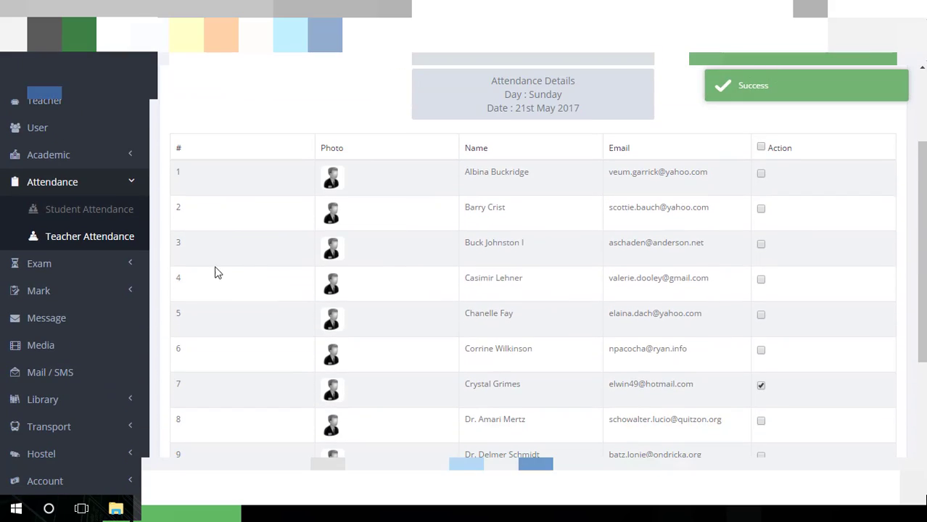
click(111, 265)
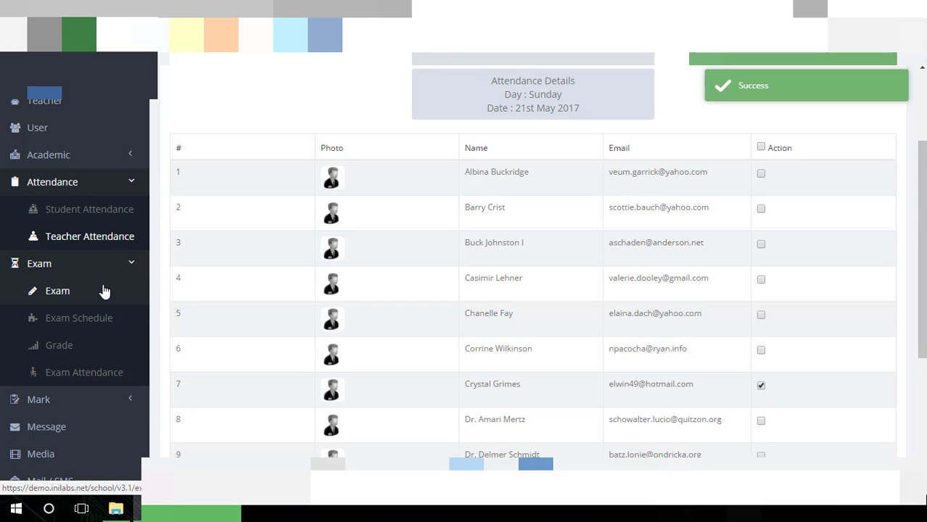
From the exam list, open Add a exam and pick 10-05-2017 as the exam date
click(105, 291)
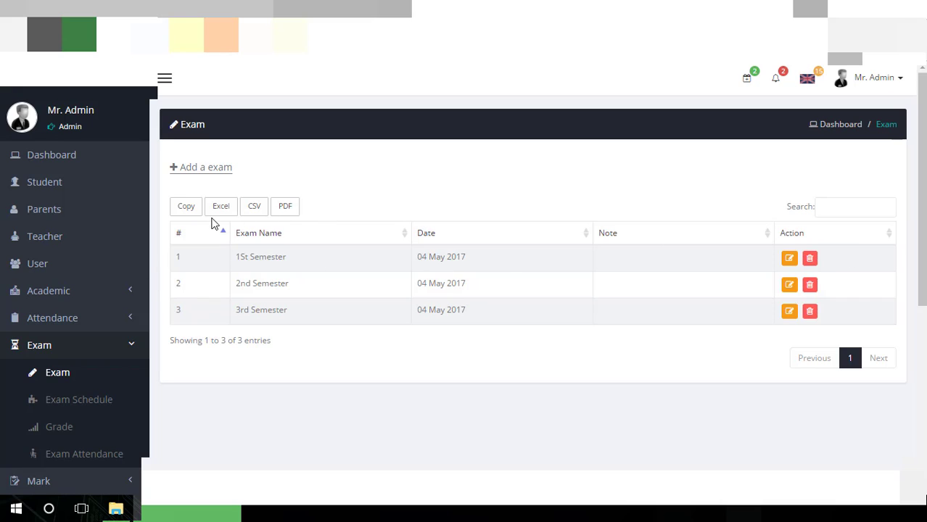
click(229, 173)
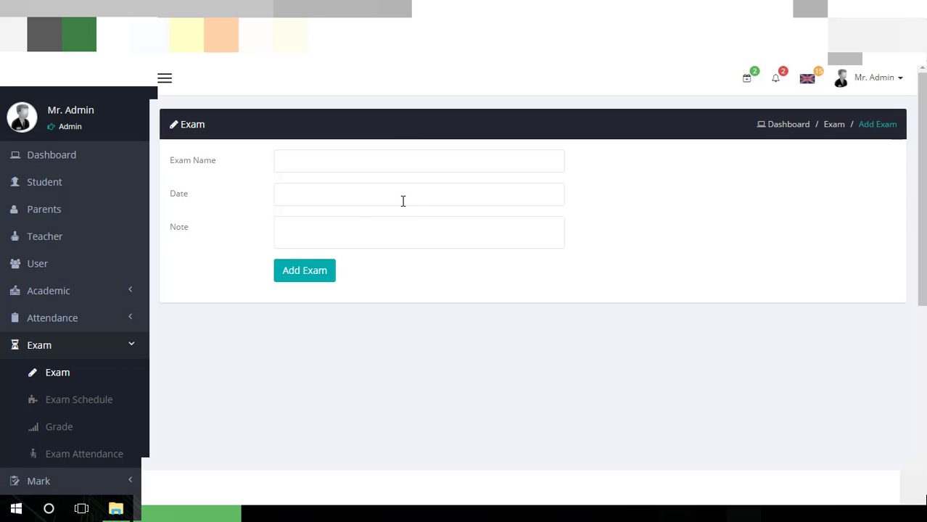
click(404, 201)
click(345, 279)
click(312, 164)
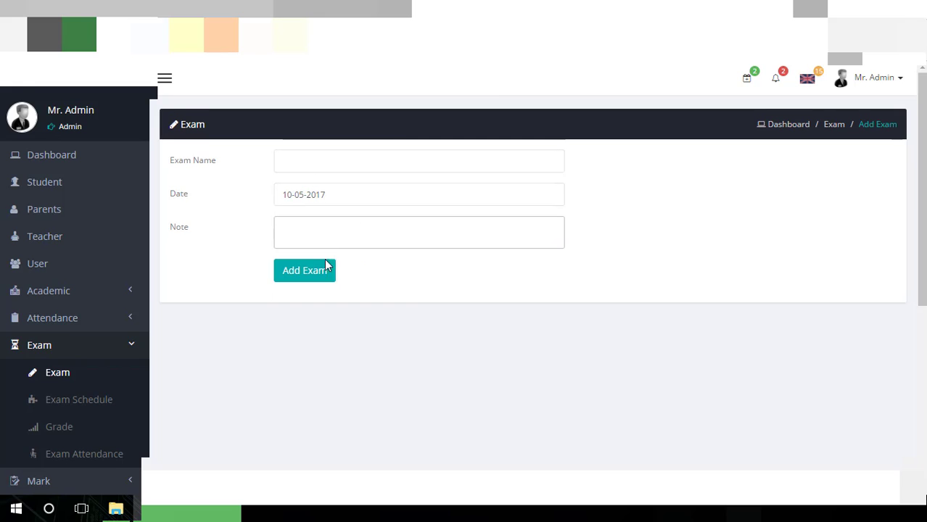
scroll(129, 265, down, 2)
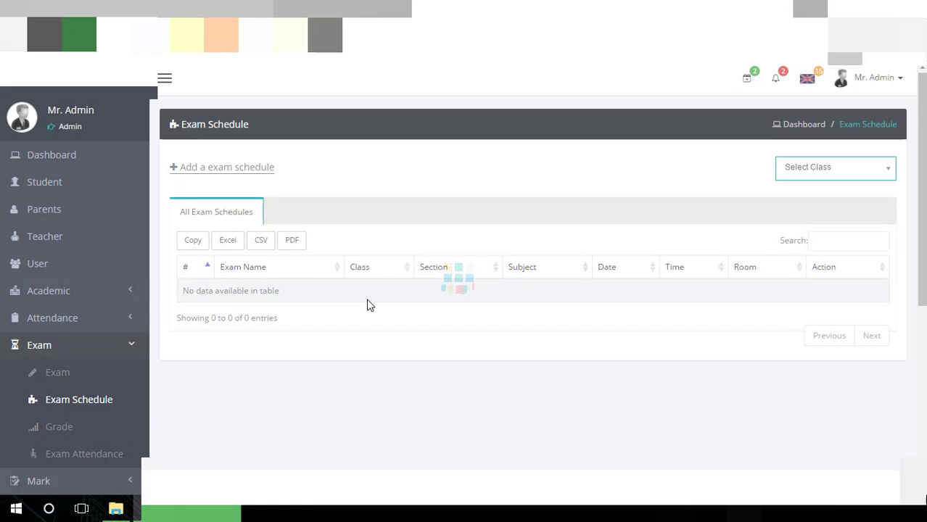
Show exam schedules for class Three, then switch to class One
click(795, 172)
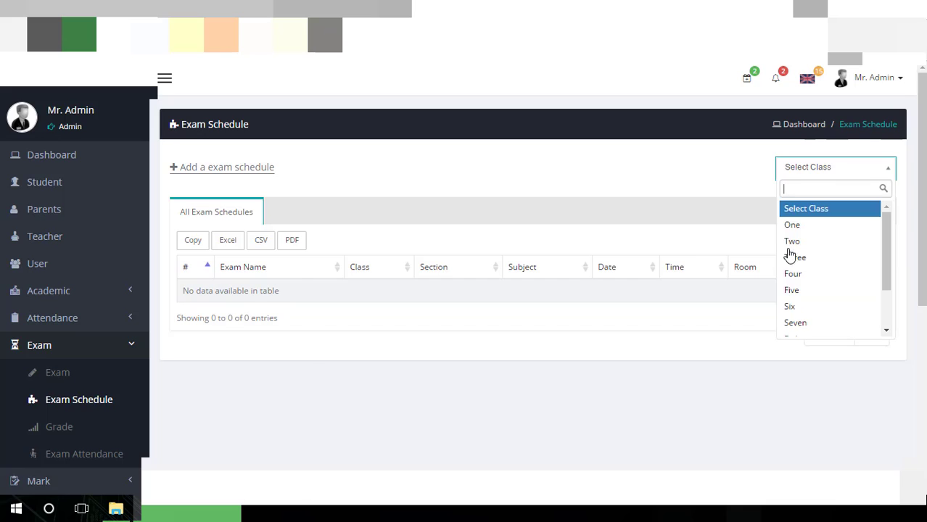
click(792, 256)
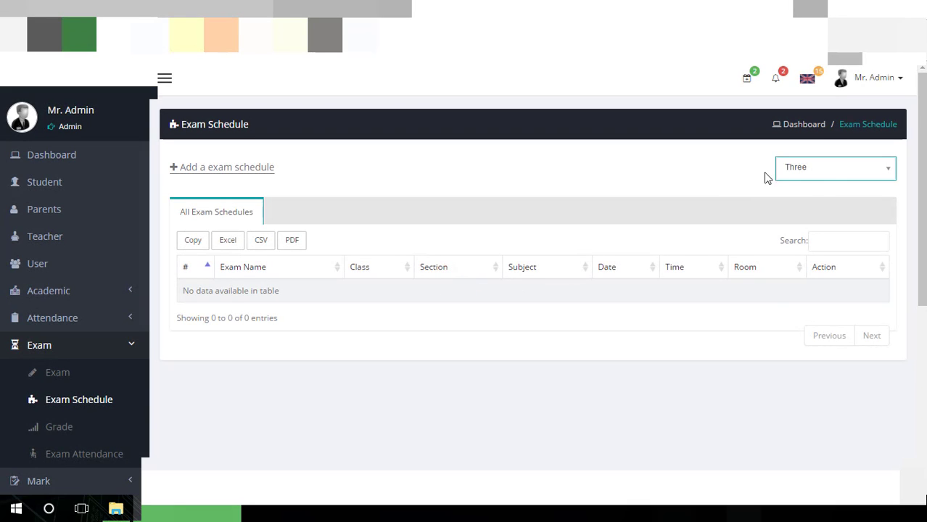
click(798, 168)
click(803, 230)
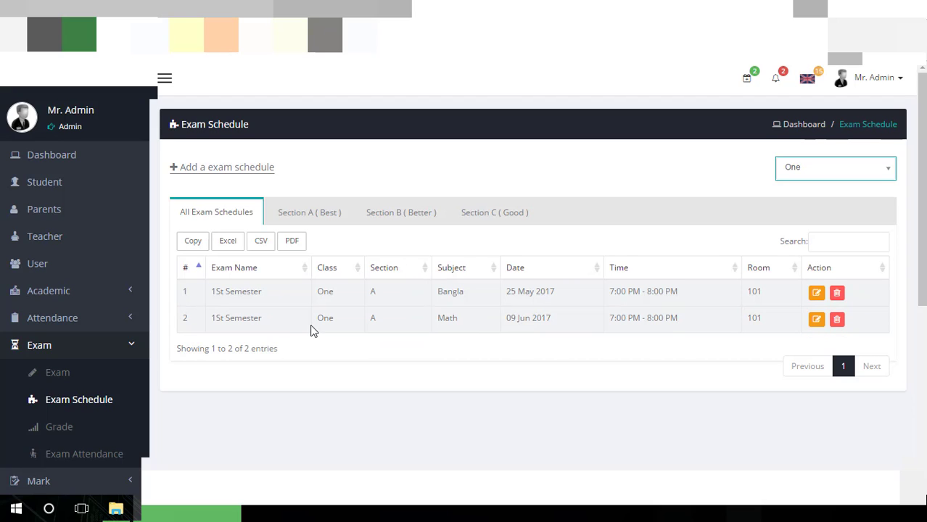
View class One's Section A, B and C schedules, then open Add a exam schedule
click(333, 222)
click(395, 220)
click(506, 222)
click(188, 216)
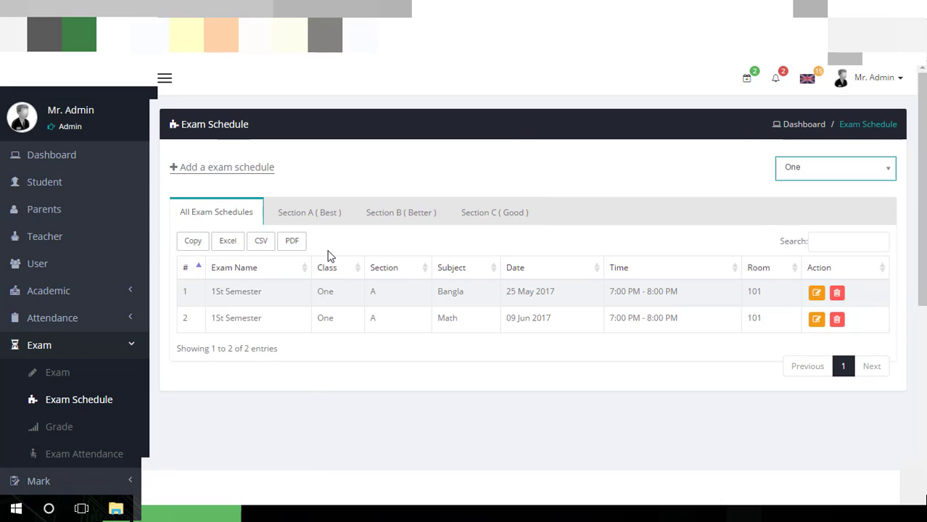
click(259, 178)
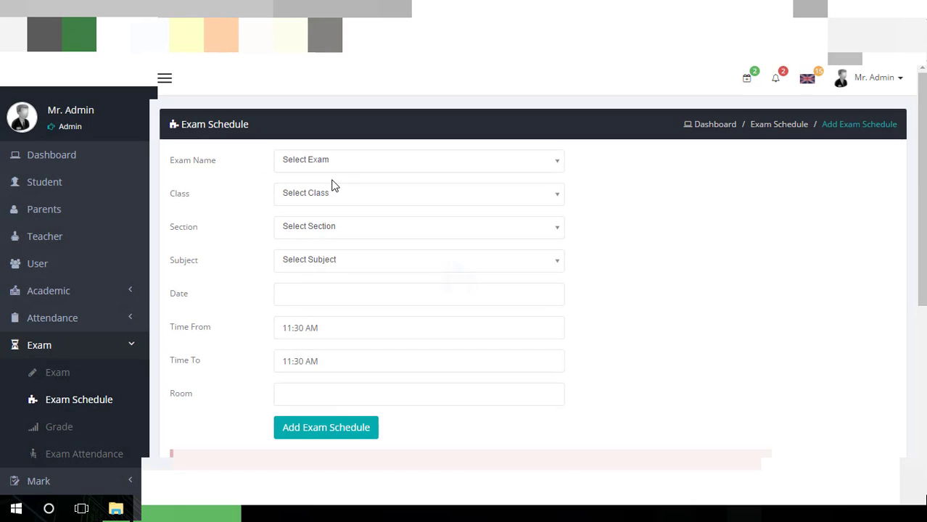
click(363, 161)
click(362, 163)
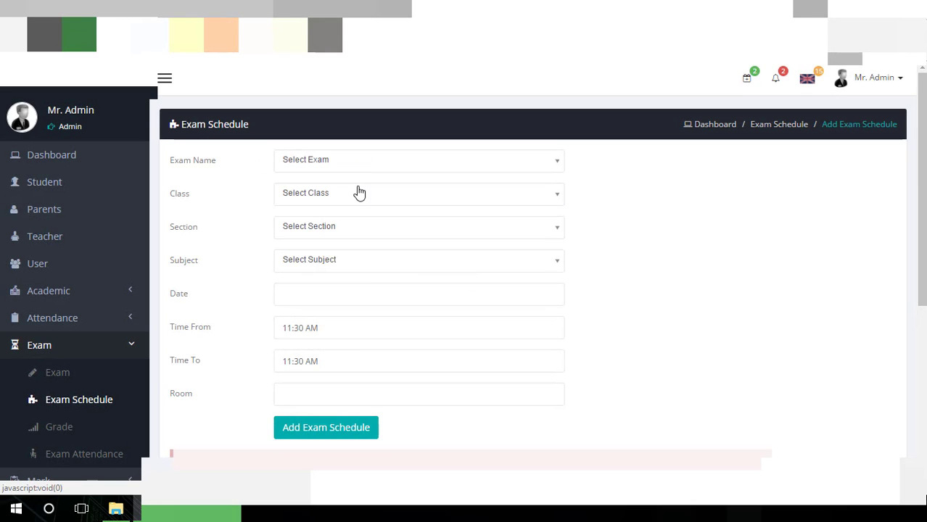
click(348, 219)
click(347, 222)
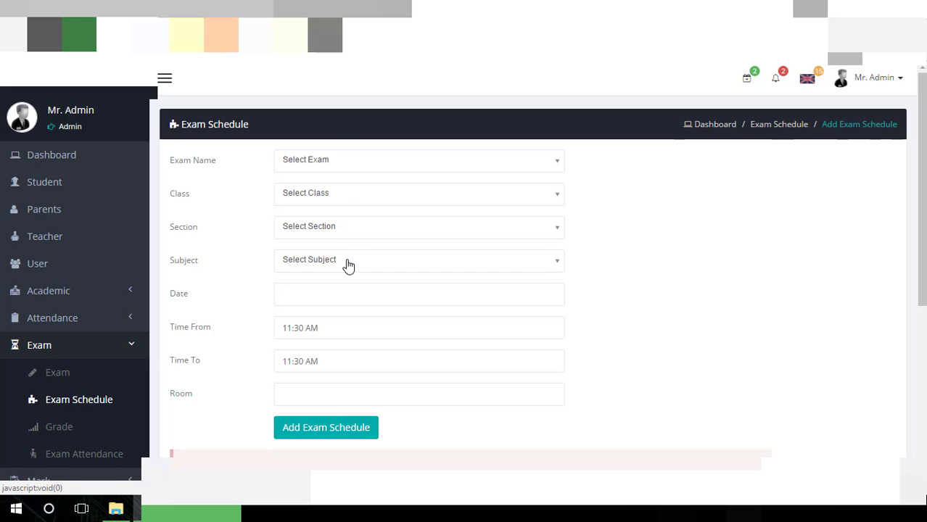
click(346, 260)
click(346, 260)
scroll(347, 262, down, 1)
click(354, 236)
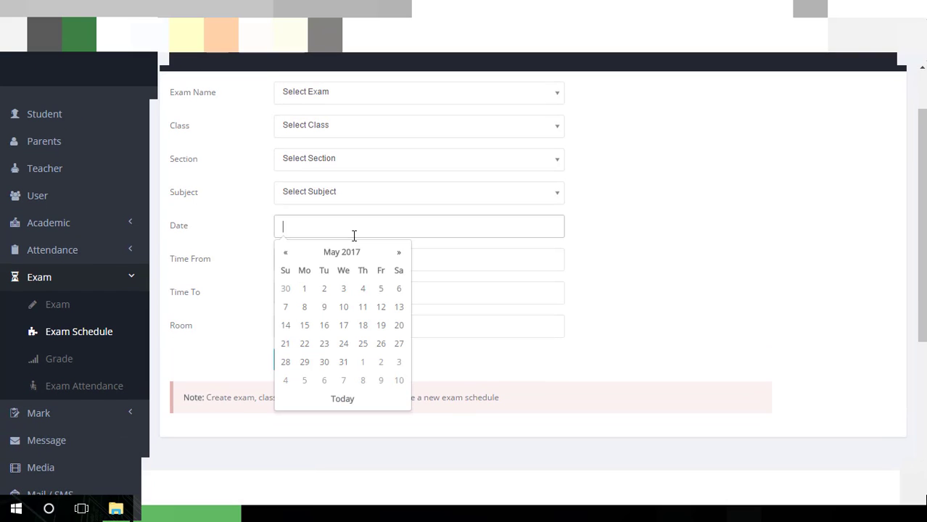
click(248, 255)
click(606, 297)
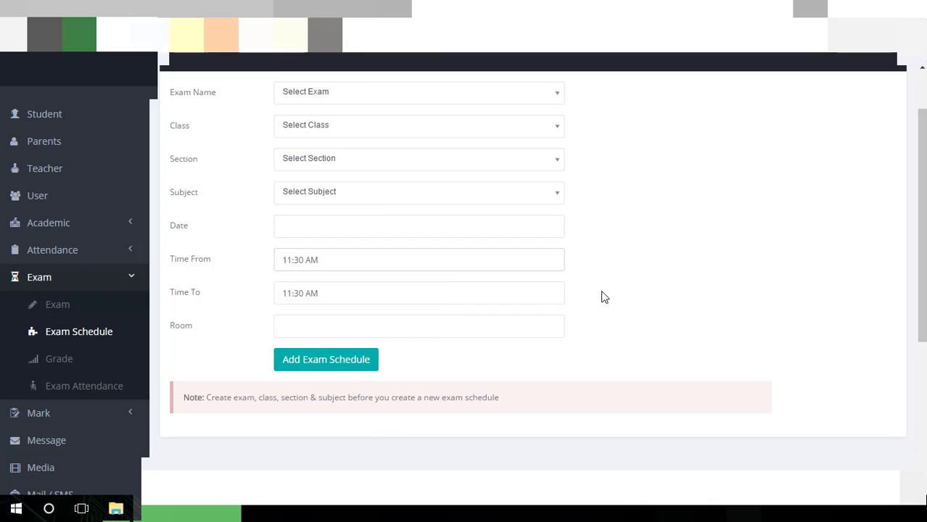
click(332, 320)
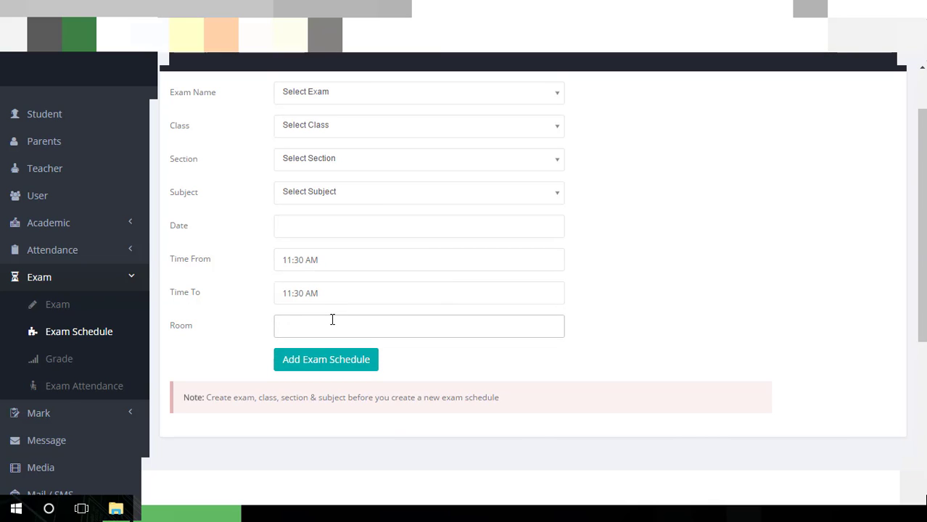
scroll(332, 320, down, 1)
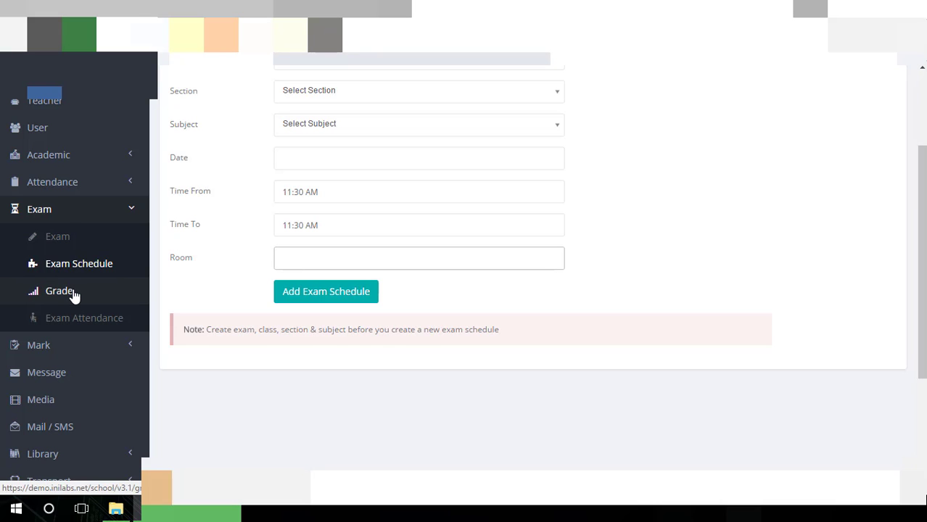
scroll(75, 296, up, 1)
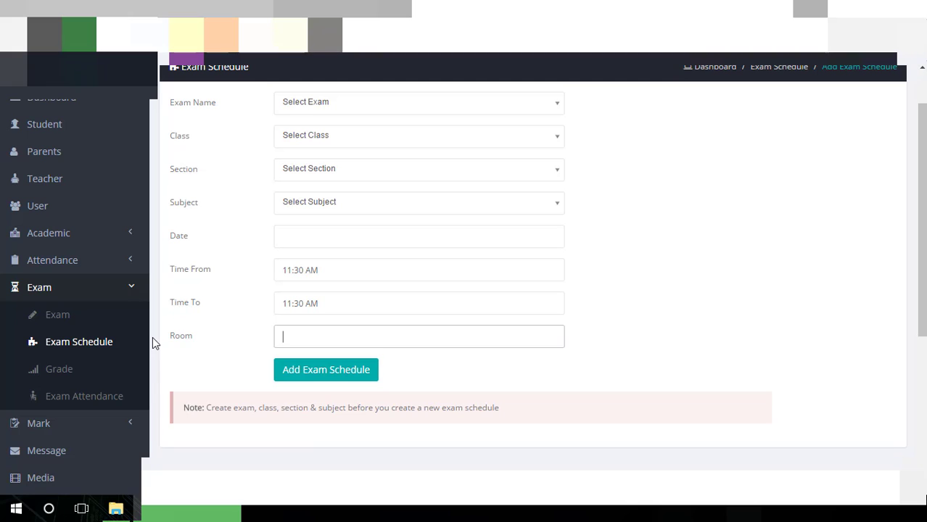
click(82, 371)
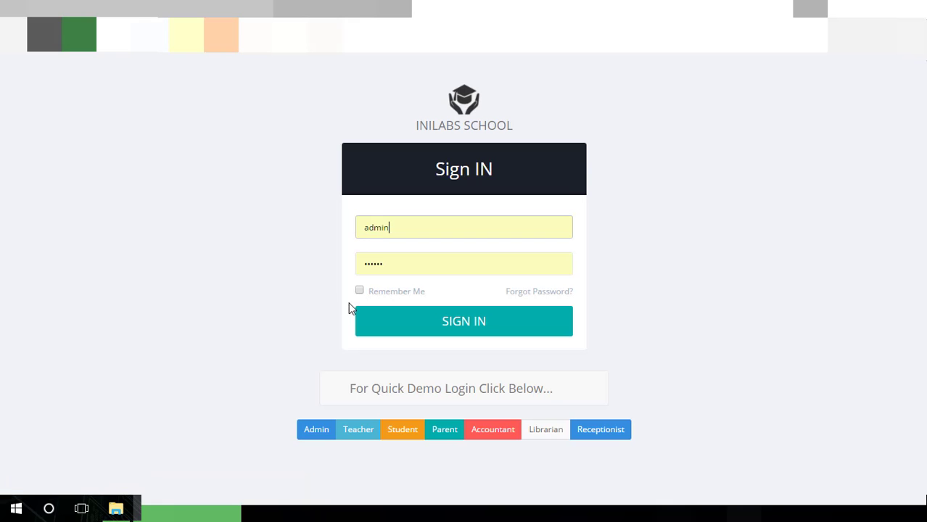
Sign back in as admin and open the Grade list under the Exam menu
click(429, 325)
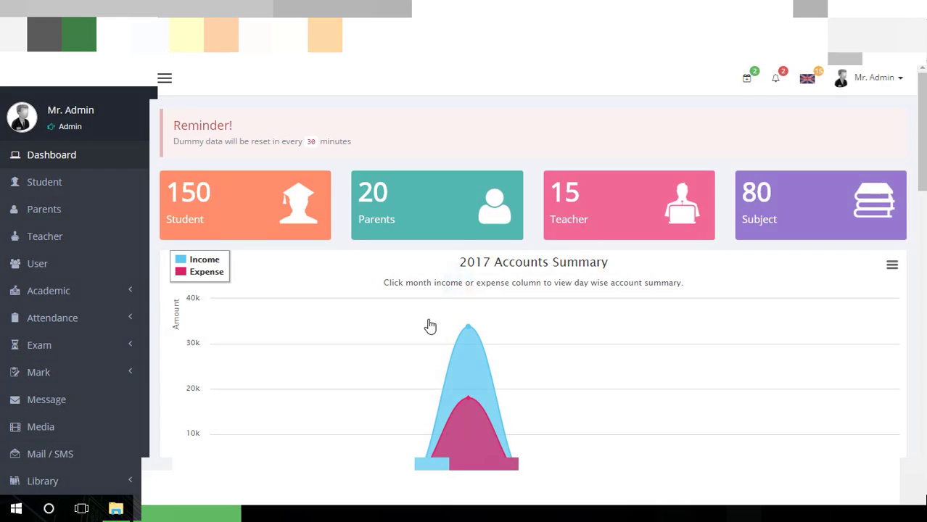
scroll(127, 324, down, 4)
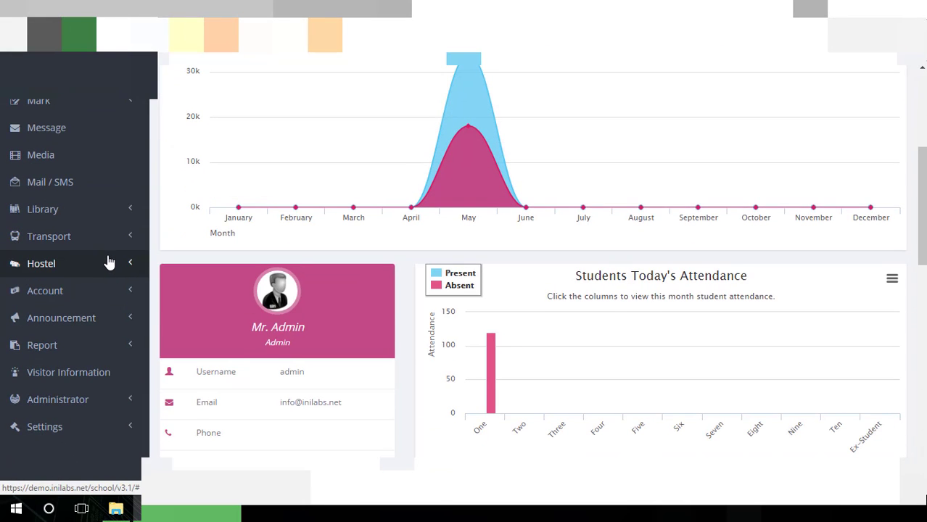
scroll(108, 262, up, 3)
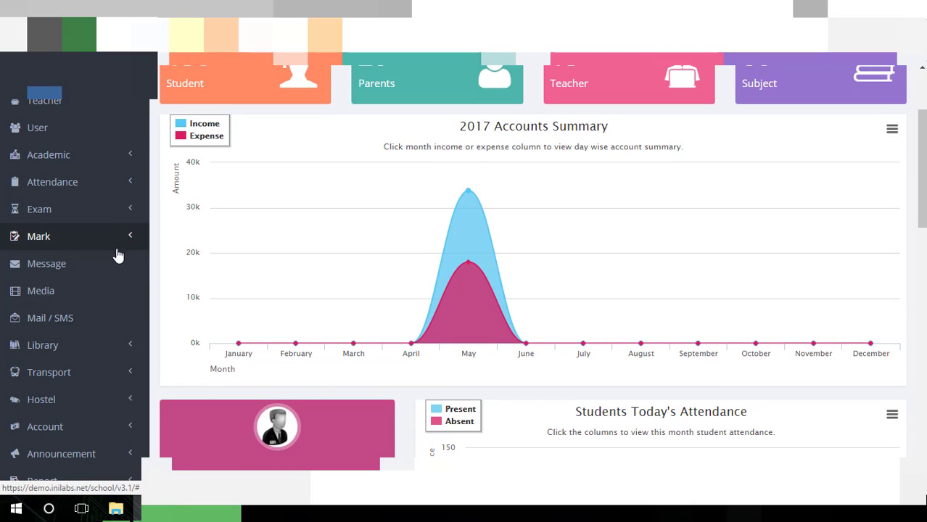
scroll(114, 290, down, 1)
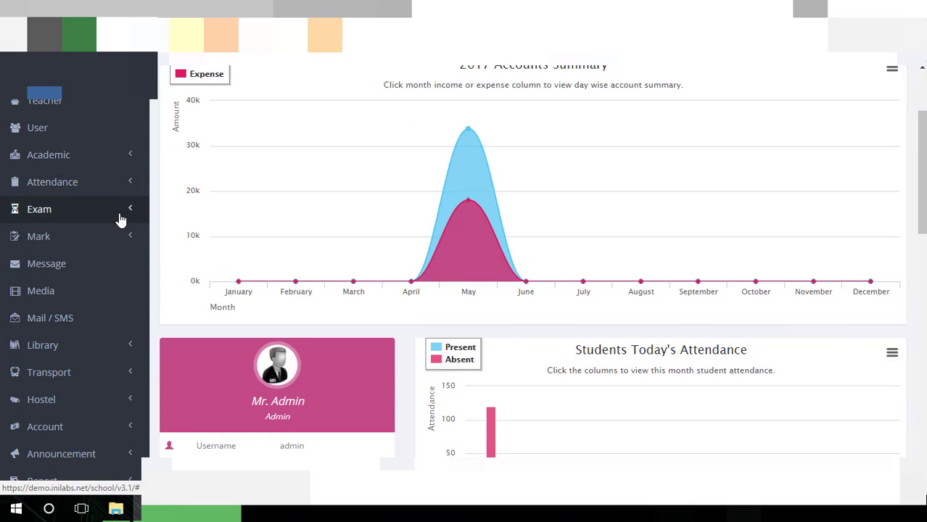
click(121, 216)
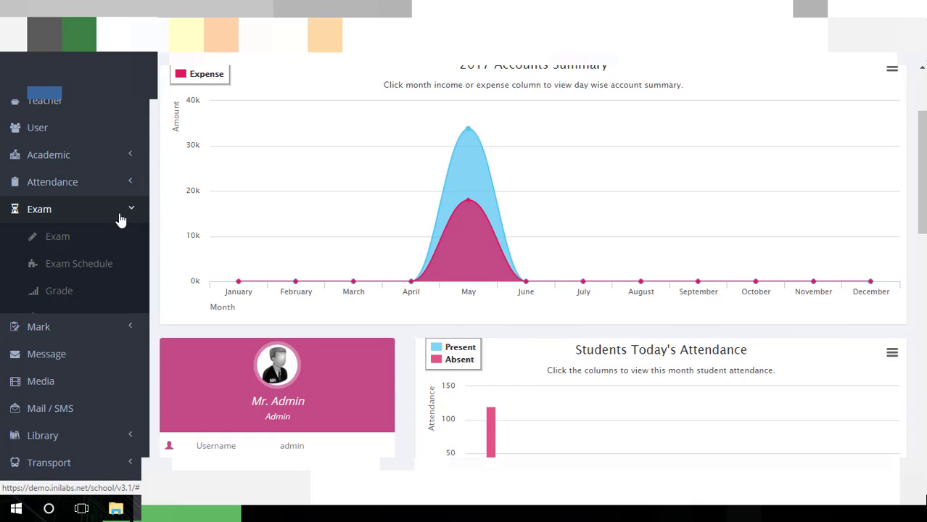
click(80, 299)
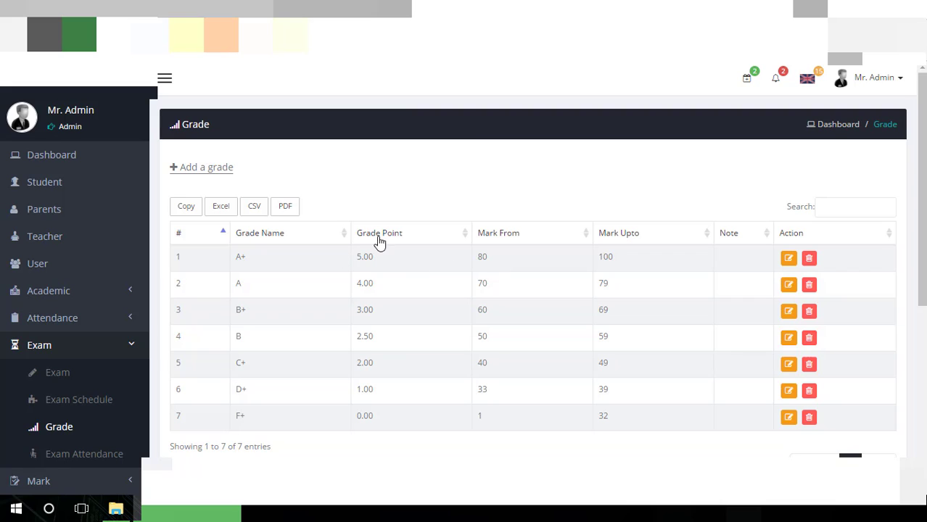
Open the Add Grade form and go through its Grade Point, Mark From, Mark Upto and Note fields
click(206, 172)
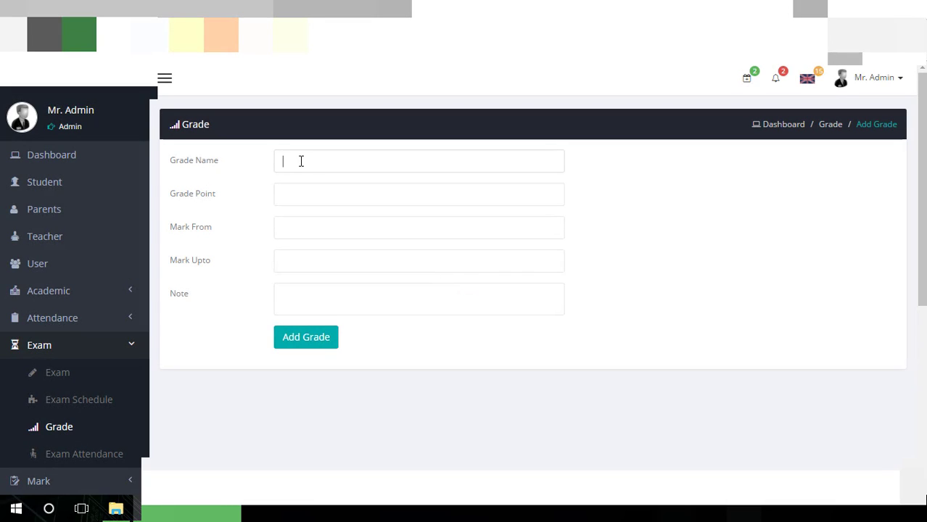
click(316, 194)
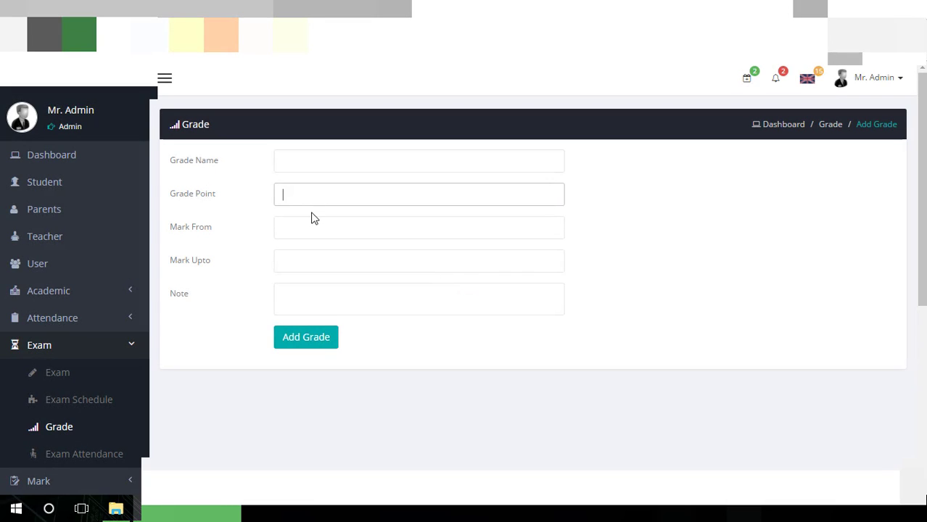
click(309, 235)
click(309, 252)
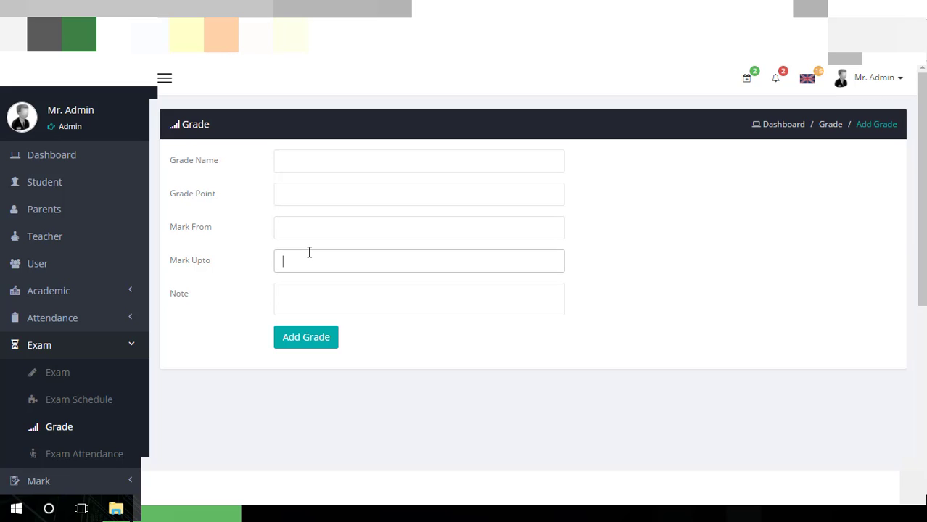
click(309, 285)
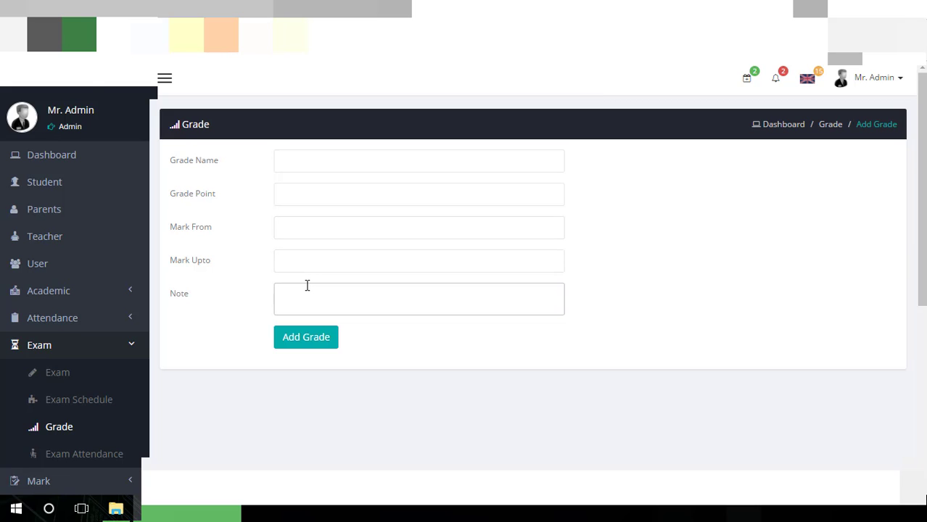
scroll(307, 285, down, 3)
scroll(194, 245, up, 1)
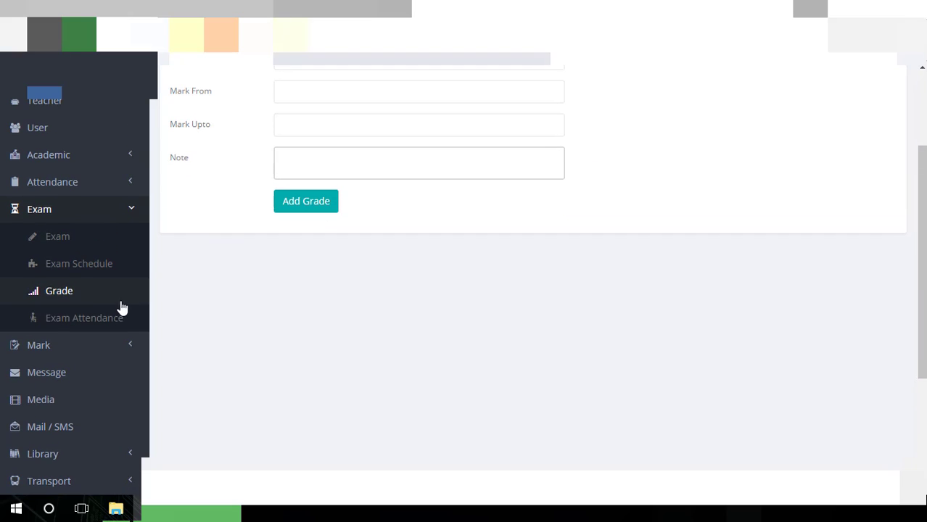
View 1St Semester exam attendance for class One in Math
click(108, 320)
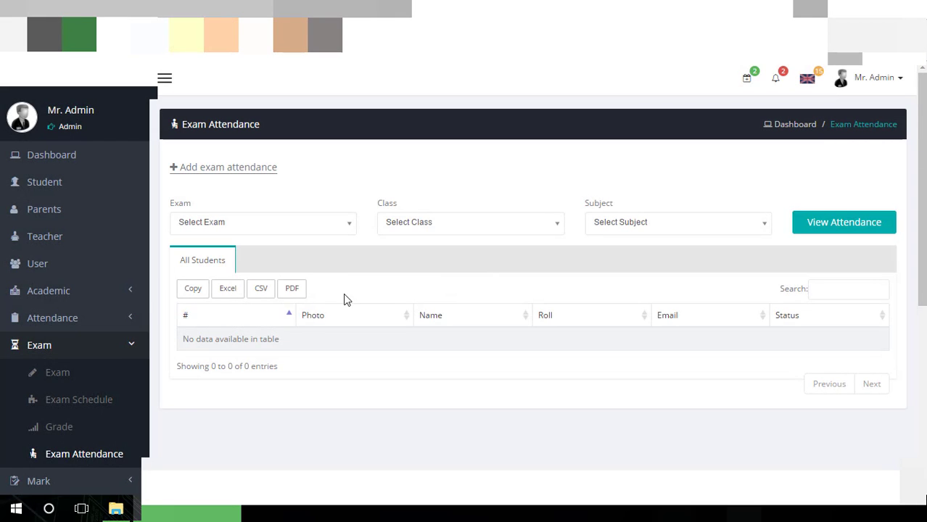
click(832, 290)
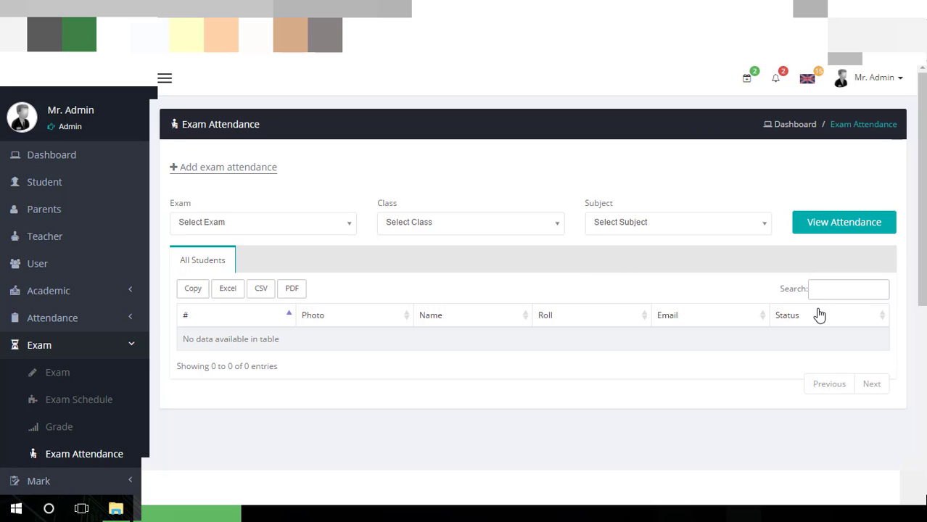
click(286, 222)
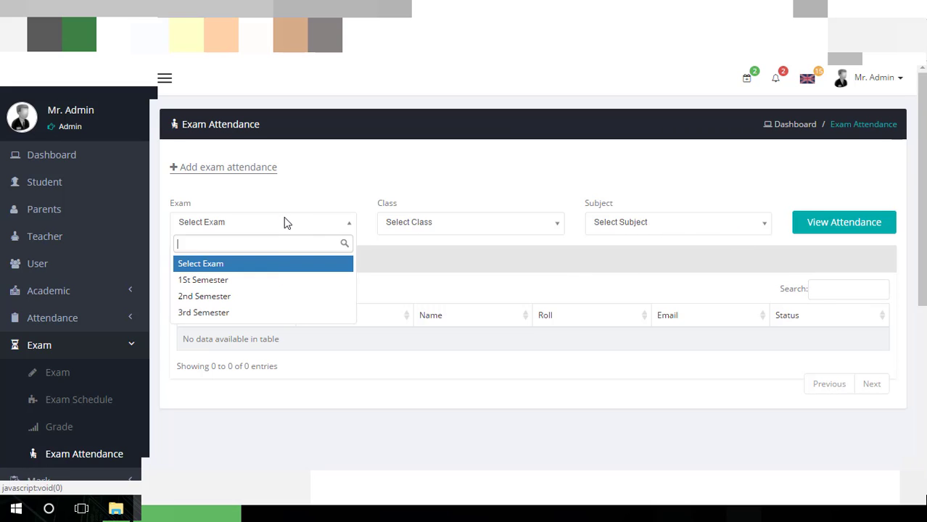
click(270, 282)
click(467, 222)
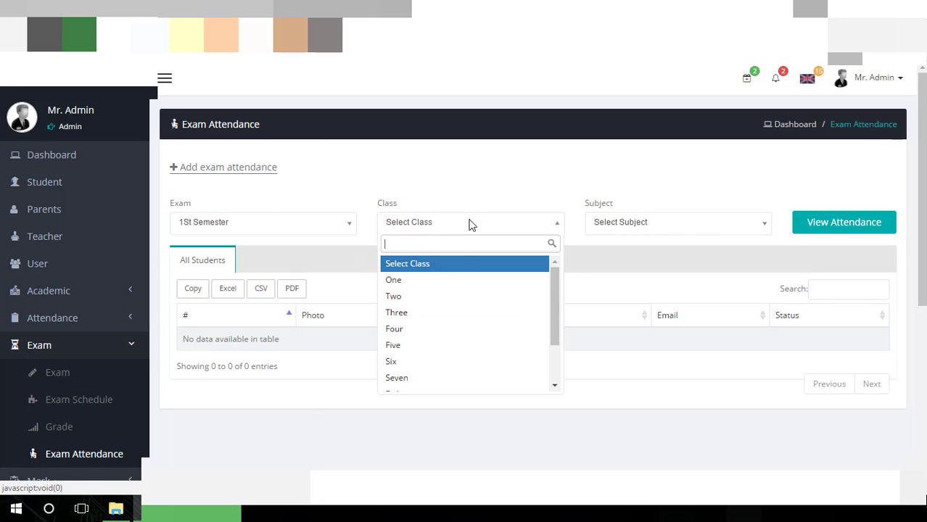
click(449, 280)
click(615, 231)
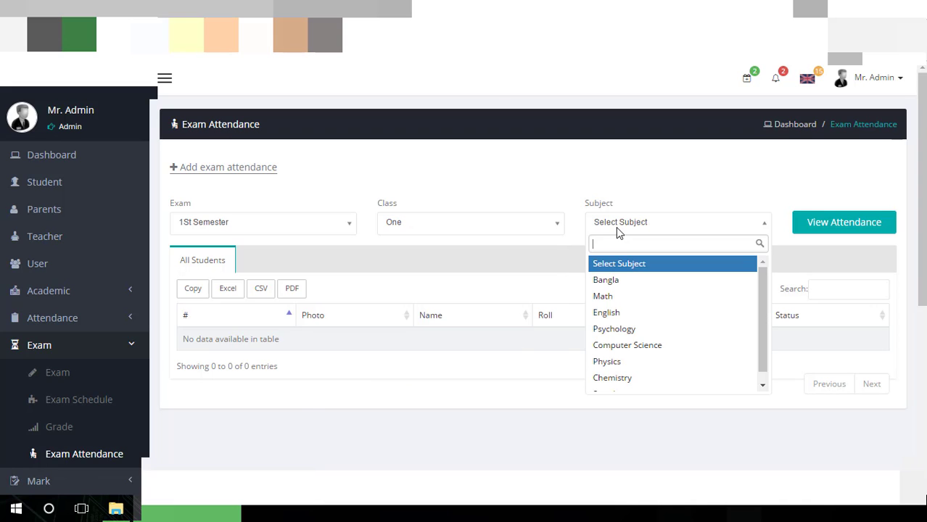
click(621, 297)
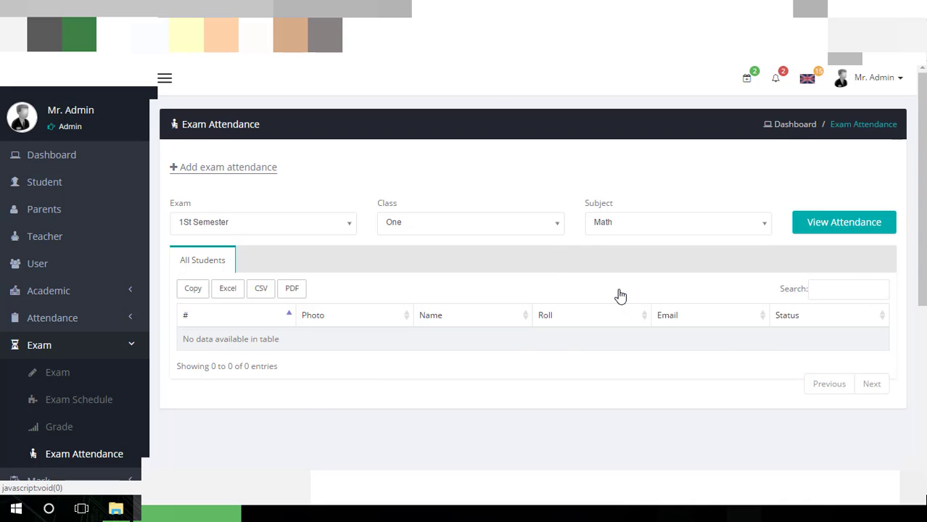
click(839, 238)
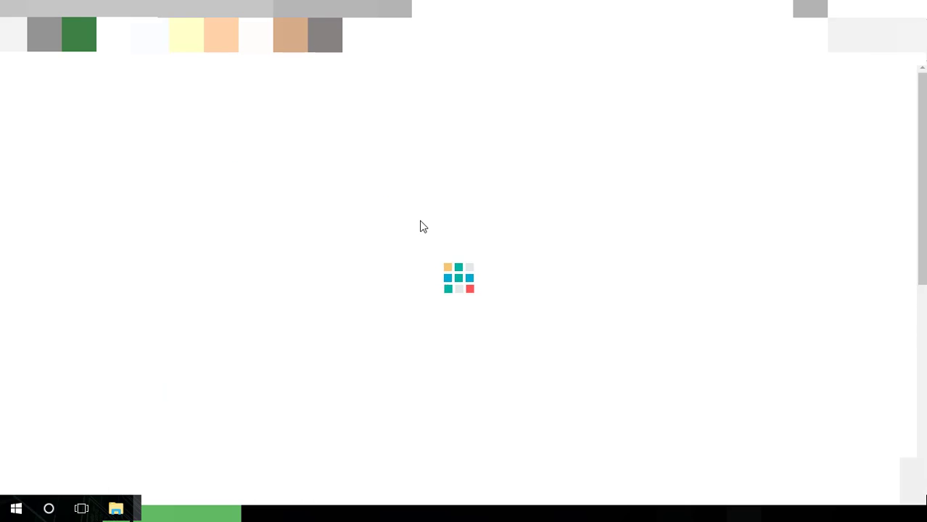
Review the students' Present/Absent list, then open the Add Exam Attendance form
scroll(793, 350, down, 1)
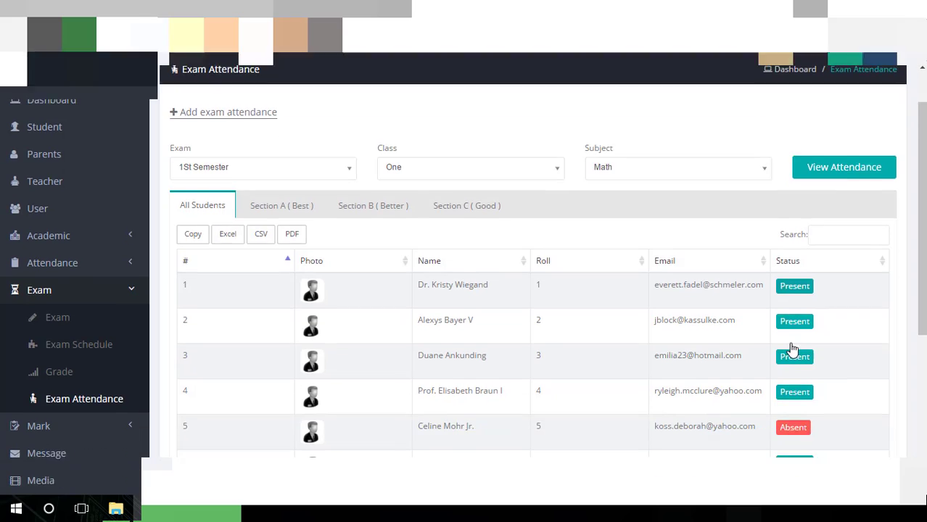
scroll(791, 347, down, 3)
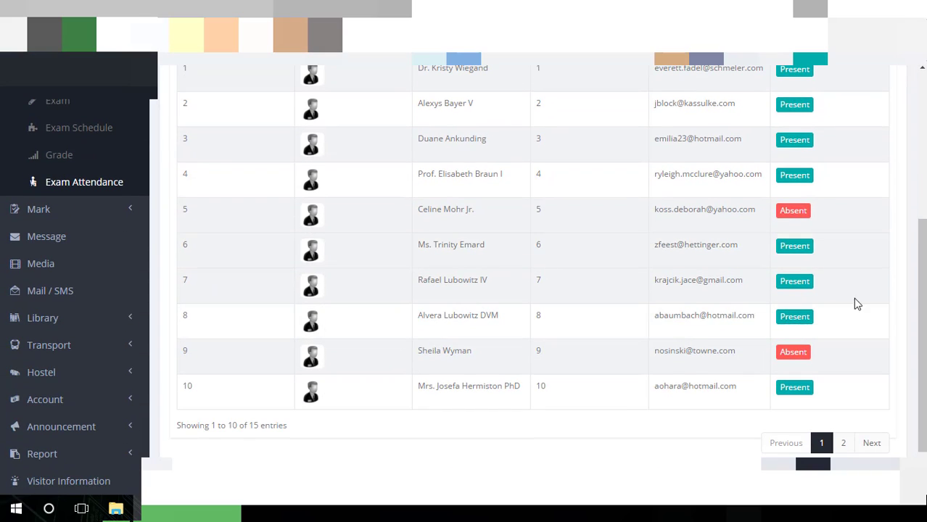
scroll(856, 303, down, 1)
scroll(820, 351, up, 5)
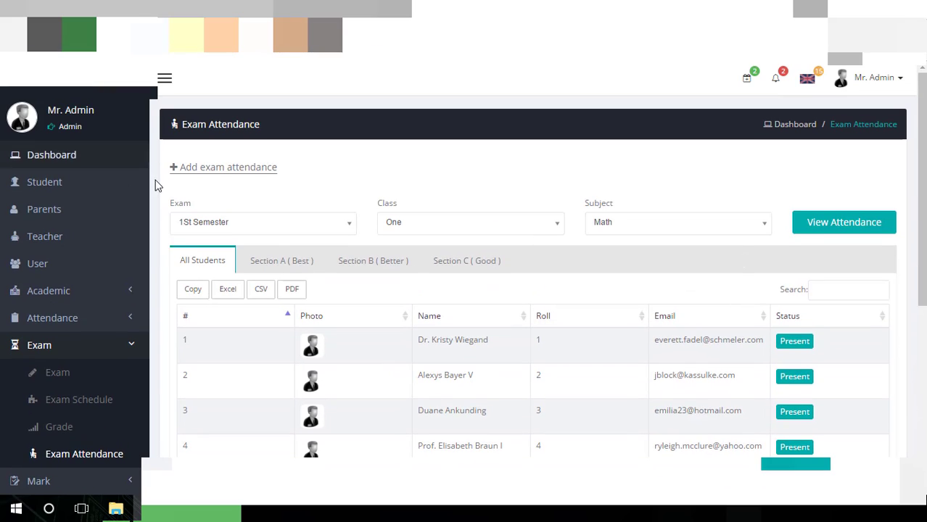
click(235, 177)
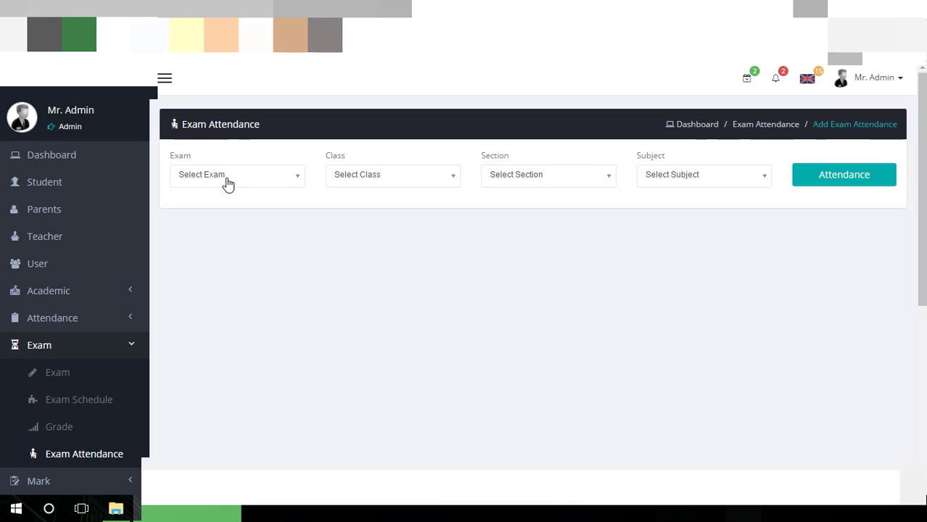
Load exam attendance for 1St Semester, class One, section A, subject Math
click(232, 177)
click(221, 232)
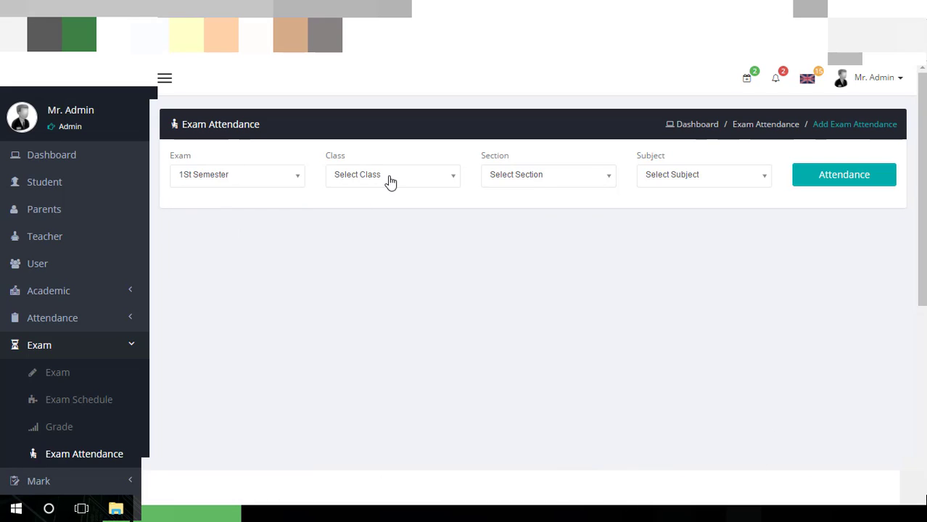
click(388, 176)
click(371, 234)
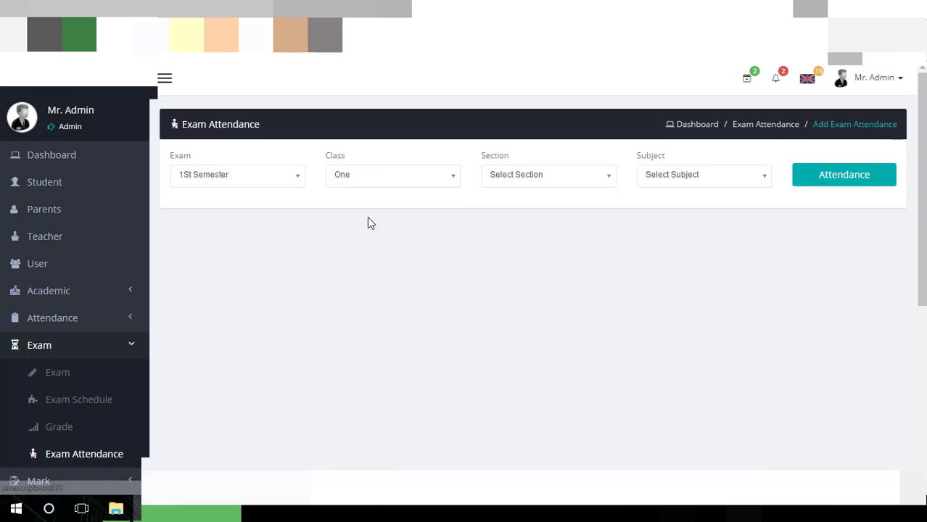
click(520, 182)
click(522, 217)
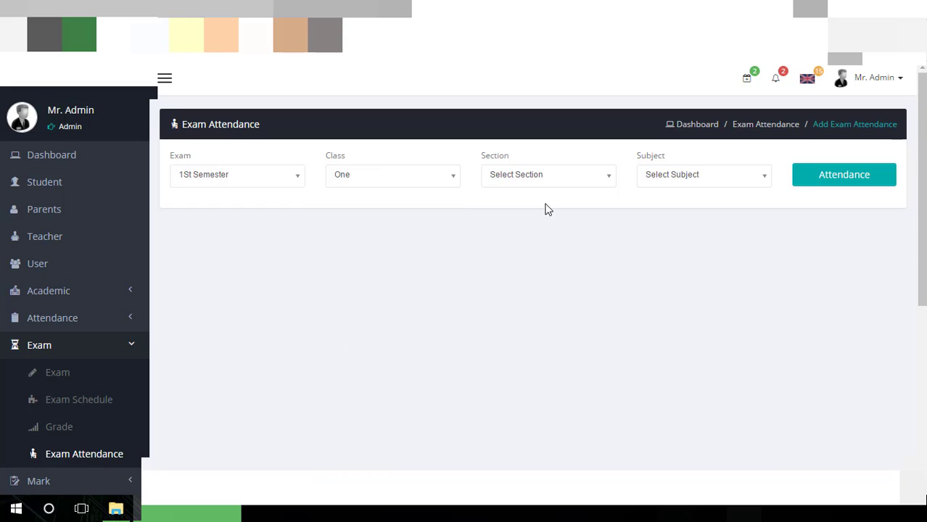
click(598, 181)
click(592, 188)
click(589, 174)
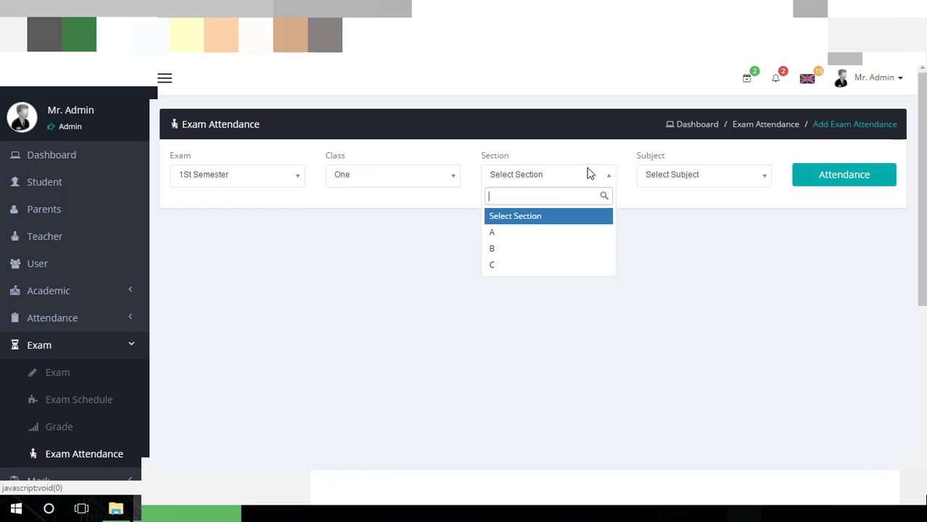
click(496, 232)
click(662, 183)
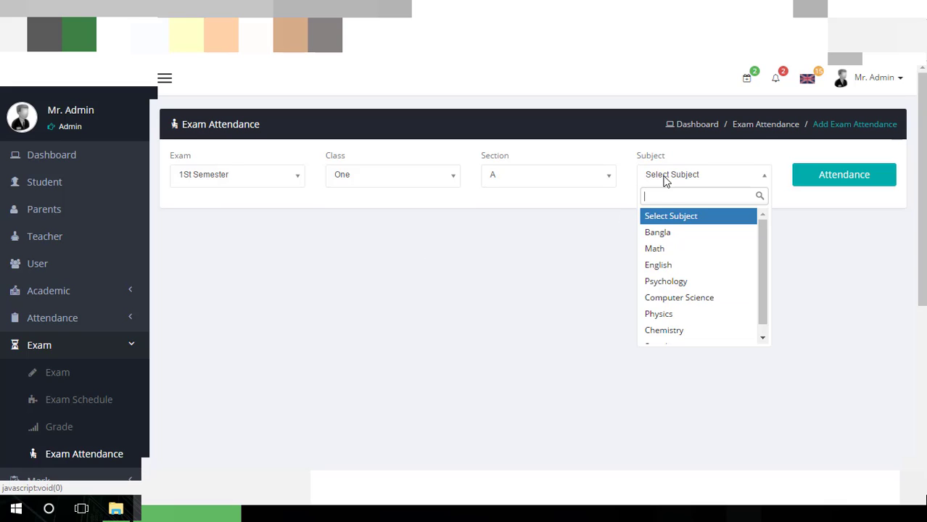
click(671, 250)
click(822, 179)
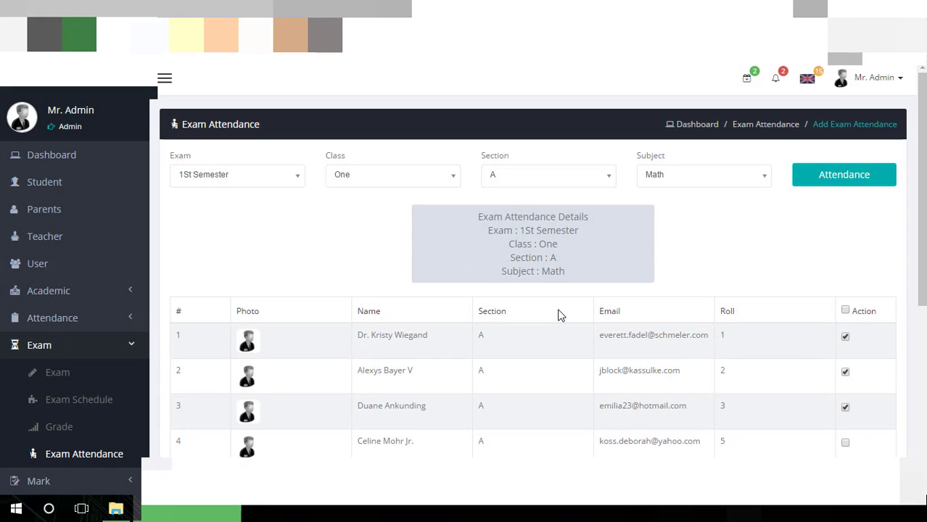
Toggle 'Add All Attendance' and the fourth student's checkbox, leaving all six students unticked
scroll(680, 331, down, 2)
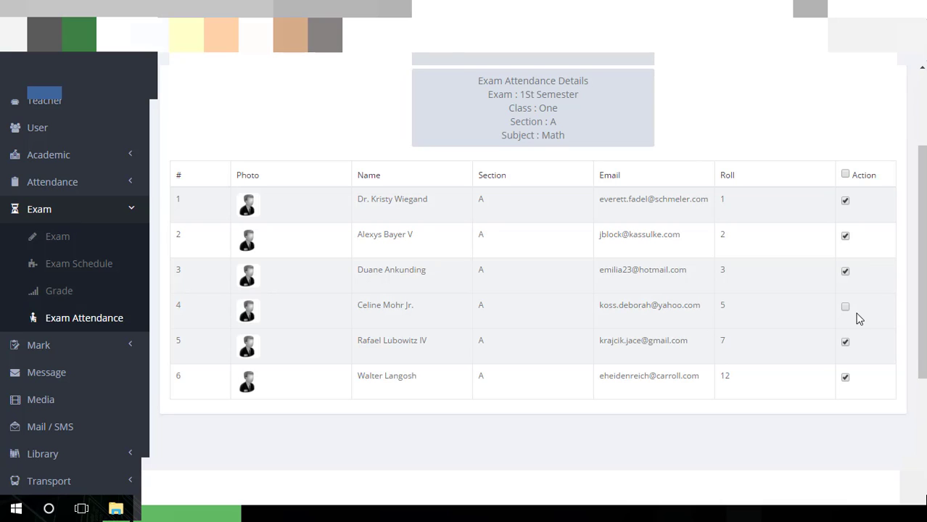
click(848, 176)
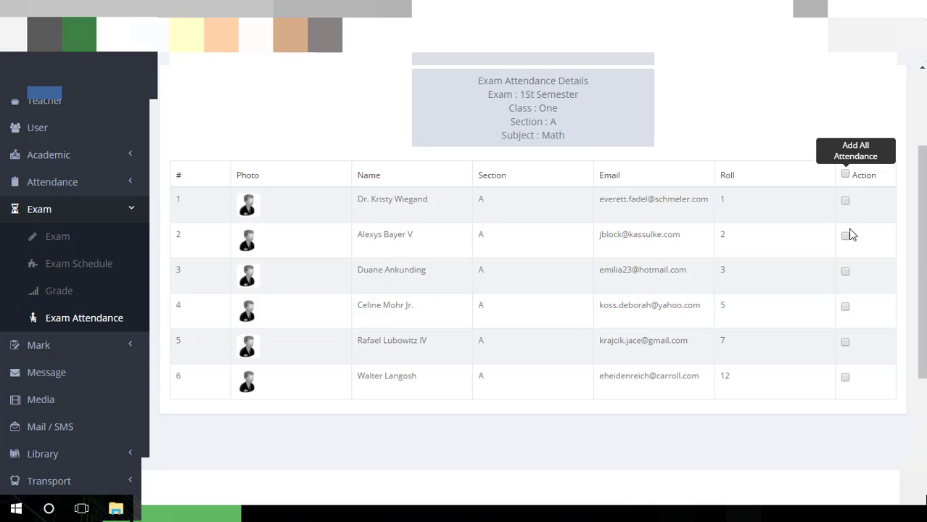
click(846, 307)
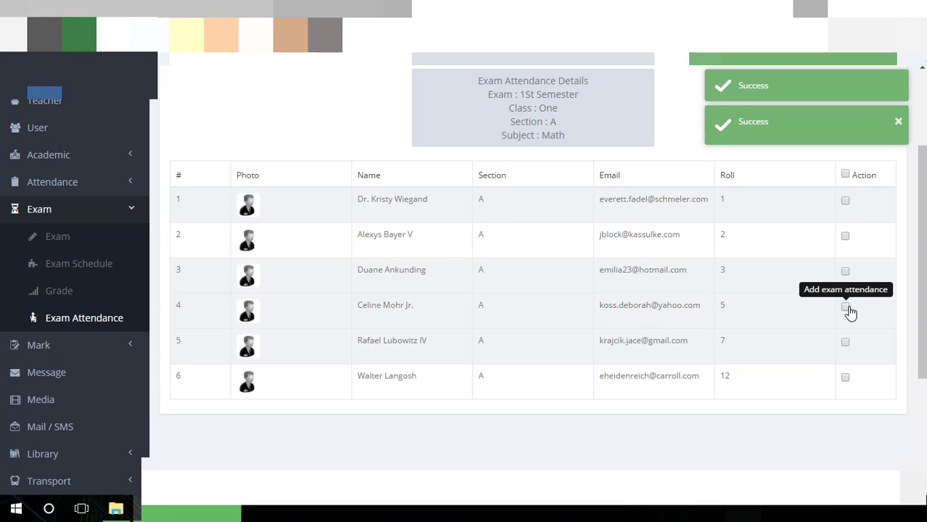
scroll(547, 313, up, 2)
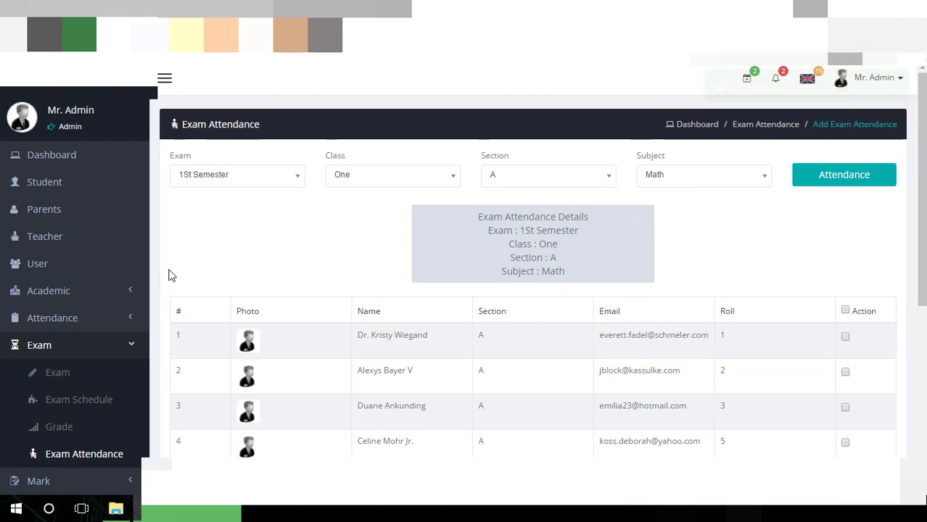
scroll(171, 275, down, 2)
scroll(102, 358, down, 1)
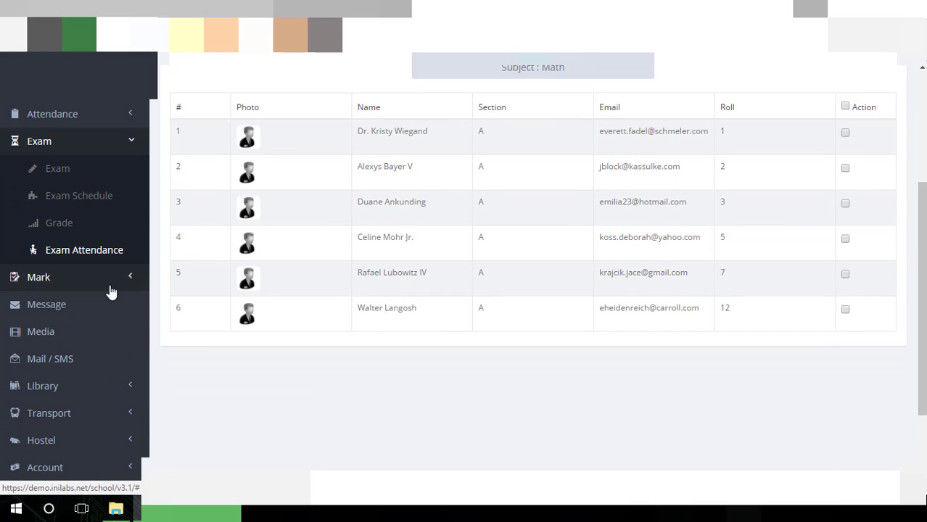
Show class One's marks, browse the Section A, B and C tabs, then return to All Student
click(110, 286)
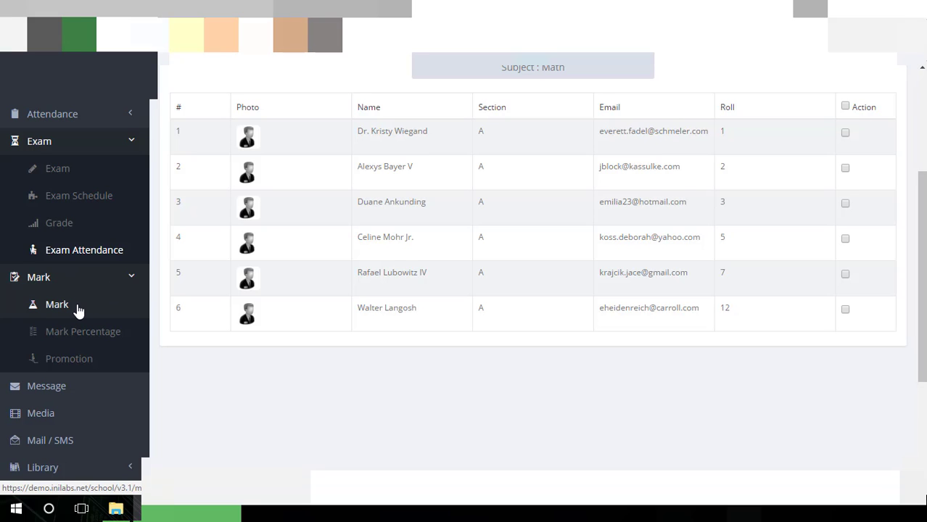
click(77, 305)
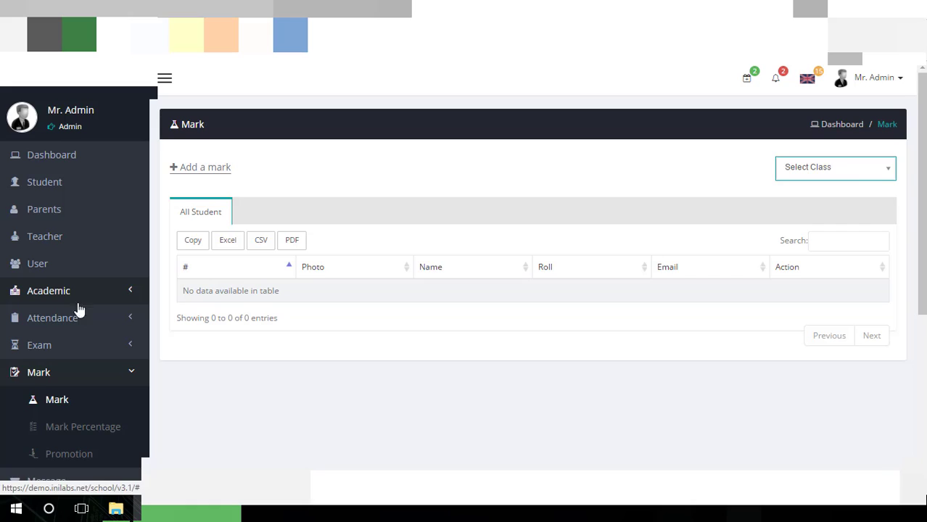
click(838, 177)
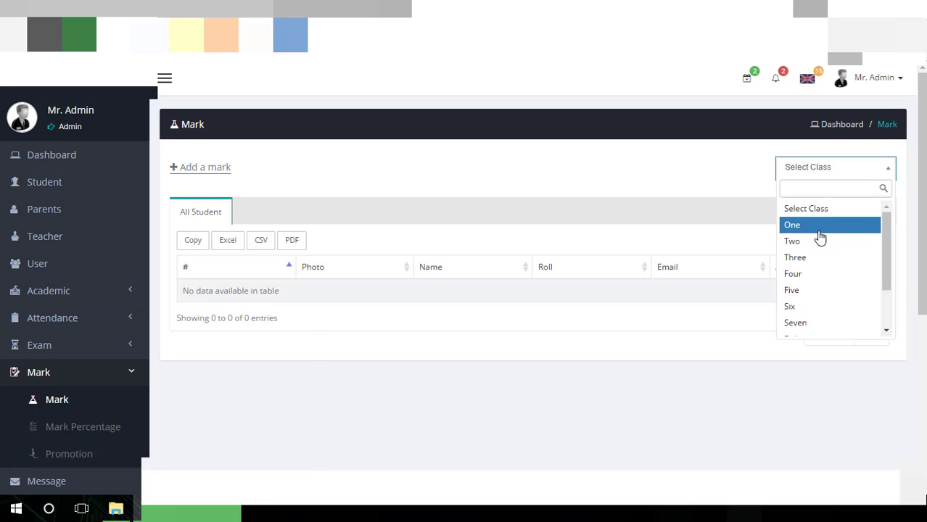
click(819, 225)
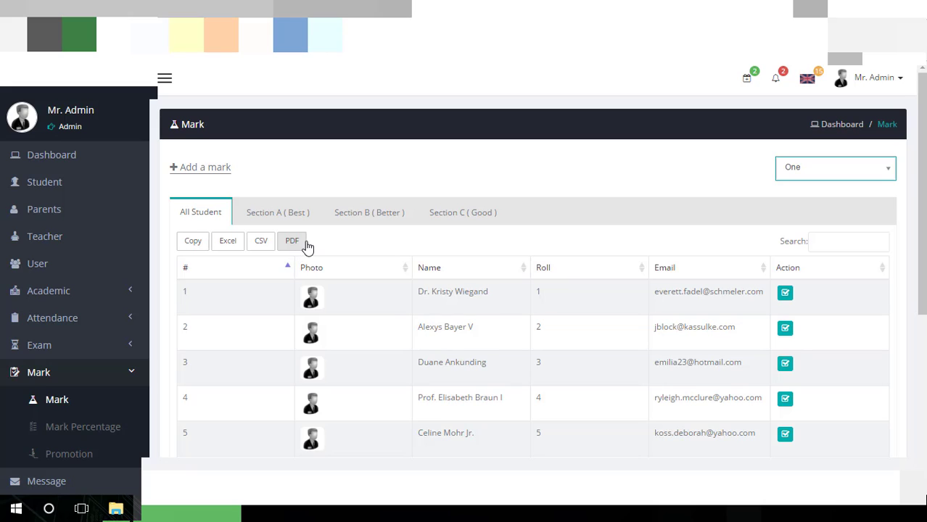
click(286, 222)
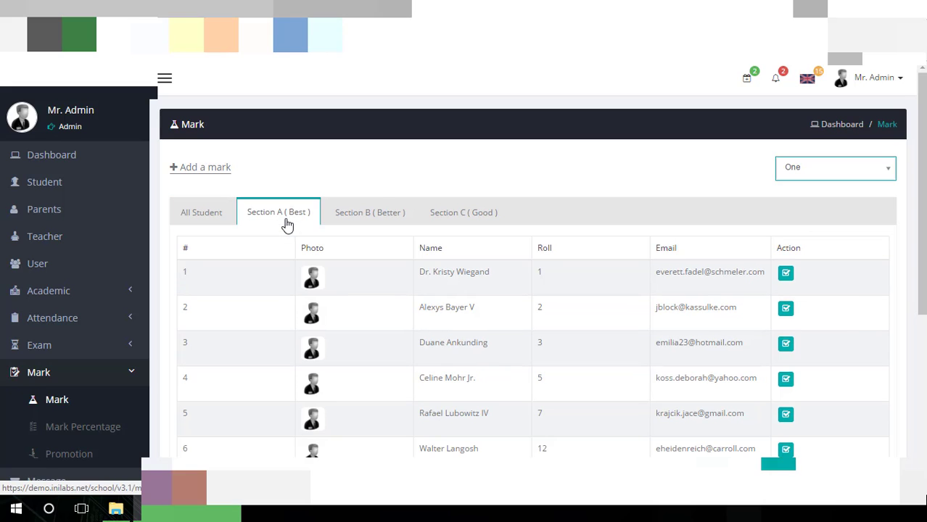
click(389, 225)
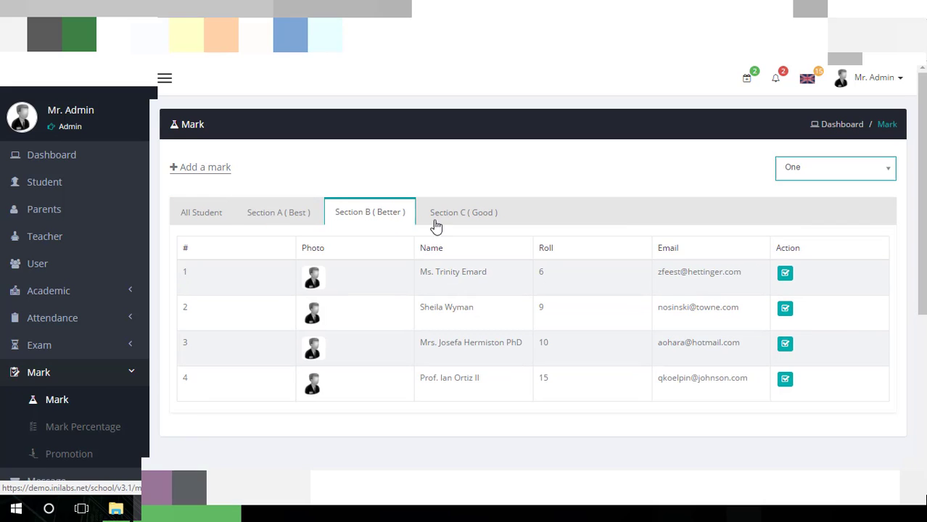
click(448, 228)
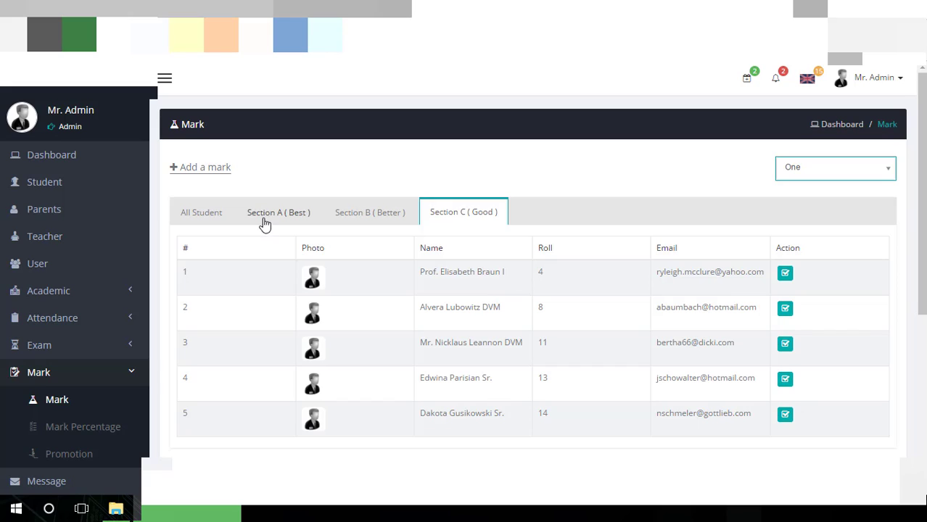
click(203, 215)
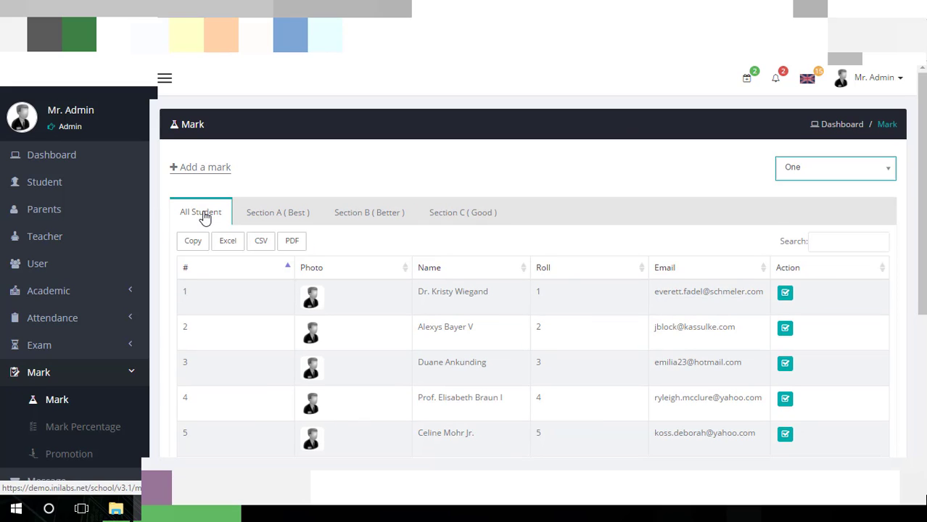
Load the Add Mark table for 1St Semester, class One, section A, Math
click(217, 177)
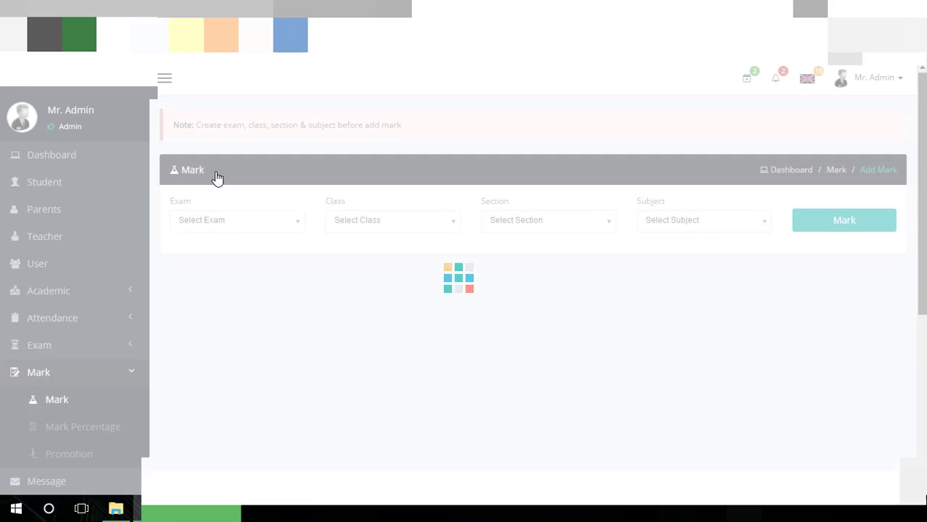
click(261, 225)
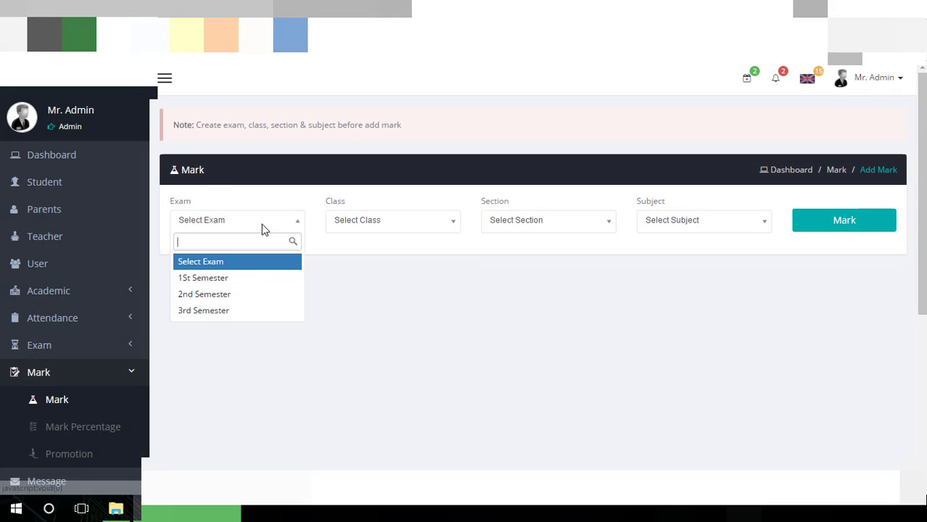
click(252, 277)
click(398, 224)
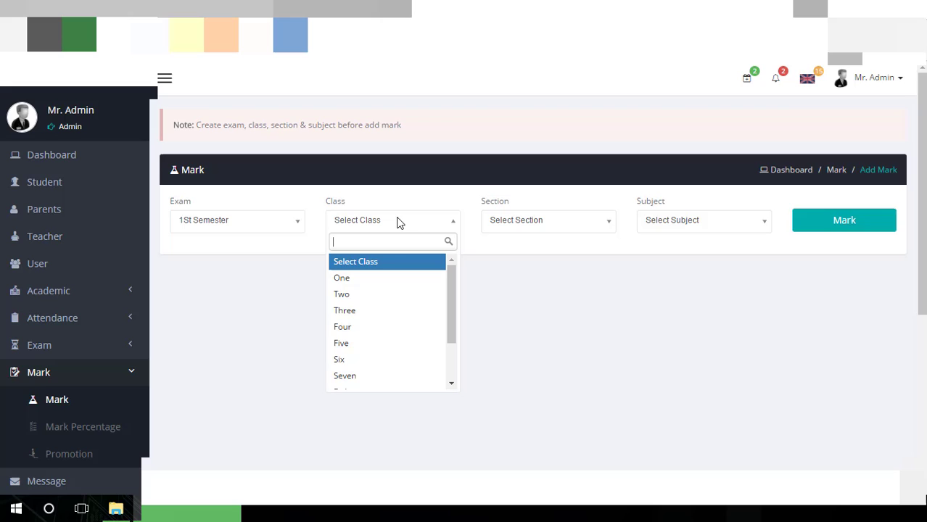
click(381, 277)
click(511, 225)
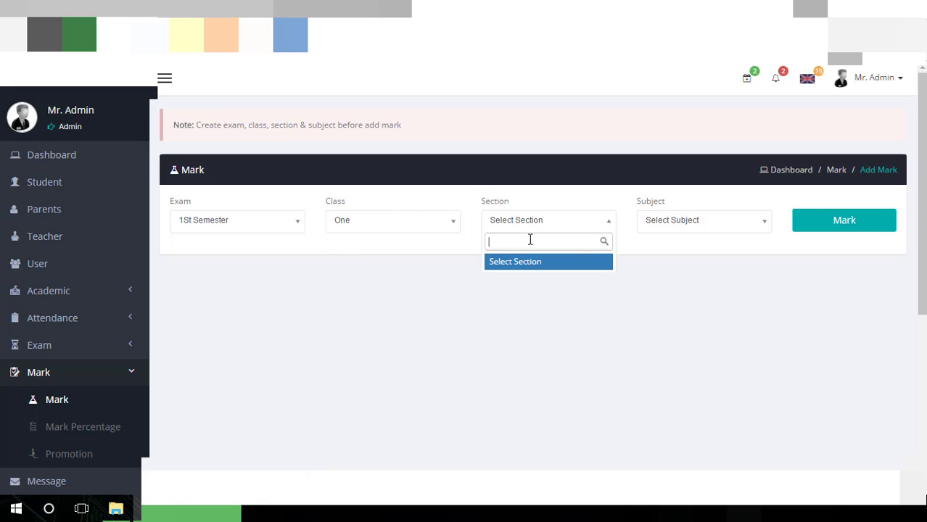
click(602, 228)
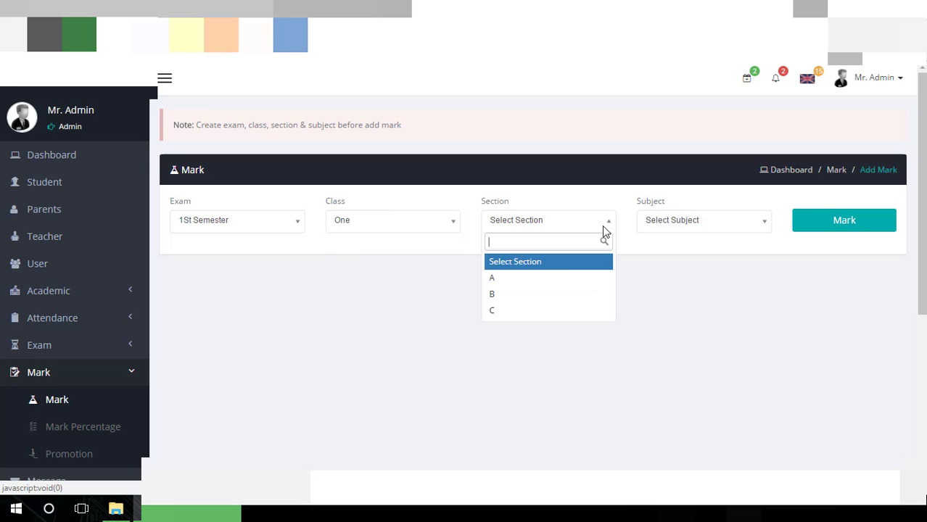
click(565, 275)
click(668, 229)
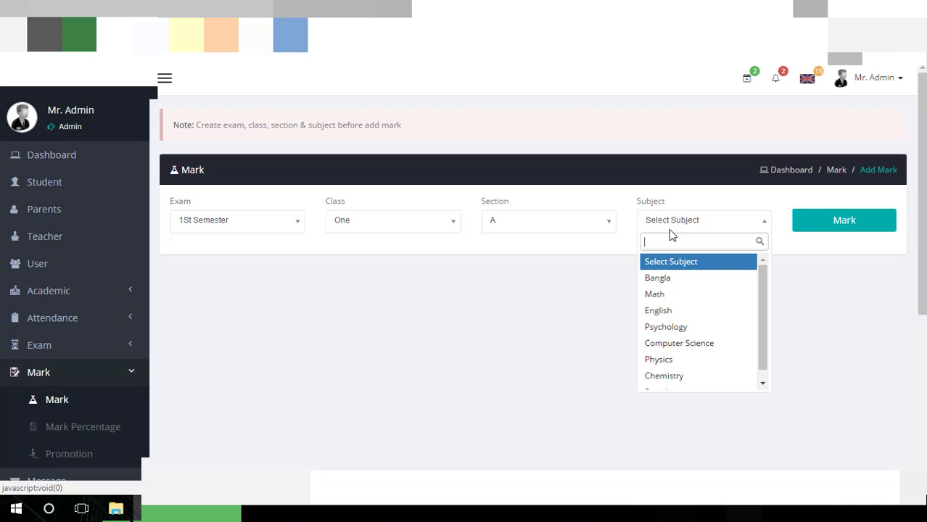
click(675, 298)
click(838, 221)
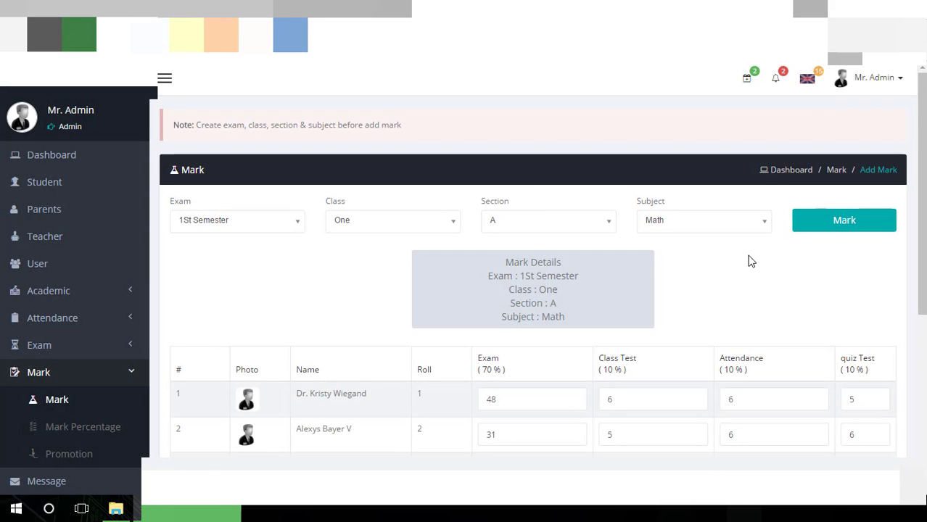
Review the six students' exam and attendance mark fields, then open Mark Percentage
scroll(750, 261, down, 2)
scroll(750, 261, down, 2)
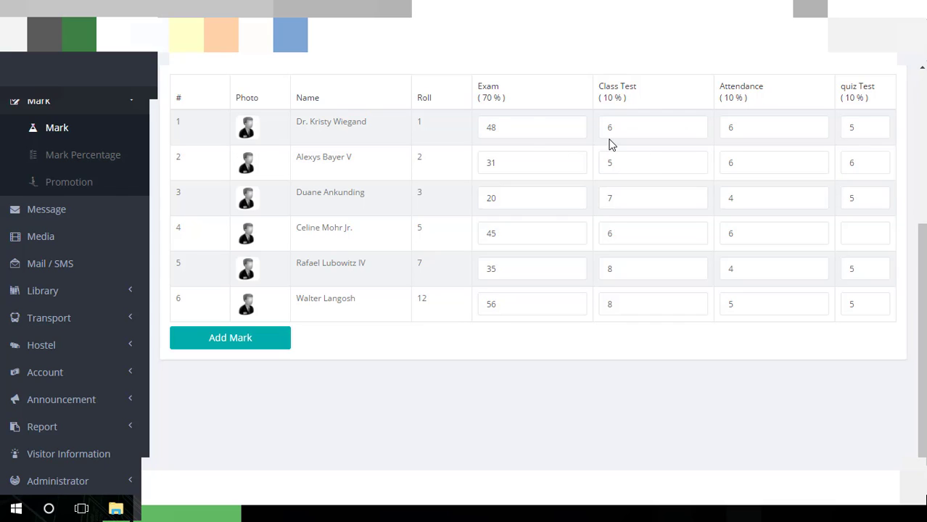
double_click(775, 125)
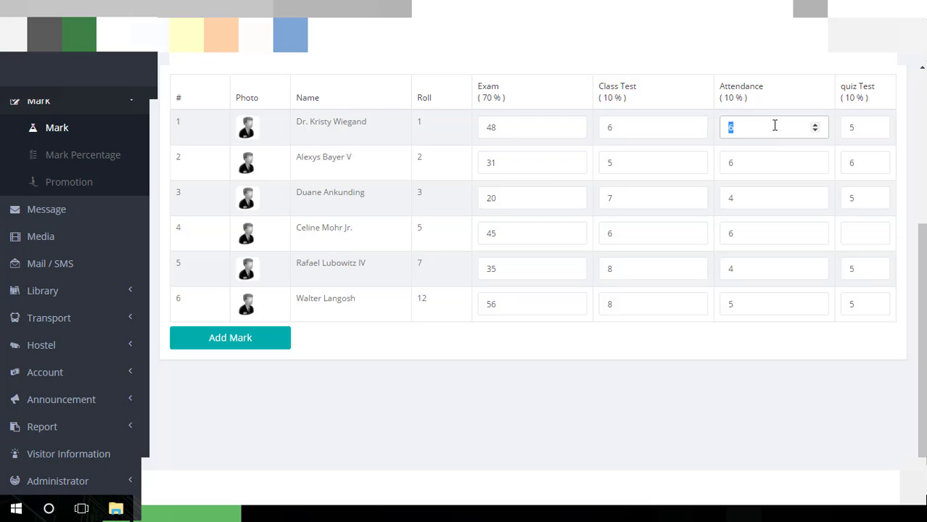
scroll(621, 131, up, 1)
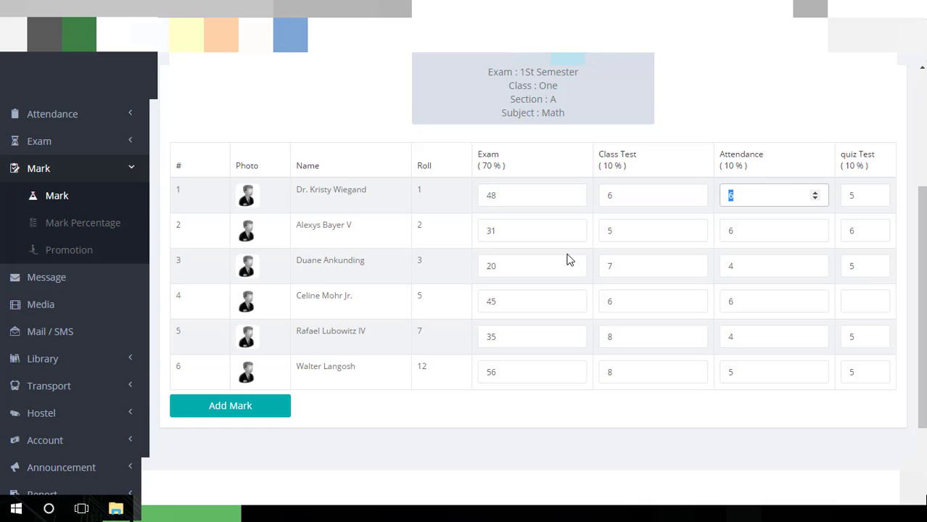
click(506, 201)
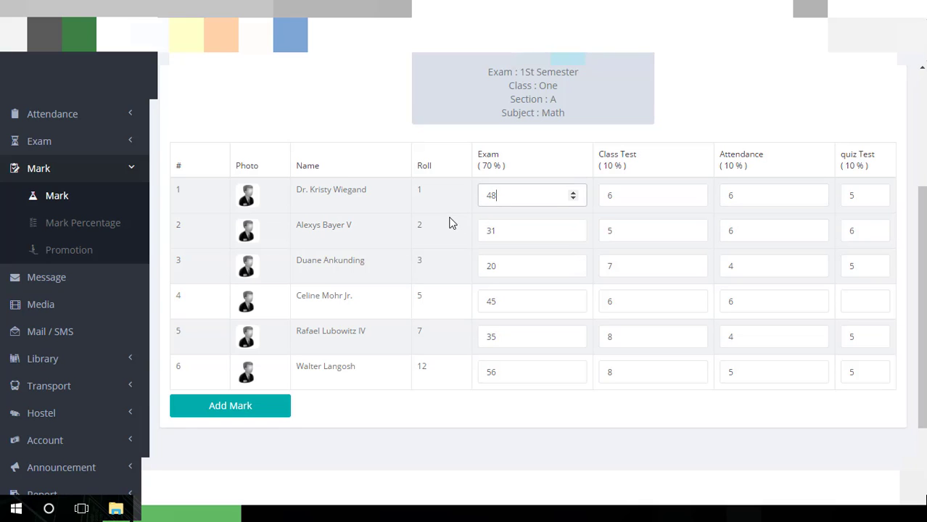
scroll(430, 258, down, 2)
scroll(429, 258, up, 1)
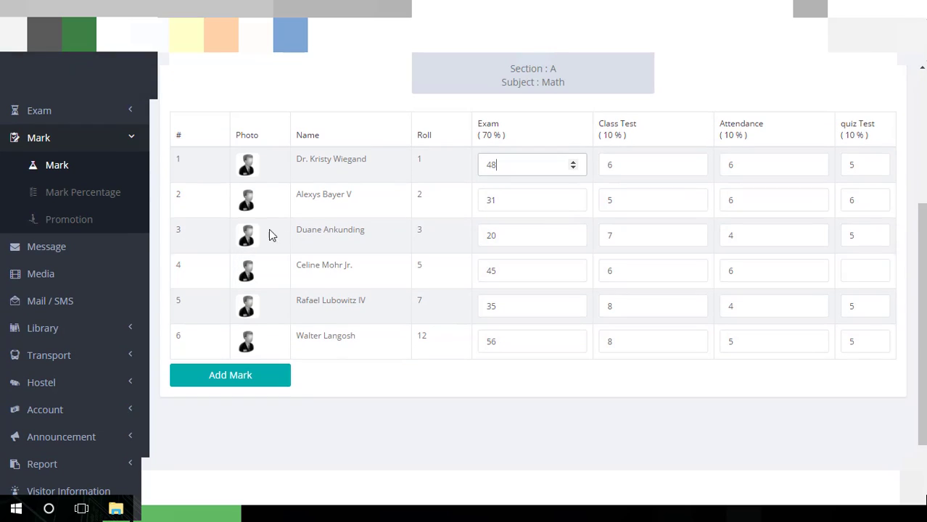
click(101, 195)
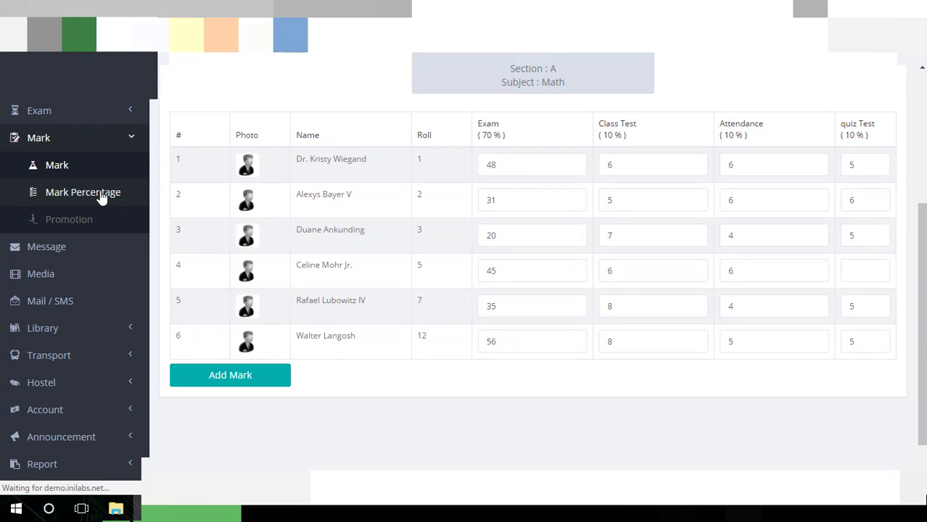
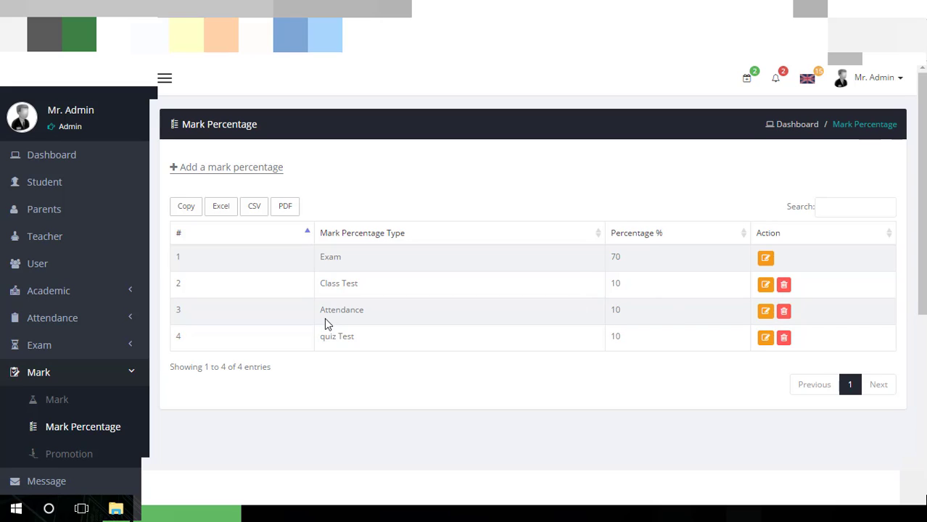
Look over the Add Mark Percentage form's Type and Percentage fields, then open the Promotion page
click(273, 174)
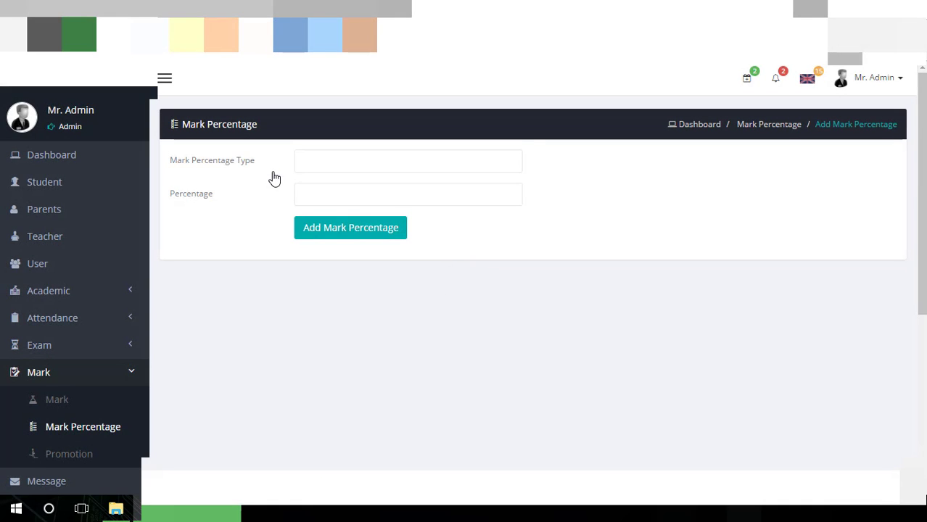
click(310, 154)
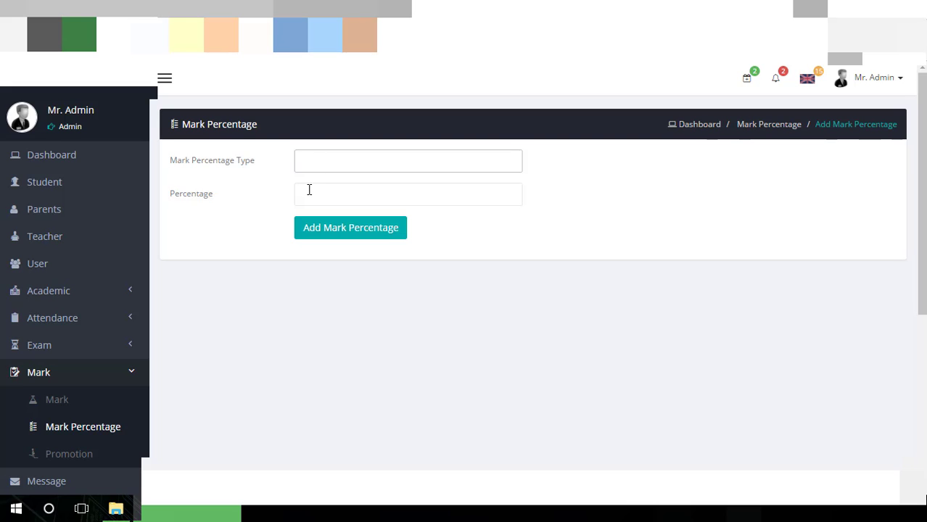
click(310, 190)
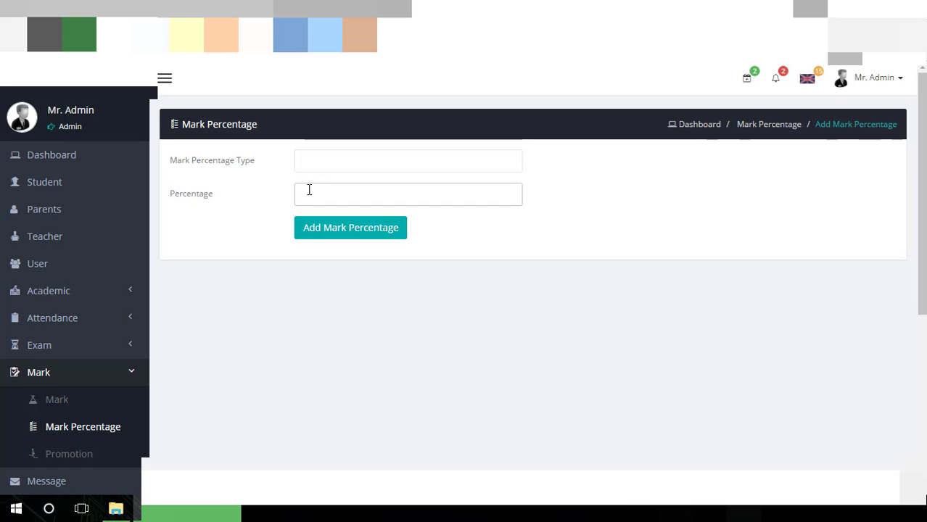
scroll(223, 257, down, 2)
click(33, 320)
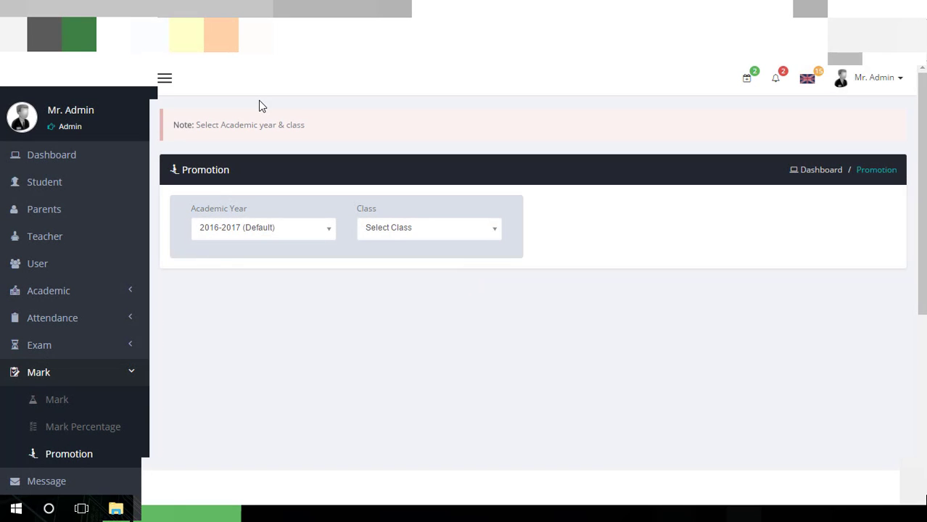
Choose year 2016-2017 and class One, tick Advance, and apply the Promotion Mark Setting
click(262, 228)
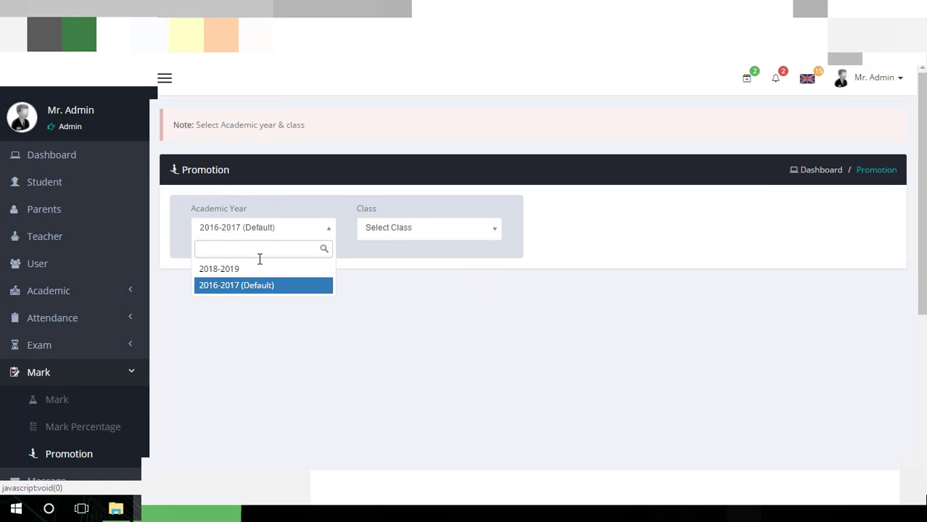
click(257, 288)
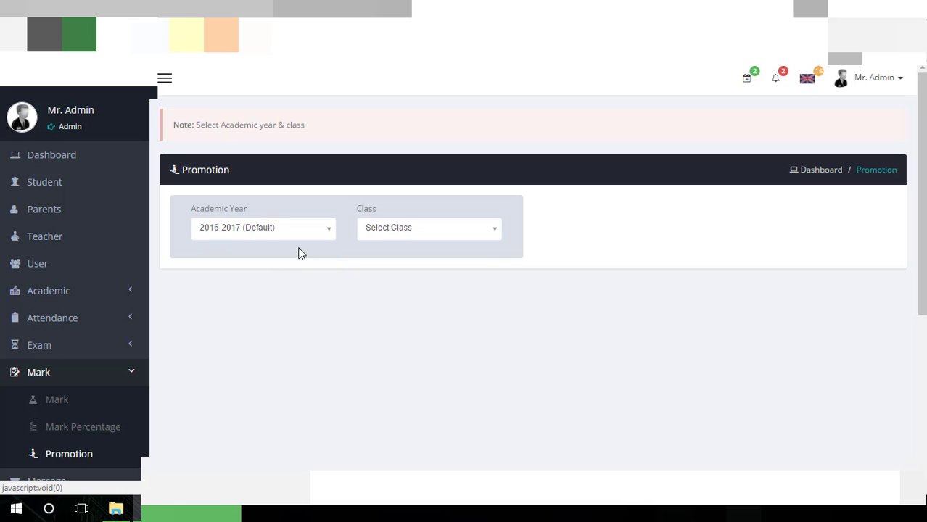
click(372, 234)
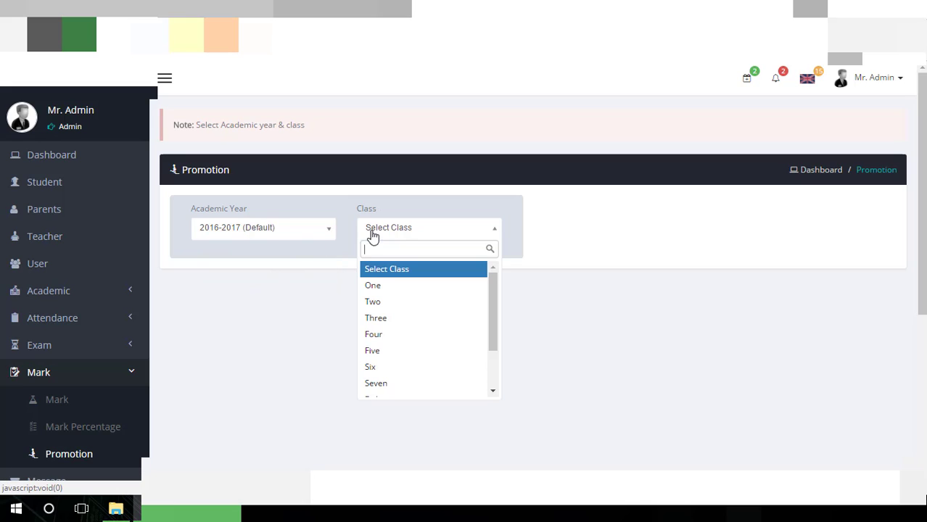
click(393, 289)
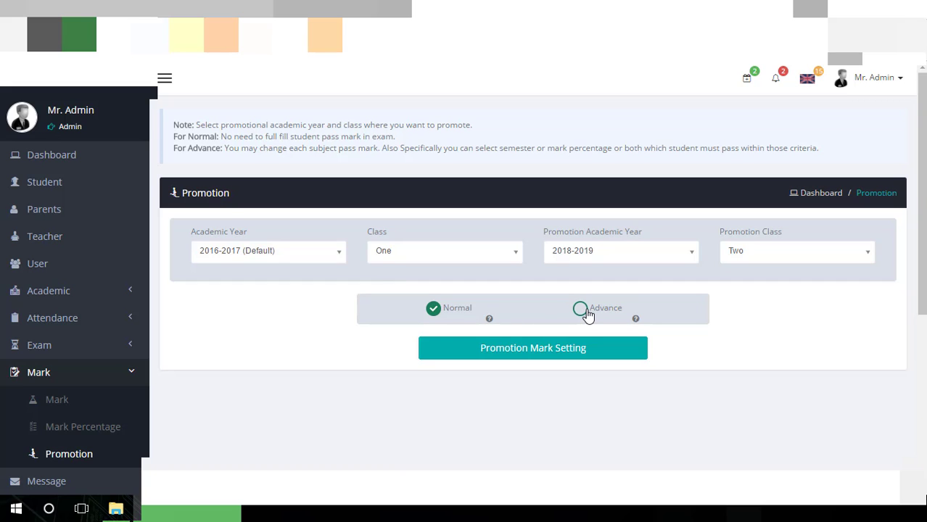
click(587, 316)
scroll(587, 316, down, 1)
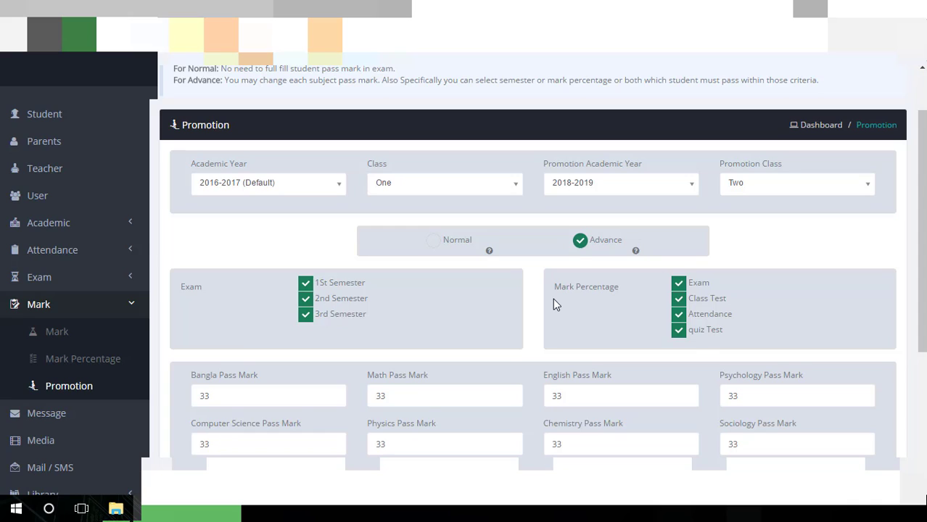
scroll(552, 303, down, 2)
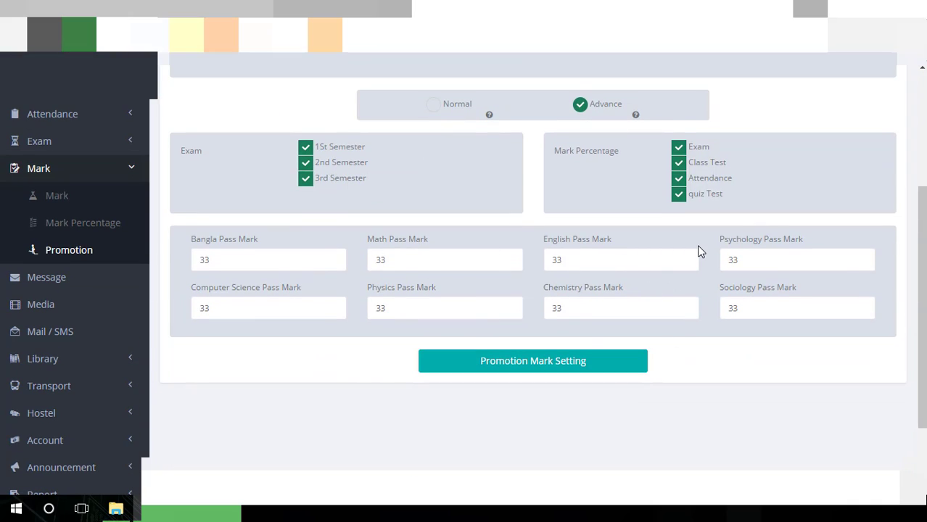
click(571, 377)
scroll(569, 375, down, 1)
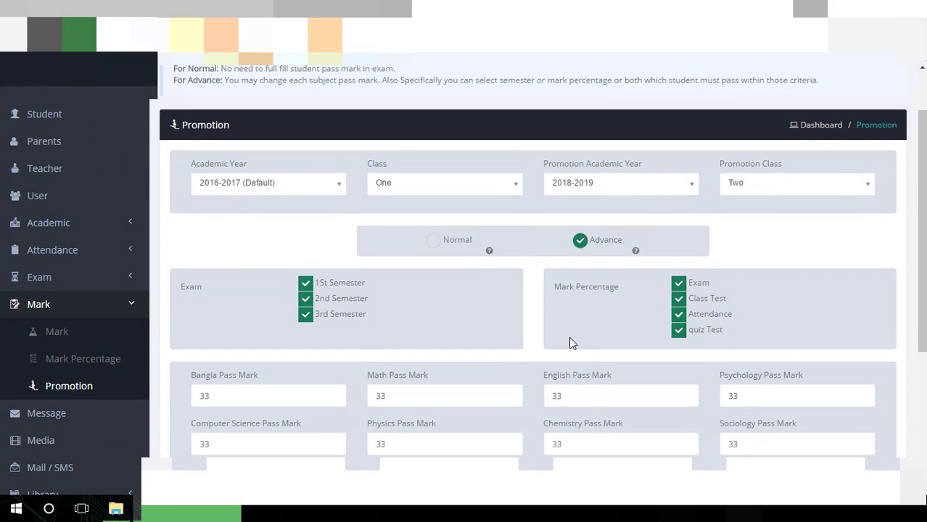
Set the promotion year to 2018-2019 and promote class One to class Two
click(642, 192)
click(760, 192)
click(410, 190)
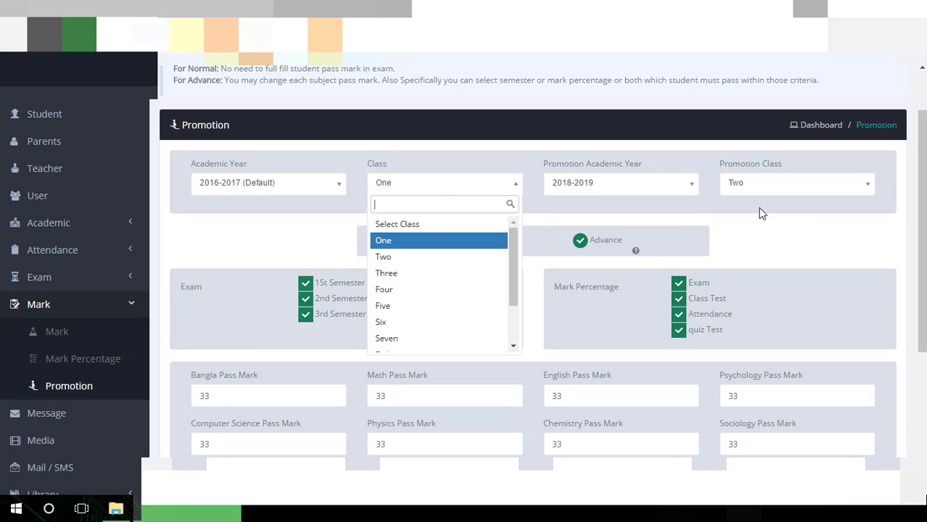
click(795, 192)
click(794, 189)
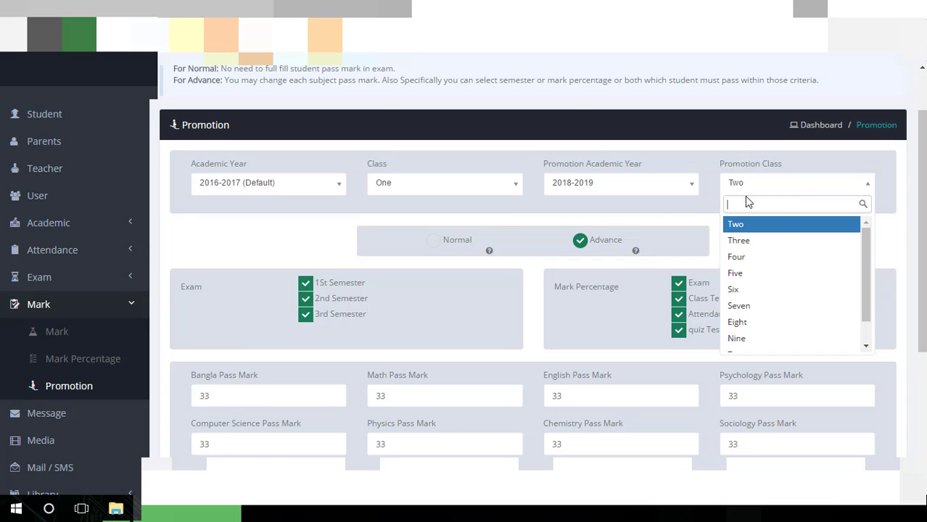
click(498, 219)
scroll(441, 260, down, 3)
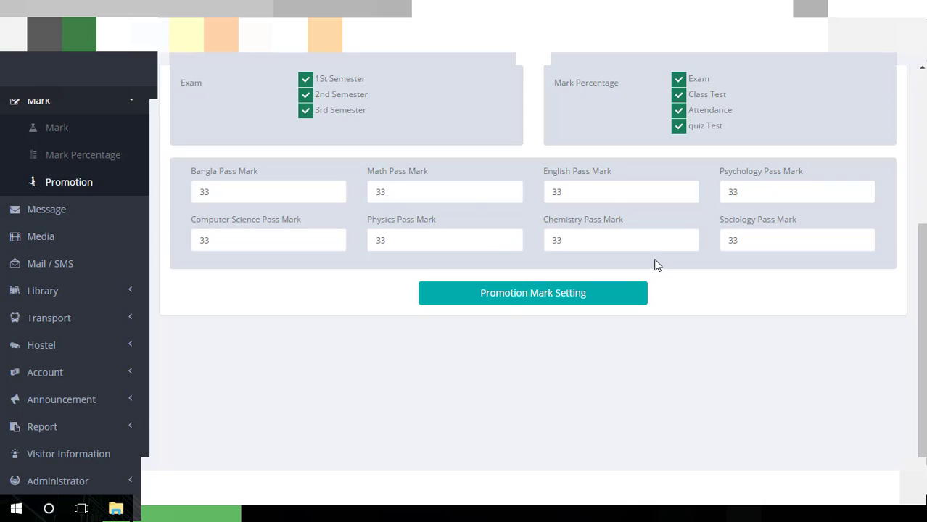
Select all messages, refresh the list, read the first message and return to Conversation
click(36, 207)
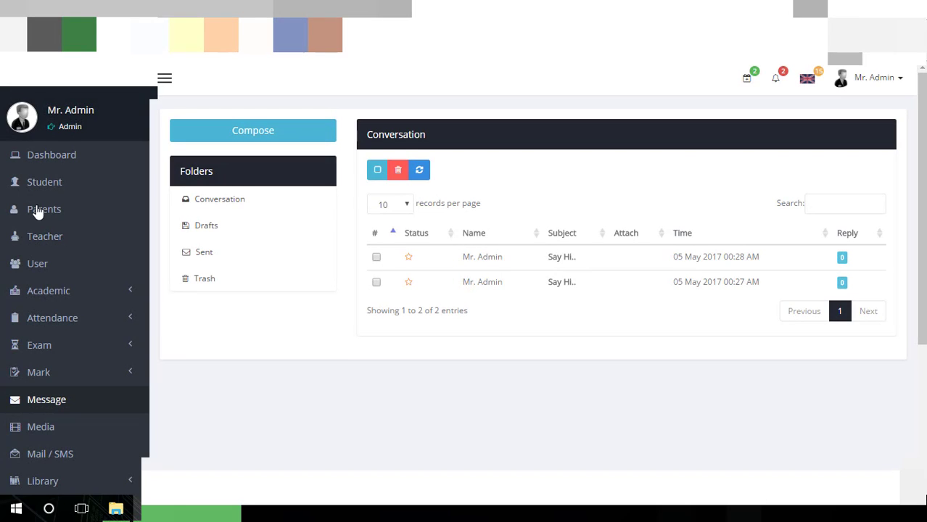
click(385, 177)
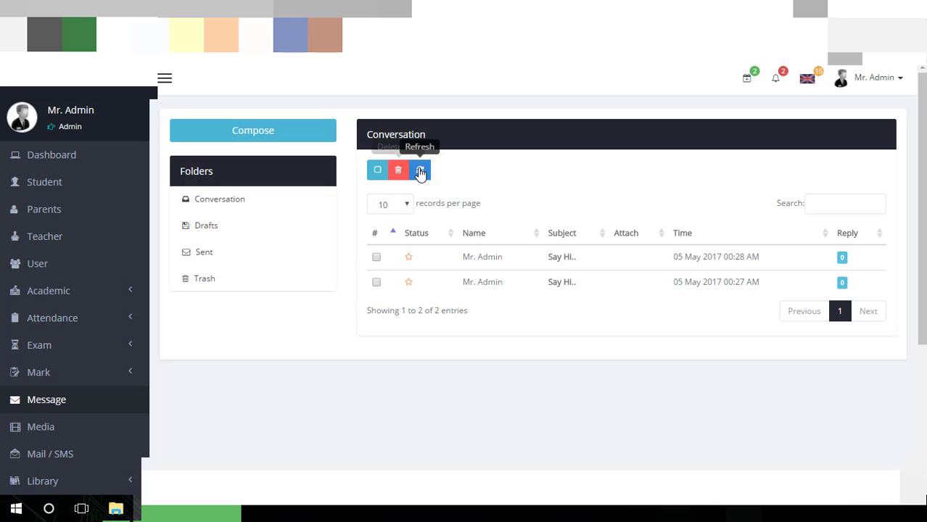
click(420, 173)
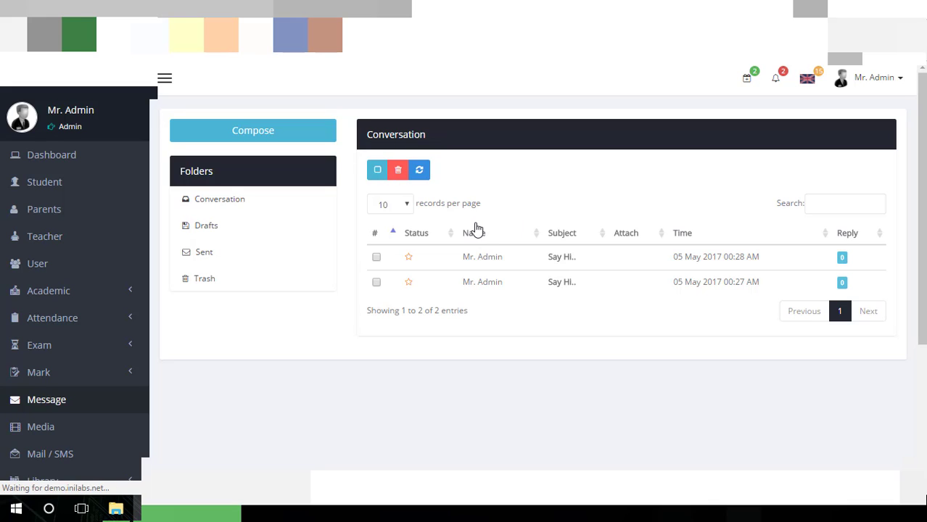
click(481, 262)
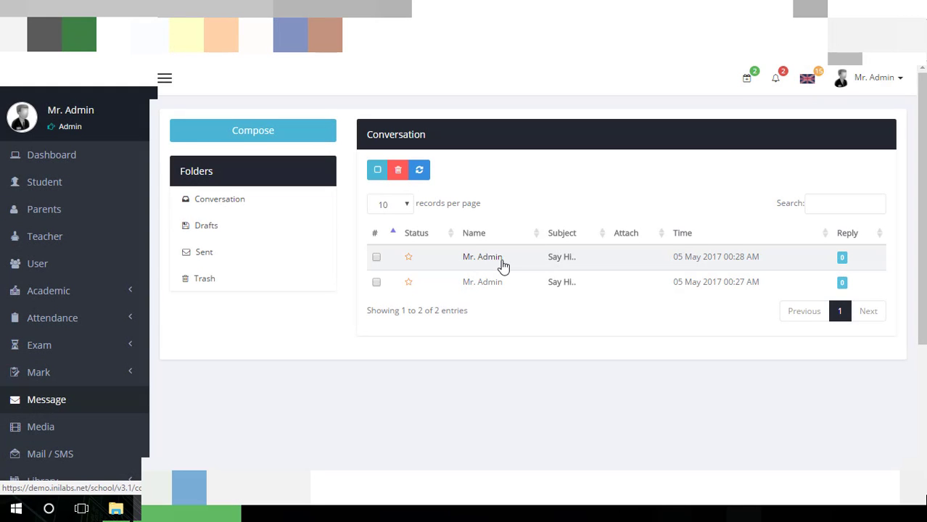
click(248, 211)
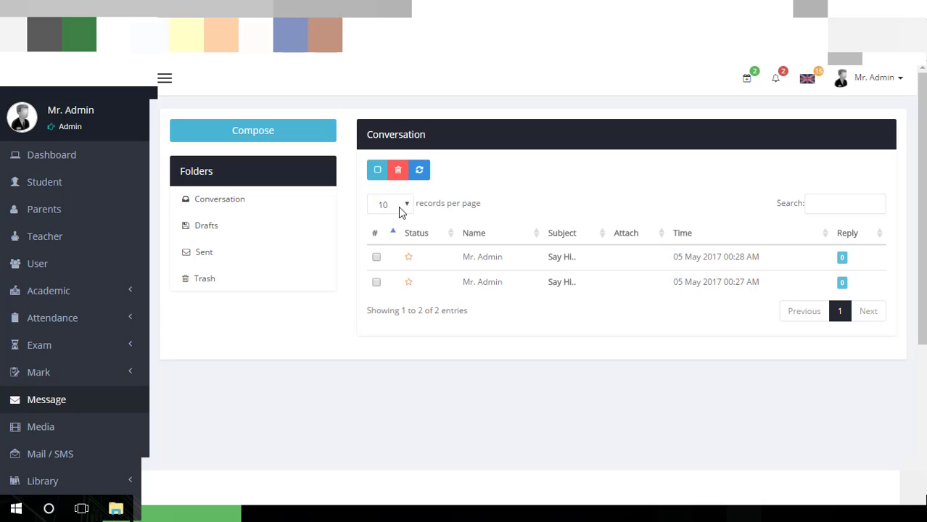
Open the Media library with its CLASS ONE and CLASS TWO folders
scroll(446, 294, down, 3)
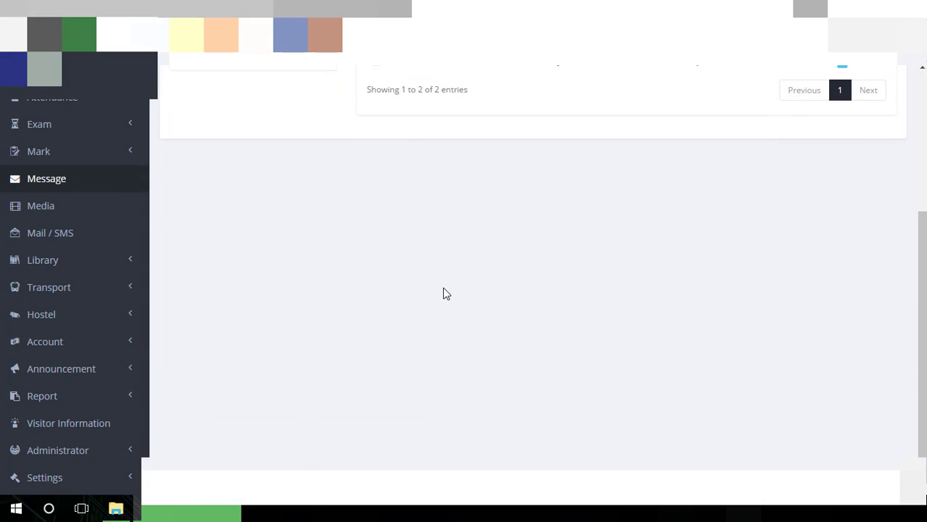
scroll(447, 293, up, 1)
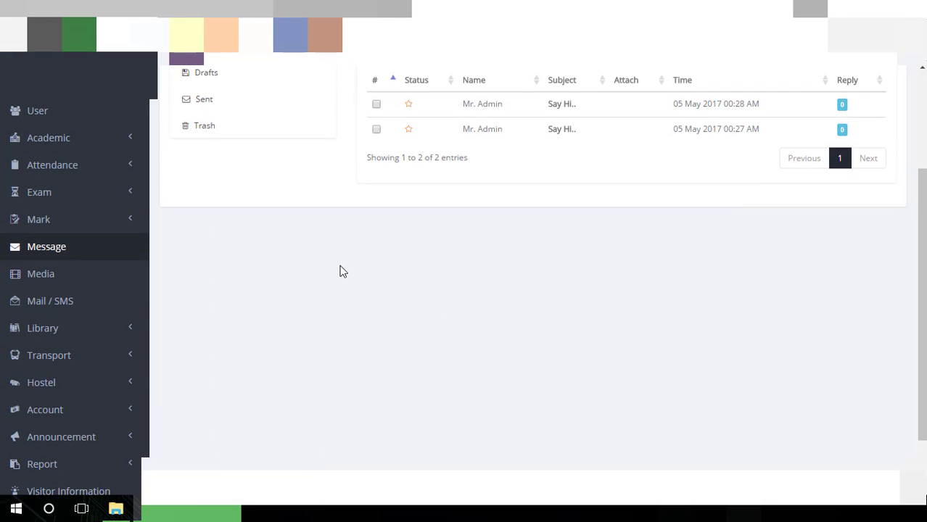
click(46, 282)
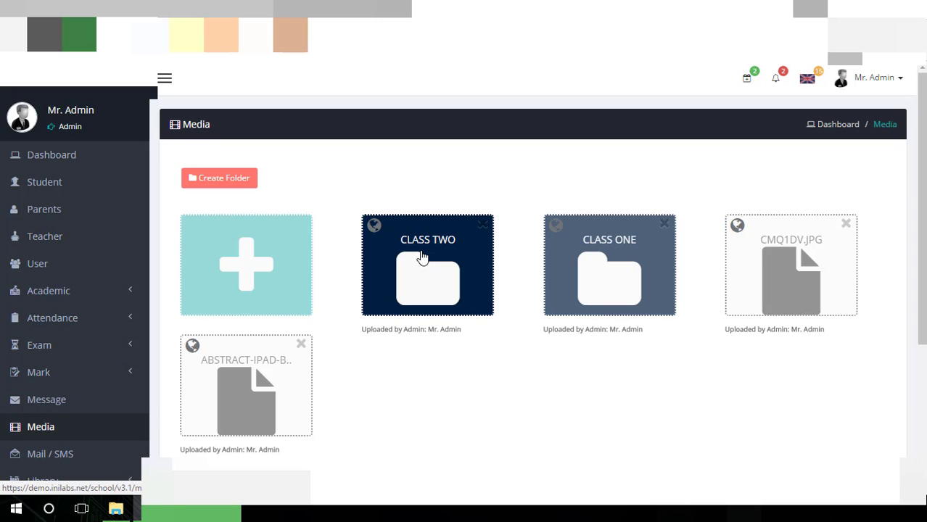
Create a Media folder named 'Ali'
click(245, 177)
click(426, 146)
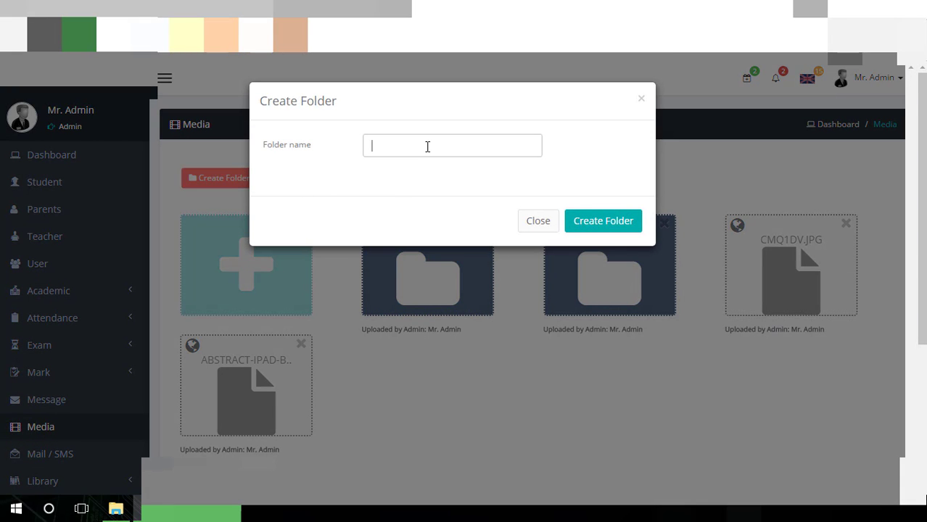
text(Ali)
click(607, 227)
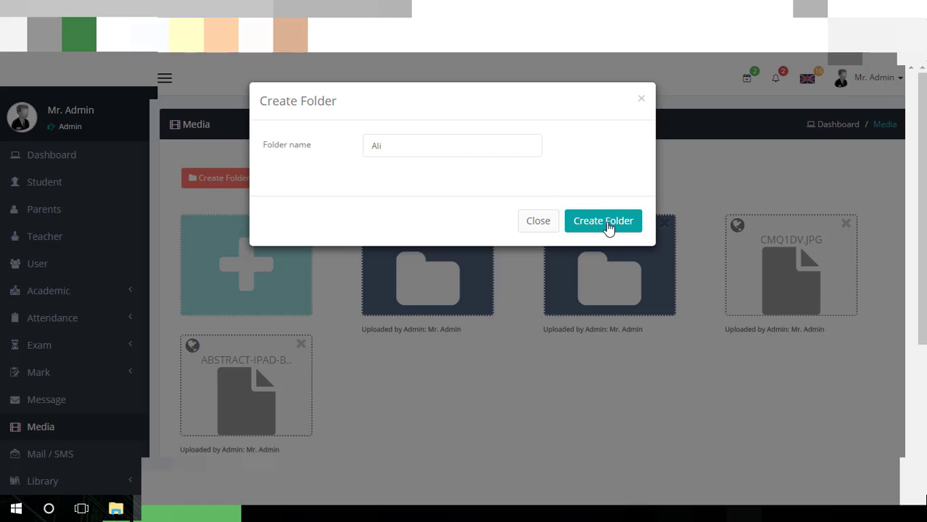
click(640, 219)
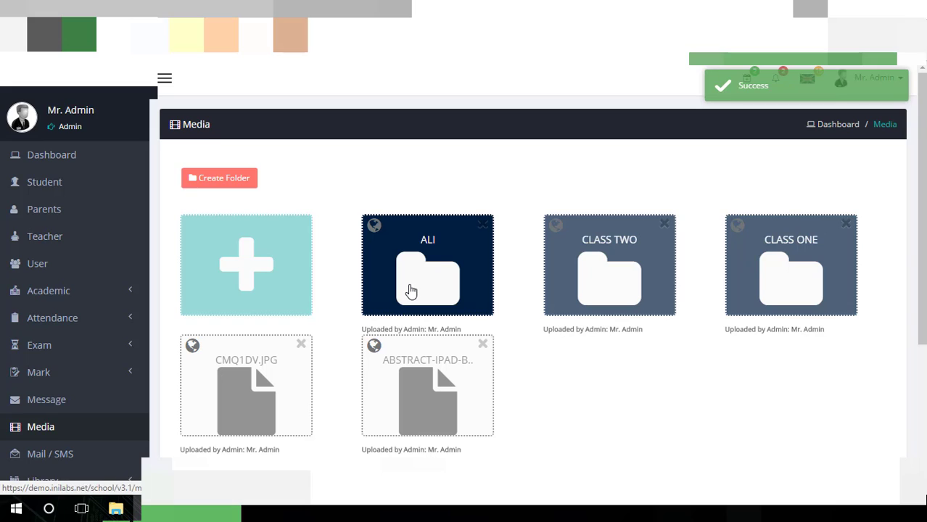
scroll(411, 289, down, 3)
Start a new Mail / SMS email
click(71, 321)
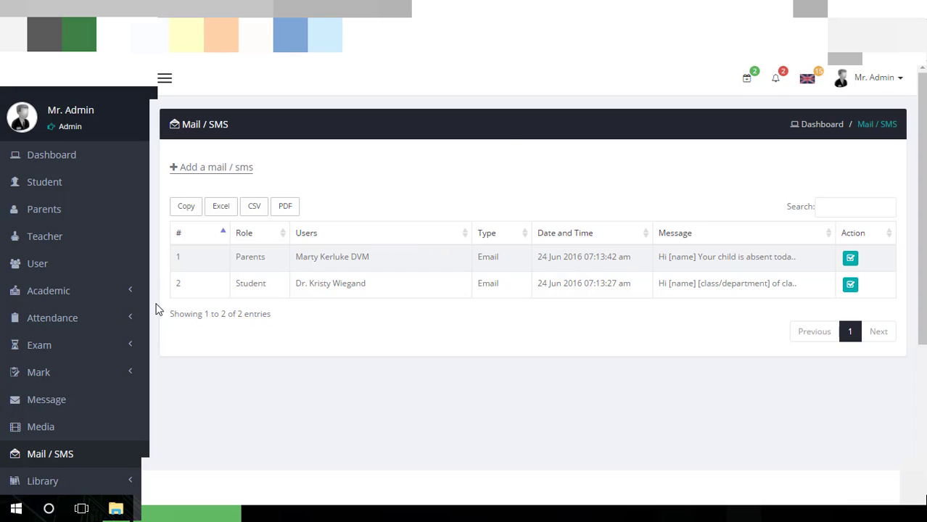
click(235, 174)
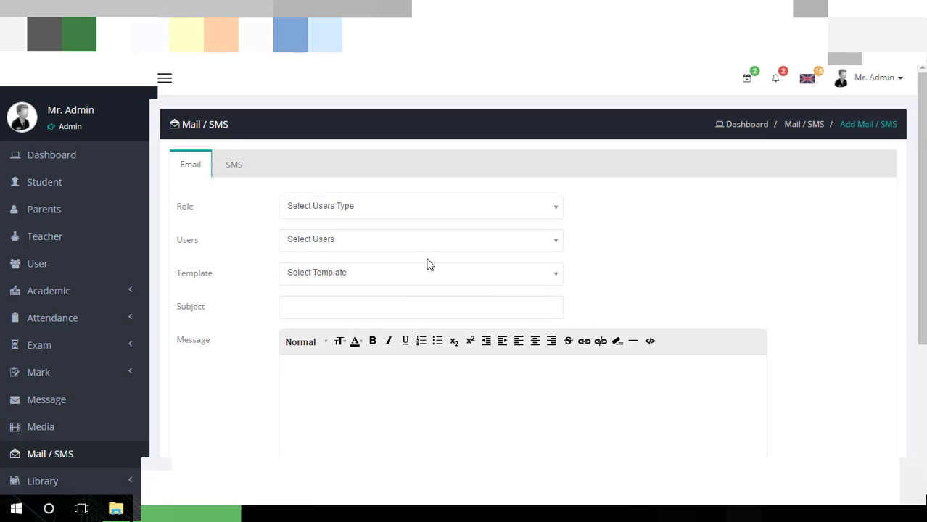
scroll(428, 261, down, 3)
scroll(429, 259, up, 3)
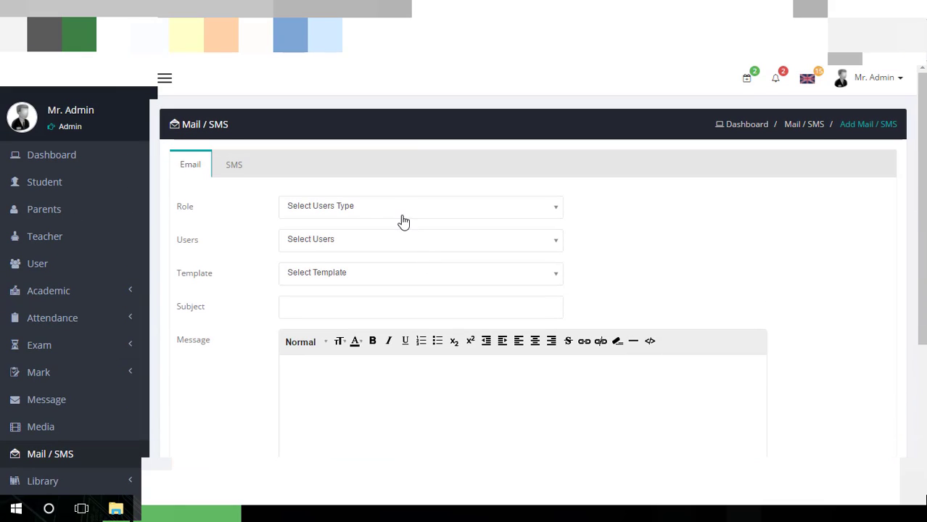
Try the Moderator role and browse the users and template lists without changing them
click(284, 203)
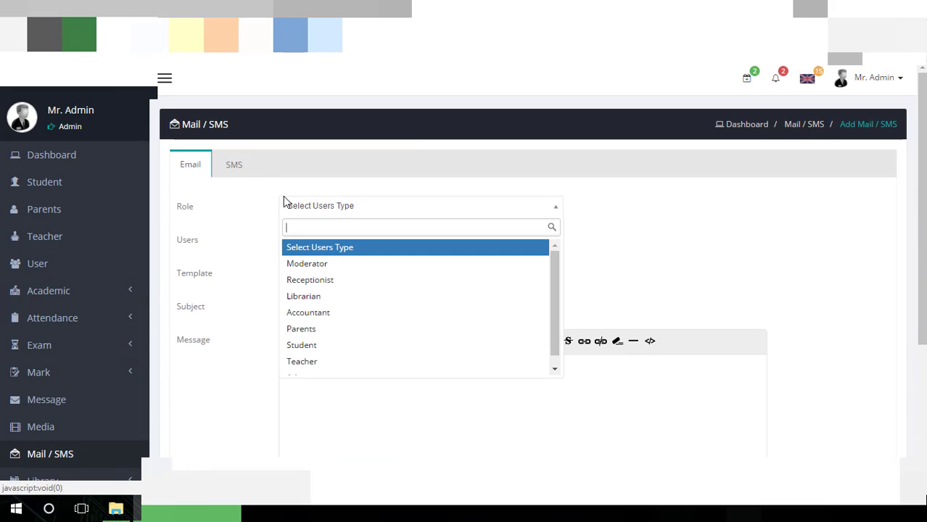
click(327, 265)
click(335, 241)
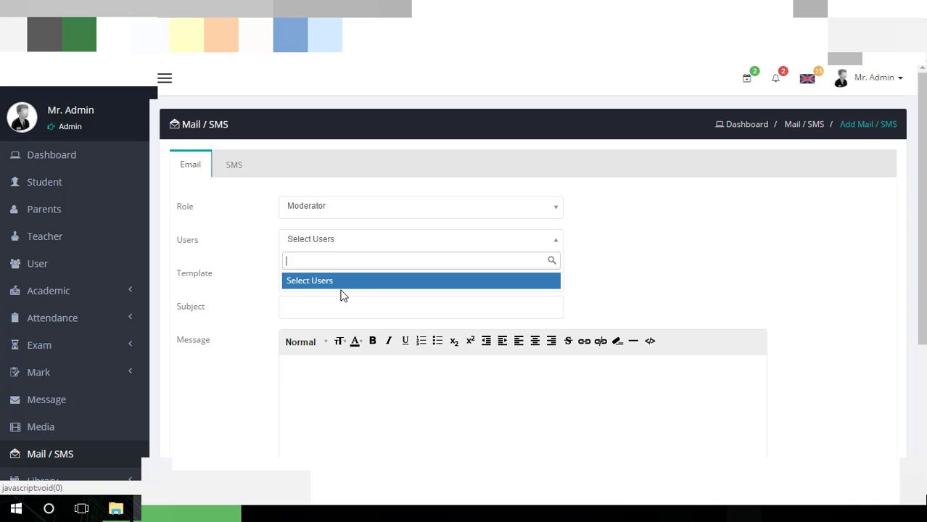
click(344, 285)
click(344, 283)
click(352, 314)
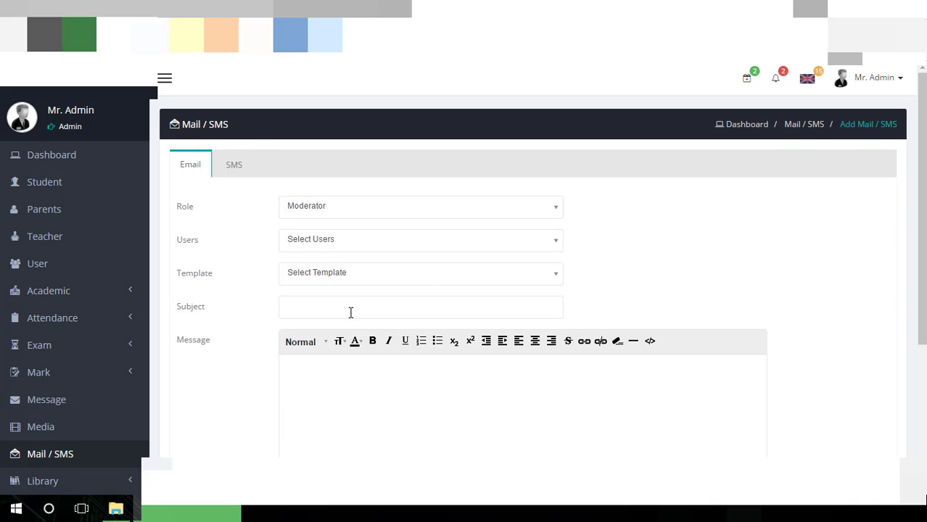
click(432, 273)
click(527, 272)
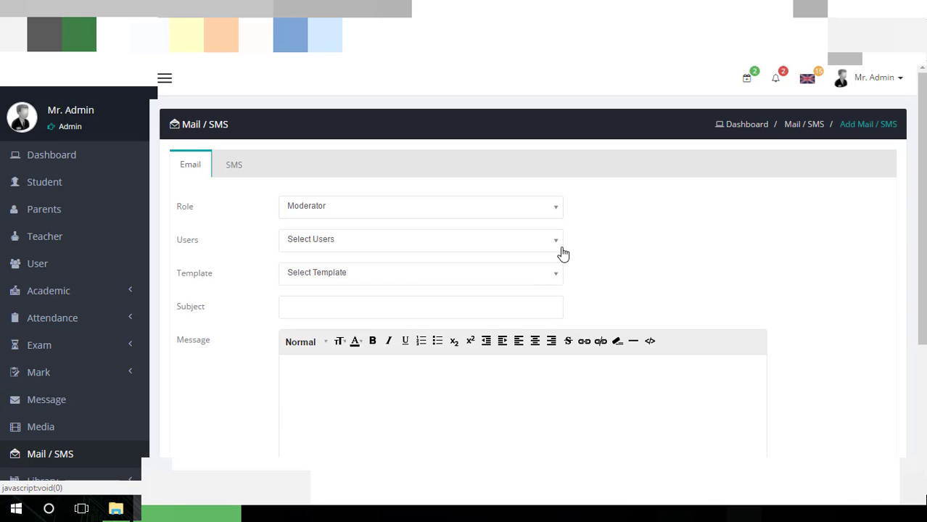
click(561, 248)
click(511, 244)
click(538, 215)
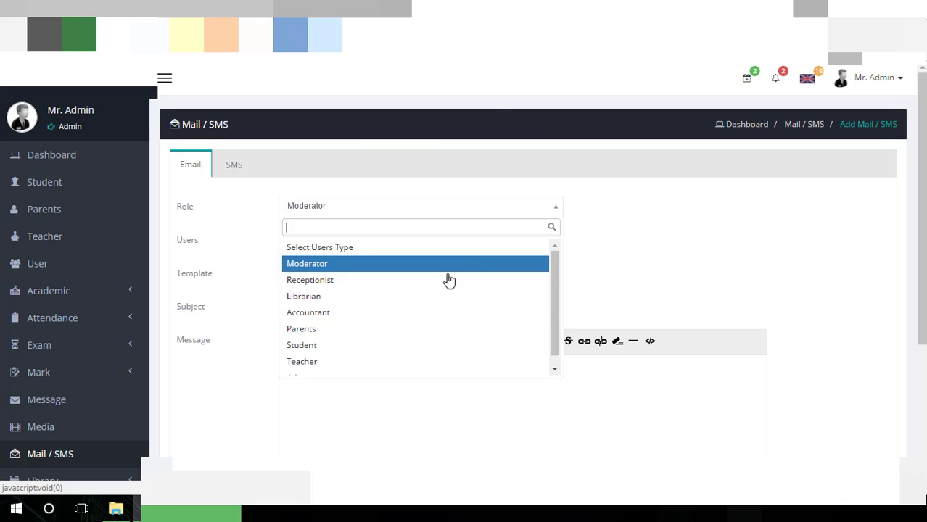
Address the email to Student role, year 2016-2017, class One, using the Absent template
click(397, 346)
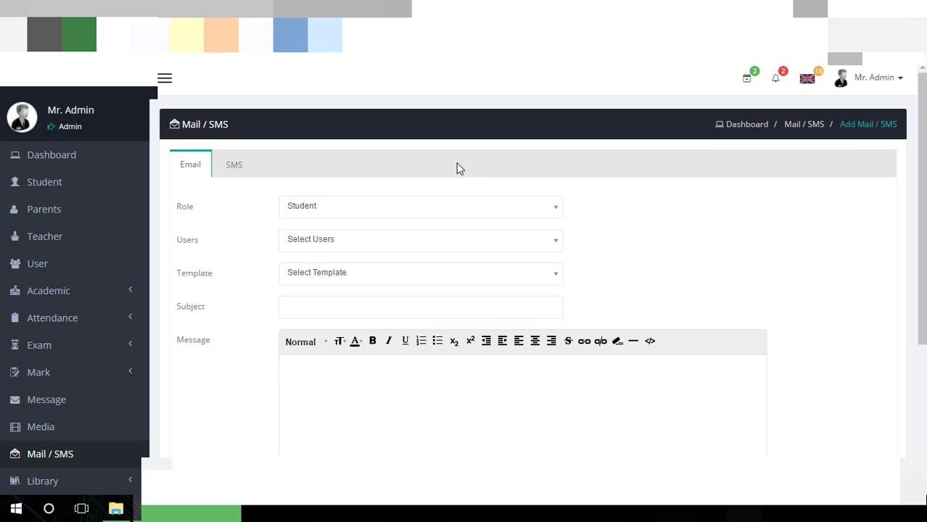
click(505, 238)
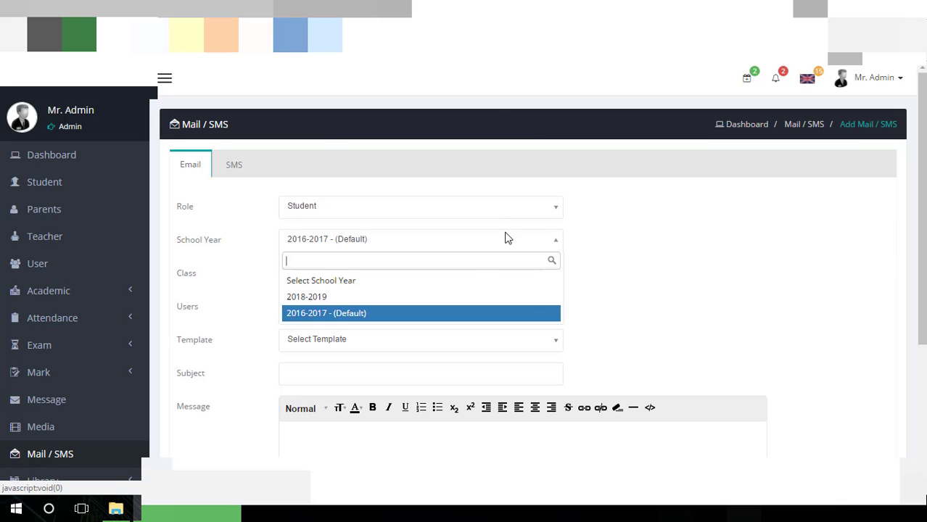
click(465, 313)
click(453, 271)
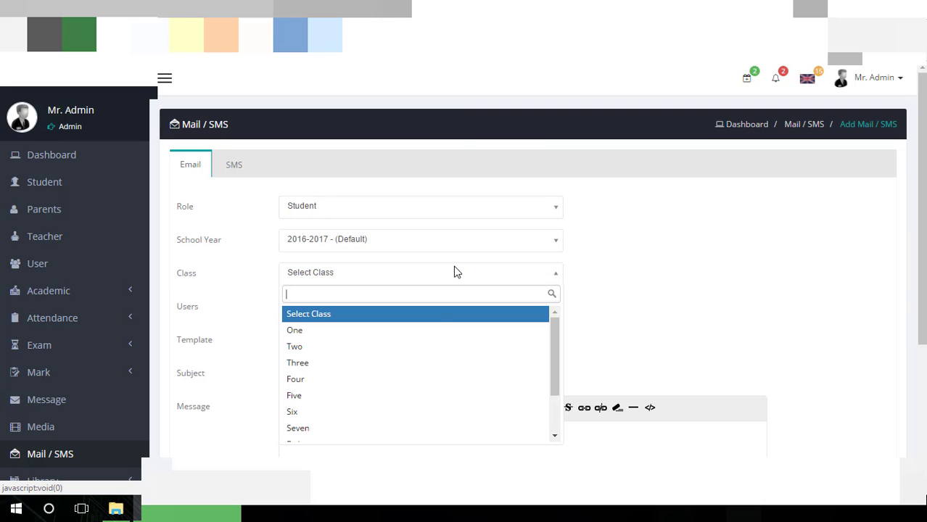
click(420, 331)
click(421, 304)
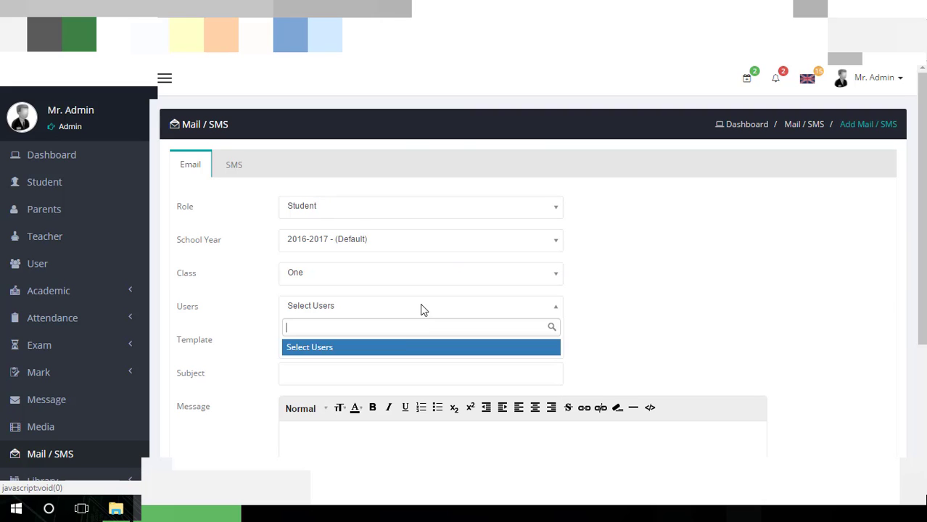
click(588, 308)
click(549, 315)
click(548, 315)
click(457, 341)
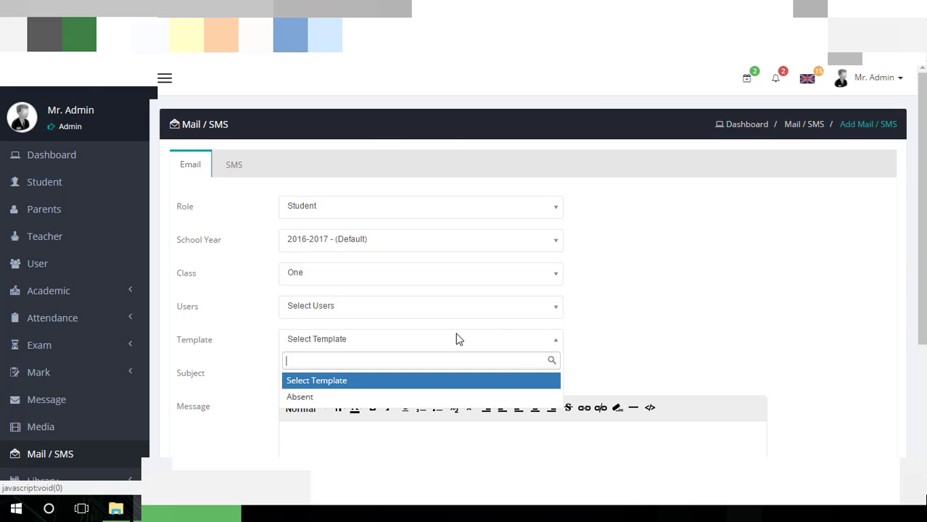
scroll(436, 337, down, 1)
click(324, 328)
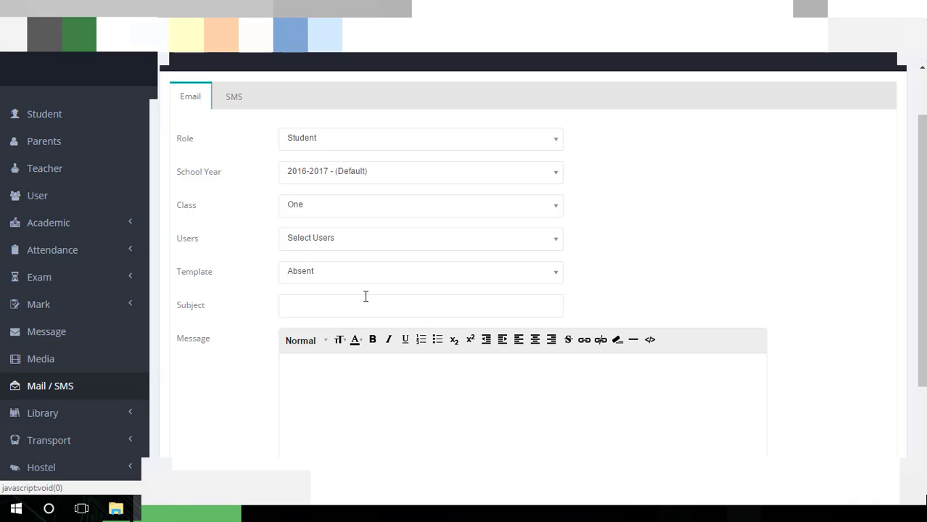
click(427, 305)
Go to the Library Member page
scroll(426, 305, down, 2)
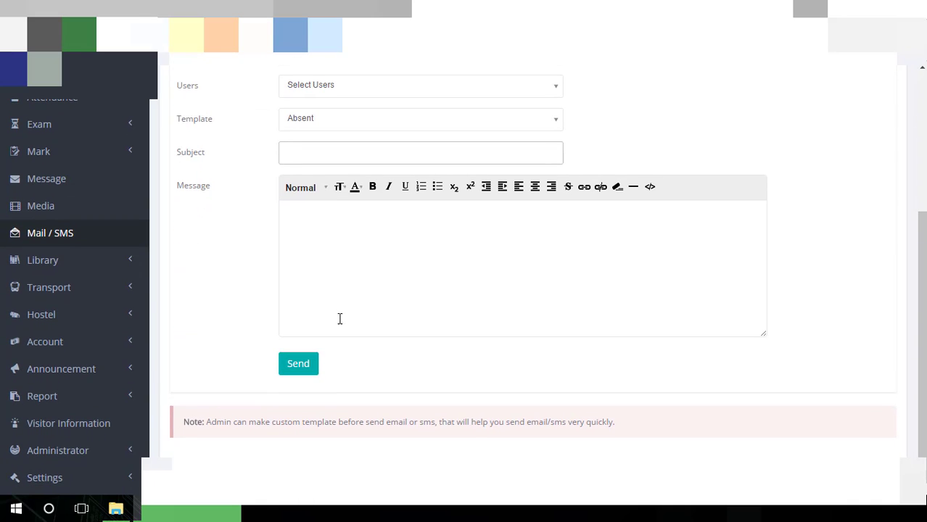
click(104, 259)
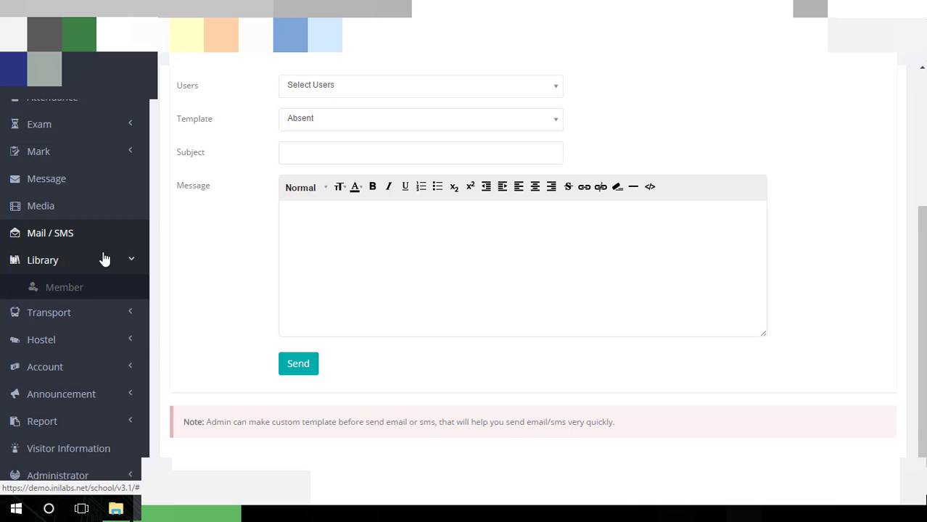
click(64, 288)
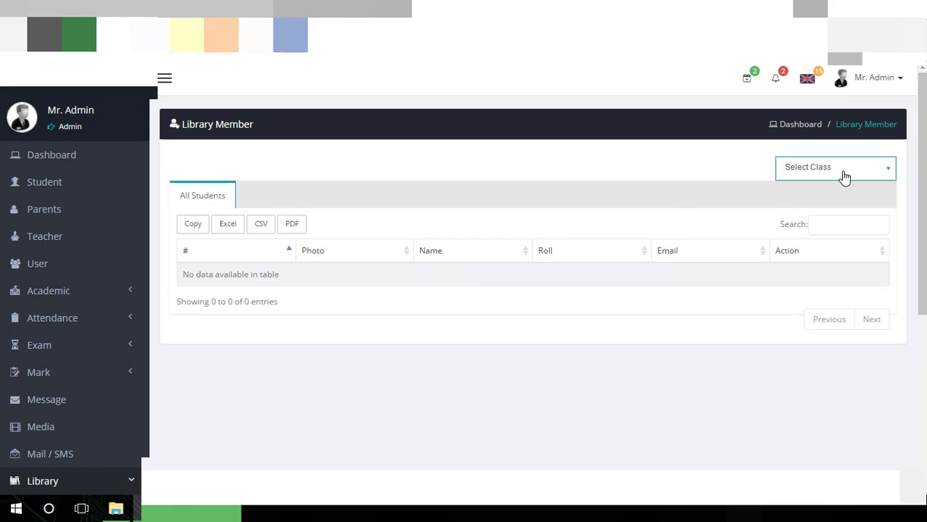
List class One library members, checking Sections A, B, C, then All Students
click(844, 174)
click(812, 233)
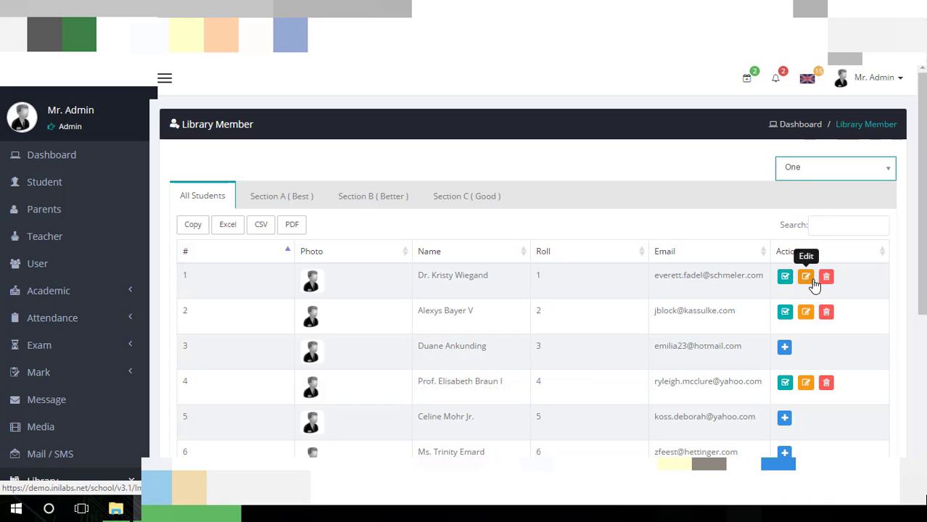
click(257, 199)
click(400, 197)
click(444, 198)
click(230, 200)
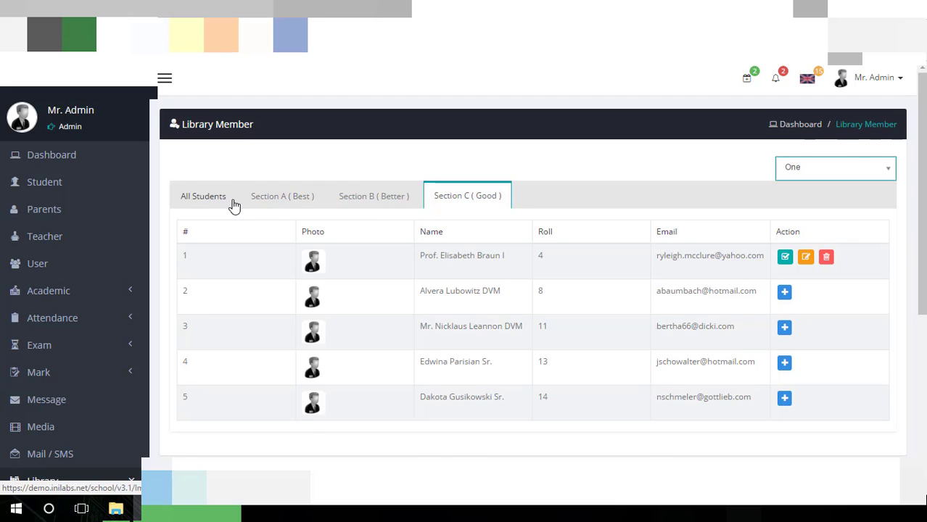
Scroll the member list and go to the Books page
scroll(305, 250, down, 5)
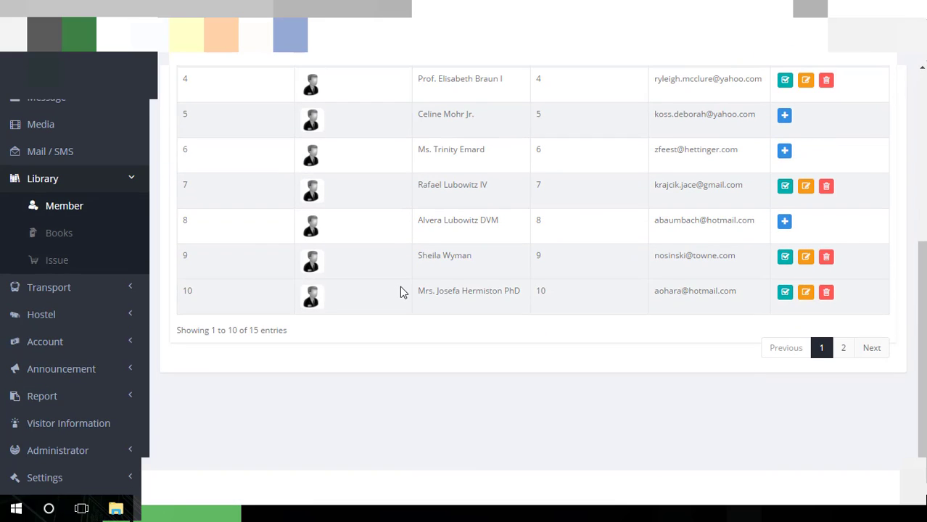
scroll(399, 291, up, 3)
scroll(400, 291, down, 2)
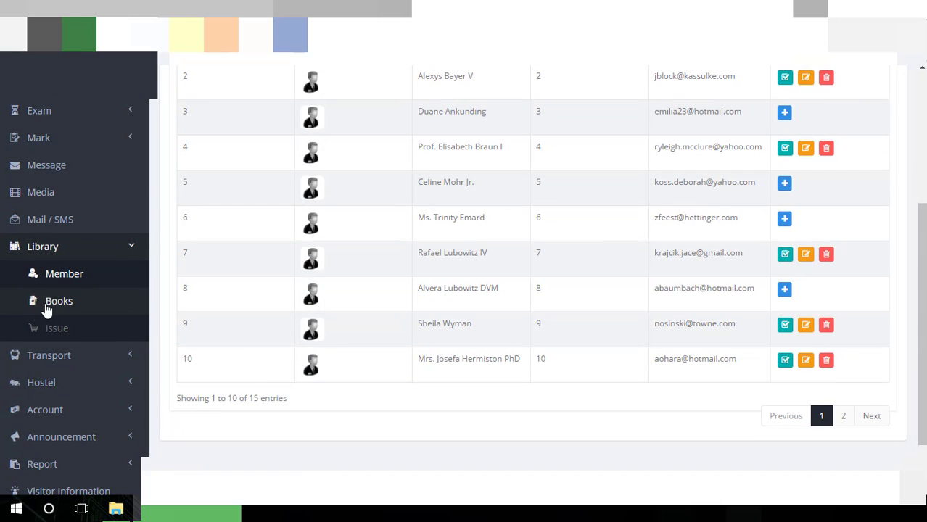
click(47, 310)
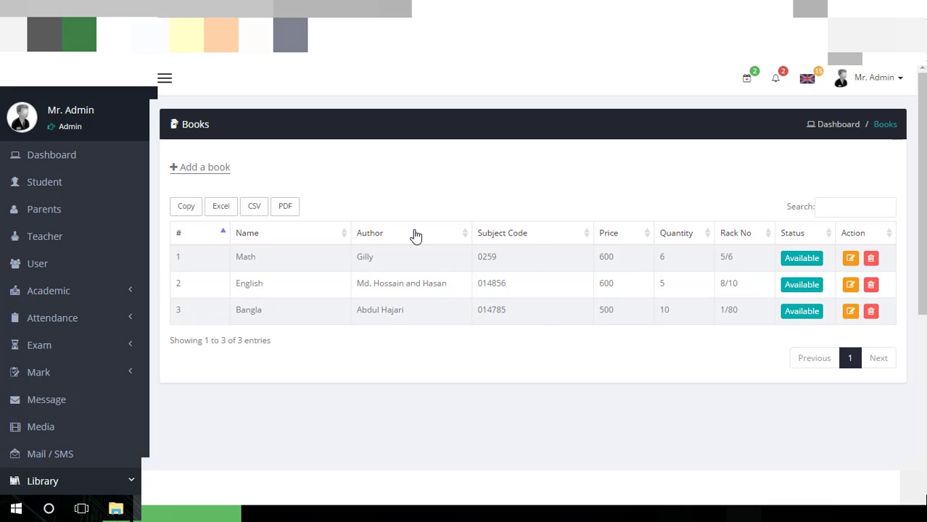
Open the Add Books form and step through its Name, Author, Subject Code, Price and Quantity fields
click(222, 173)
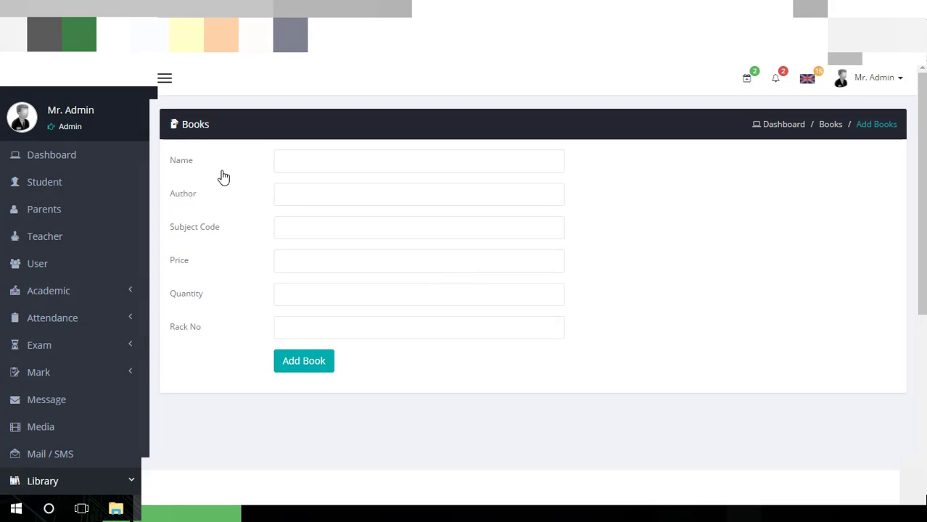
click(299, 166)
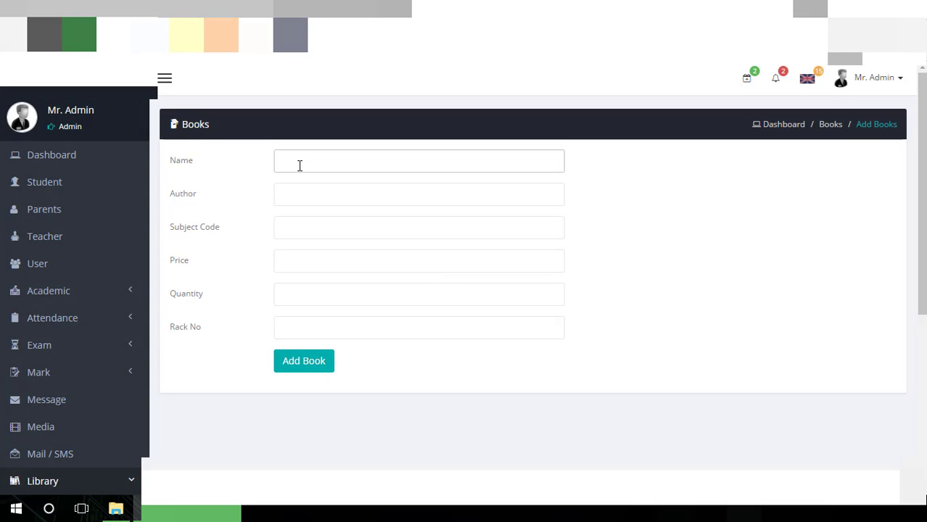
click(300, 187)
click(315, 221)
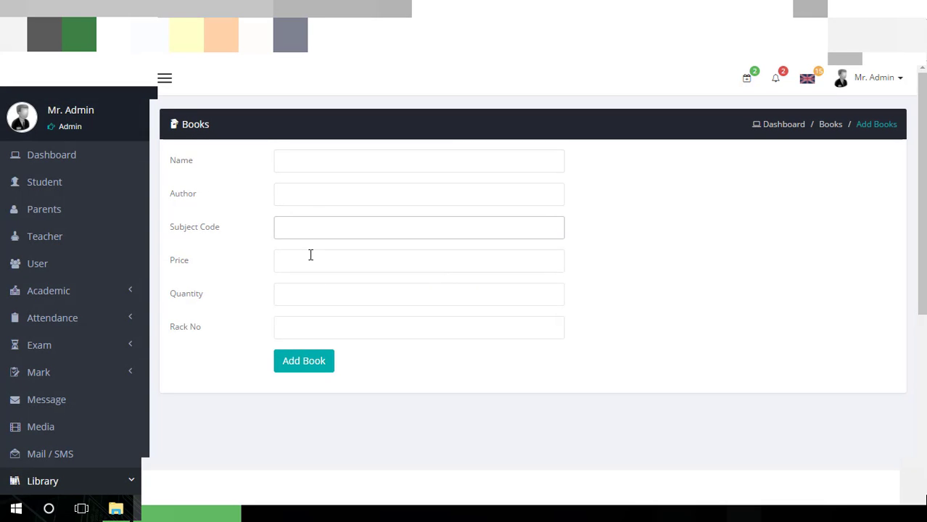
click(311, 256)
click(308, 289)
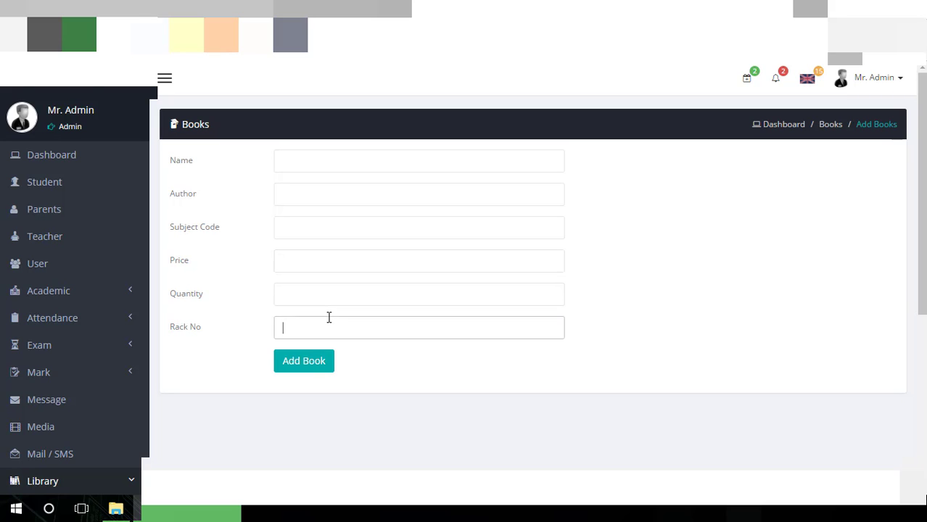
scroll(329, 317, down, 5)
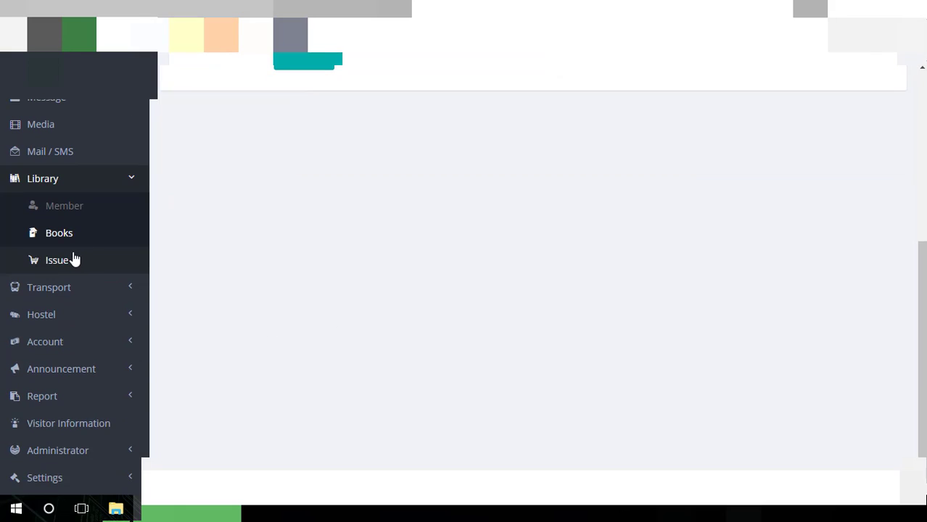
Start a new book issue and choose the Math book, auto-filling author Gilly and code 0259
click(73, 259)
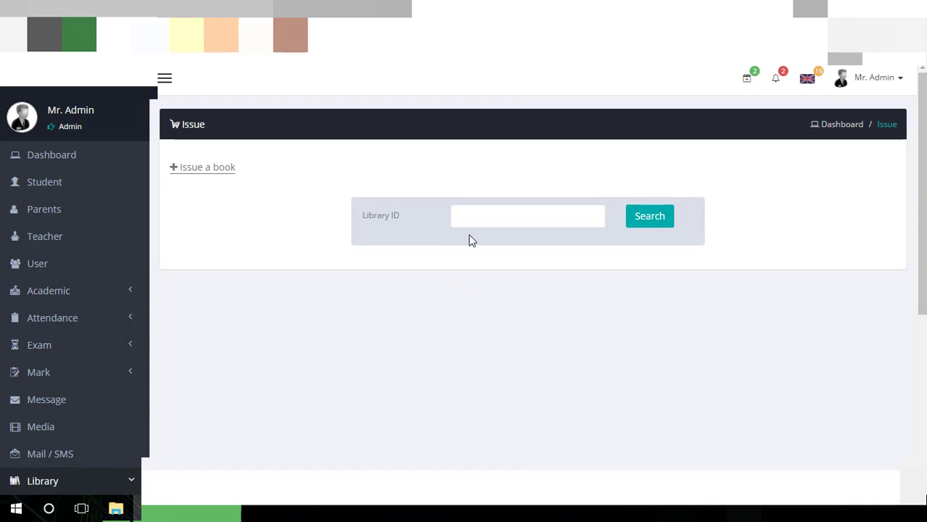
click(478, 224)
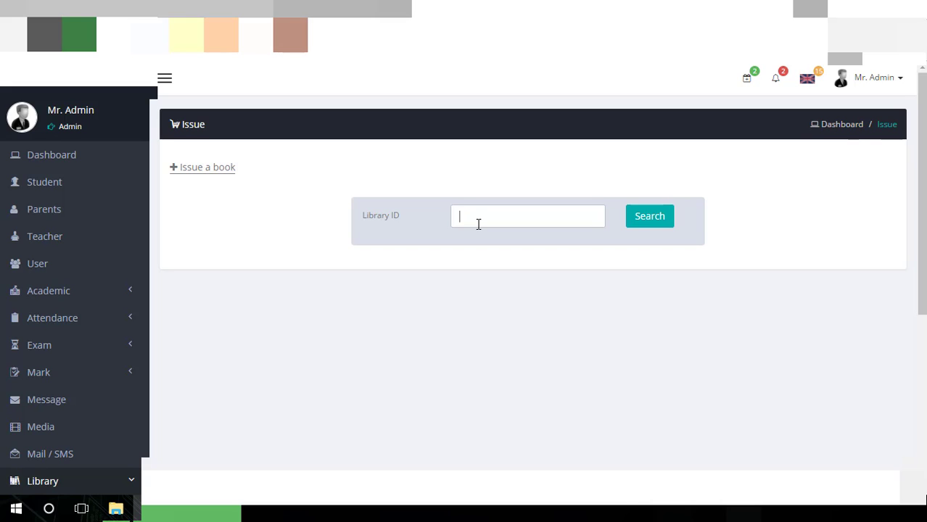
click(216, 169)
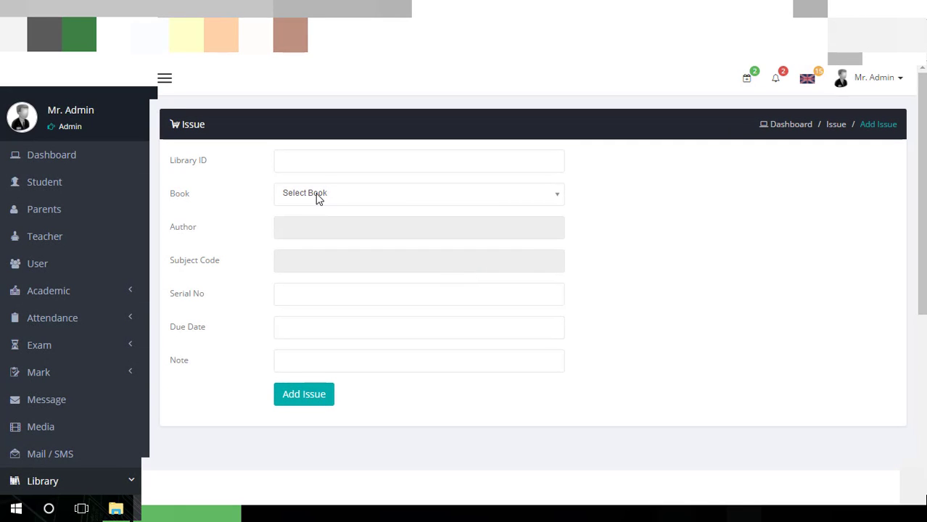
click(329, 168)
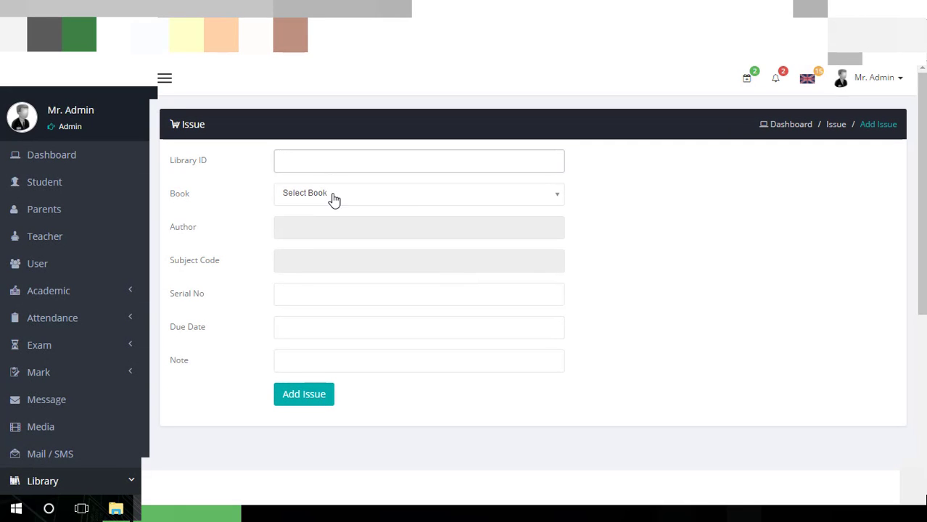
click(333, 197)
click(328, 251)
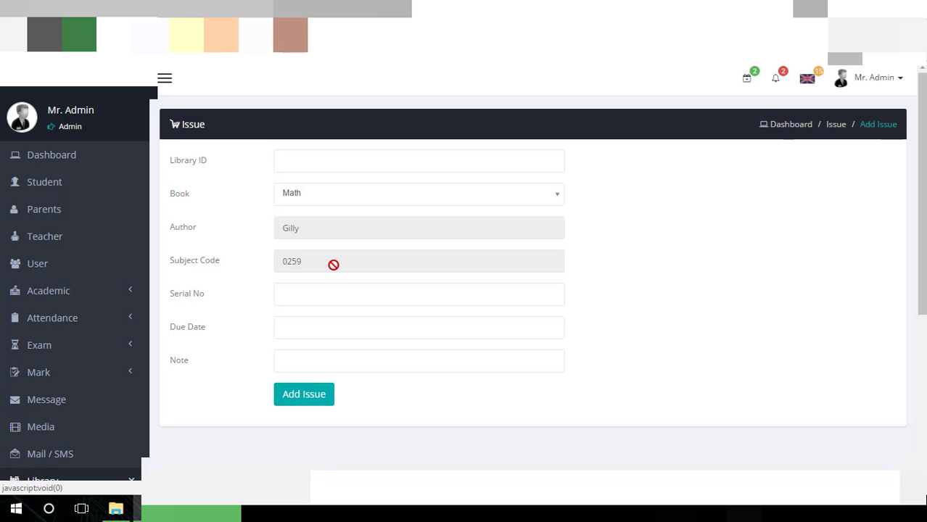
Go through the issue form's Serial No, Due Date and Note fields
click(336, 289)
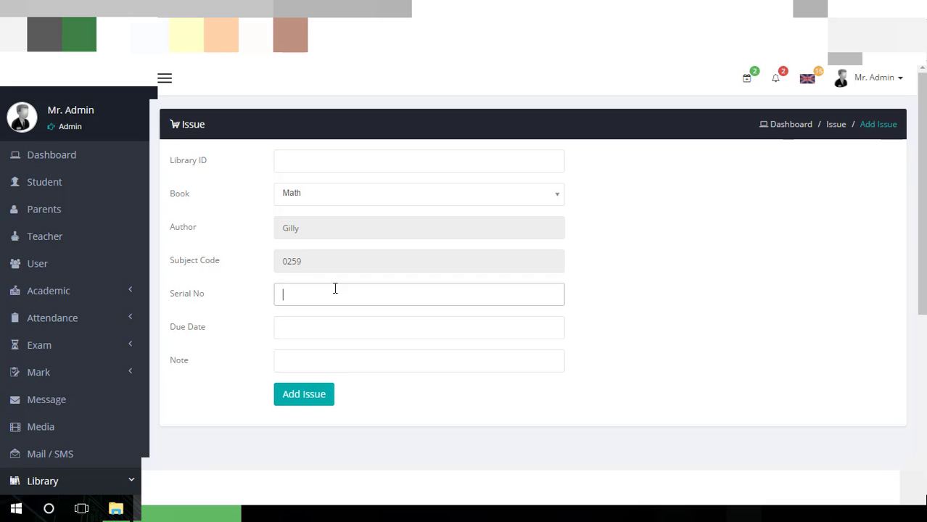
click(328, 323)
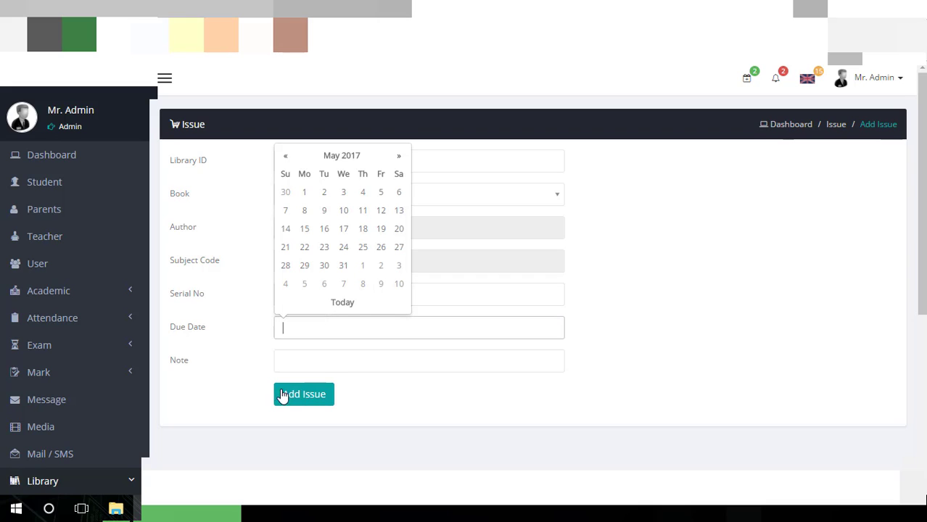
click(319, 357)
scroll(310, 357, down, 2)
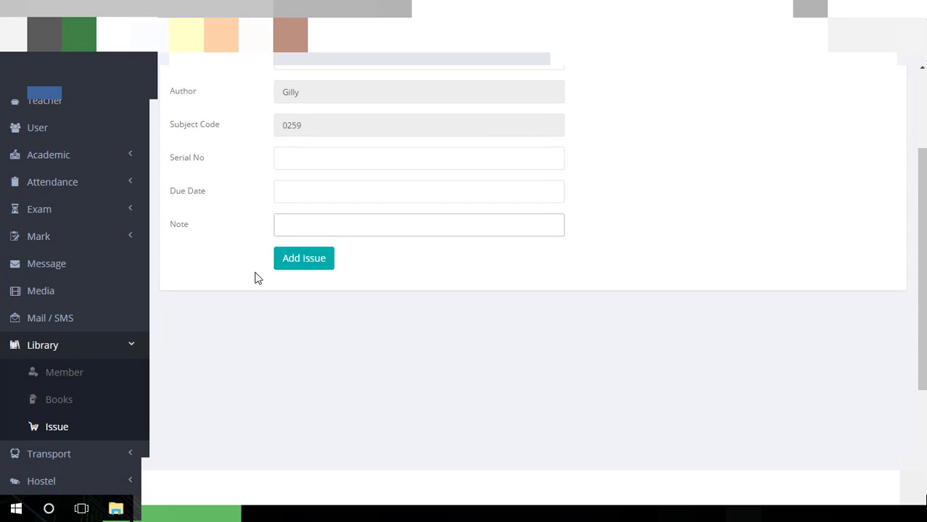
scroll(218, 319, down, 2)
click(114, 319)
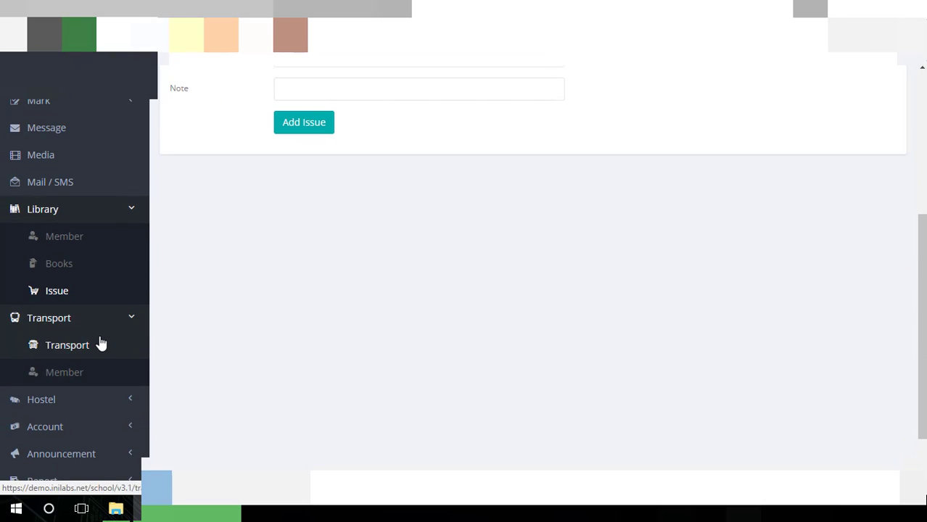
click(101, 344)
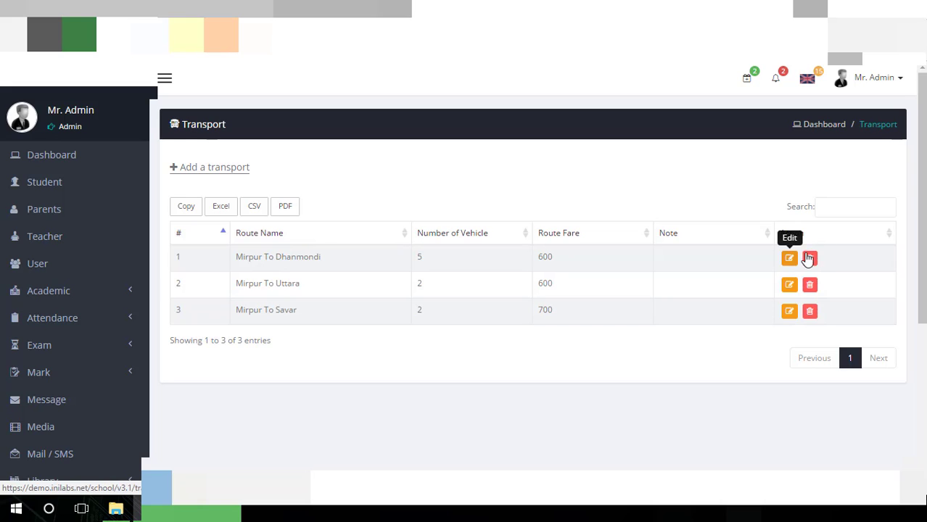
click(192, 175)
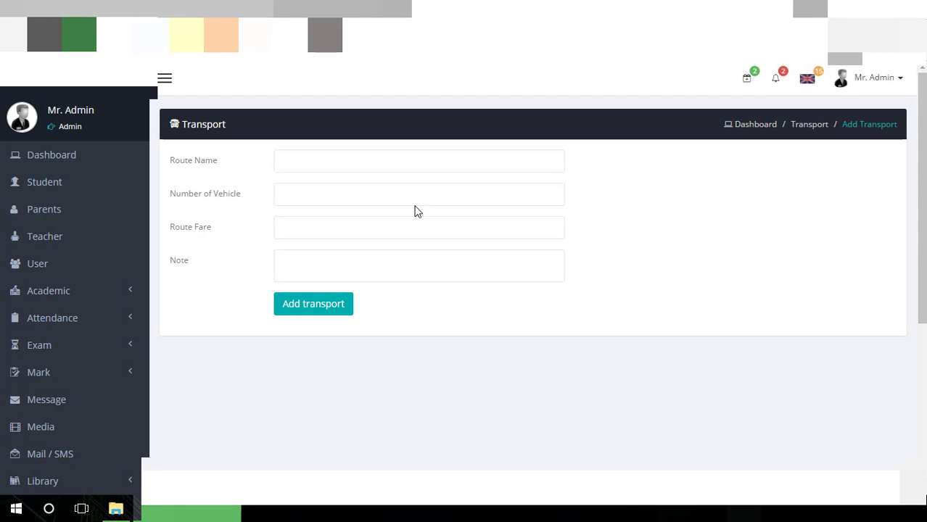
click(398, 160)
click(388, 196)
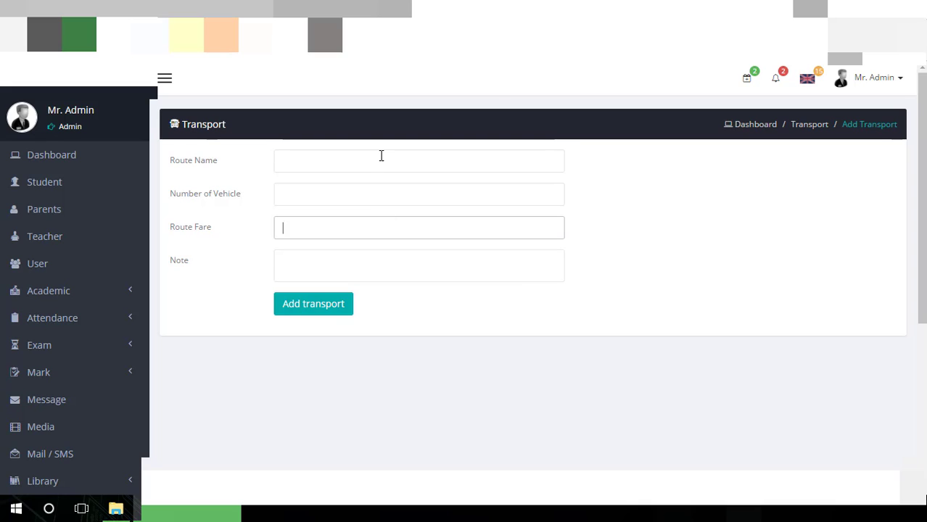
click(381, 156)
click(378, 187)
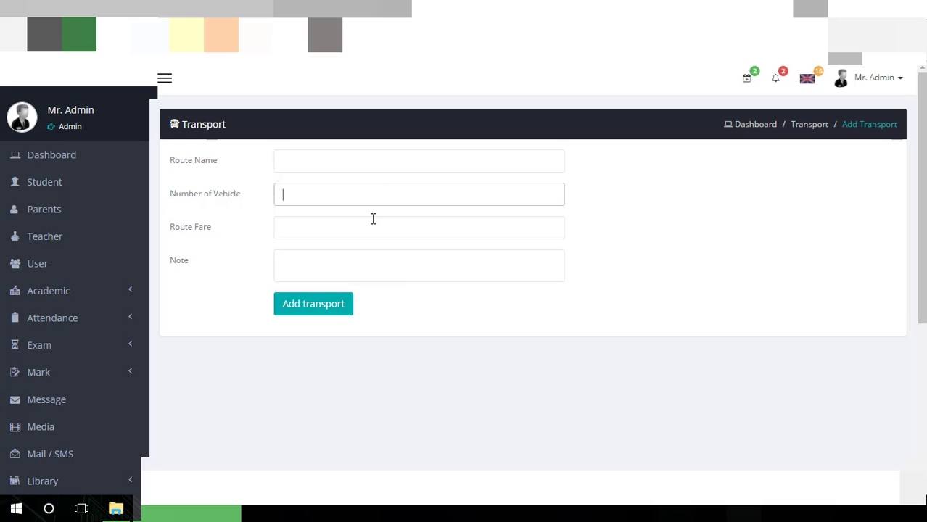
click(373, 219)
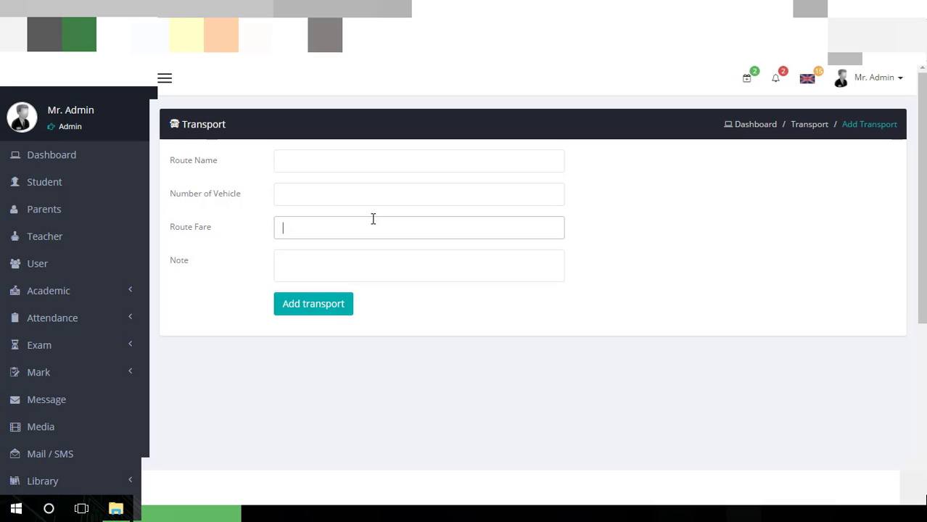
scroll(227, 279, down, 3)
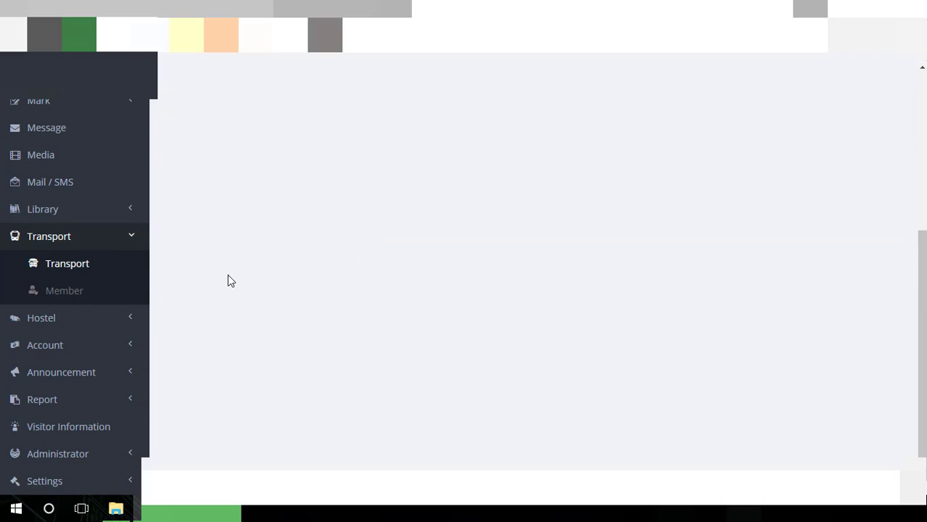
List the transport members of class One
click(47, 289)
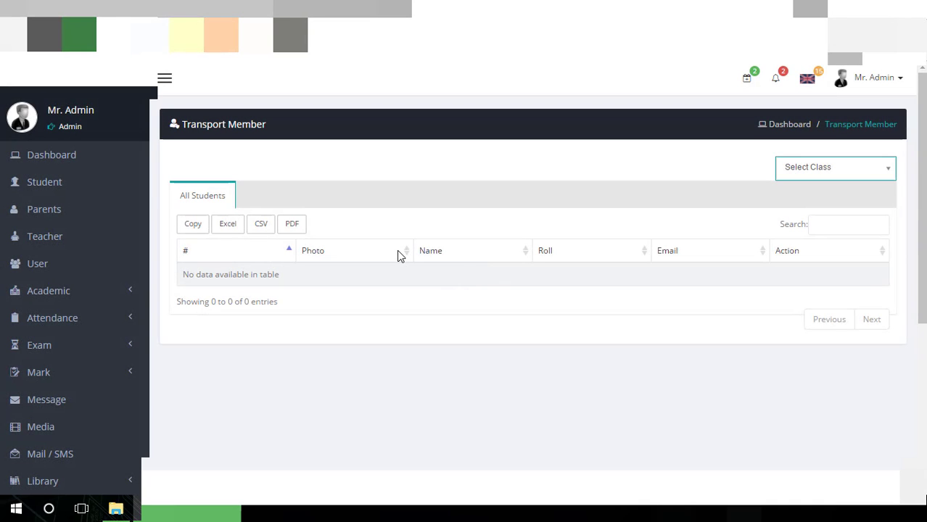
click(798, 169)
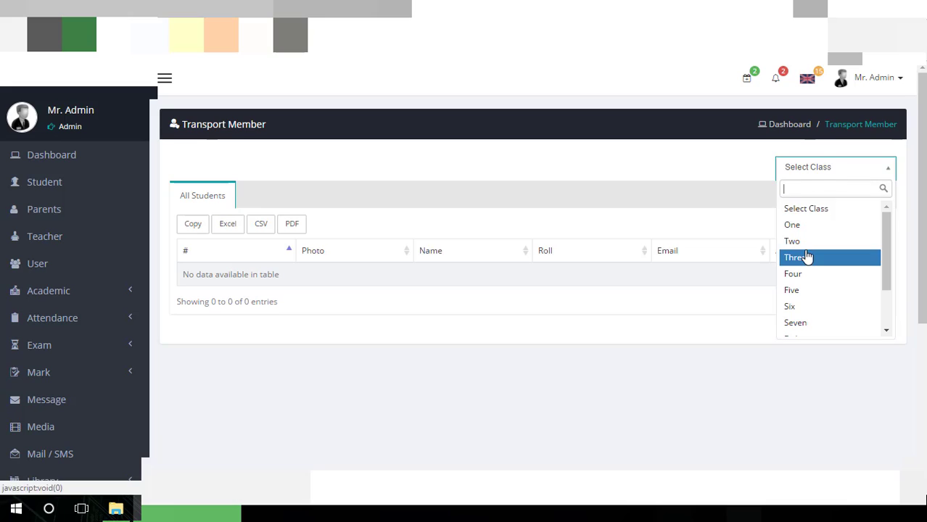
click(801, 232)
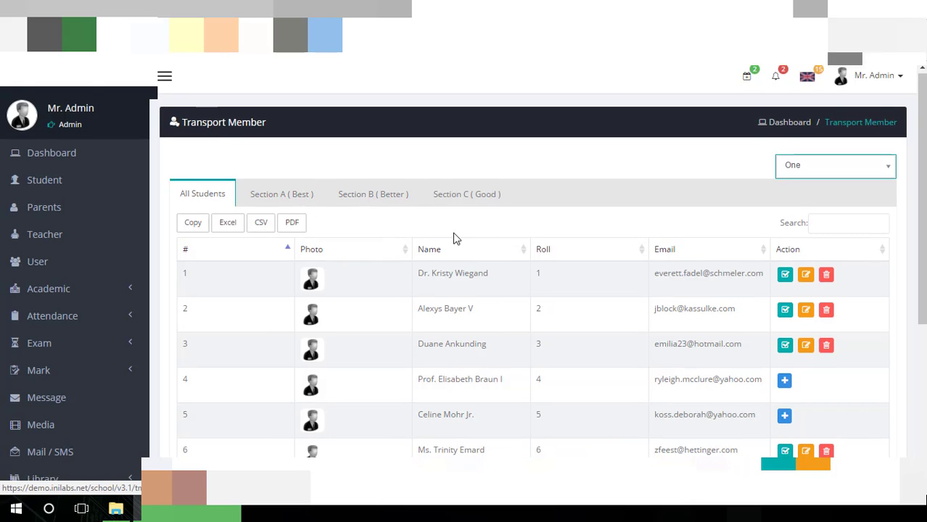
scroll(454, 238, down, 4)
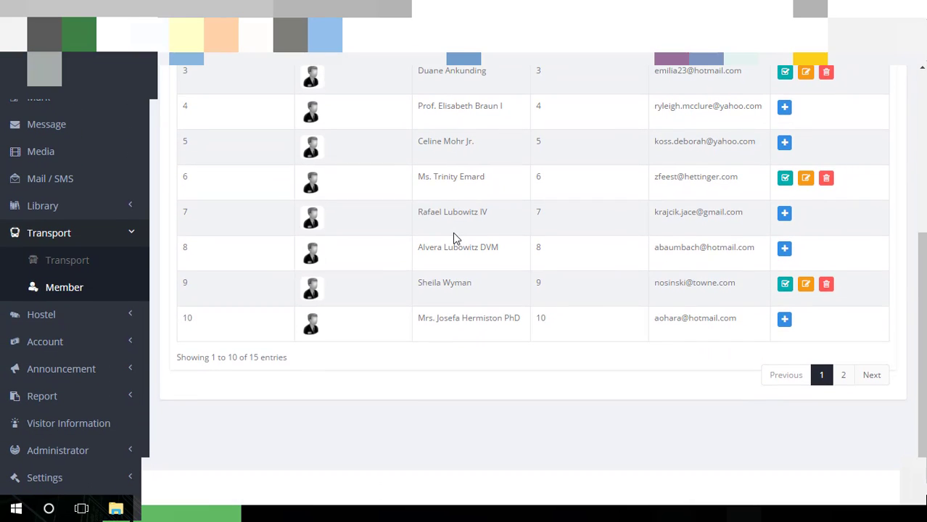
scroll(454, 238, up, 3)
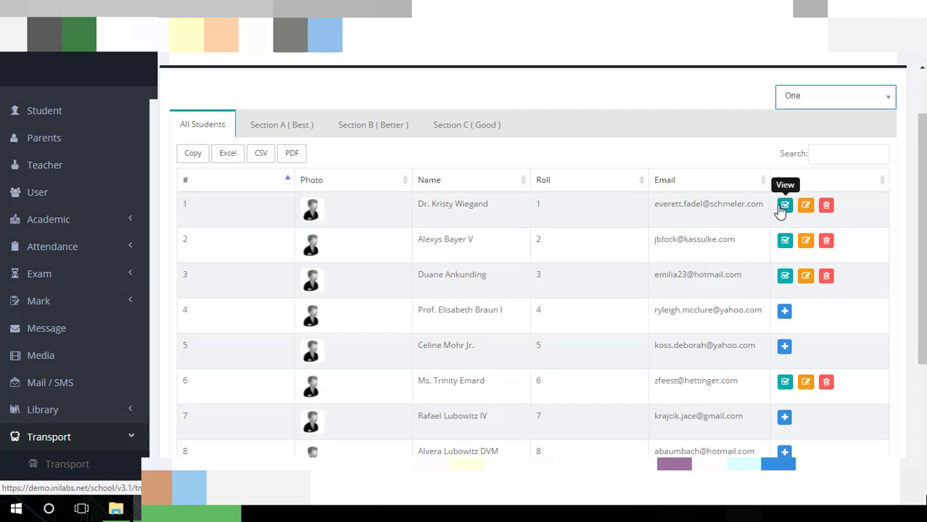
View the first student's transport profile with route, fee and personal details
click(785, 207)
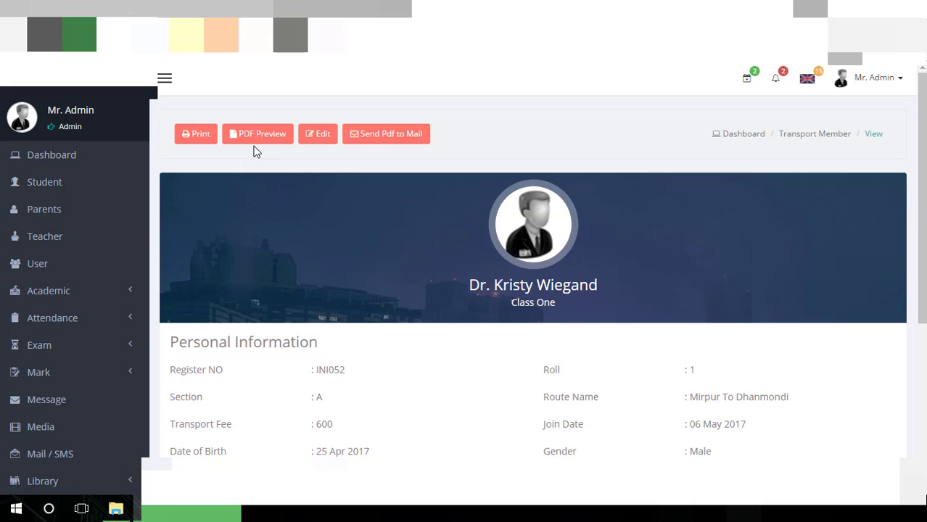
scroll(438, 234, down, 4)
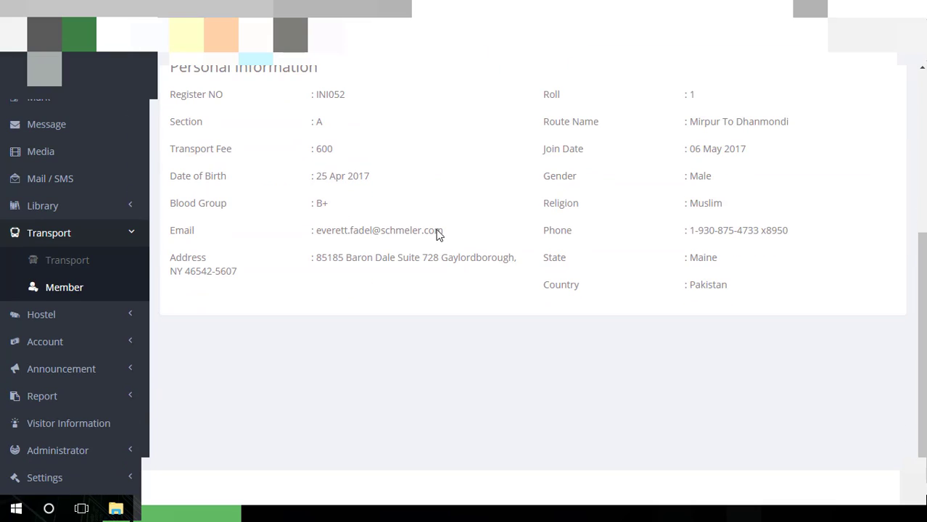
click(74, 315)
Start adding a hostel and set its type to Combine
click(74, 348)
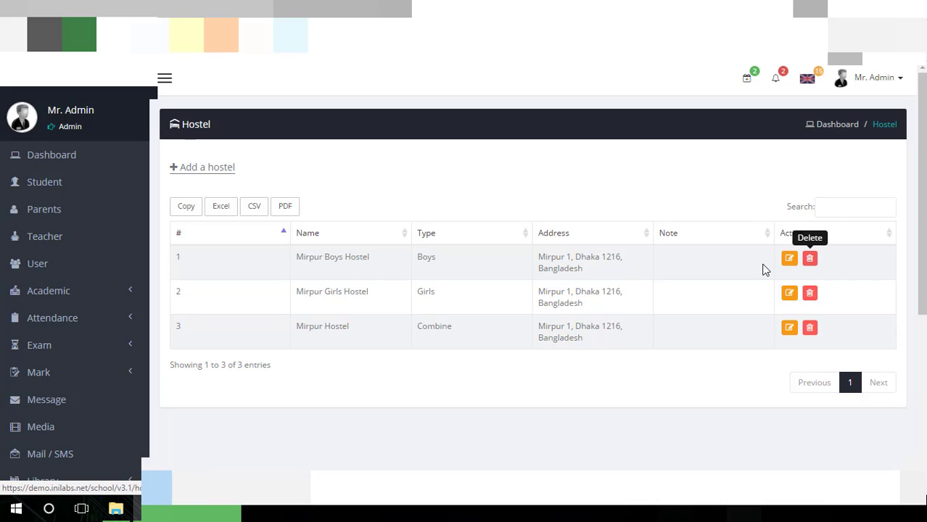
click(218, 172)
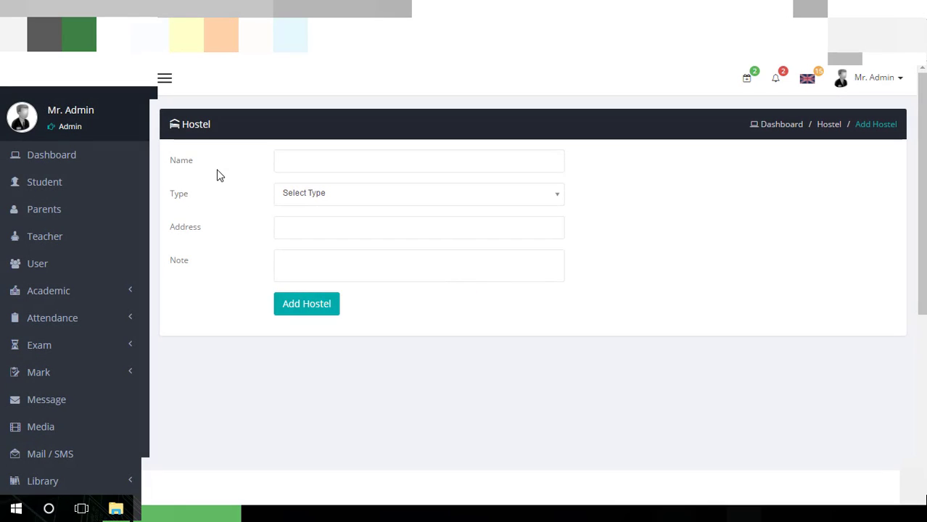
click(321, 204)
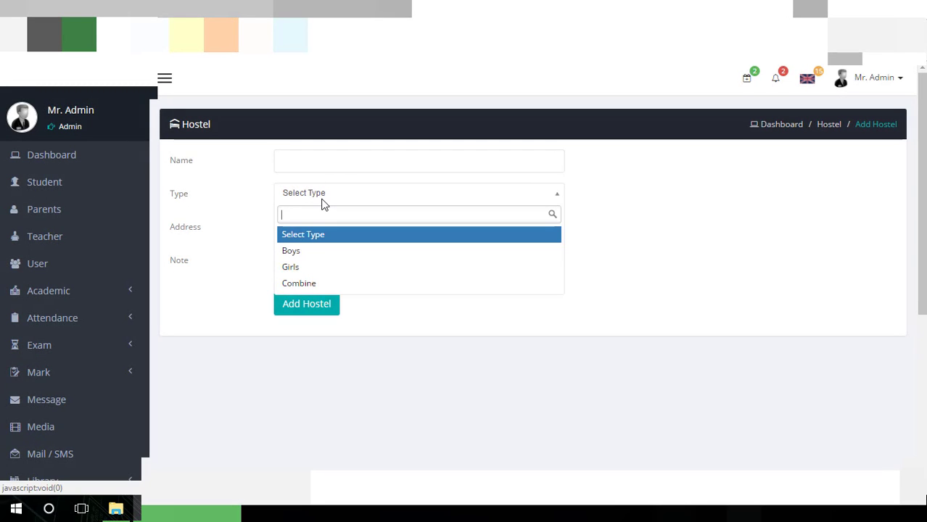
click(320, 251)
click(333, 203)
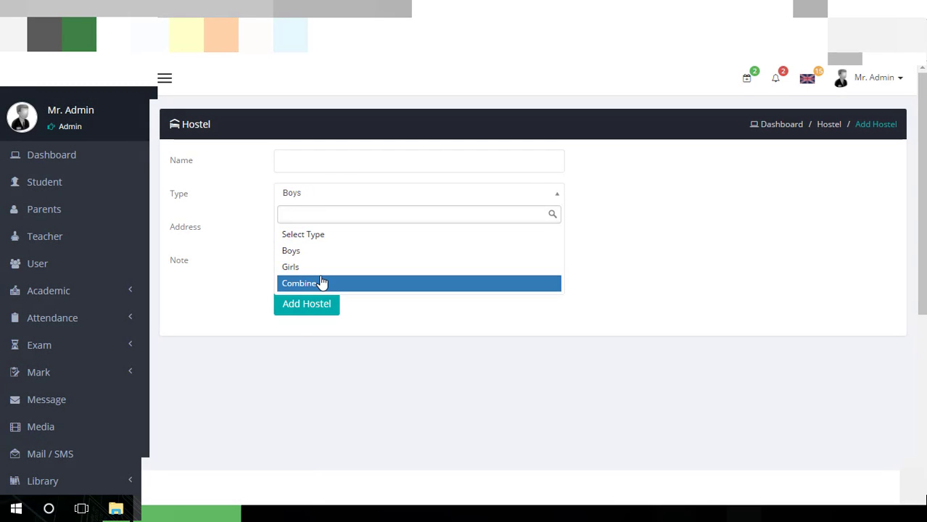
click(321, 284)
Move through the new hostel's Address and Note fields
click(321, 218)
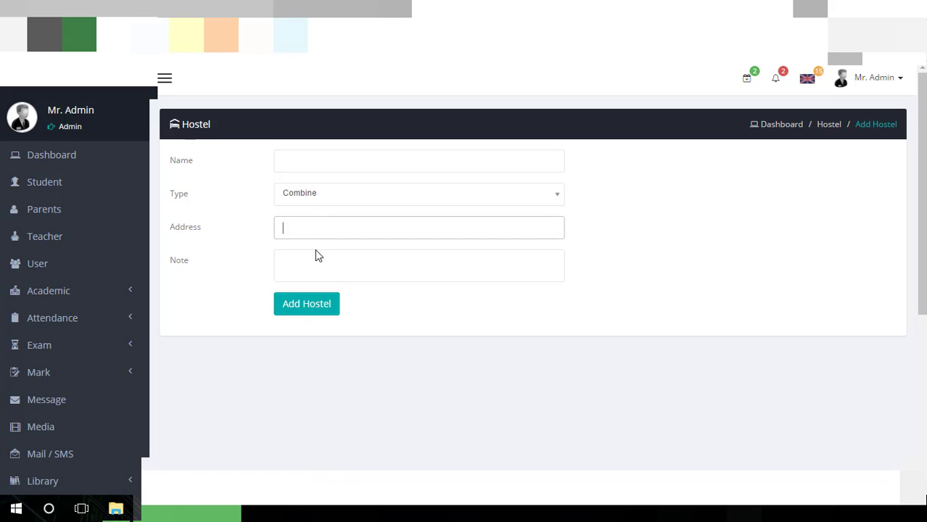
click(317, 249)
scroll(317, 250, down, 2)
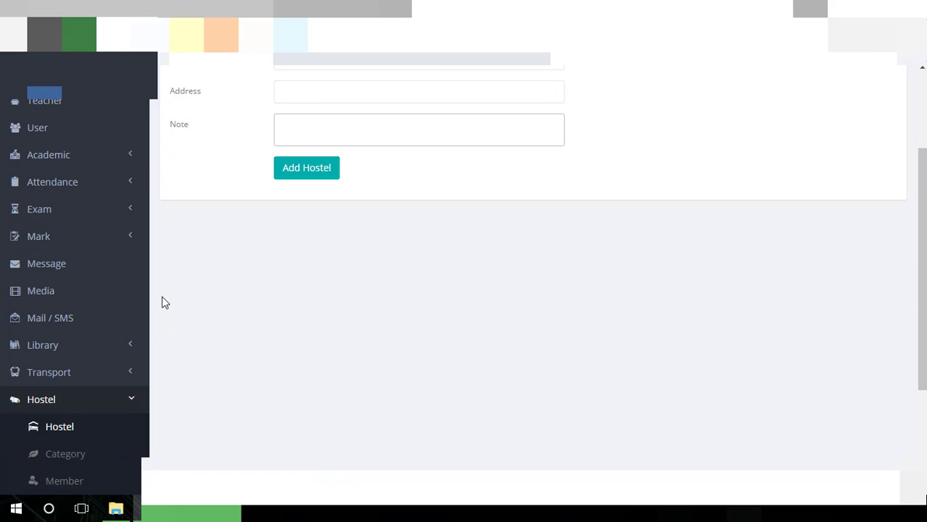
scroll(162, 296, down, 3)
Review the hostel categories and start a new category for Mirpur Boys Hostel
click(65, 289)
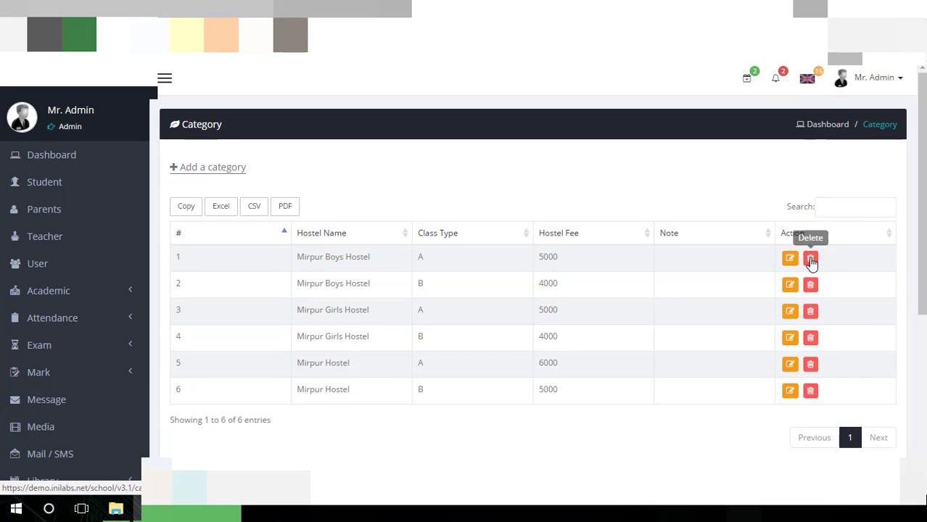
click(213, 168)
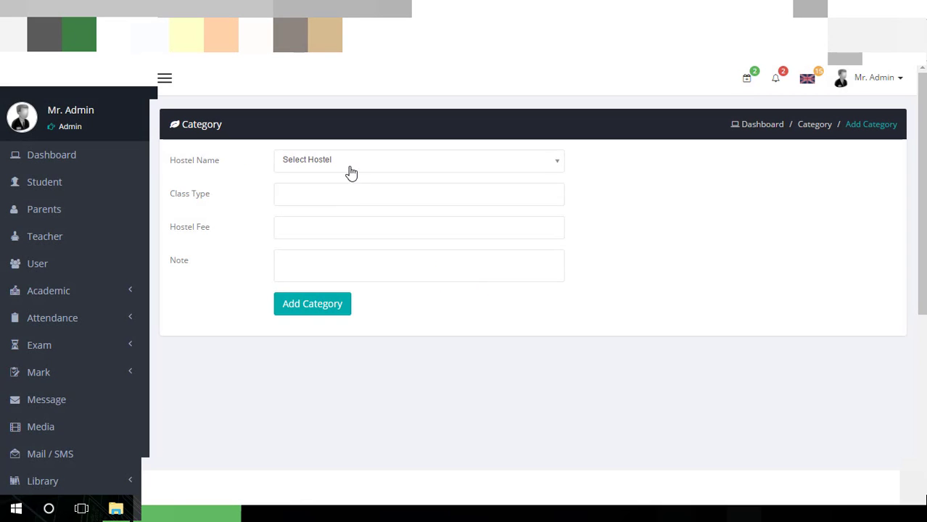
click(349, 167)
click(348, 218)
Visit the Class Type and Note fields, then go to the Hostel Member page
click(351, 197)
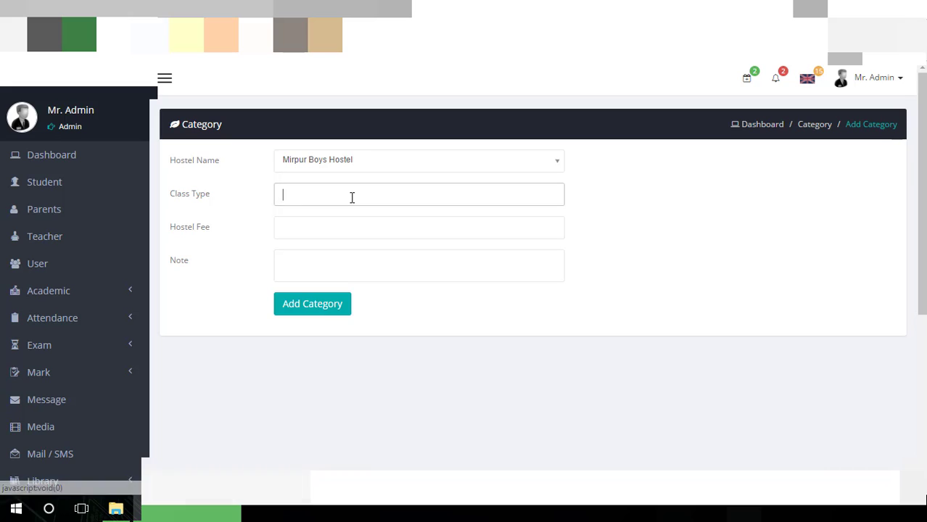
click(356, 266)
click(282, 302)
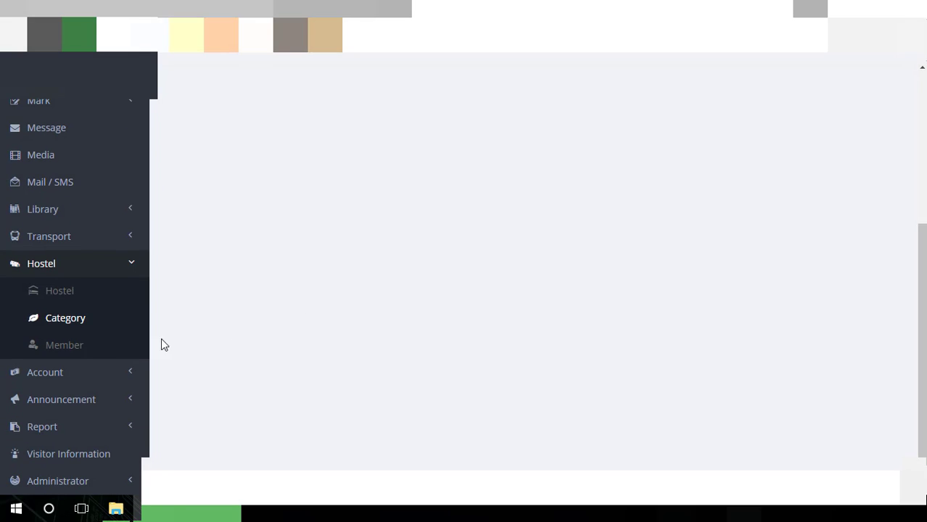
click(90, 346)
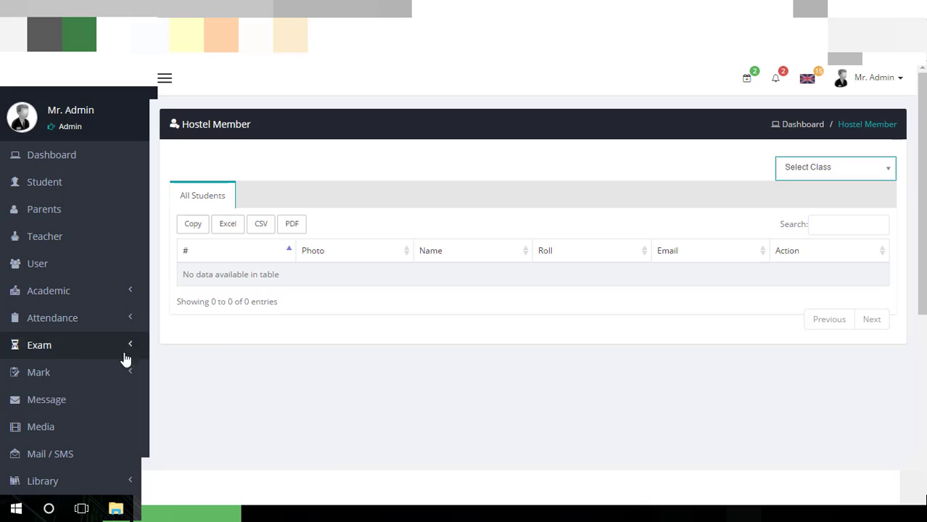
Filter the hostel member list to class One and scroll through its students
click(807, 180)
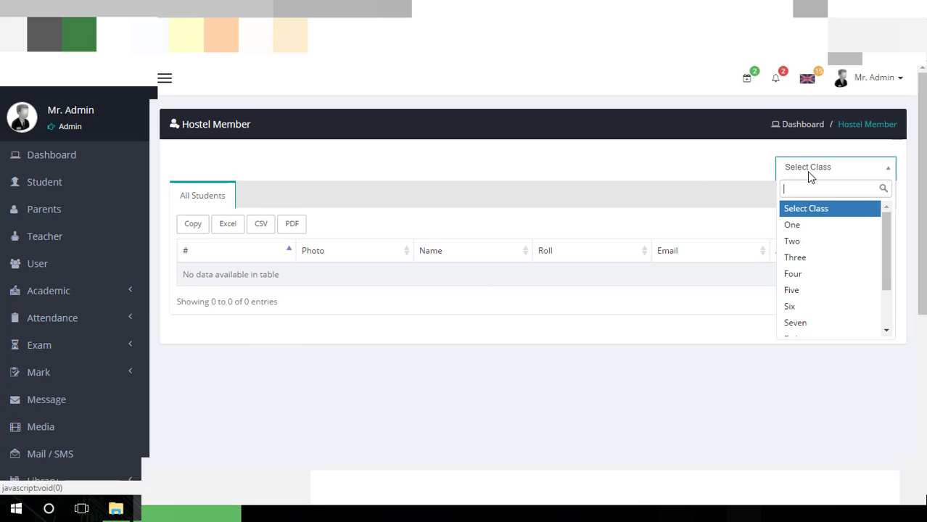
click(805, 228)
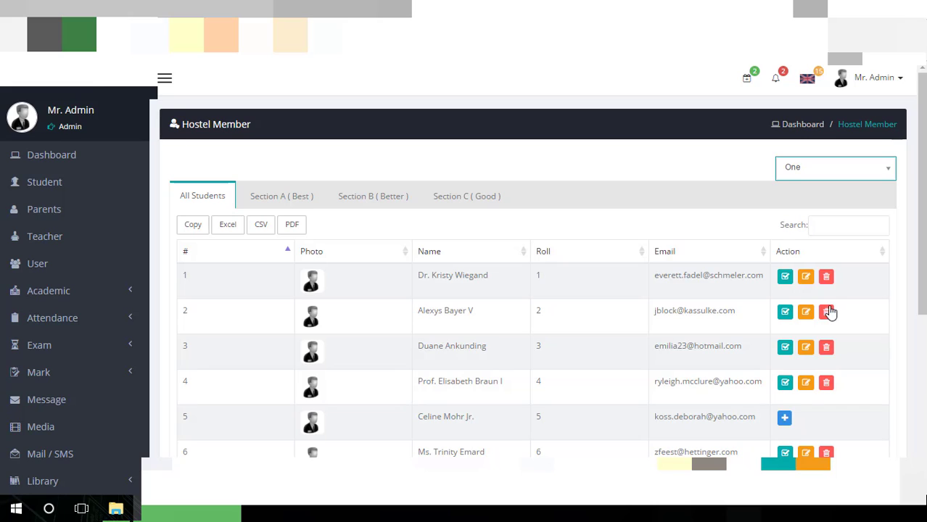
scroll(828, 312, down, 2)
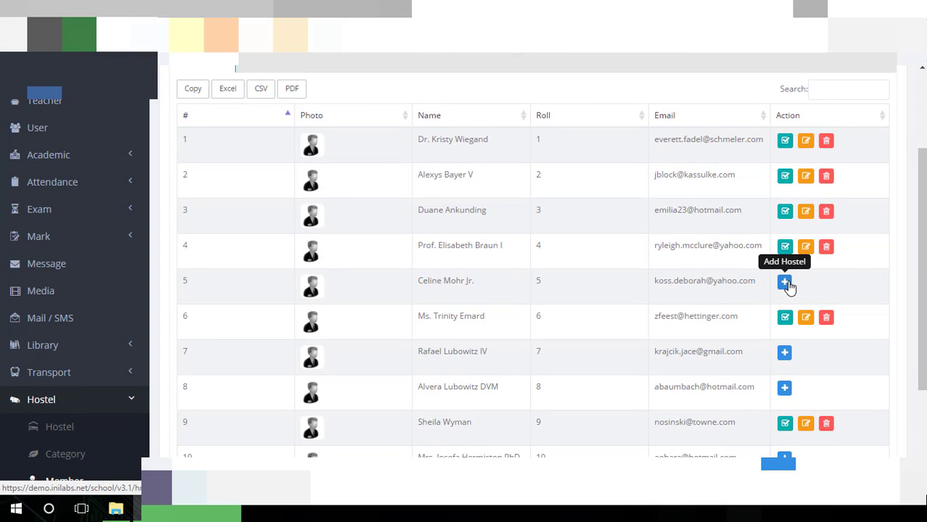
scroll(790, 287, down, 3)
On table page 2, start adding a hostel for the student in row 11
click(847, 353)
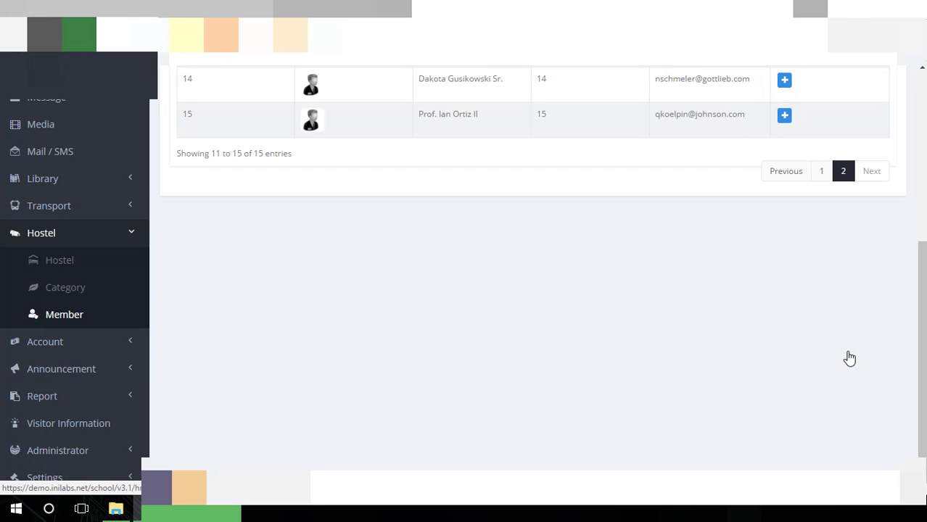
scroll(779, 286, up, 5)
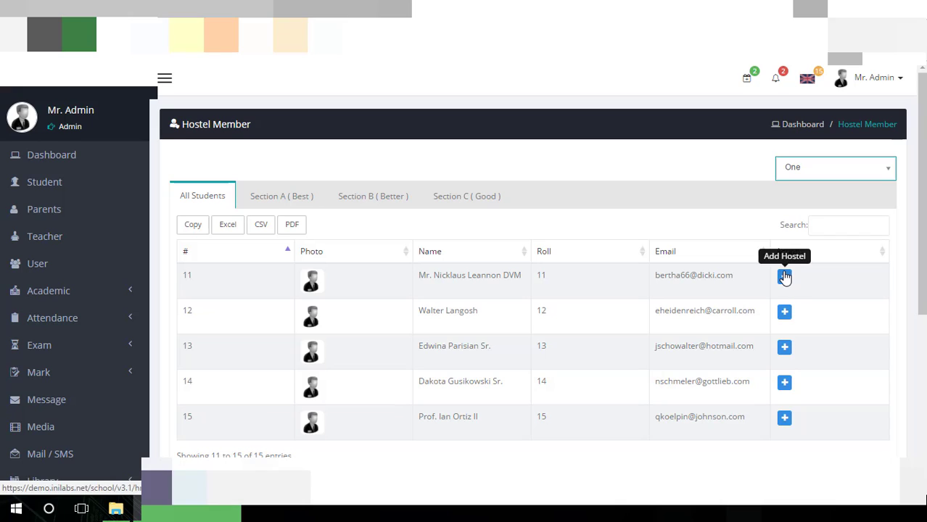
click(785, 276)
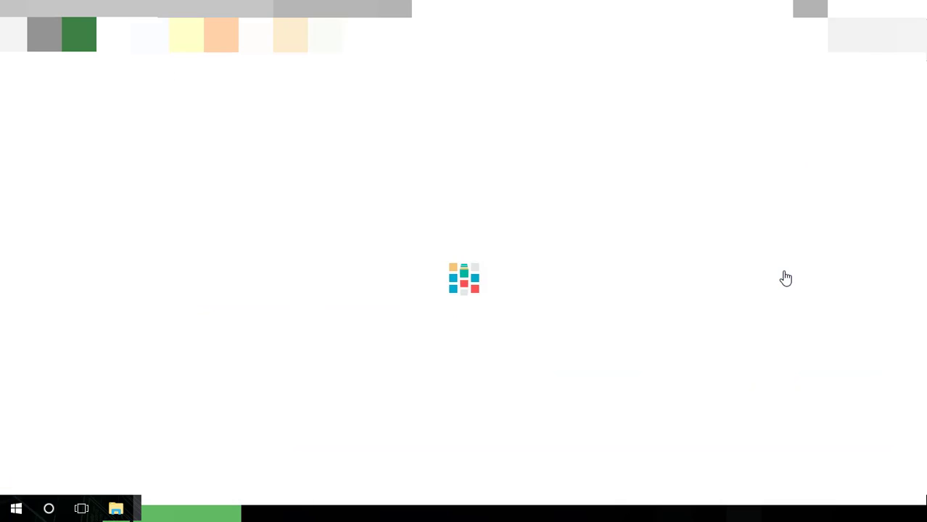
Assign the student to Mirpur Boys Hostel with class type A
click(454, 160)
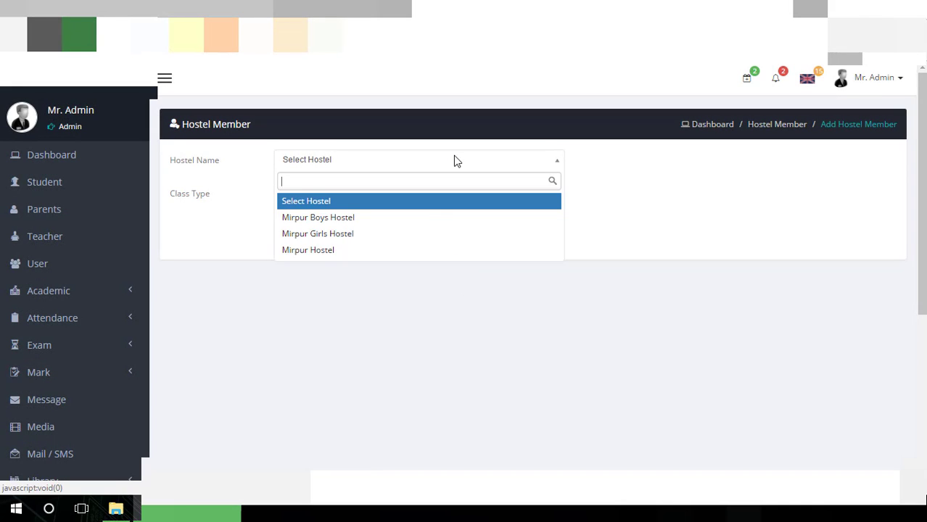
click(425, 214)
click(423, 196)
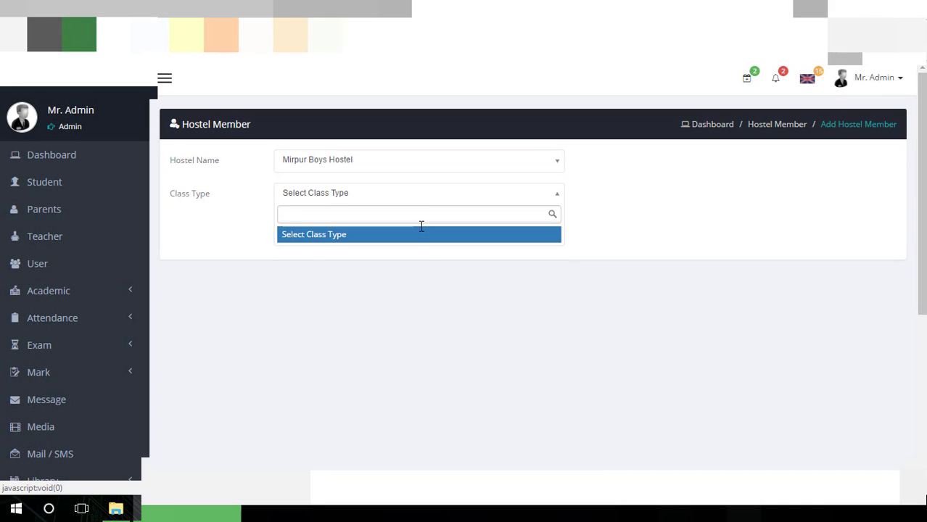
click(426, 267)
click(440, 196)
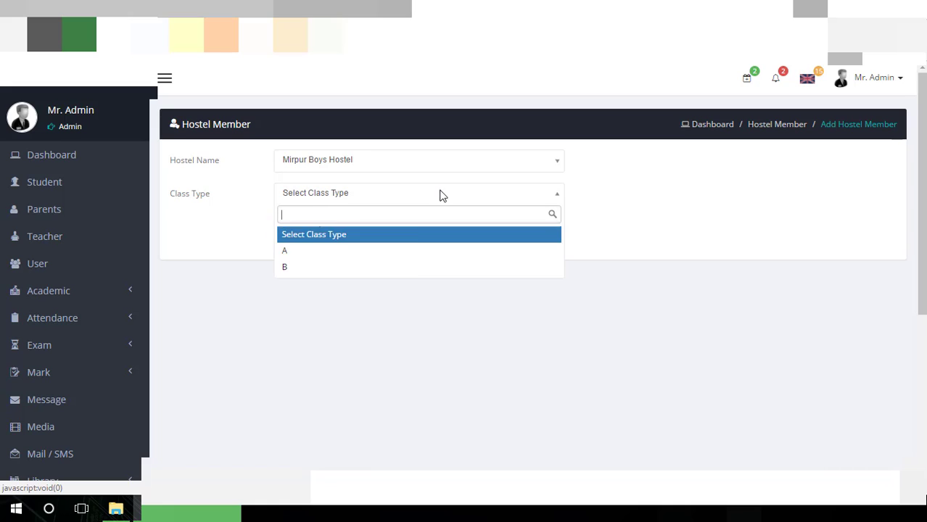
click(415, 251)
click(336, 230)
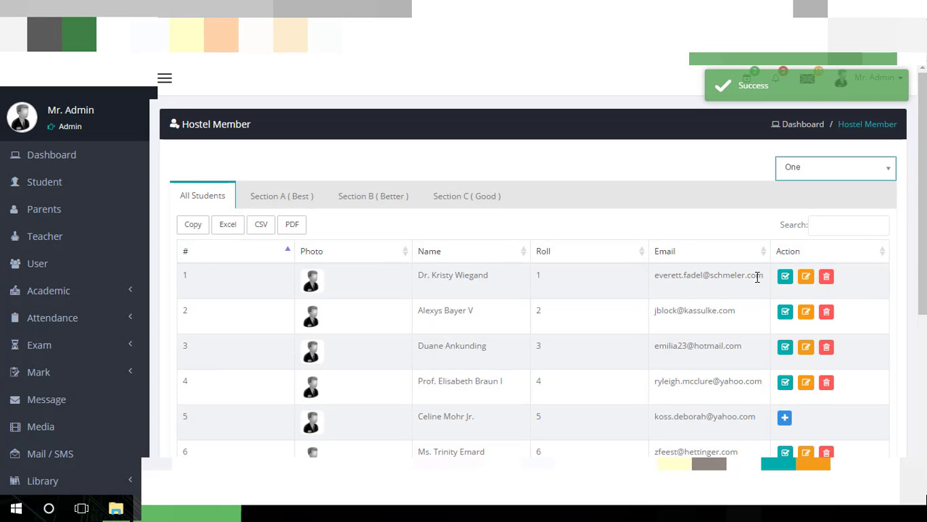
Show the Section A hostel members, then switch to Section C (Good)
click(296, 197)
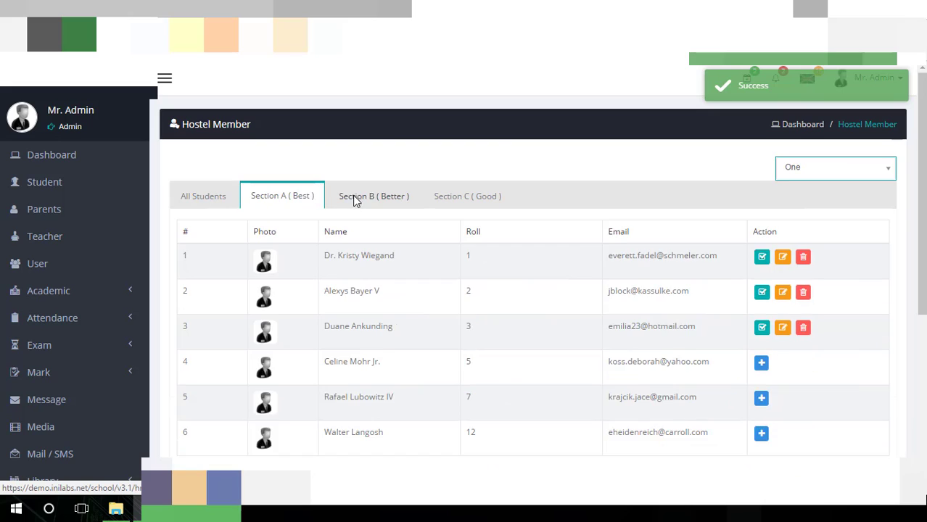
click(490, 203)
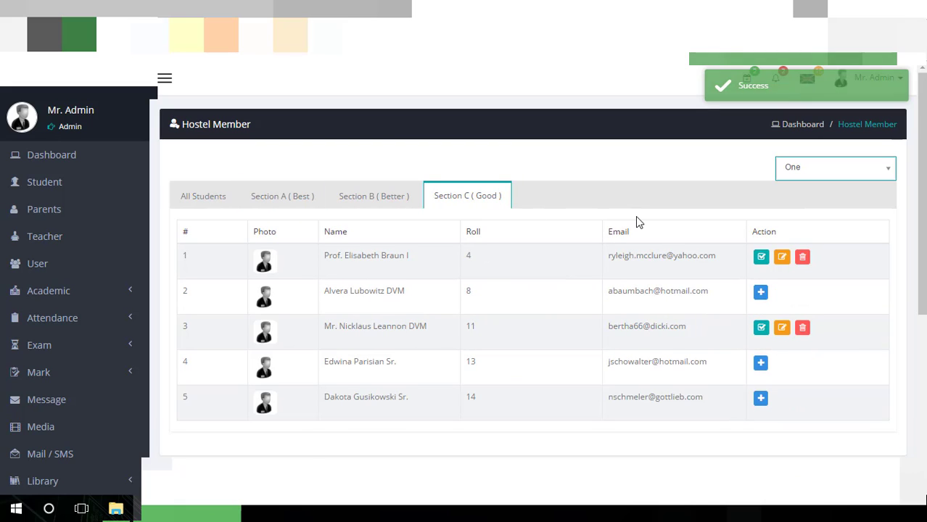
scroll(635, 216, down, 2)
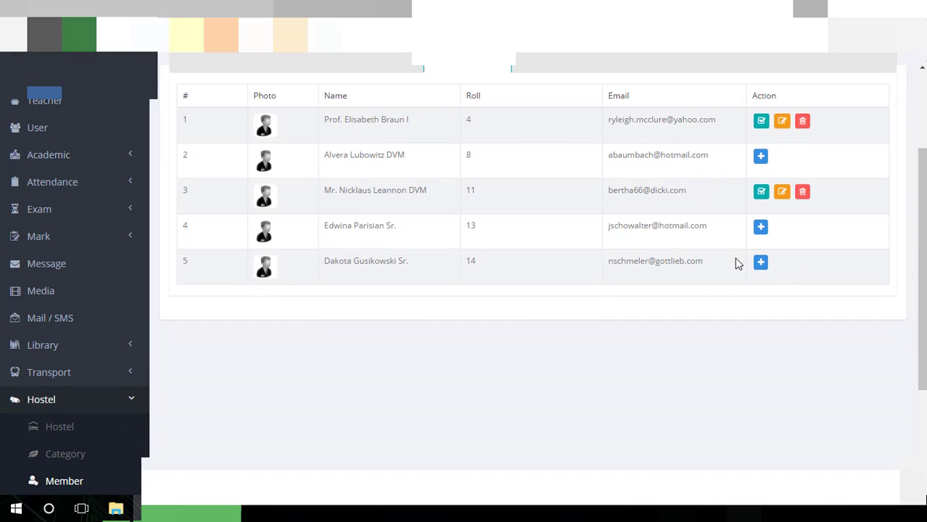
scroll(106, 268, down, 2)
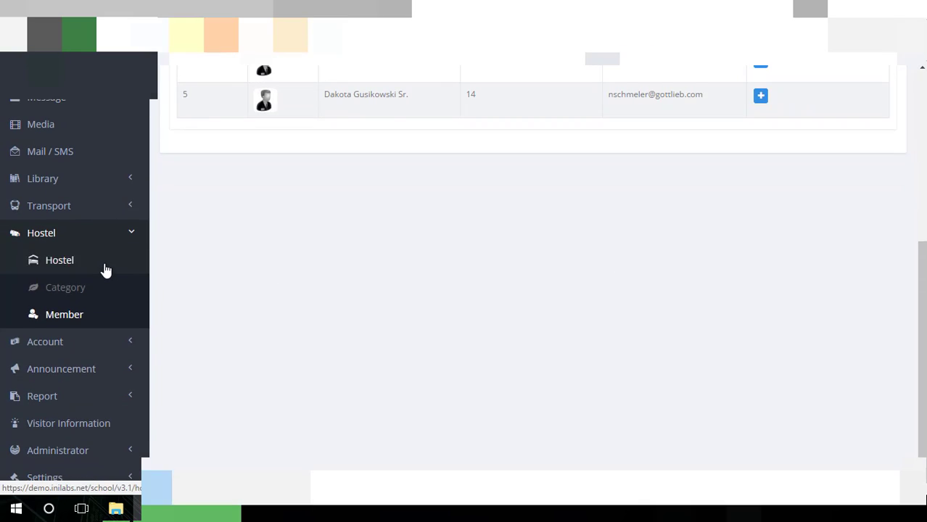
Open Account > Fee Types and review the eight listed fee types
click(105, 349)
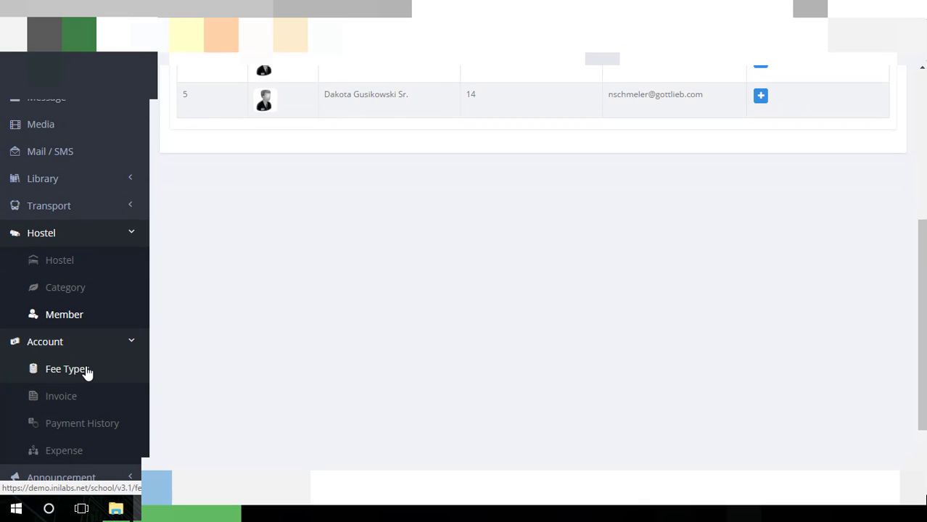
click(87, 372)
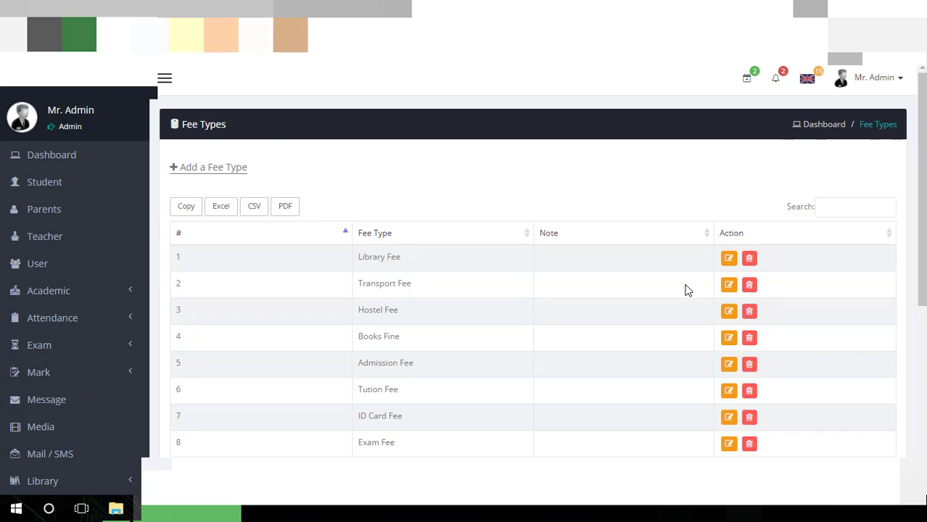
scroll(685, 288, down, 3)
scroll(706, 304, up, 2)
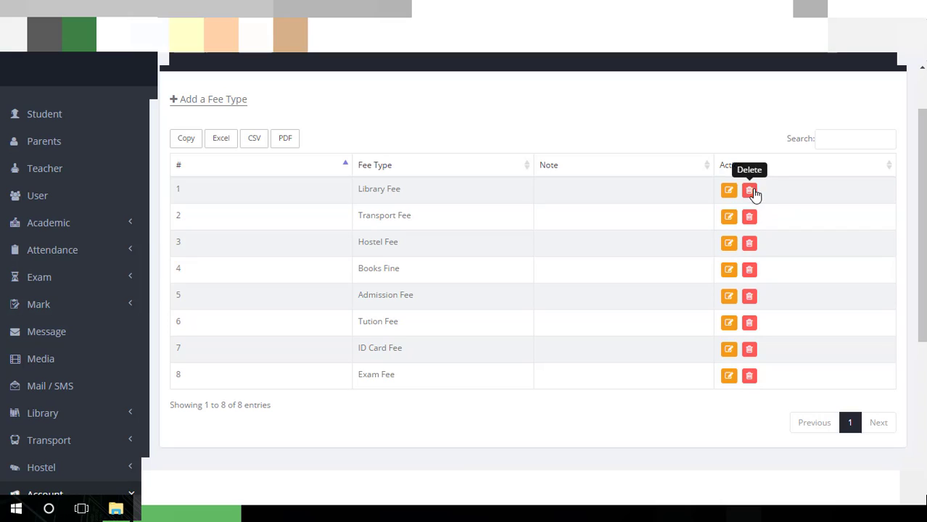
Open the Add Fee Type form and visit its Fee Type and Note fields
click(231, 103)
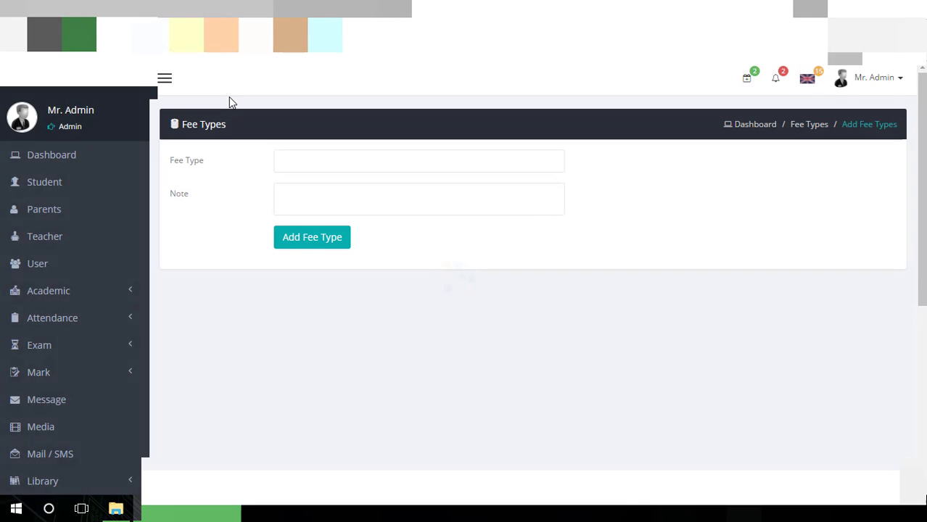
click(325, 169)
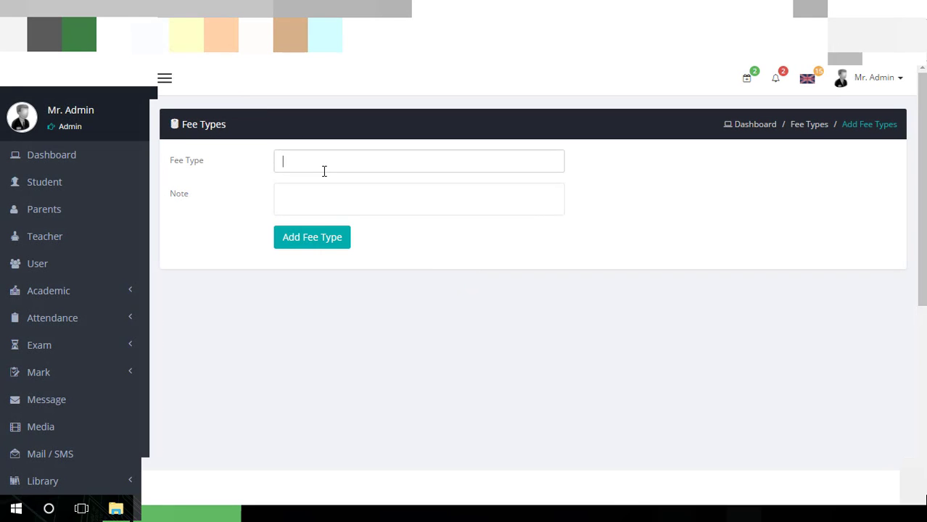
click(336, 208)
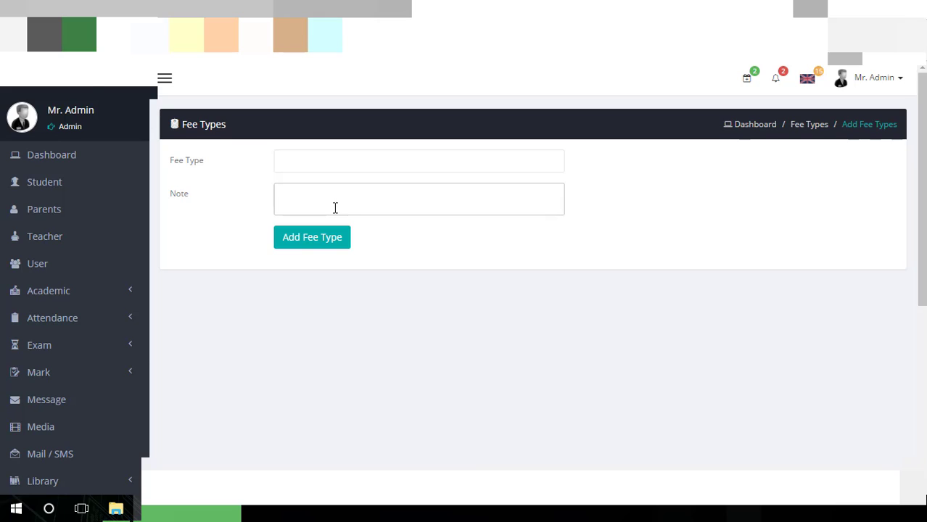
scroll(269, 242, down, 4)
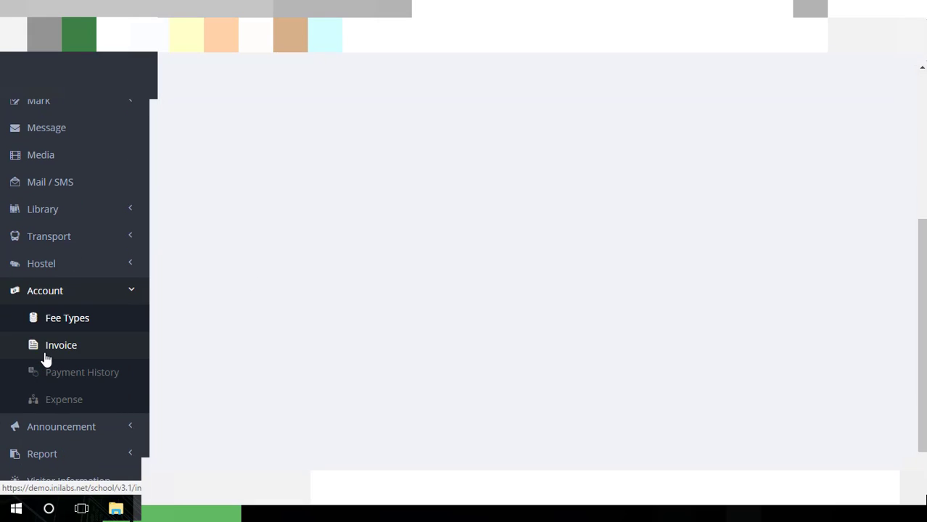
Open Account > Invoice and scroll through the class One invoices and their payment statuses
click(45, 359)
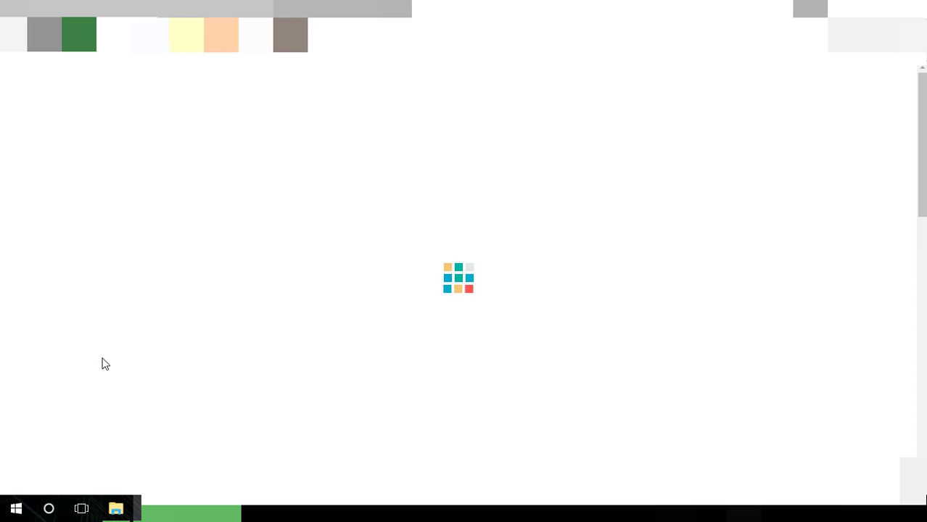
scroll(346, 381, down, 3)
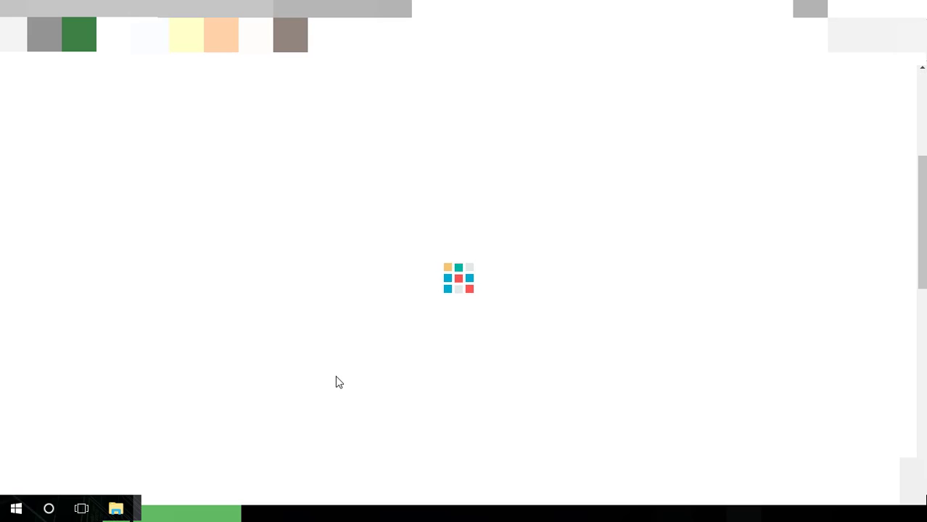
scroll(338, 382, down, 5)
scroll(338, 382, up, 7)
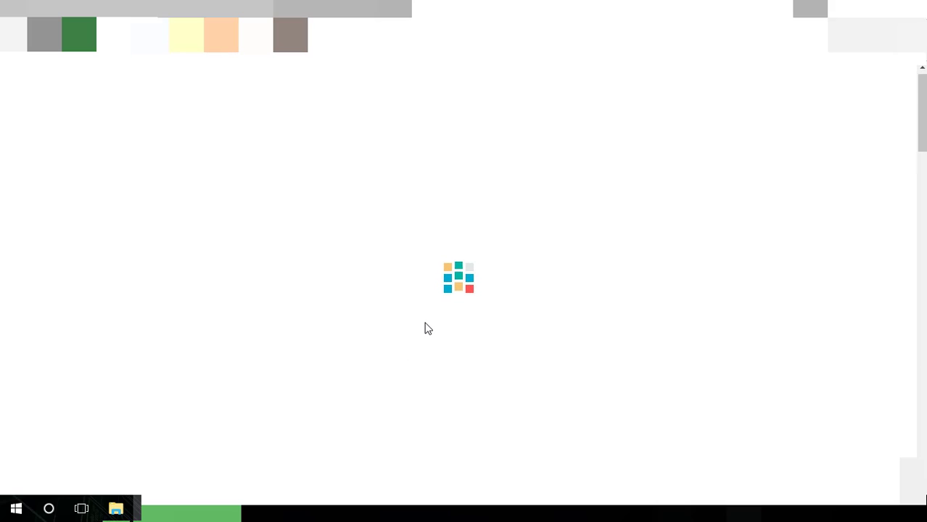
scroll(428, 328, down, 2)
scroll(428, 329, up, 3)
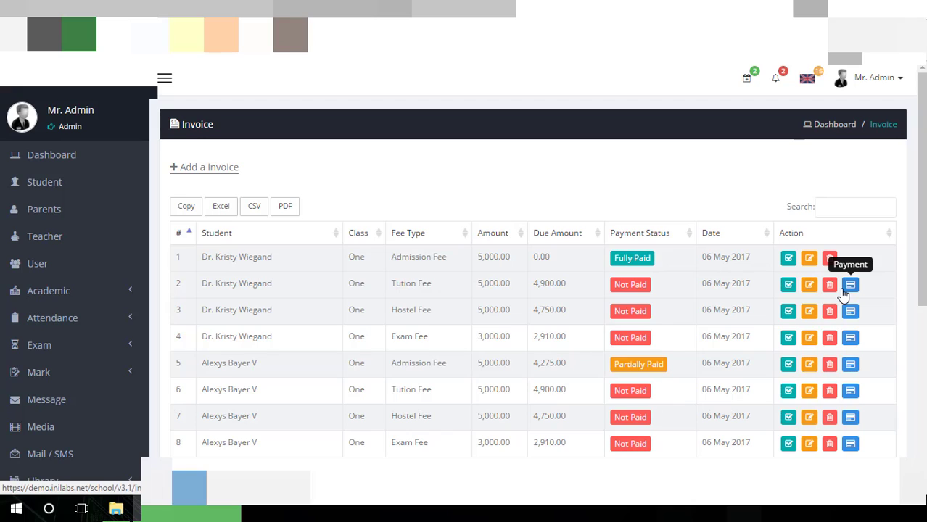
Fill the payment for row 2's 4,900 Tution Fee balance with Cash as the method
click(849, 285)
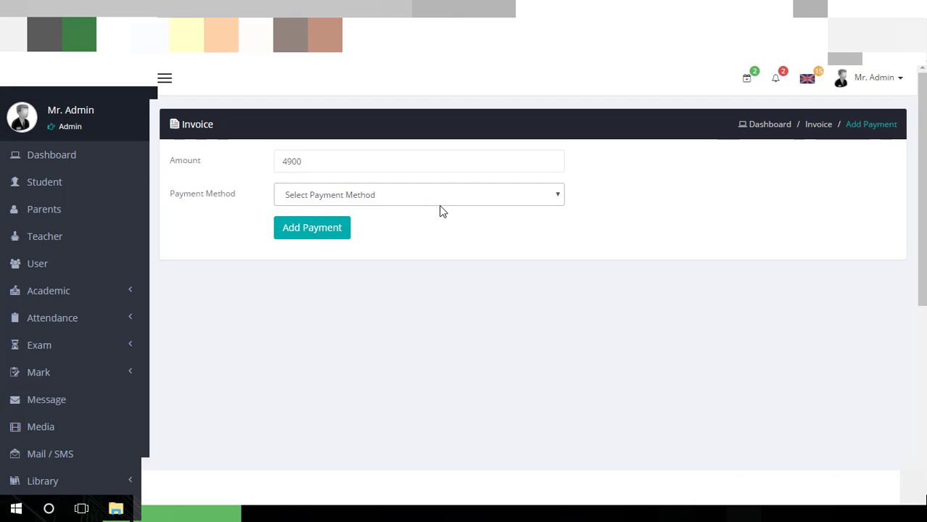
click(390, 162)
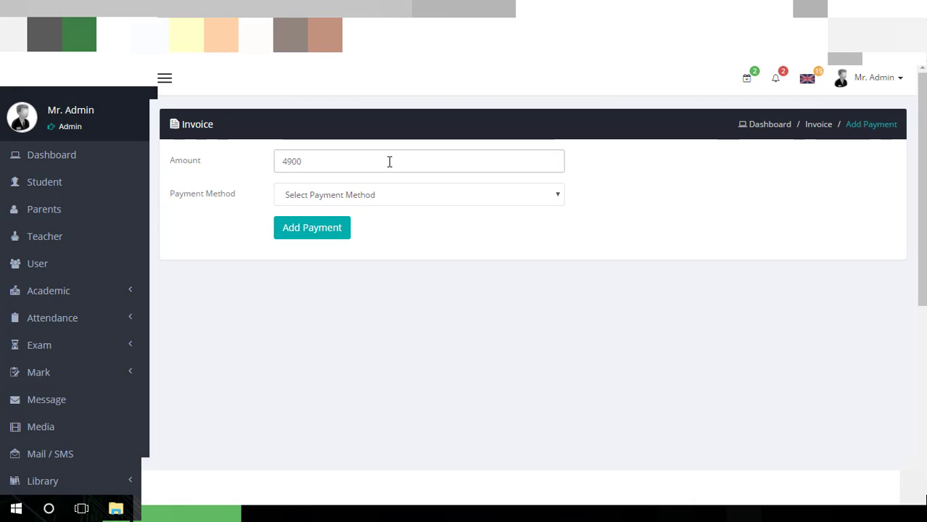
click(392, 201)
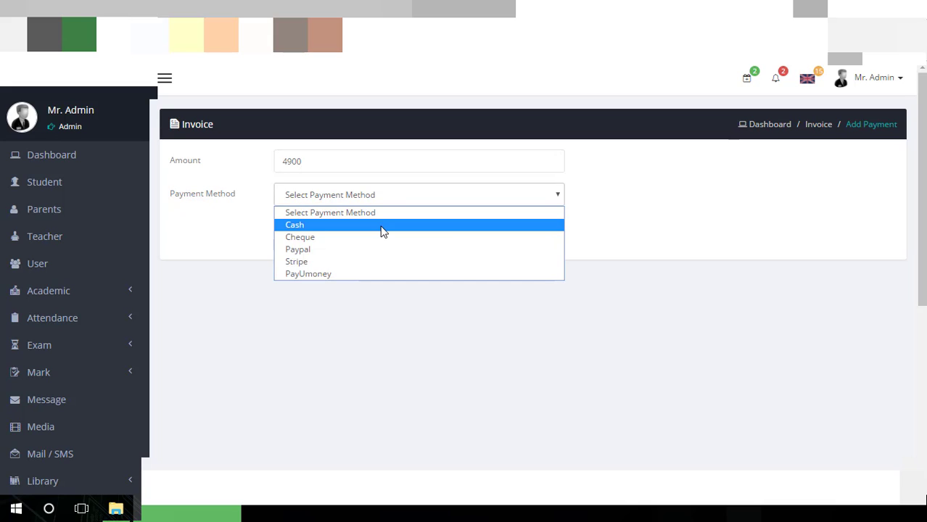
click(383, 230)
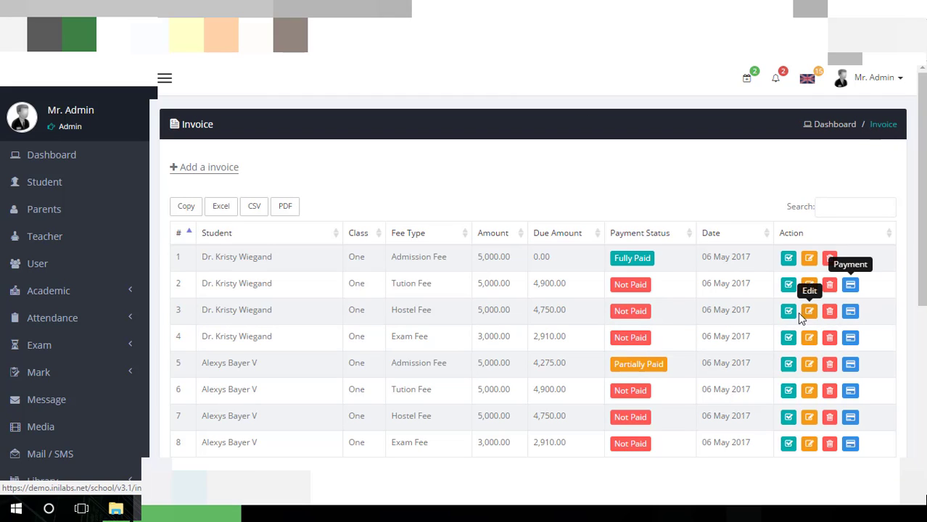
Open the details of row 1's fully paid Admission Fee invoice
click(789, 259)
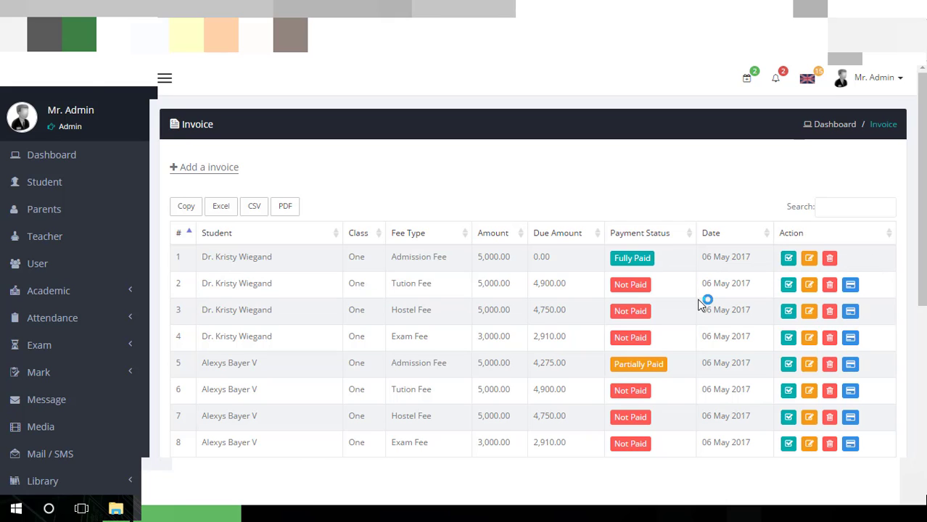
scroll(704, 300, down, 2)
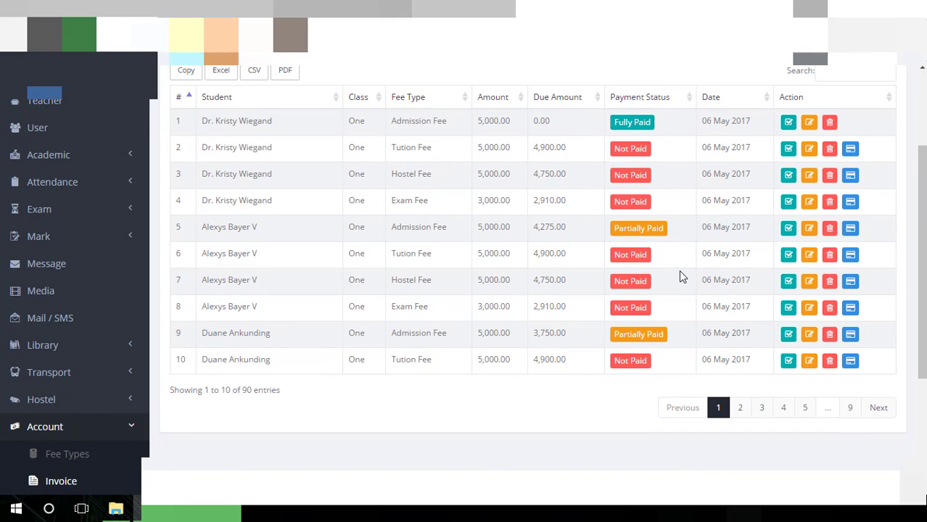
scroll(680, 274, up, 2)
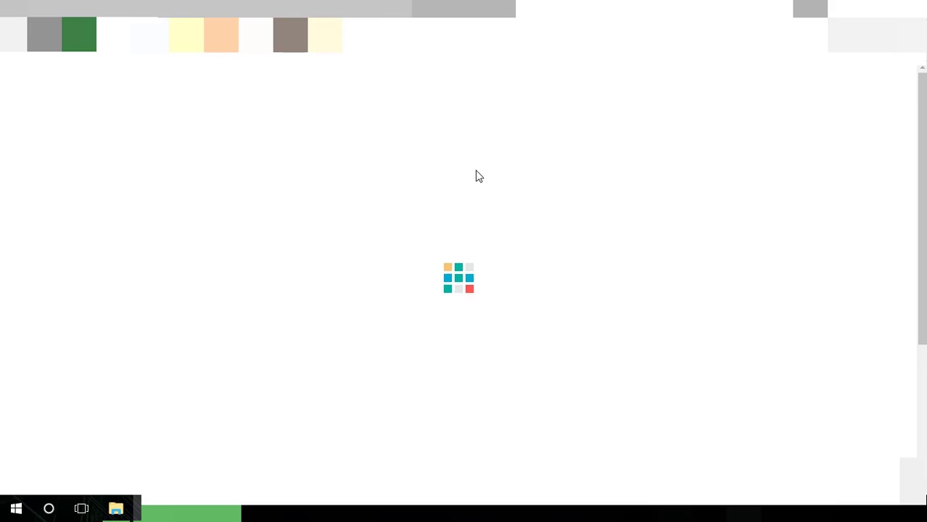
Scroll invoice #1, highlight its $0.00 due amount, and go back to the invoice list
scroll(476, 176, down, 1)
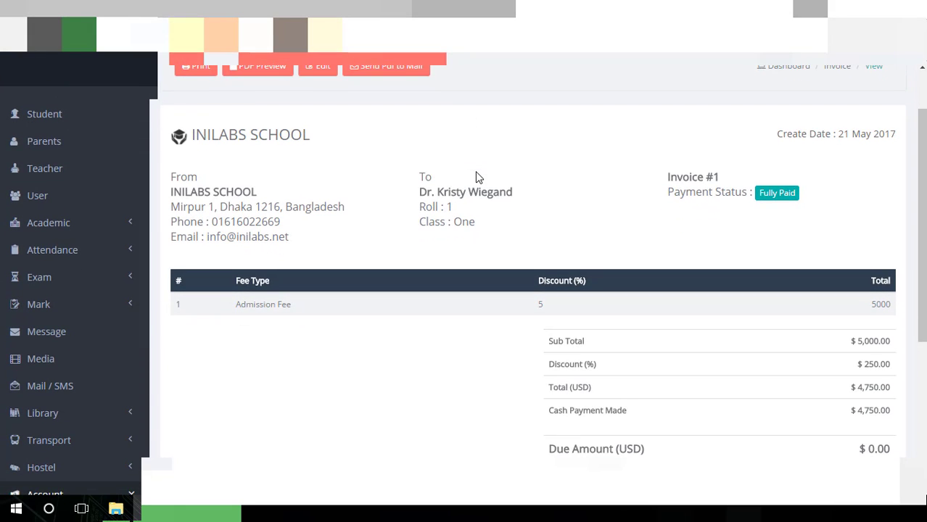
scroll(477, 176, up, 1)
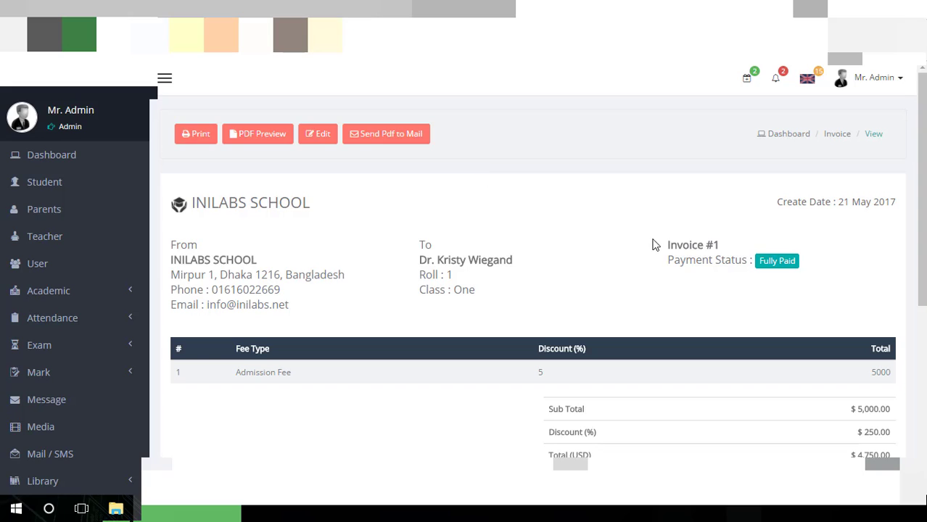
scroll(653, 245, down, 3)
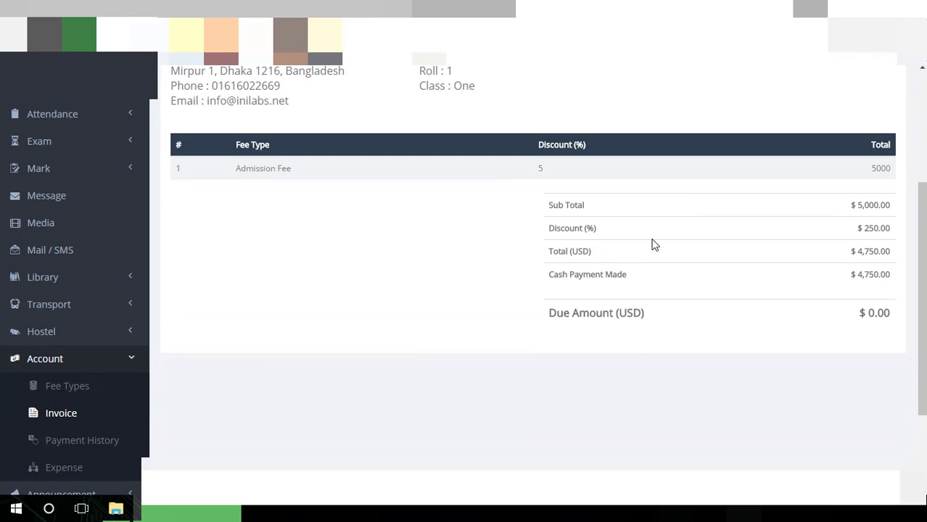
scroll(653, 244, up, 2)
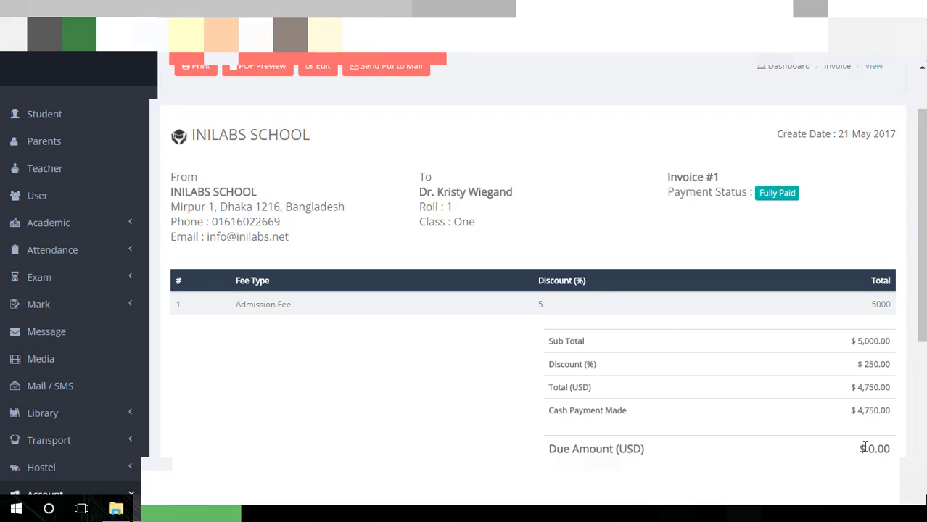
drag(857, 447, 881, 441)
key(alt+Left)
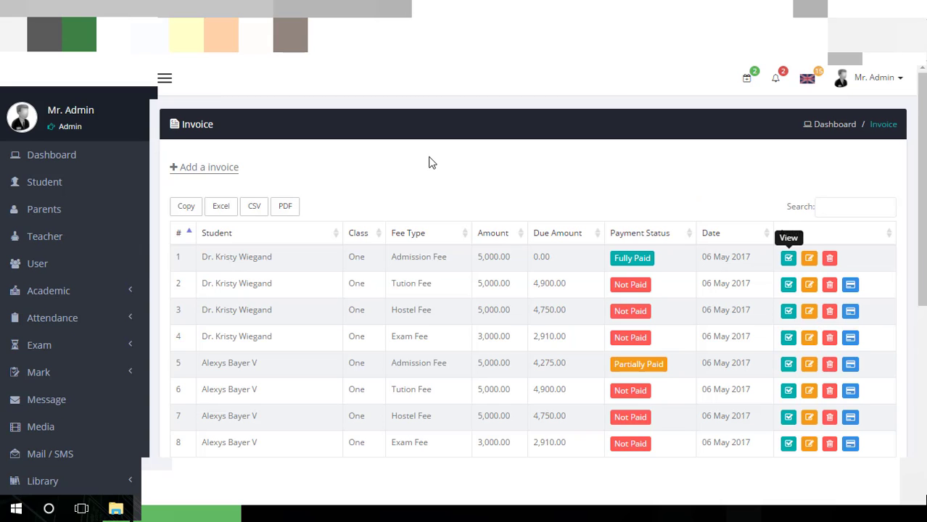
Sort invoices by Due Amount lowest first, then open the Add Invoice form
scroll(431, 163, down, 1)
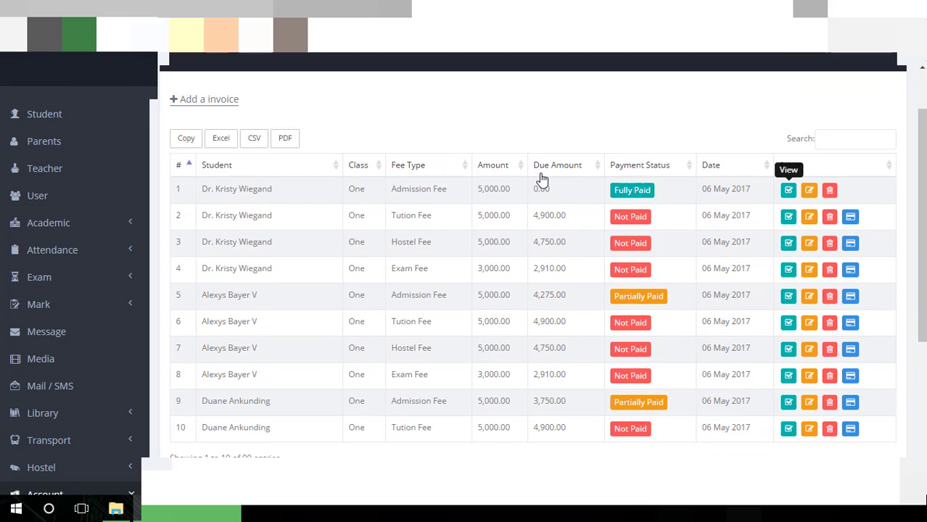
click(586, 167)
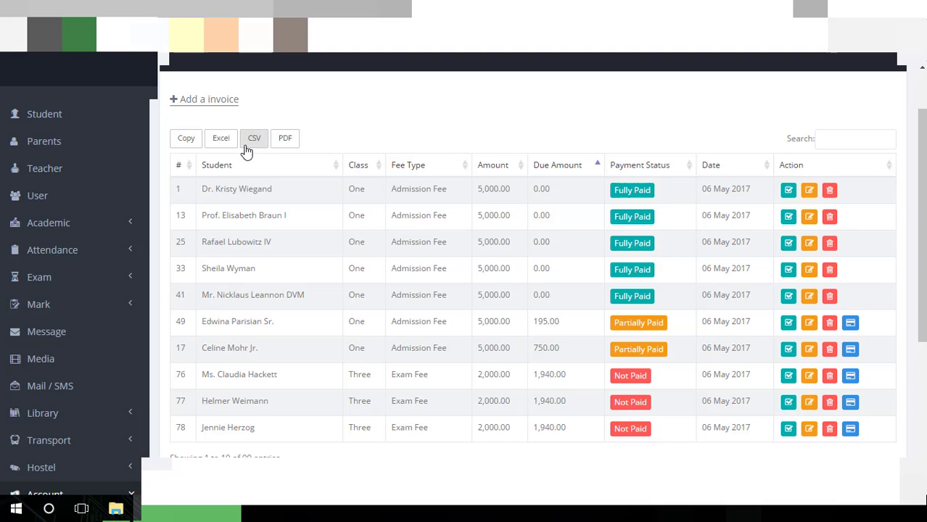
scroll(328, 223, down, 3)
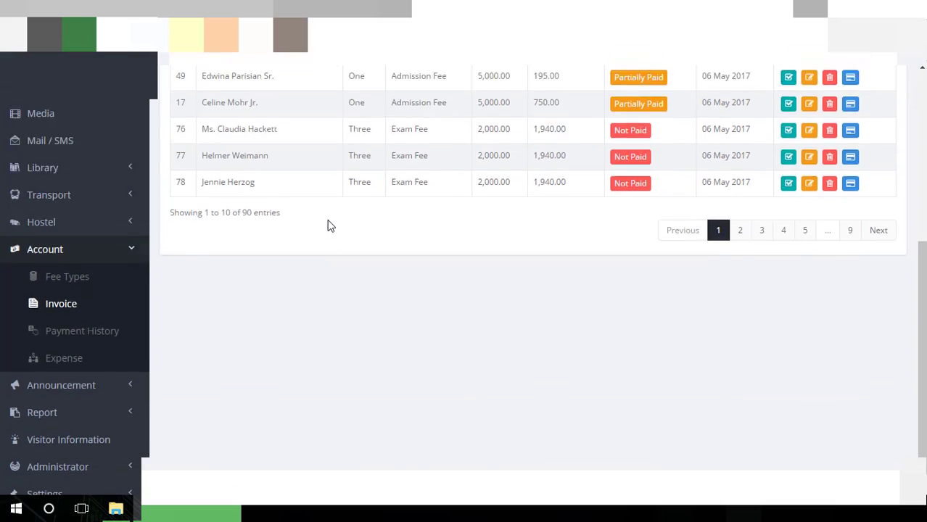
scroll(233, 129, up, 4)
click(226, 115)
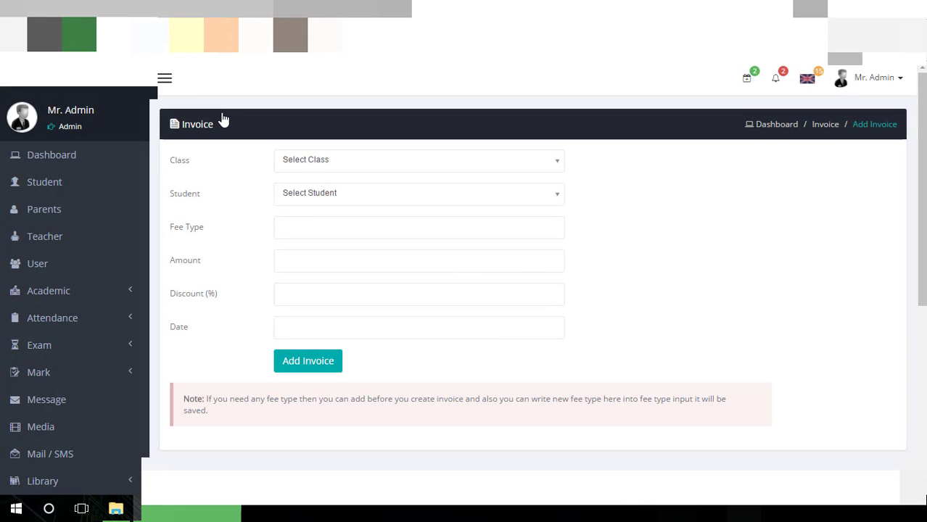
Set the invoice class to One and choose the first listed student
click(423, 164)
click(407, 222)
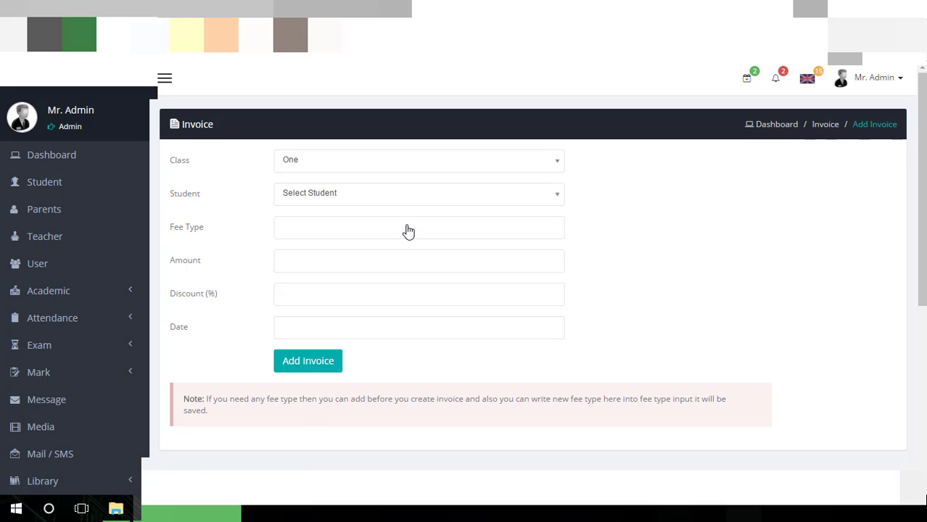
click(333, 196)
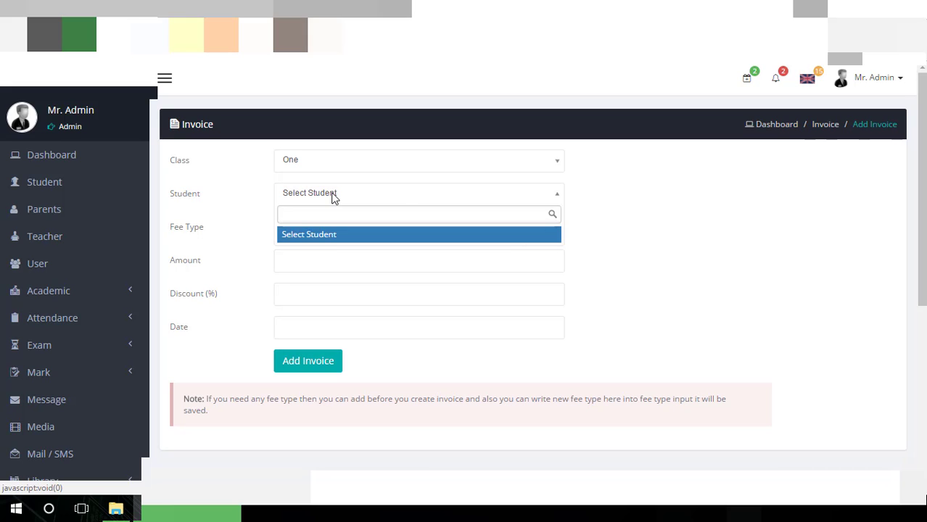
click(678, 206)
click(549, 200)
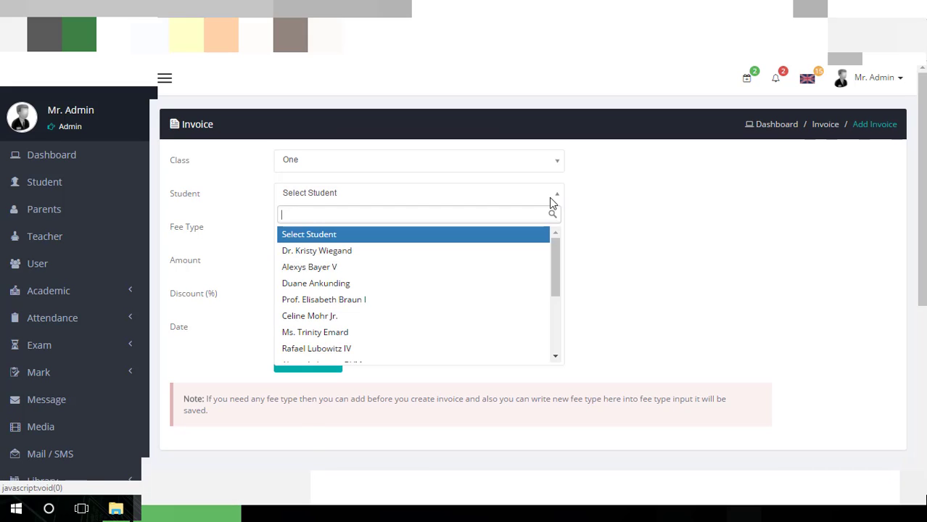
click(482, 251)
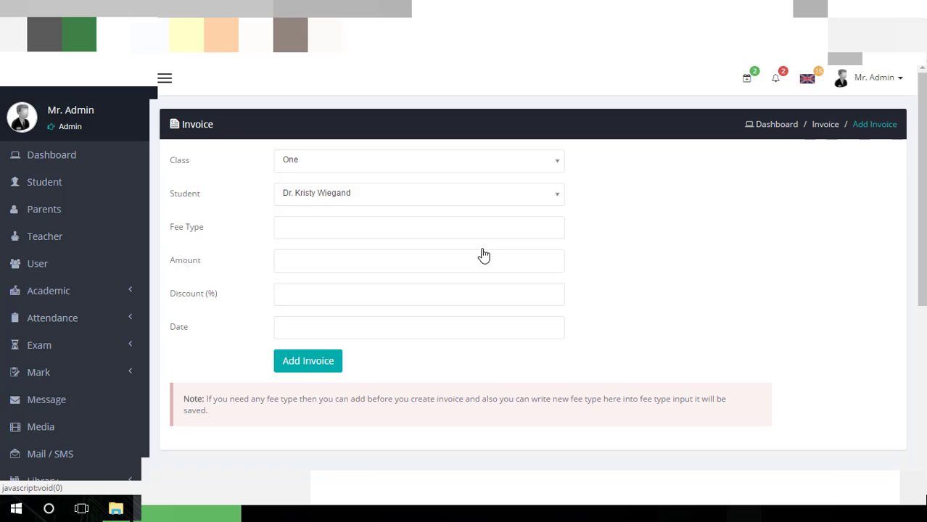
Visit the Fee Type, Amount and Discount fields and set the date to 10-05-2017
click(431, 228)
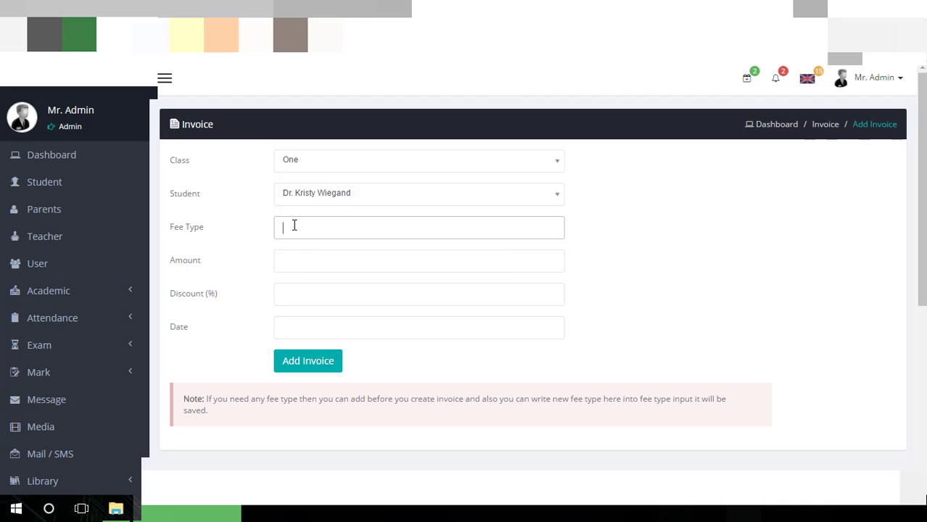
click(297, 252)
click(310, 283)
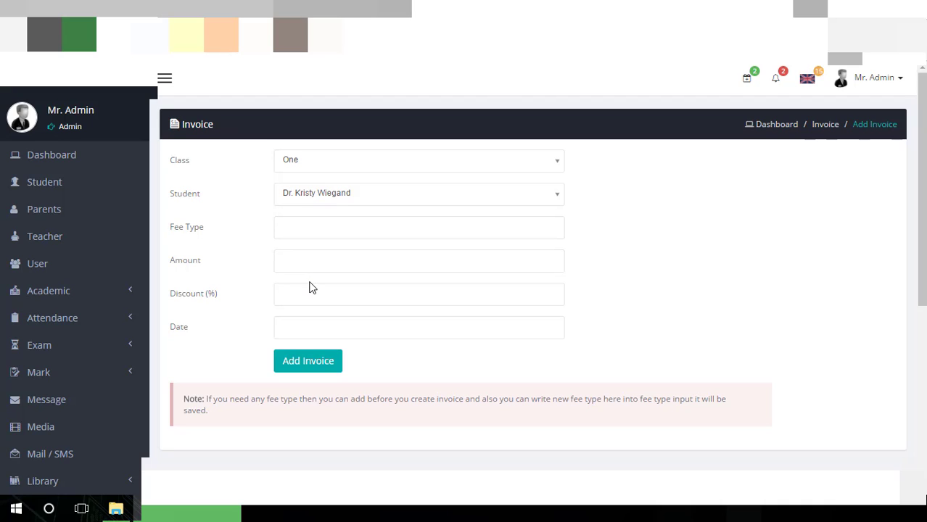
click(309, 299)
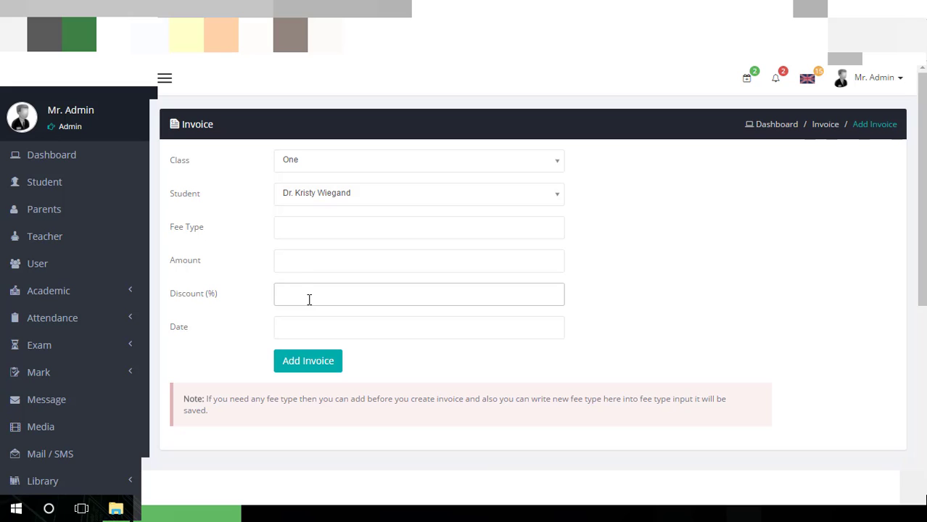
scroll(298, 272, down, 2)
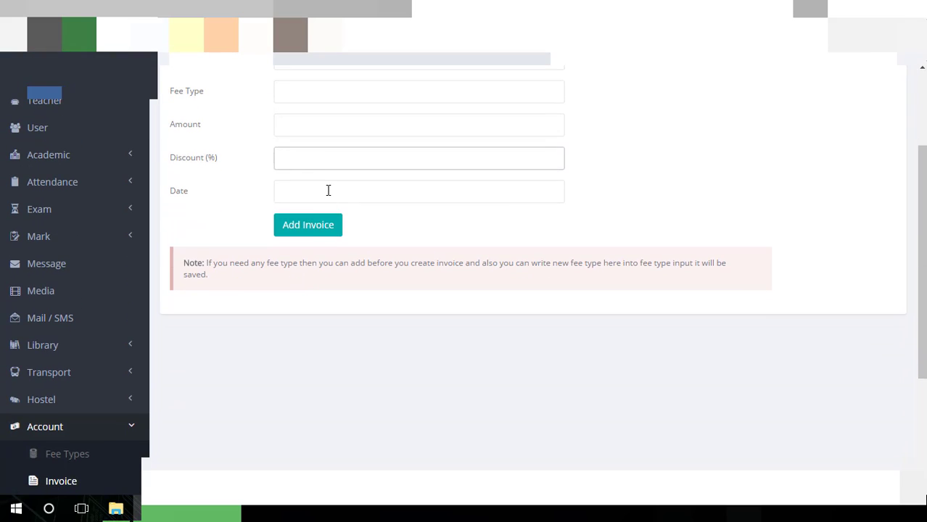
click(328, 190)
click(341, 273)
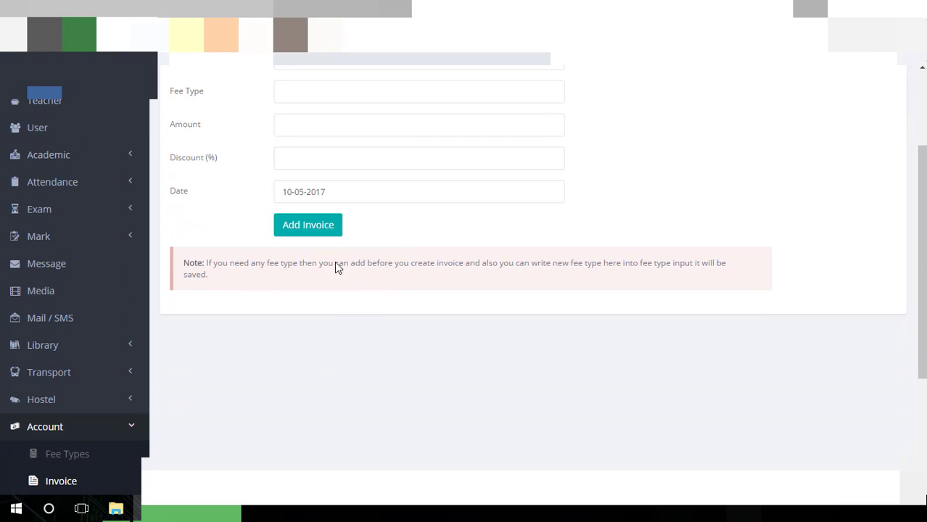
scroll(336, 238, down, 3)
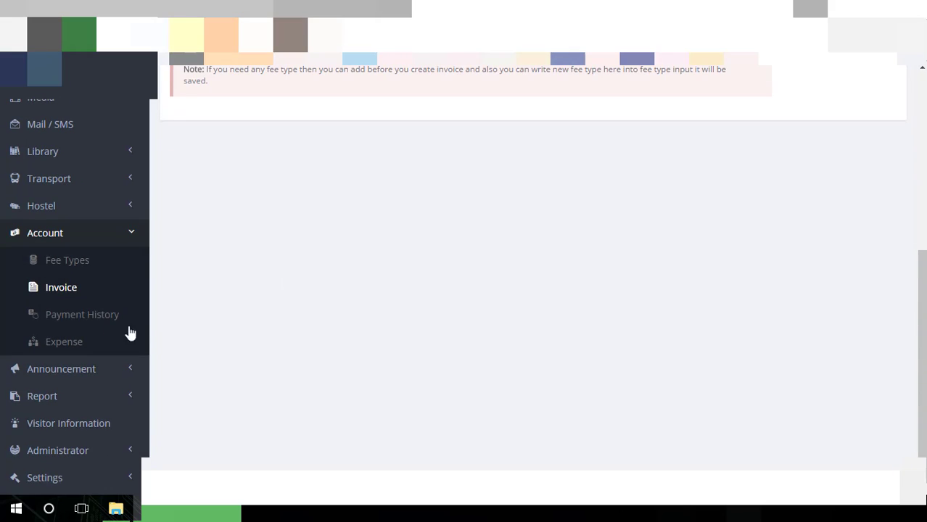
Open Account > Payment History and look over the class One Admission Fee payments
click(88, 324)
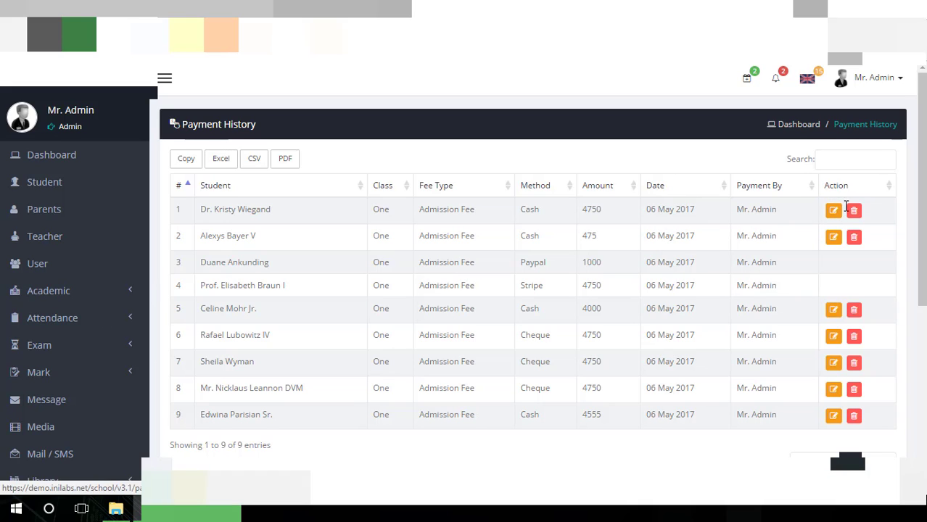
scroll(413, 236, down, 2)
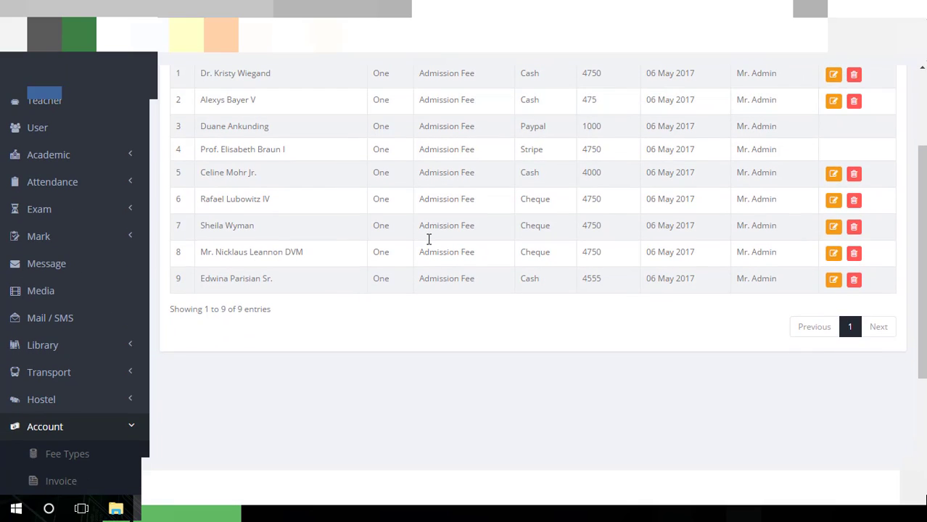
scroll(429, 239, up, 2)
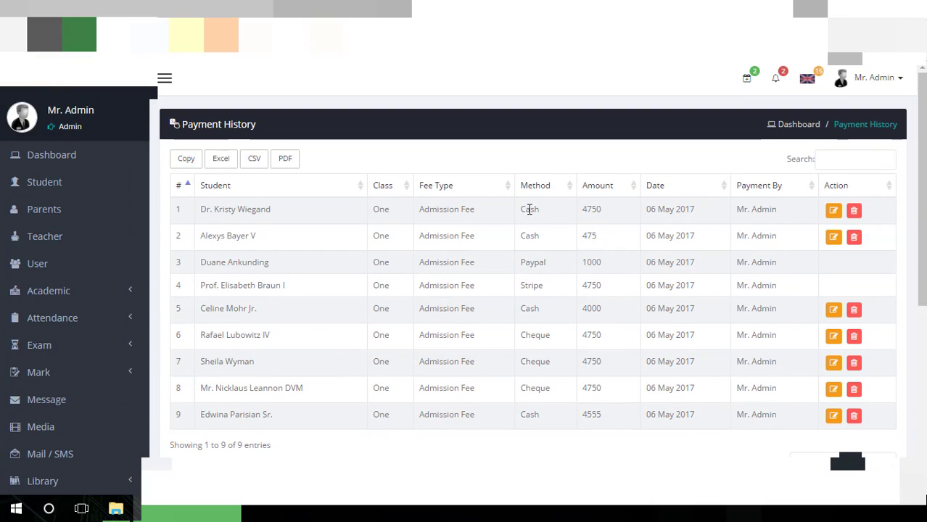
drag(546, 210, 560, 436)
click(560, 436)
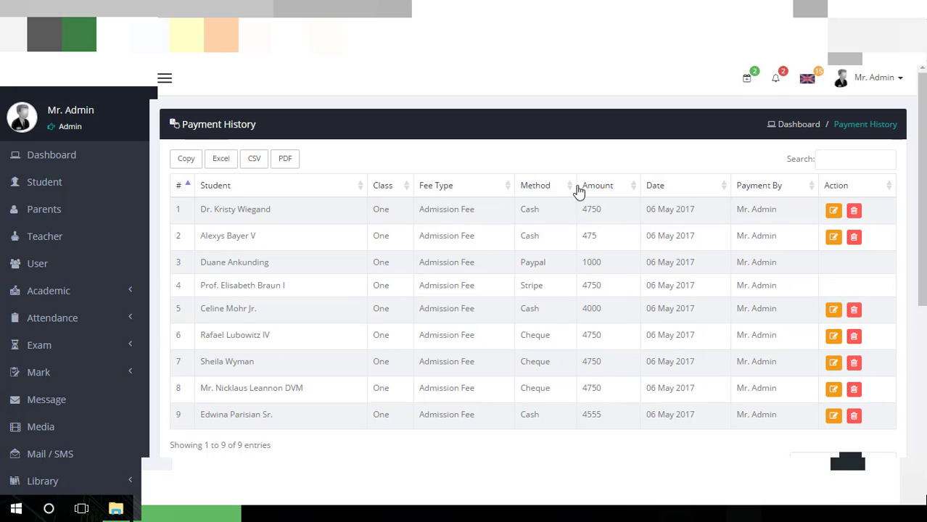
Sort the payments by Amount, smallest first
scroll(555, 317, down, 3)
scroll(555, 317, up, 3)
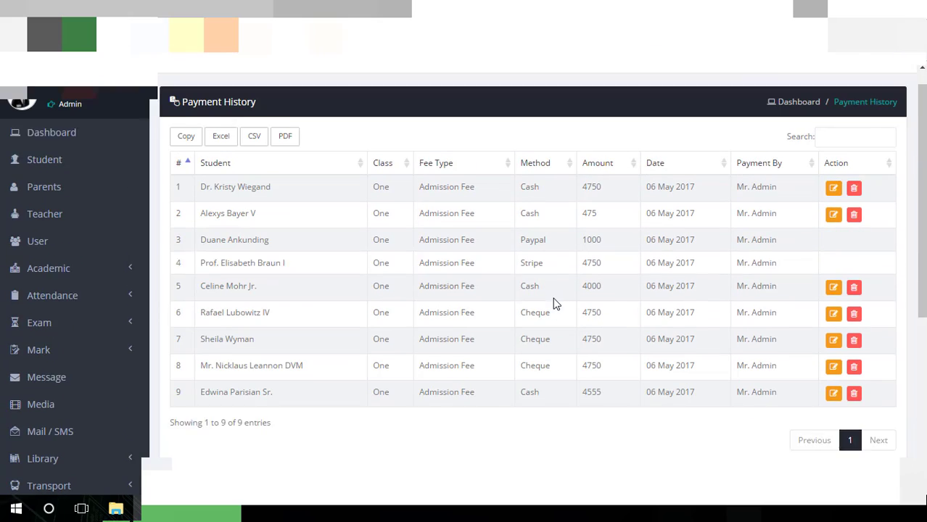
click(624, 186)
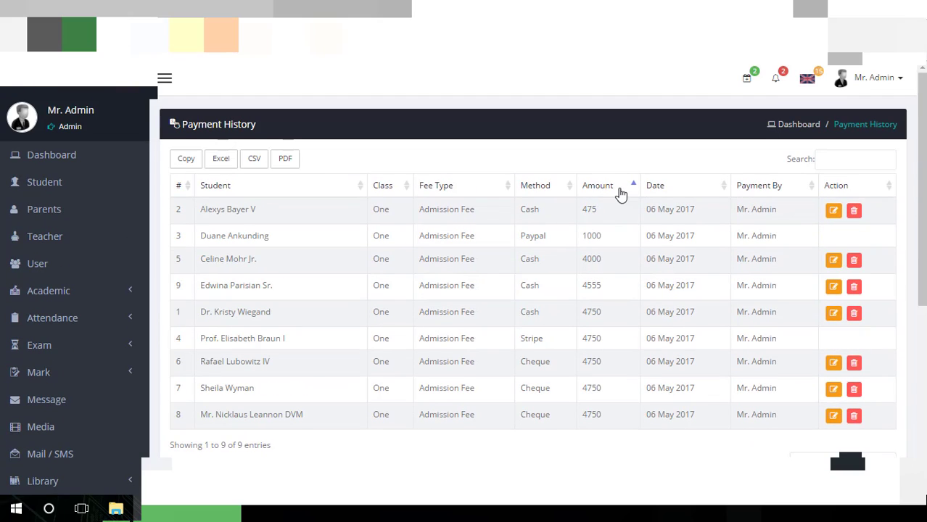
scroll(275, 350, down, 5)
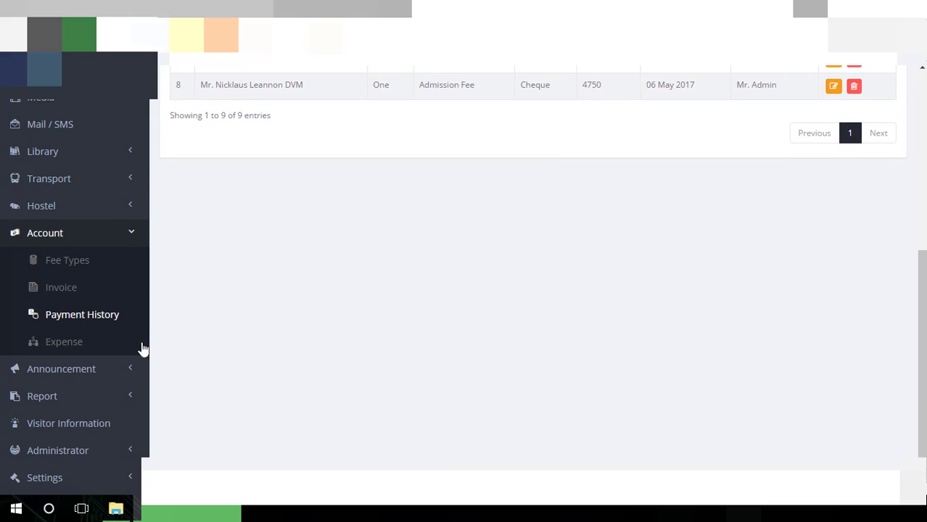
From Account > Expense, open a blank Add Expense form and go through its Name, Date, Amount and Note fields
click(64, 342)
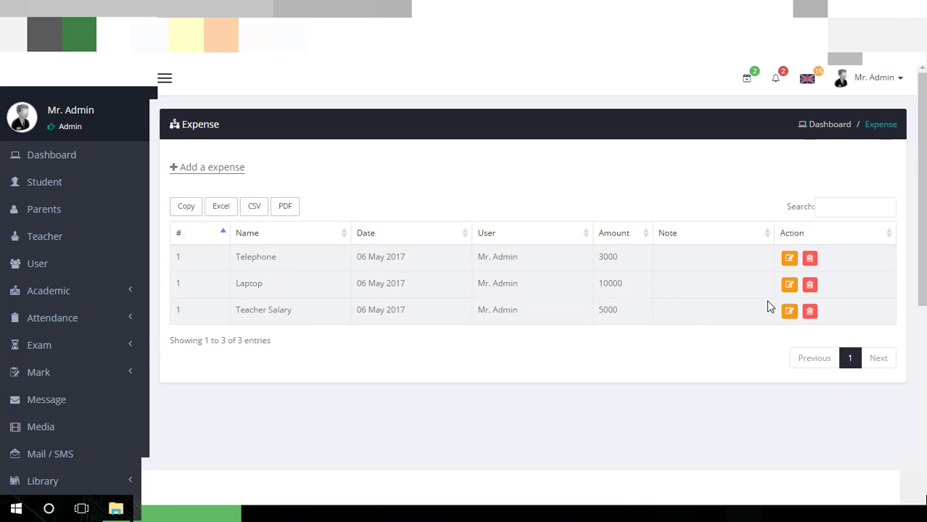
click(234, 169)
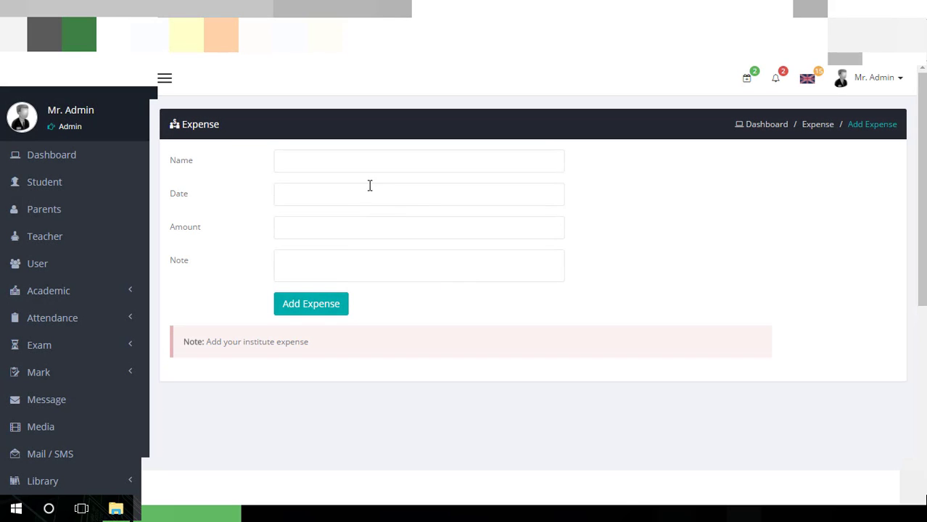
click(377, 162)
click(369, 197)
key(Escape)
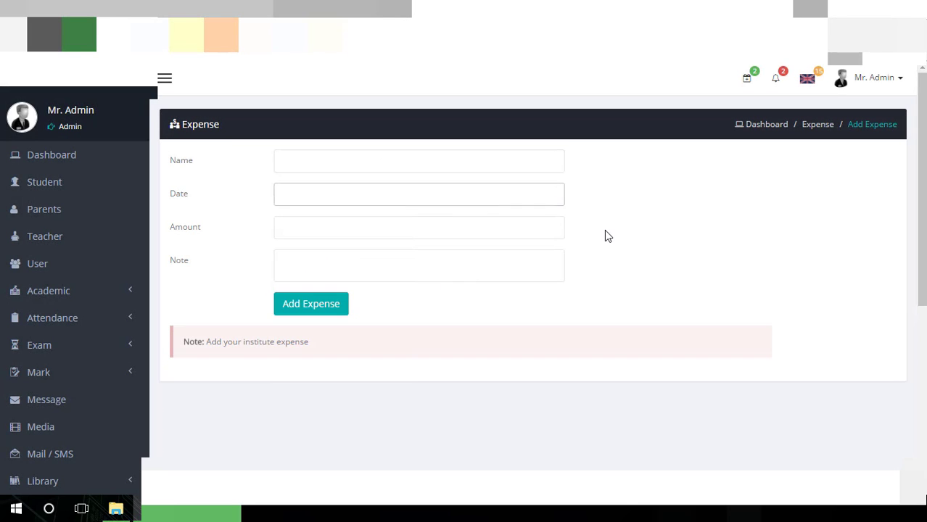
click(502, 226)
scroll(488, 296, down, 1)
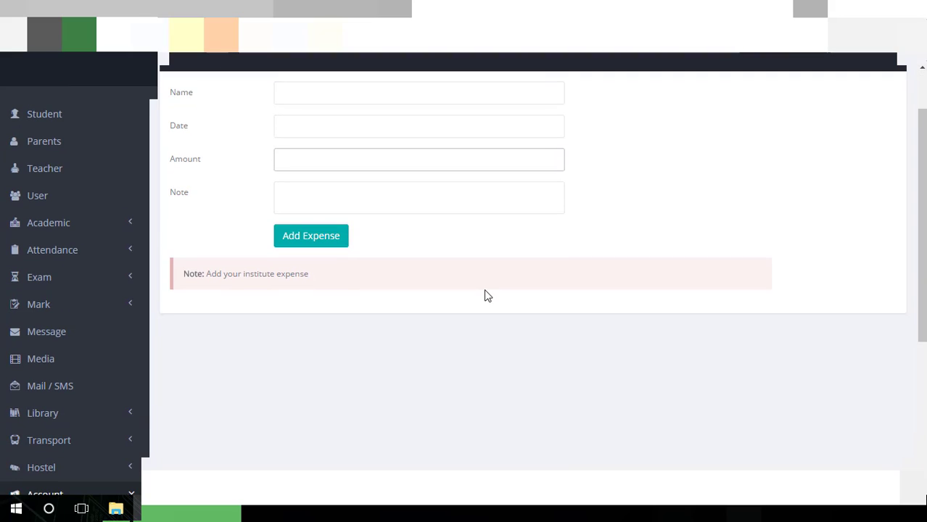
click(389, 204)
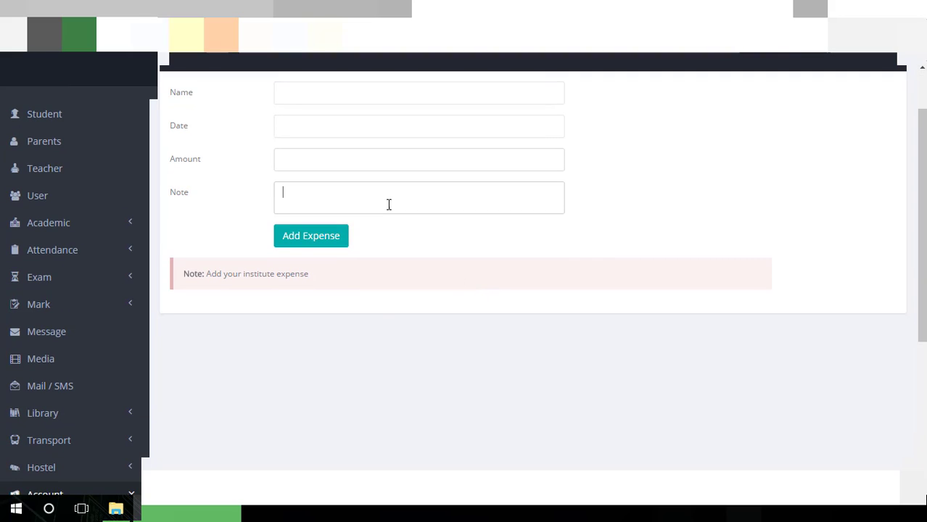
scroll(377, 312, down, 4)
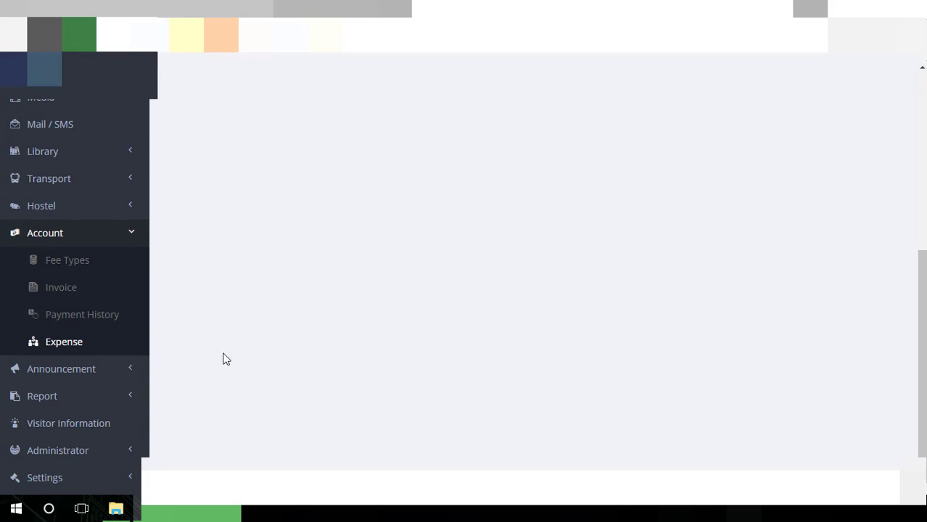
Open Announcement > Notice and start a new notice
click(104, 371)
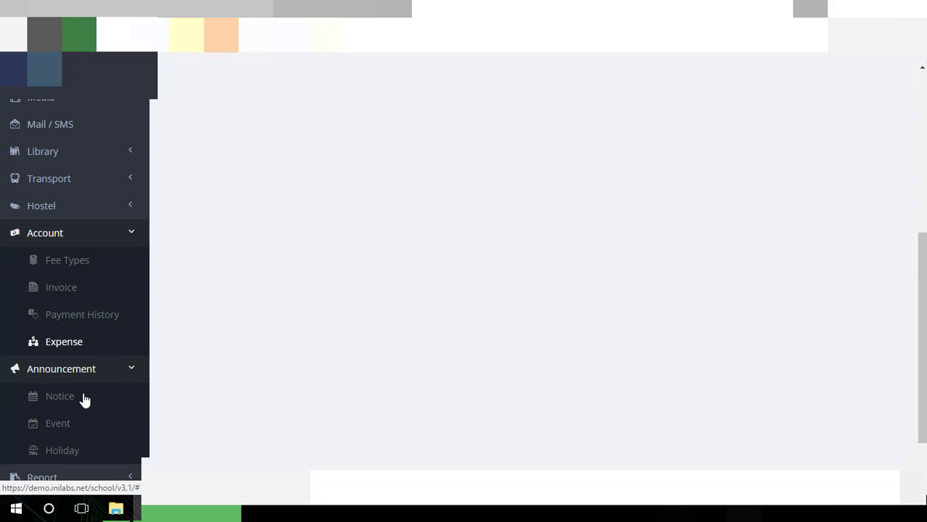
click(83, 398)
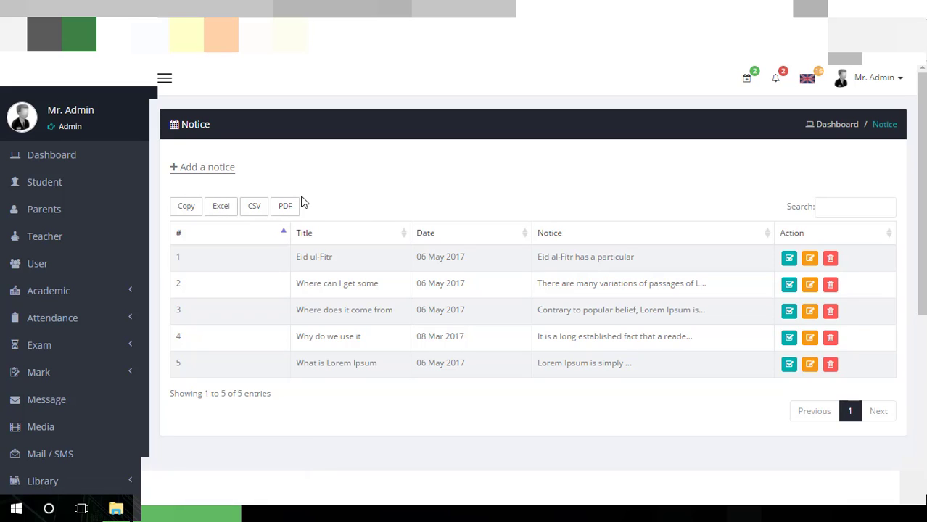
click(229, 176)
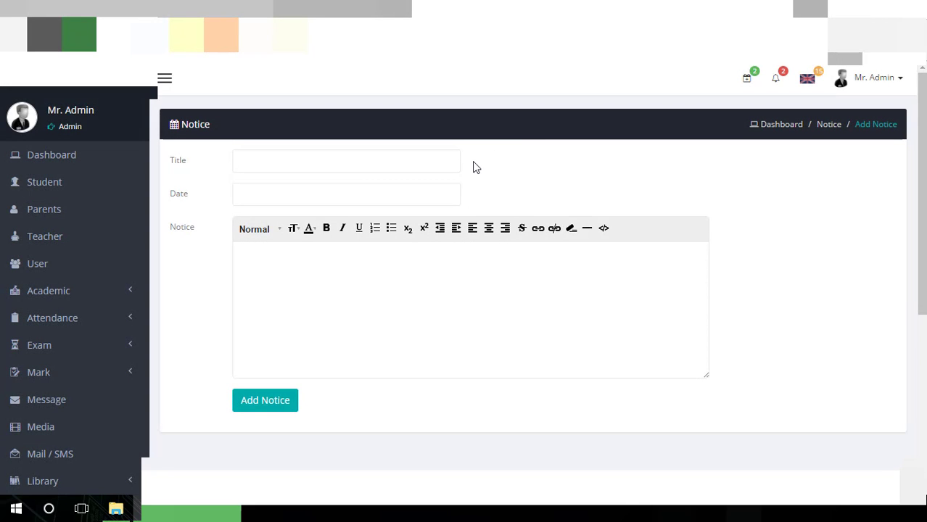
Look over the notice's Title, Date and body fields, then open the Event list
click(412, 159)
click(398, 192)
click(438, 346)
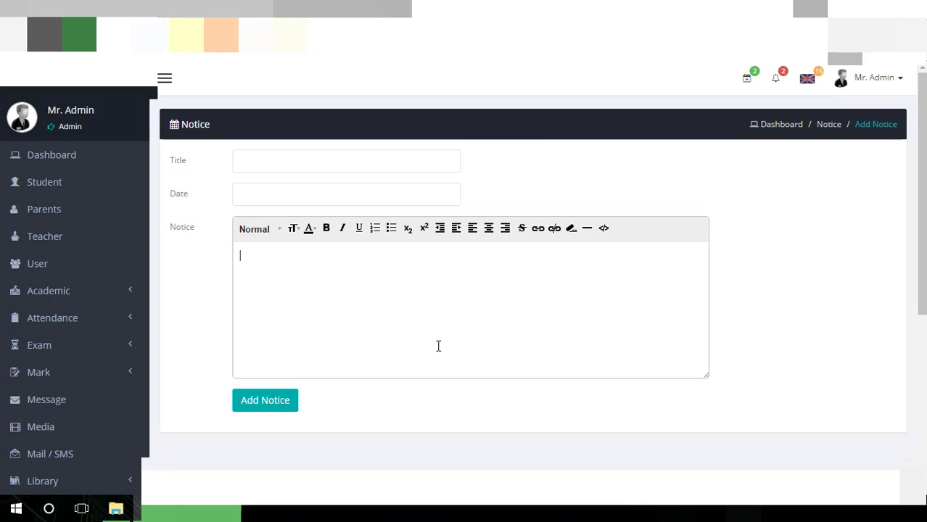
scroll(428, 327, down, 2)
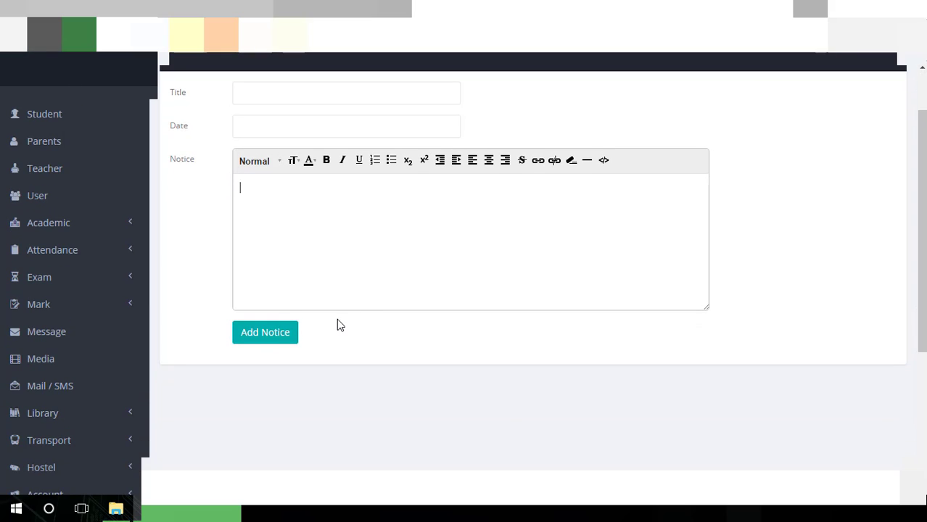
scroll(291, 334, down, 3)
click(58, 344)
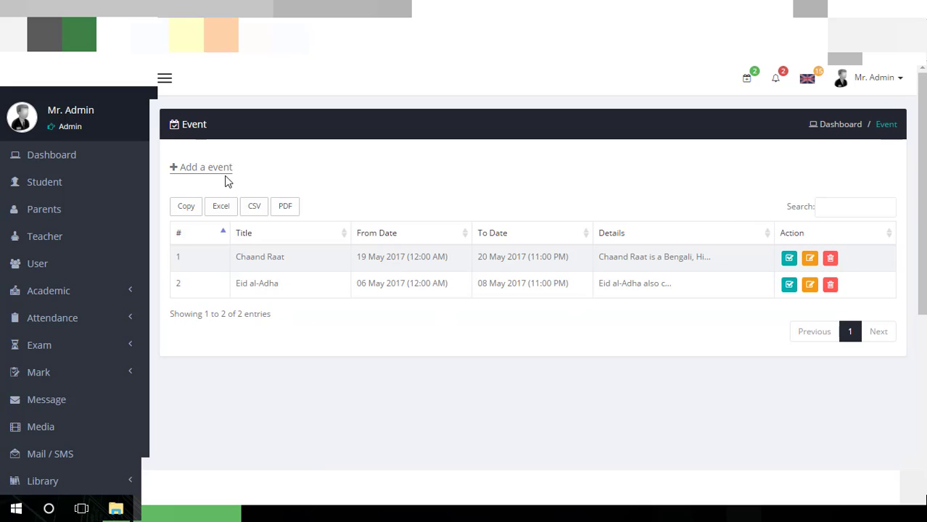
Open a new event and inspect its date range, defaulting to 05/21/2017, without saving
click(200, 166)
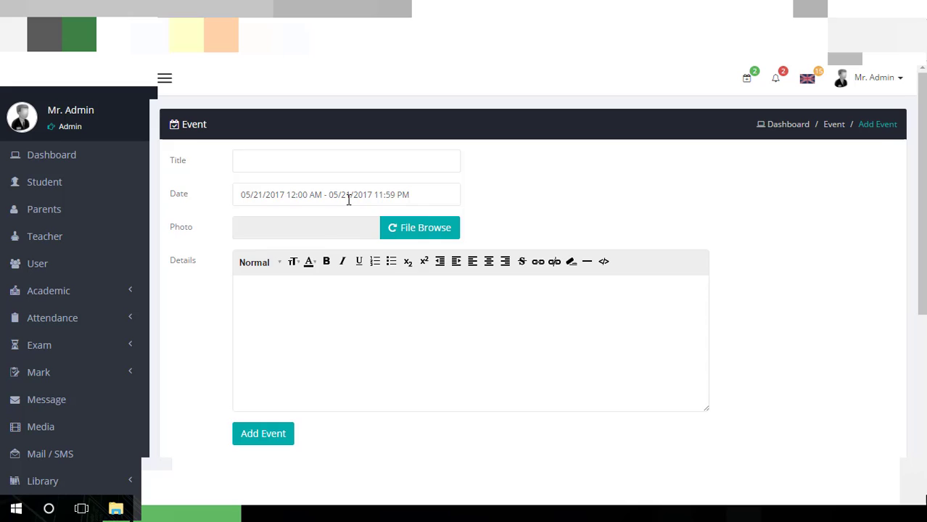
click(349, 195)
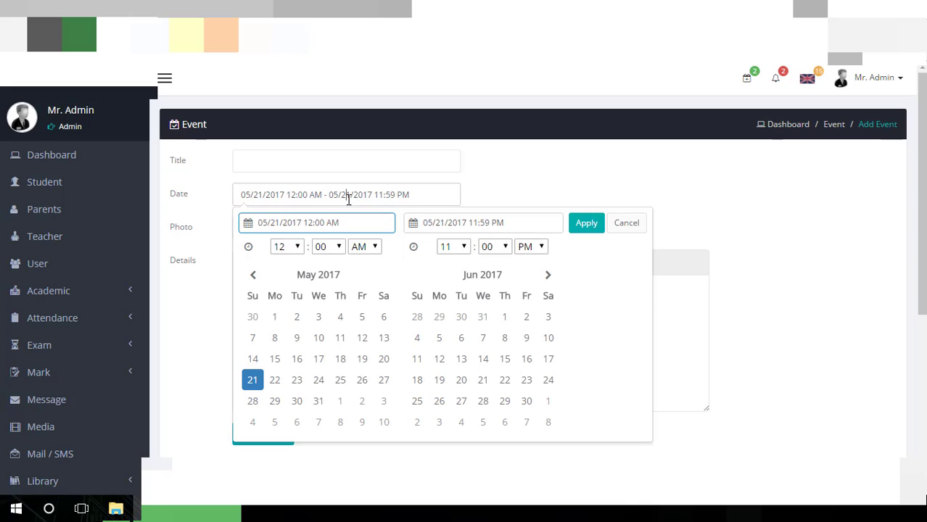
click(661, 196)
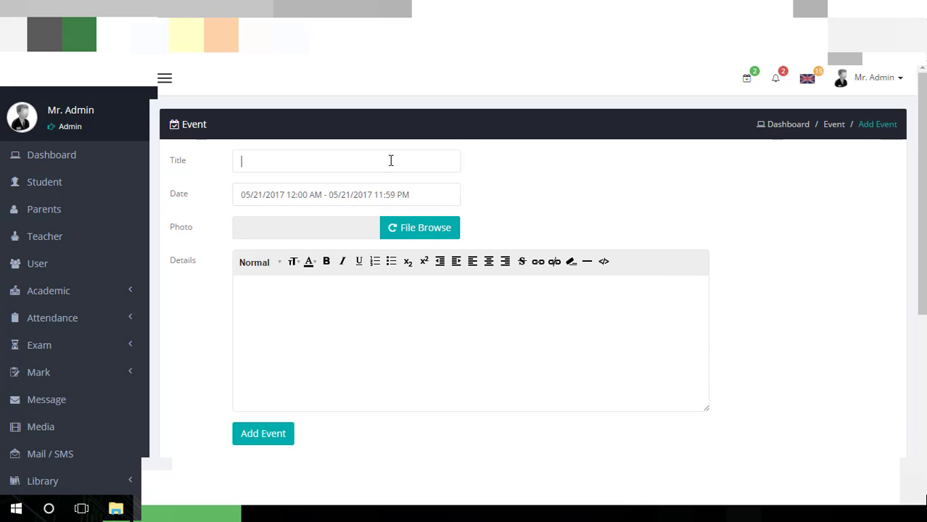
click(305, 196)
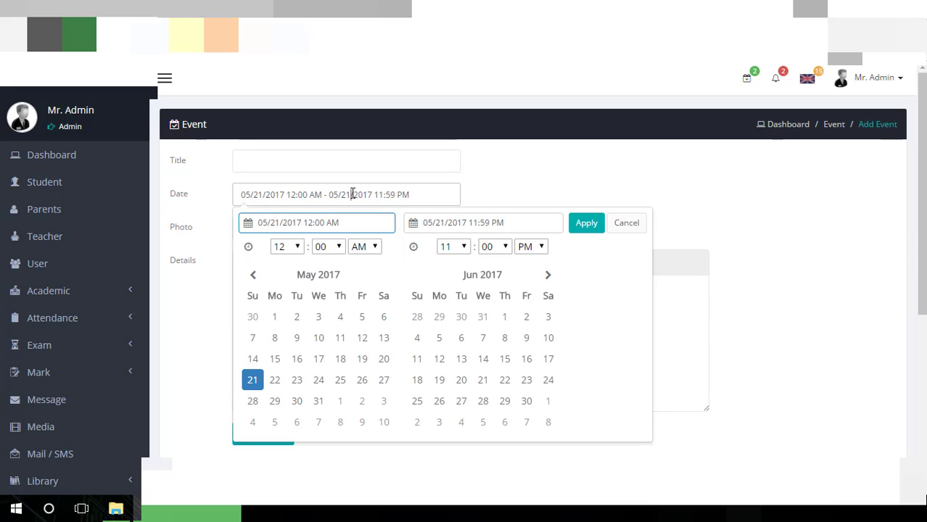
click(312, 152)
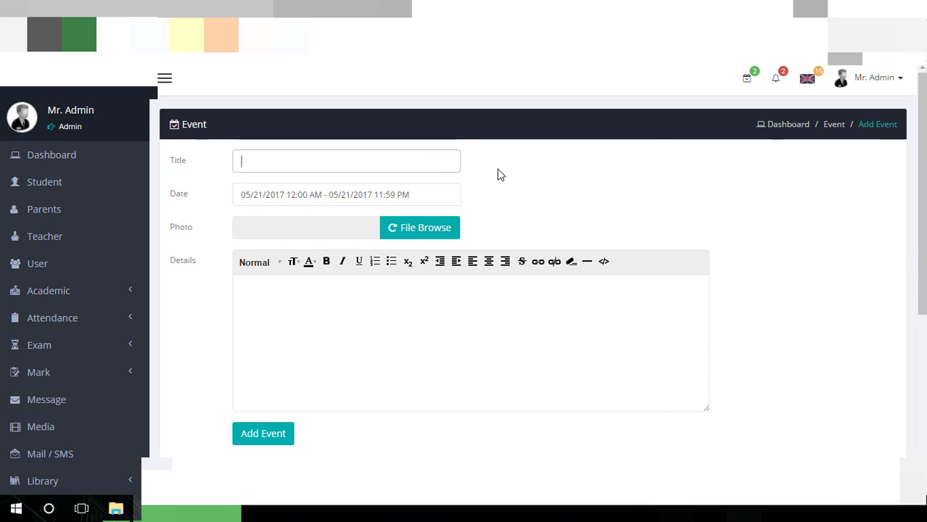
scroll(386, 234, down, 5)
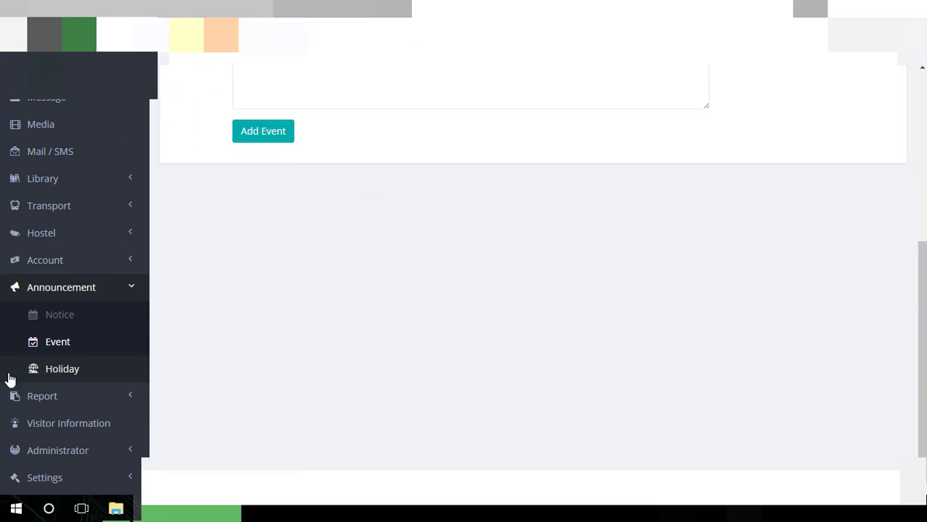
View the Ashura holiday's details from the Holiday list, then start a new holiday
click(45, 368)
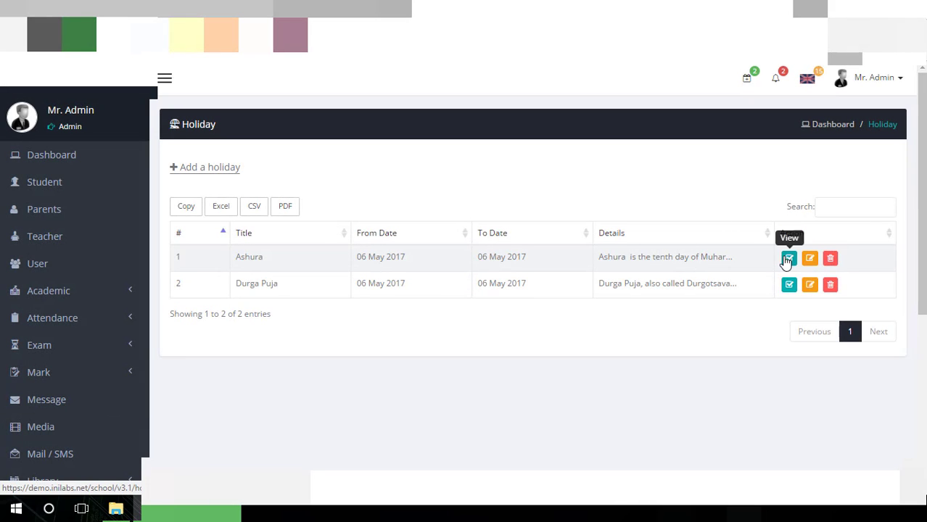
click(788, 259)
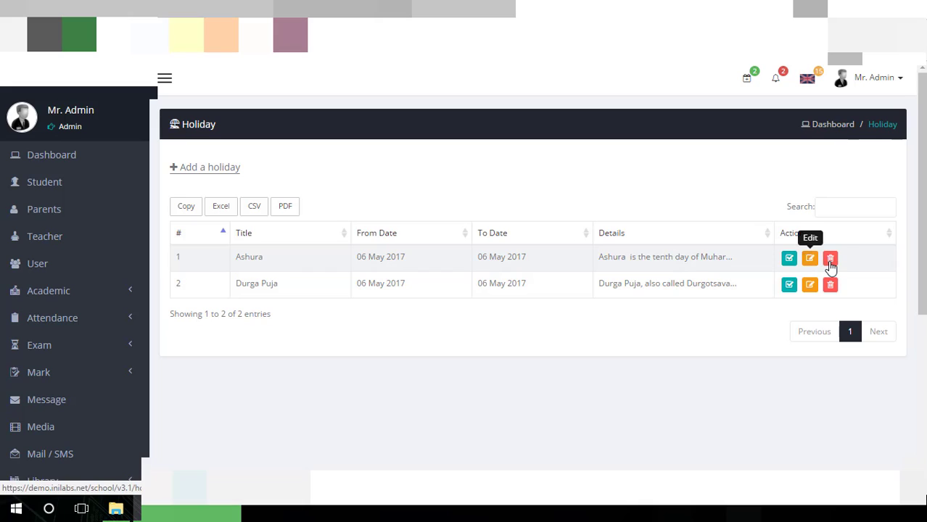
click(223, 174)
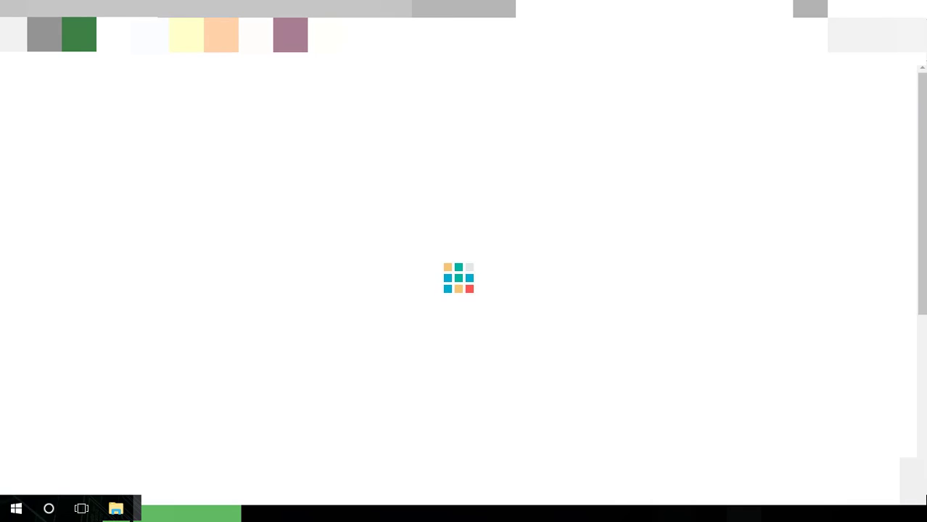
scroll(421, 227, down, 5)
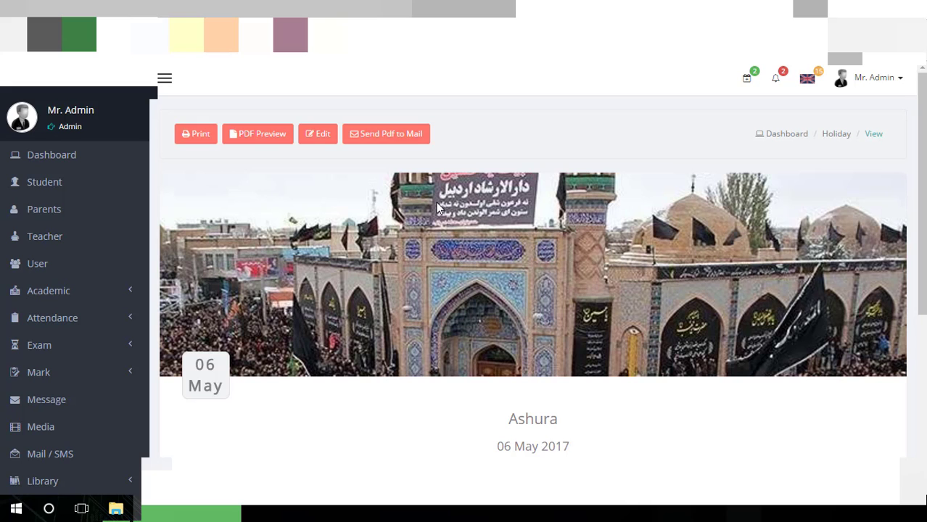
scroll(436, 202, down, 2)
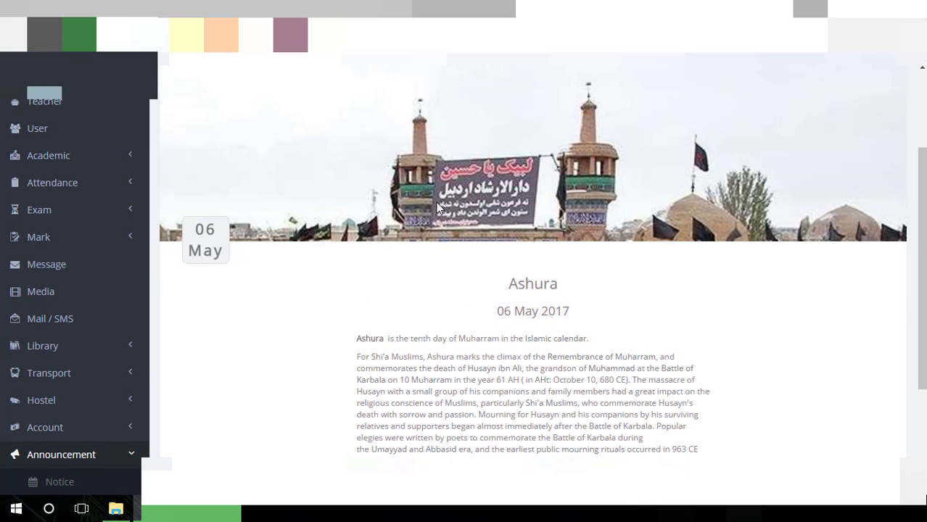
scroll(436, 202, up, 2)
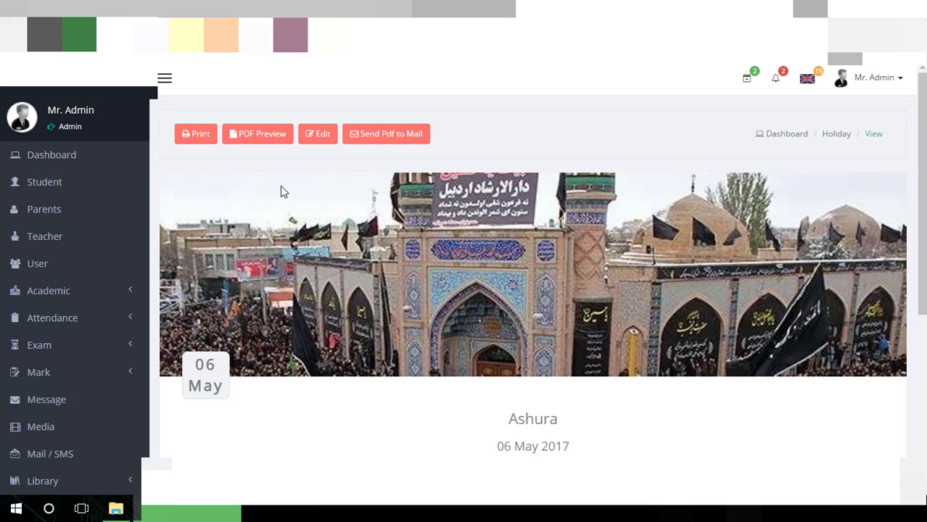
scroll(287, 191, down, 4)
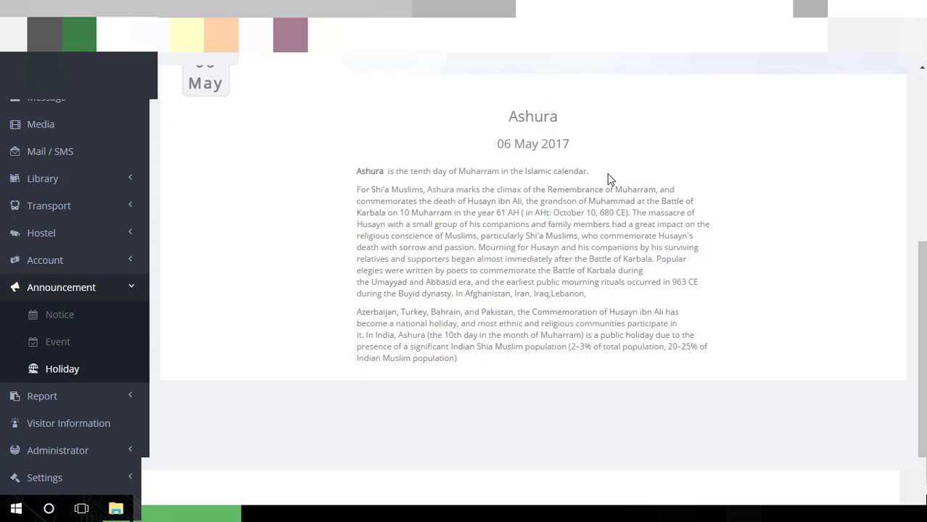
scroll(558, 190, up, 4)
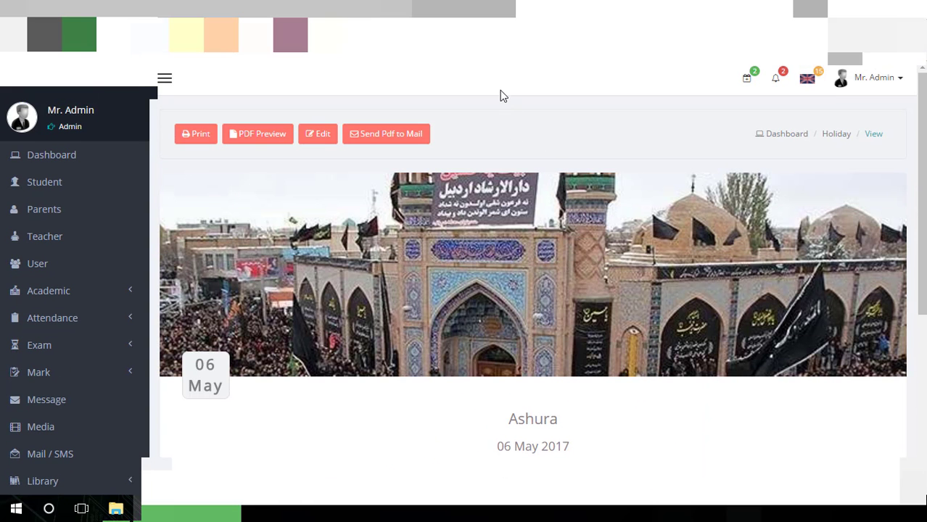
scroll(507, 69, down, 4)
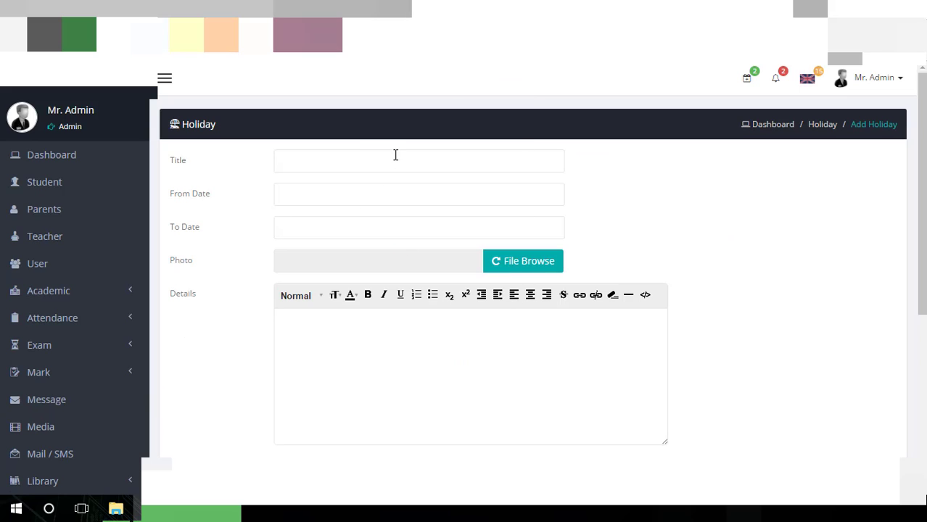
Go through the Add Holiday form's Title, From Date, To Date and Details fields
click(396, 155)
click(385, 187)
click(517, 227)
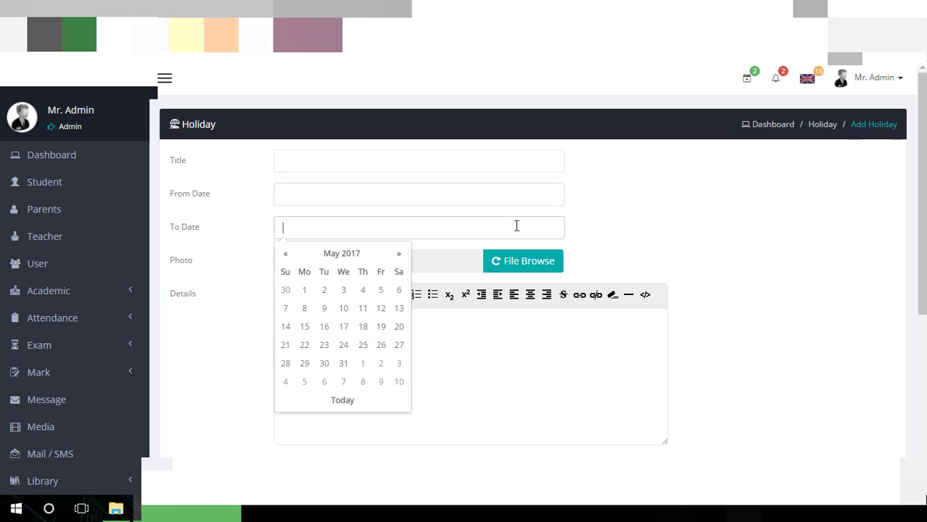
scroll(550, 306, down, 2)
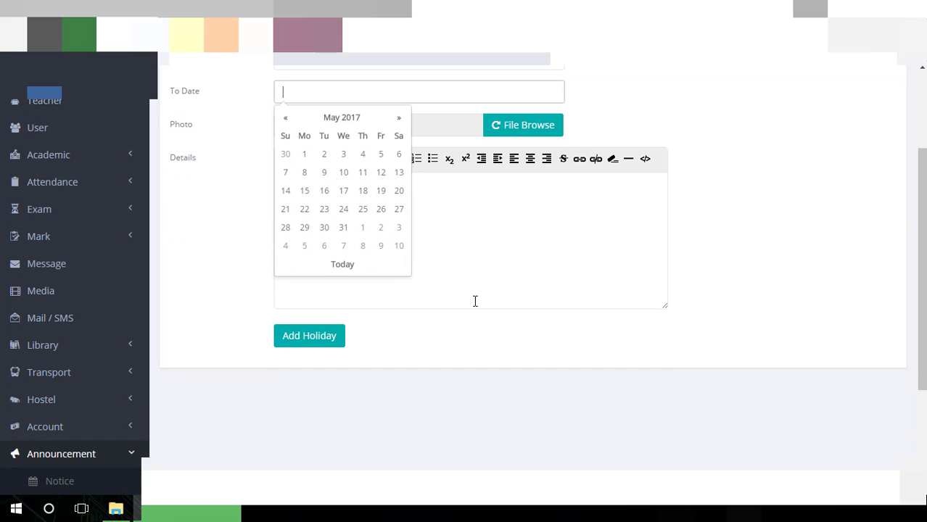
click(471, 260)
scroll(348, 370, down, 3)
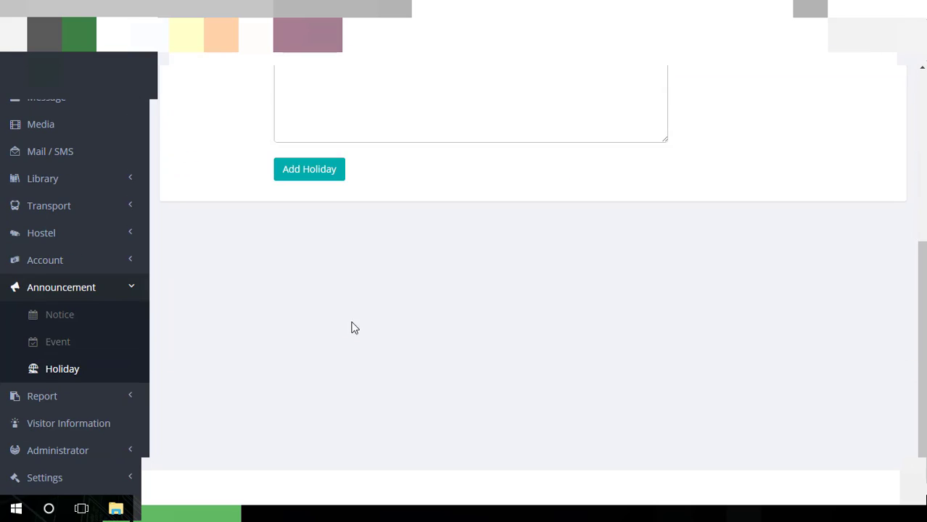
Open the Class Report page under Report
click(129, 401)
scroll(210, 372, down, 1)
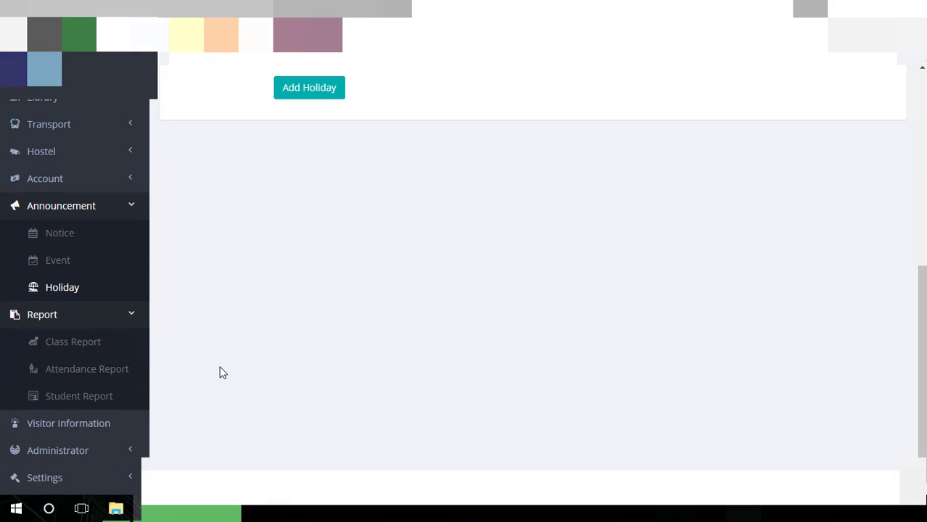
click(117, 346)
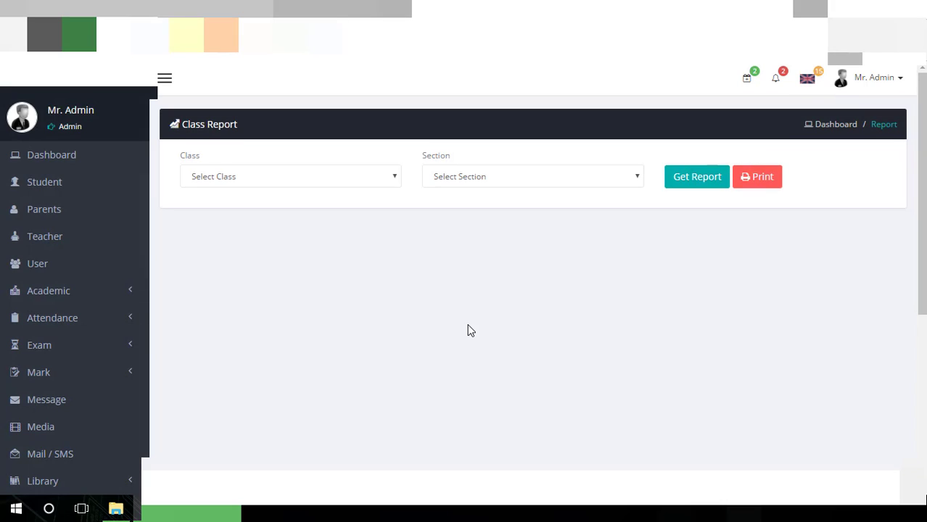
Generate the class report for Class One, Section A
click(366, 177)
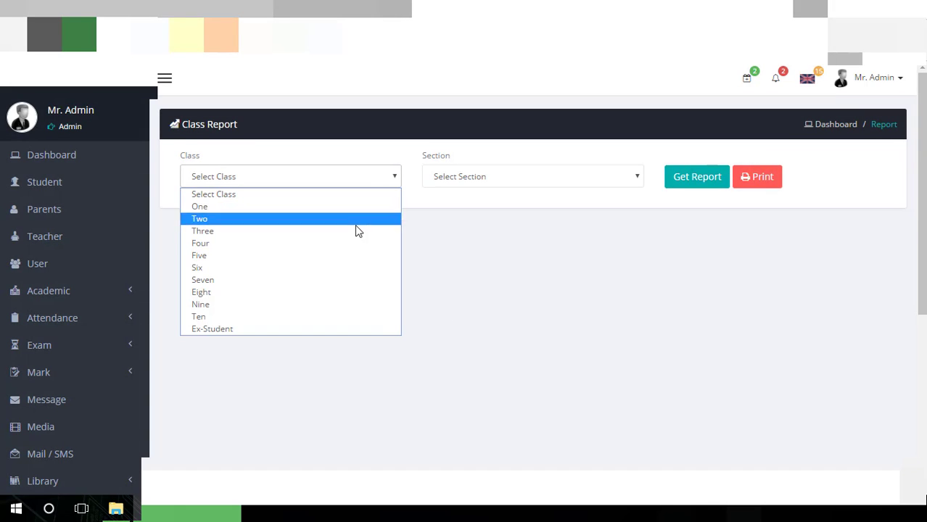
click(355, 206)
click(474, 176)
click(464, 206)
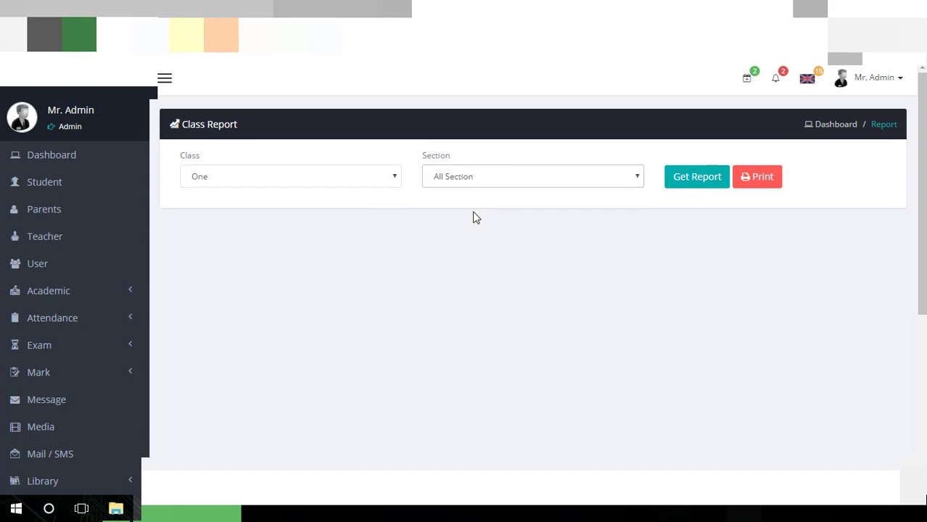
click(691, 187)
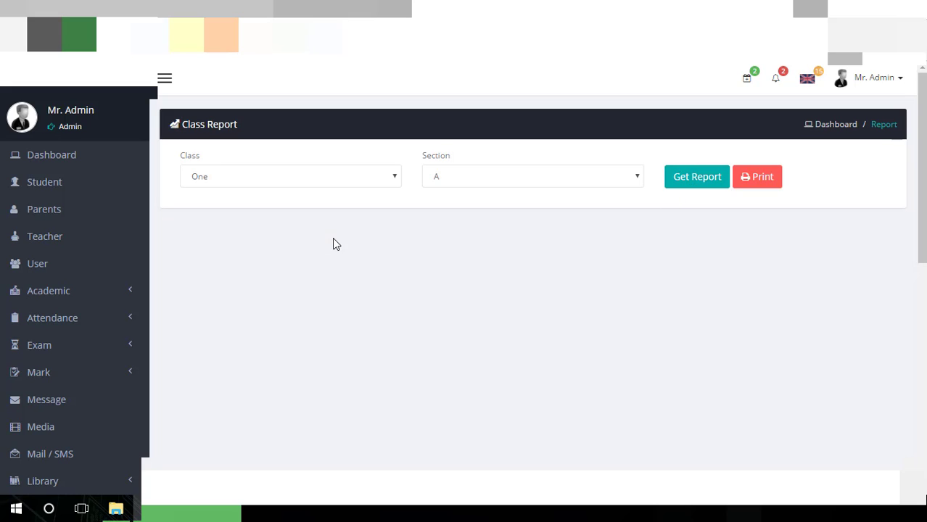
Review the report's subjects, teachers, fee collections and student accounts, including 14975 Admission Fee
scroll(333, 242, down, 2)
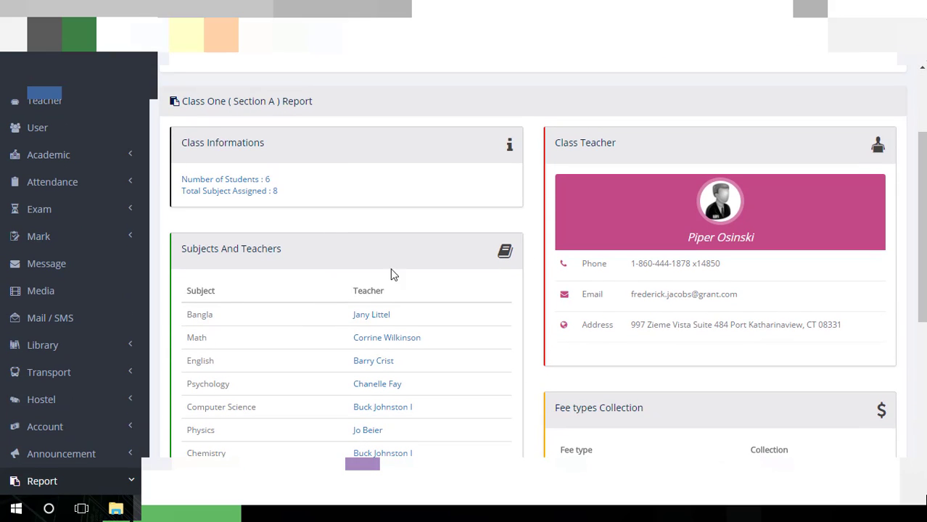
scroll(384, 275, down, 2)
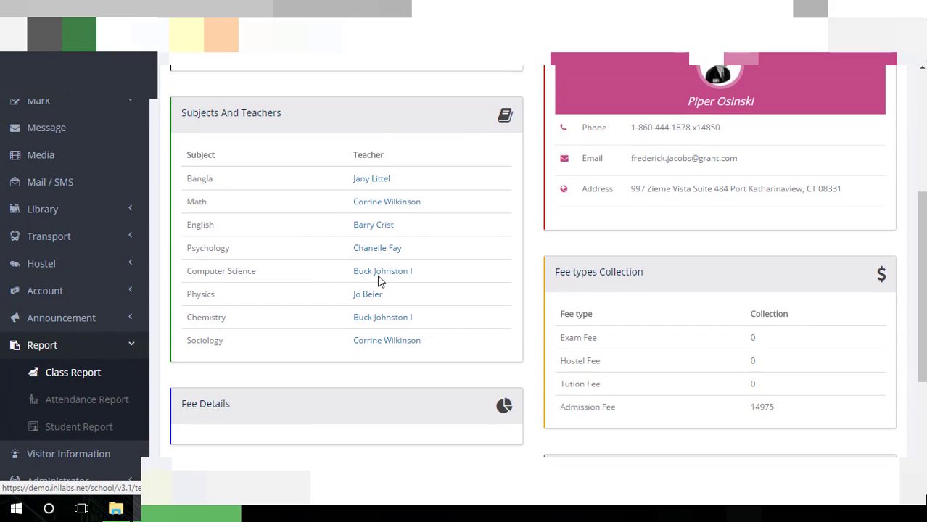
scroll(377, 279, up, 3)
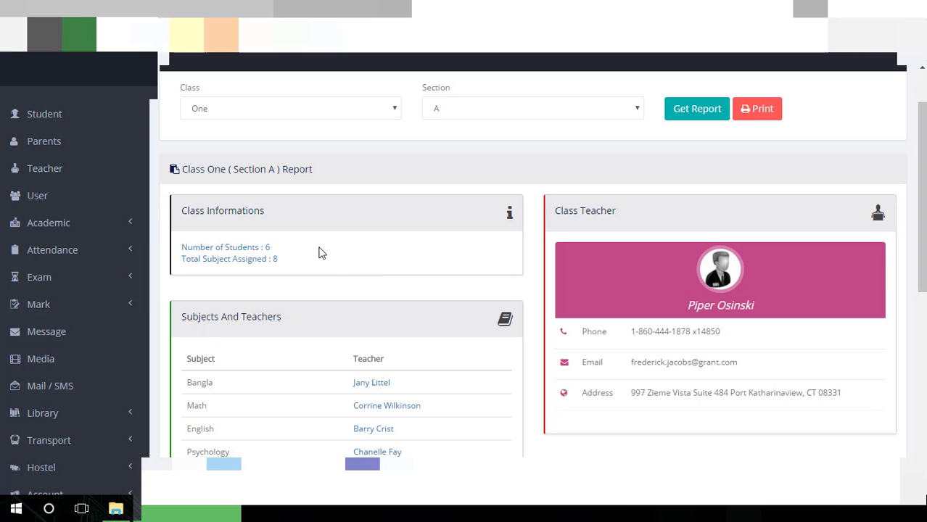
scroll(337, 263, down, 4)
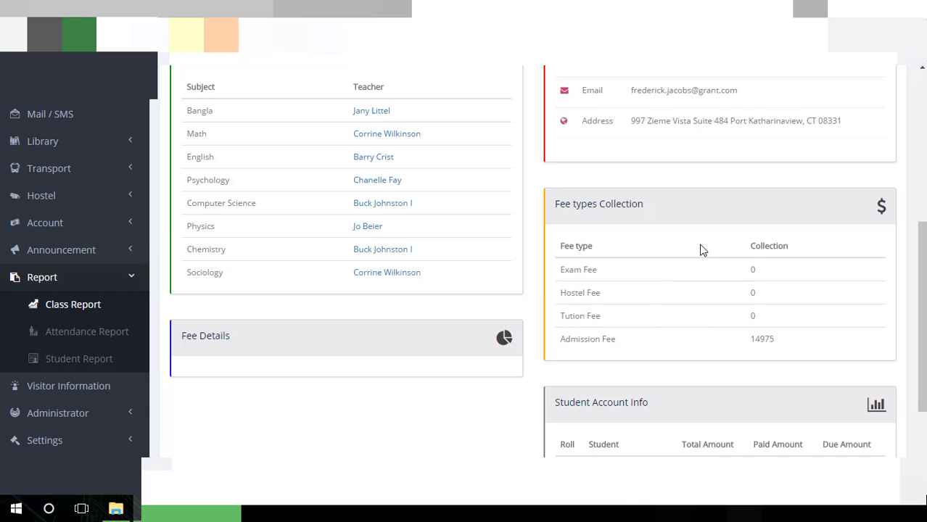
scroll(780, 232, down, 2)
scroll(780, 237, down, 1)
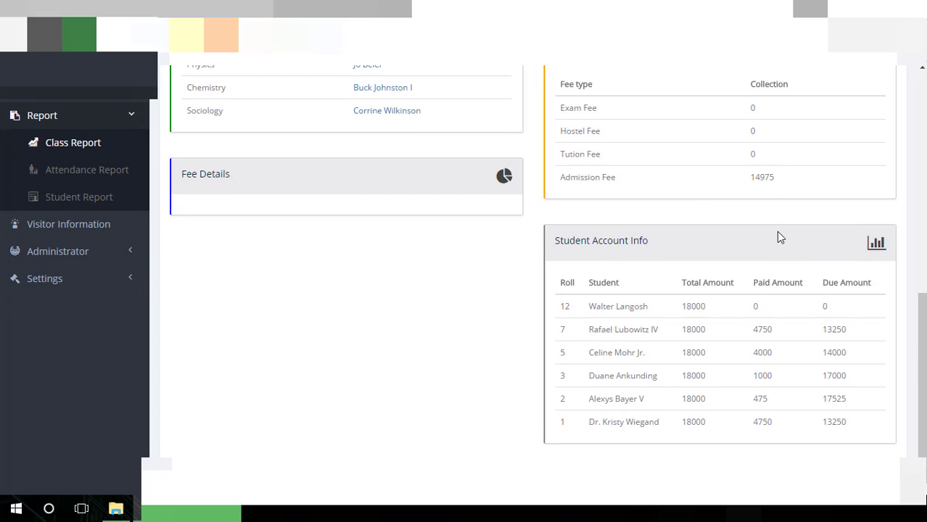
scroll(744, 281, up, 3)
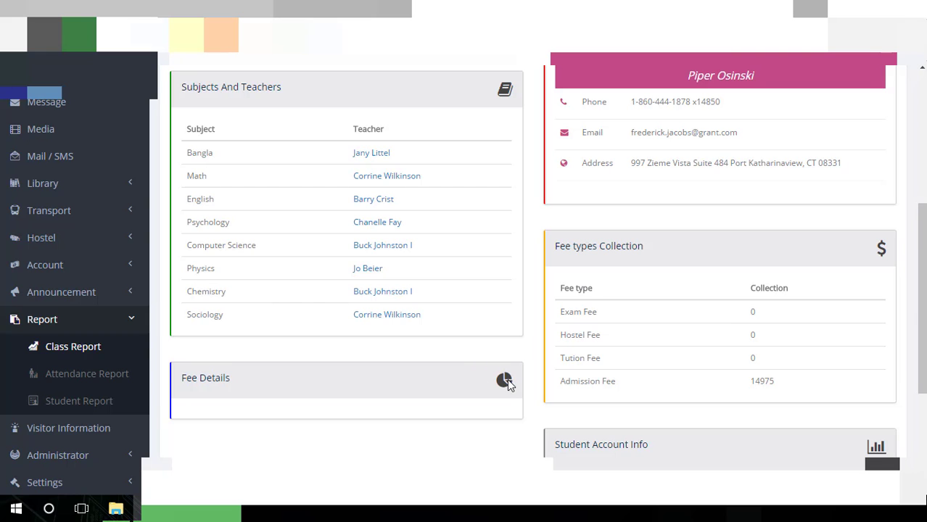
scroll(507, 383, up, 1)
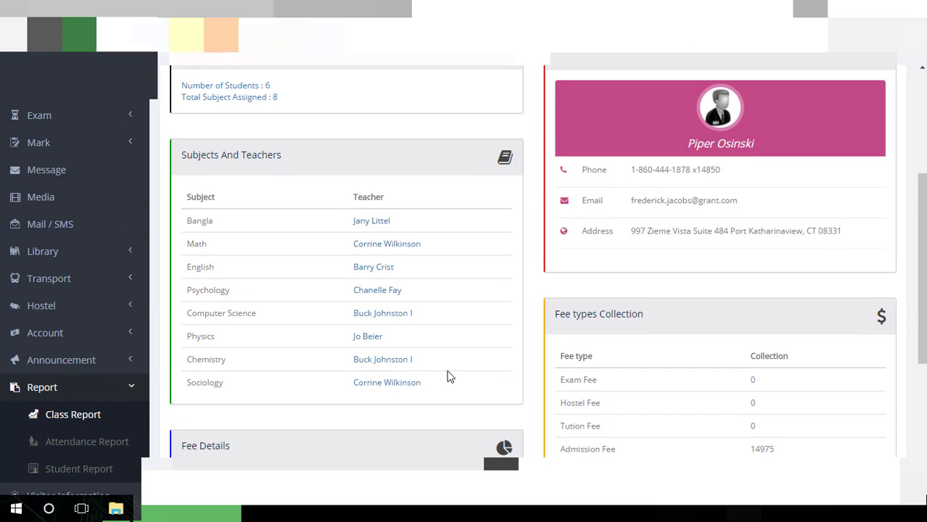
scroll(447, 376, down, 4)
scroll(260, 344, up, 2)
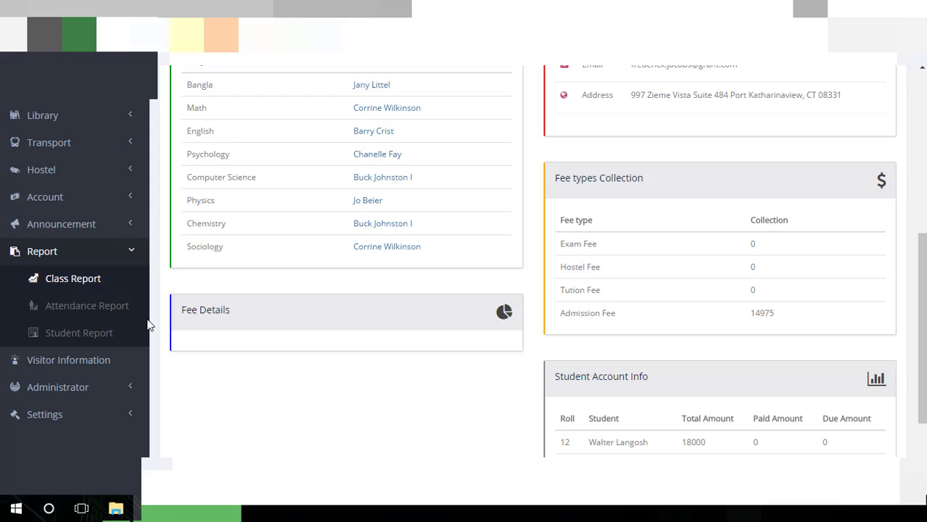
On the Attendance Report, set type Absent, class One and section A
click(79, 311)
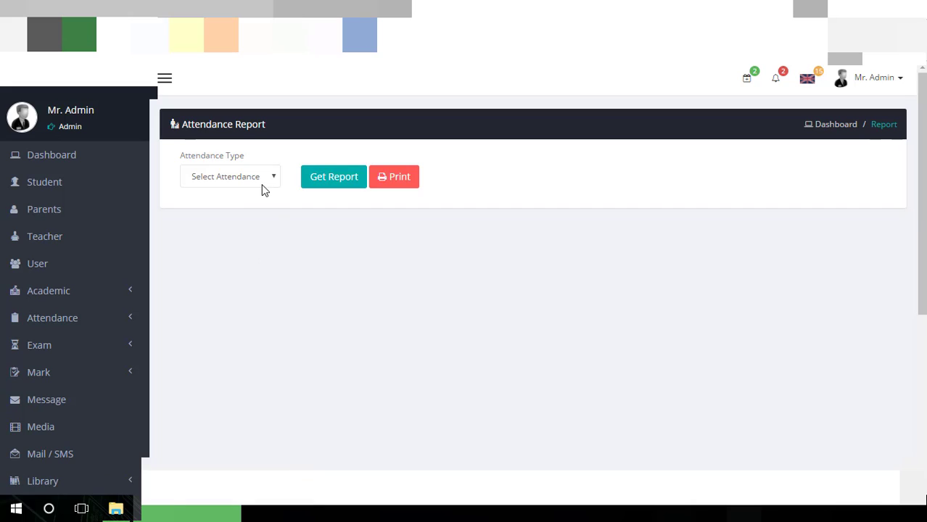
click(261, 181)
click(245, 208)
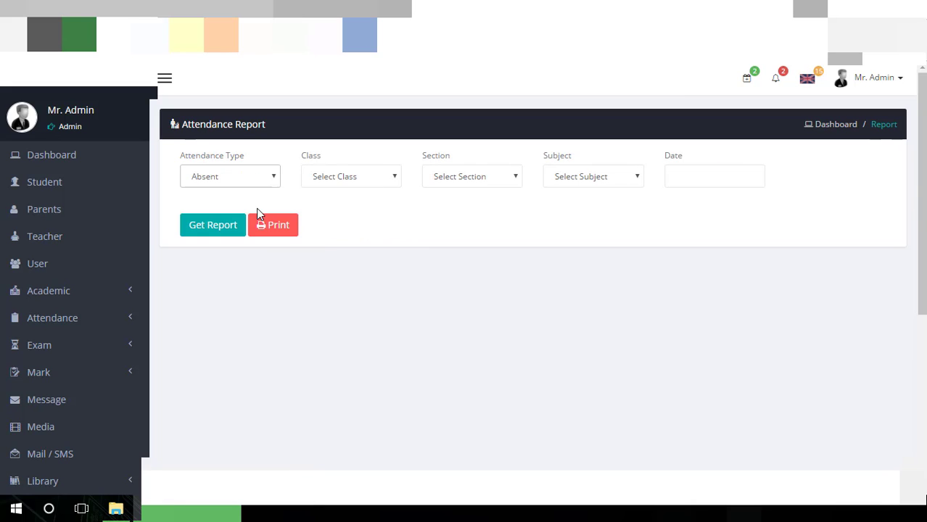
click(355, 179)
click(353, 206)
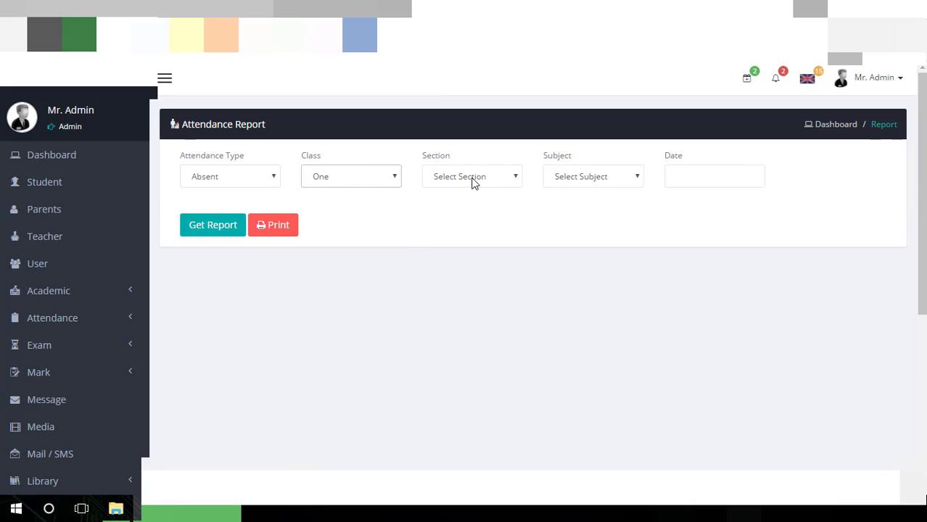
click(473, 183)
click(503, 181)
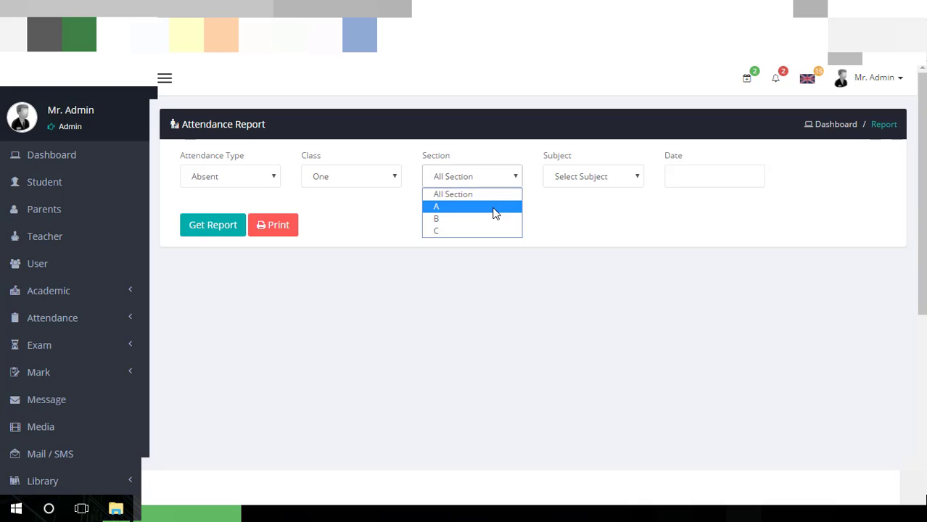
click(495, 208)
Set subject Math and date 9 May 2017, and review the 6 absent students
click(586, 182)
click(594, 219)
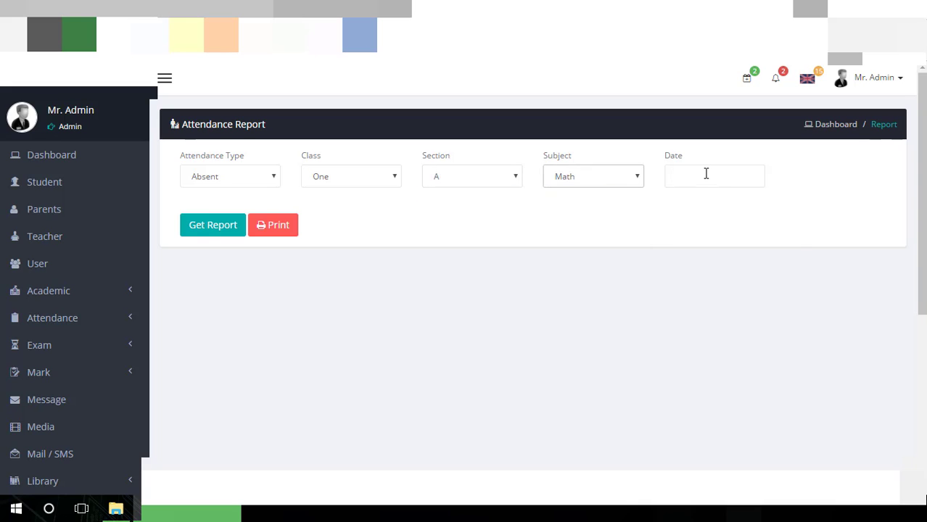
click(705, 174)
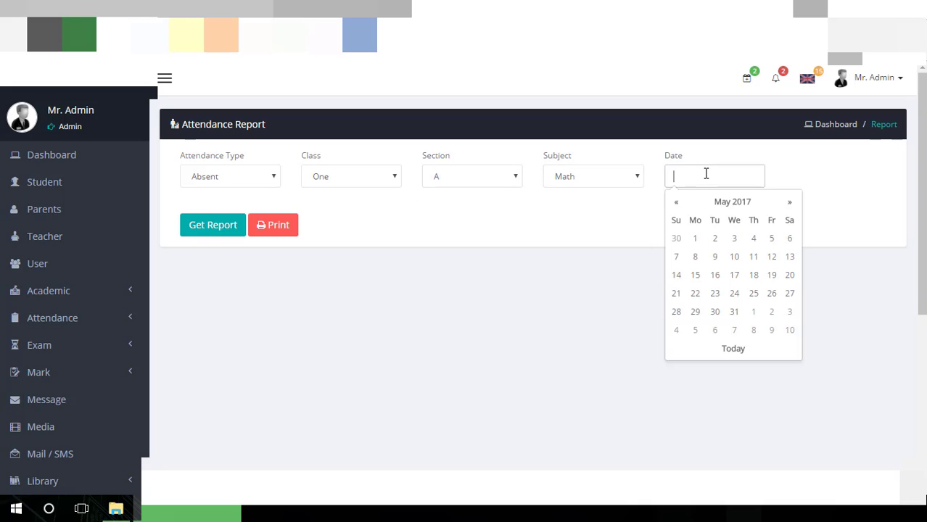
click(714, 258)
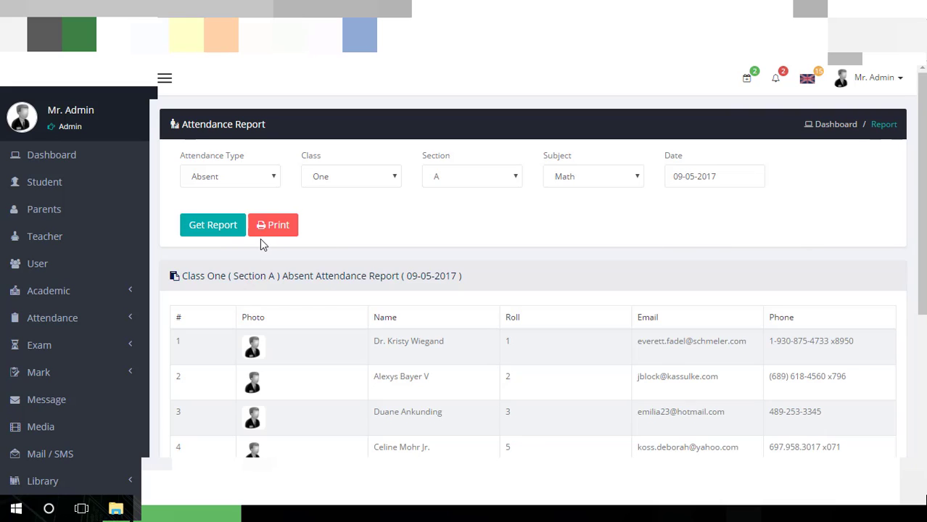
scroll(290, 236, down, 3)
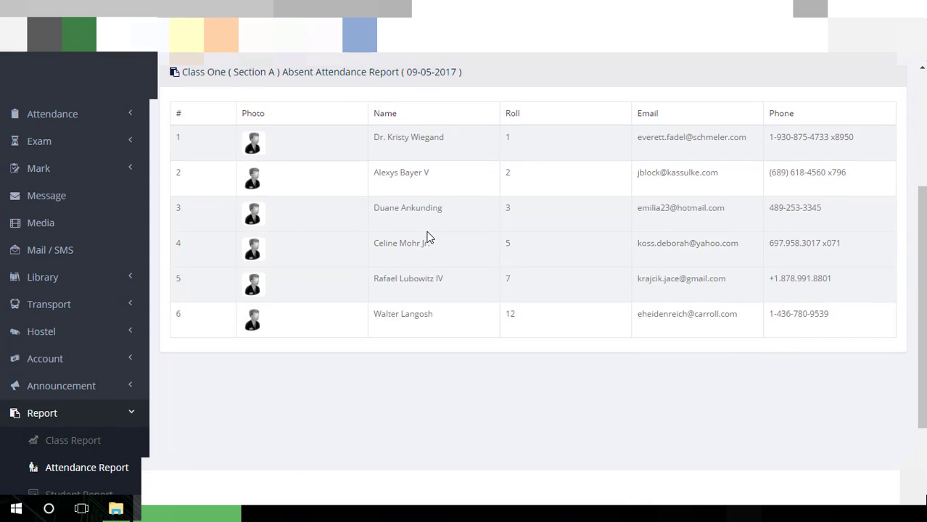
scroll(736, 294, down, 2)
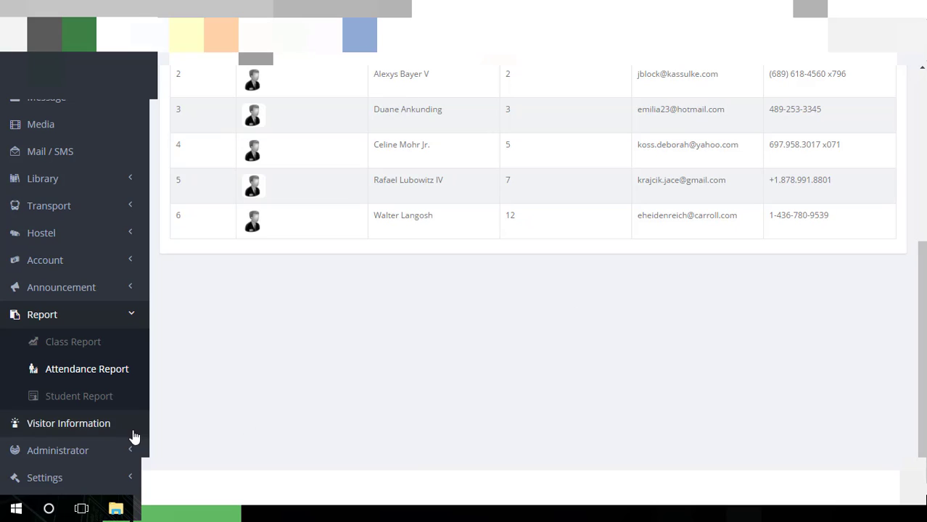
Run the Student Report by Gender for Female students across the whole School
click(107, 401)
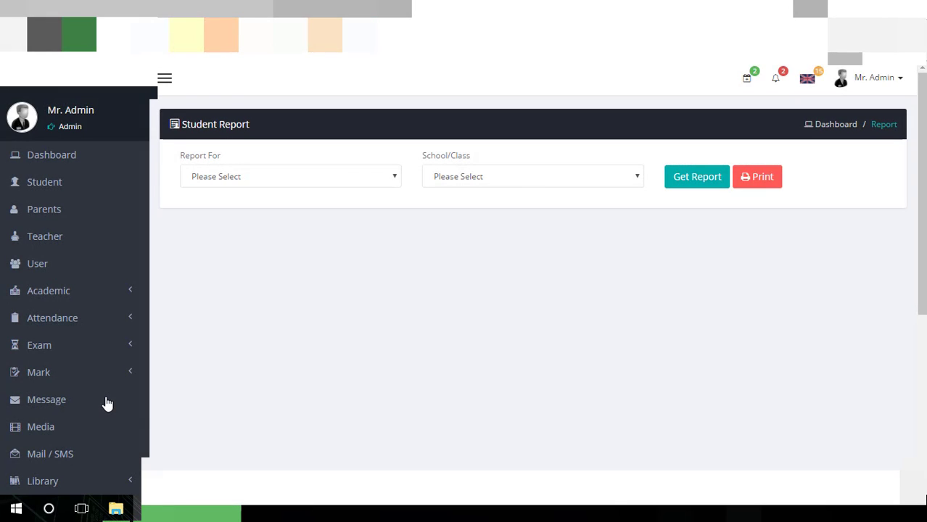
click(280, 176)
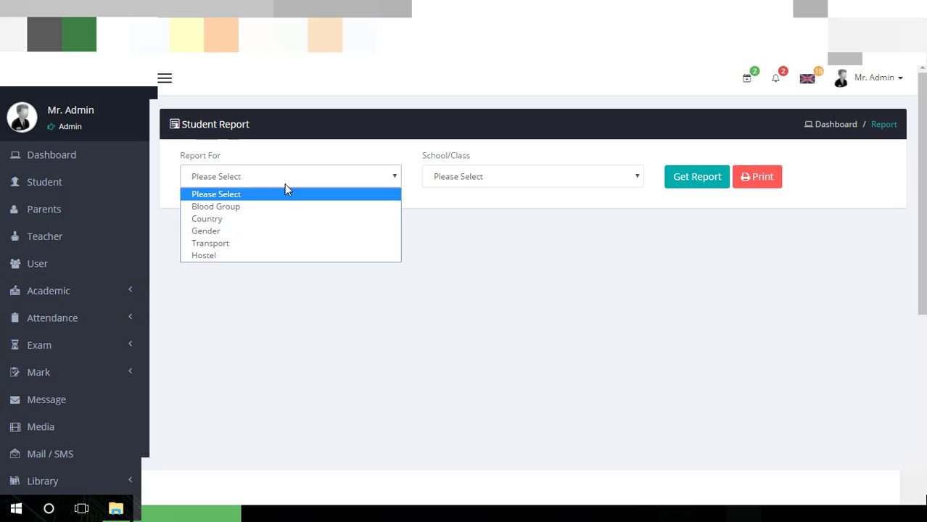
click(279, 221)
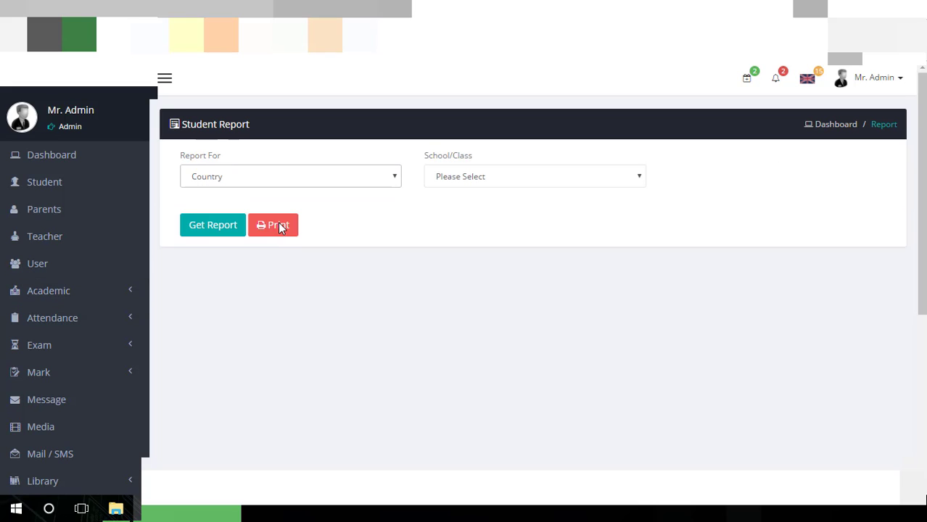
click(289, 185)
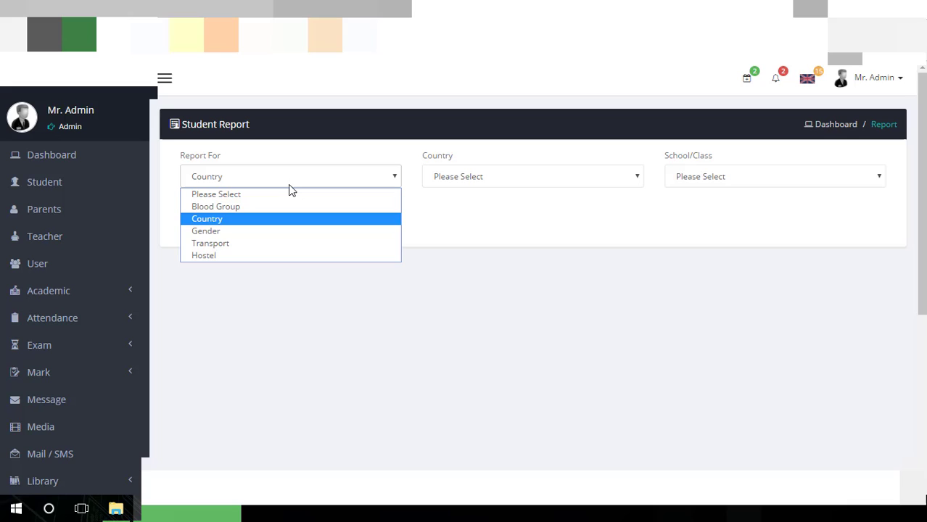
click(283, 232)
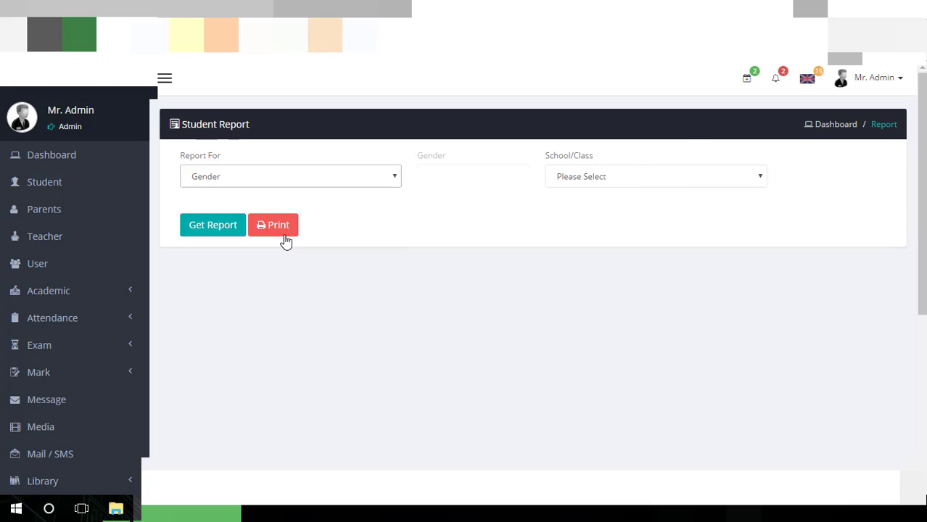
click(540, 174)
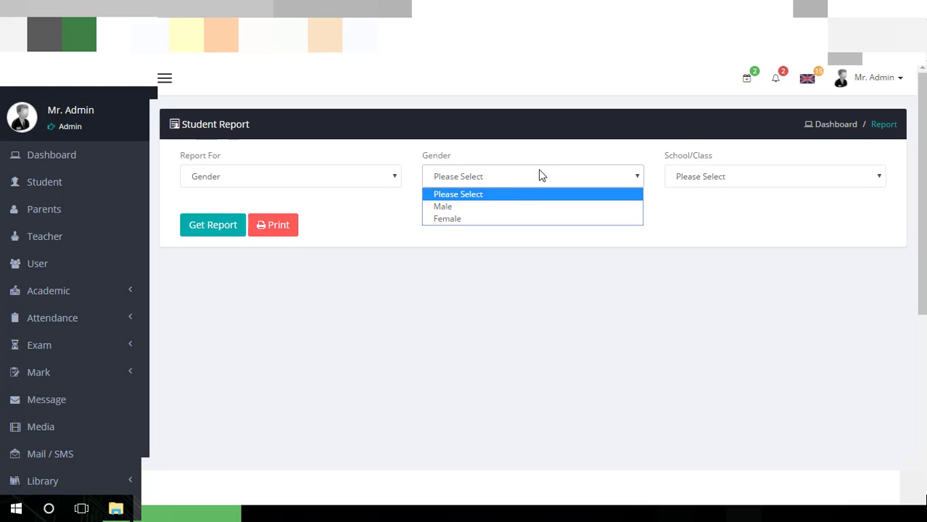
click(518, 219)
click(739, 188)
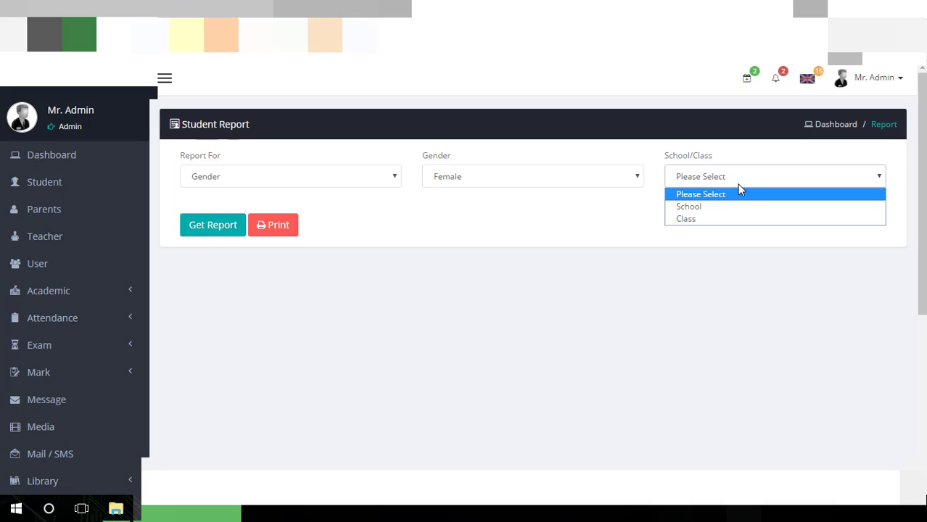
click(735, 208)
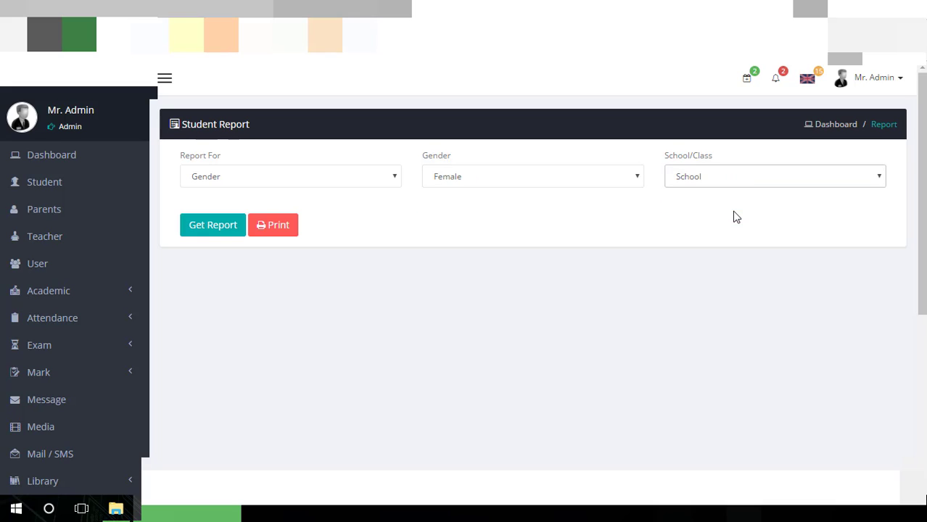
click(217, 239)
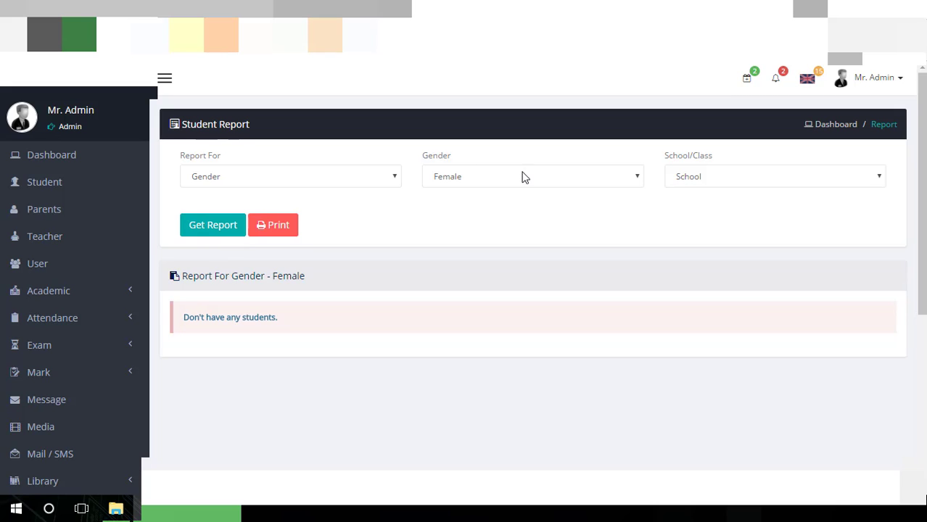
Rerun the female student report for Class One, Section A, which finds no students
click(691, 182)
click(682, 221)
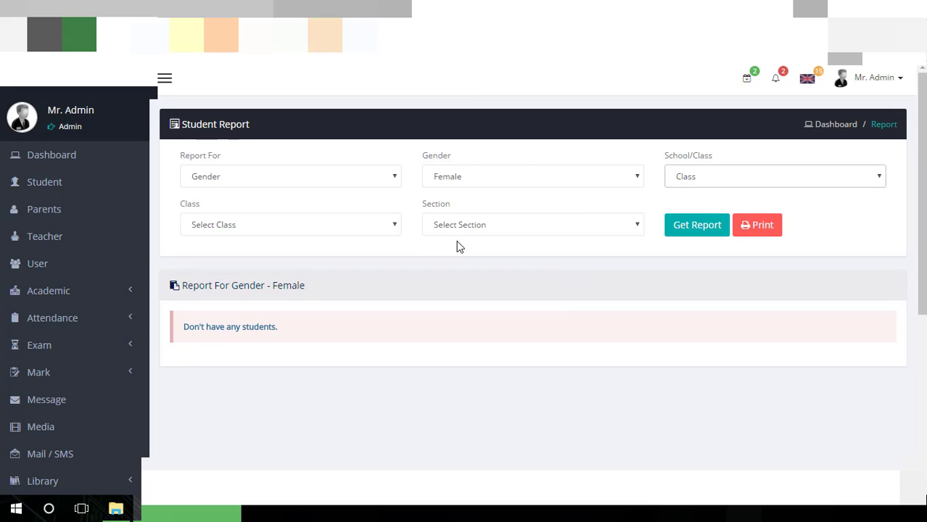
click(390, 225)
click(336, 258)
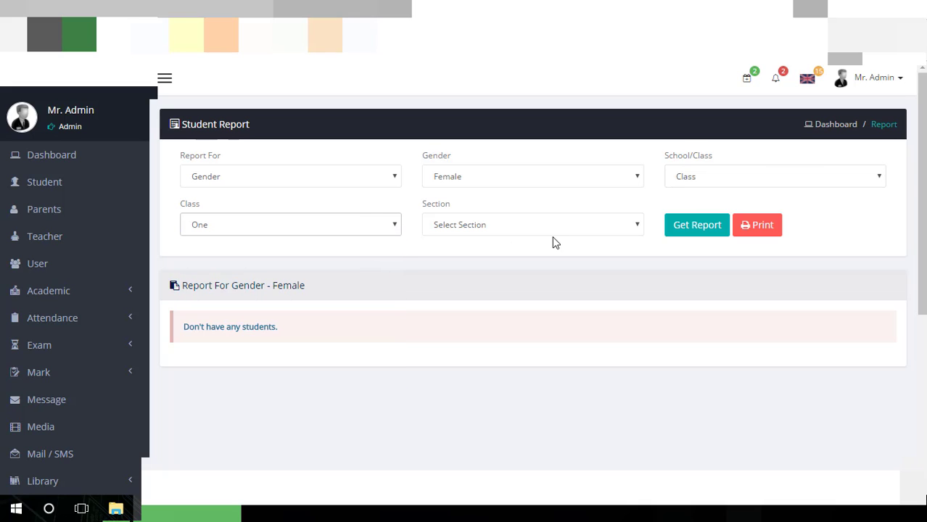
click(550, 226)
click(595, 222)
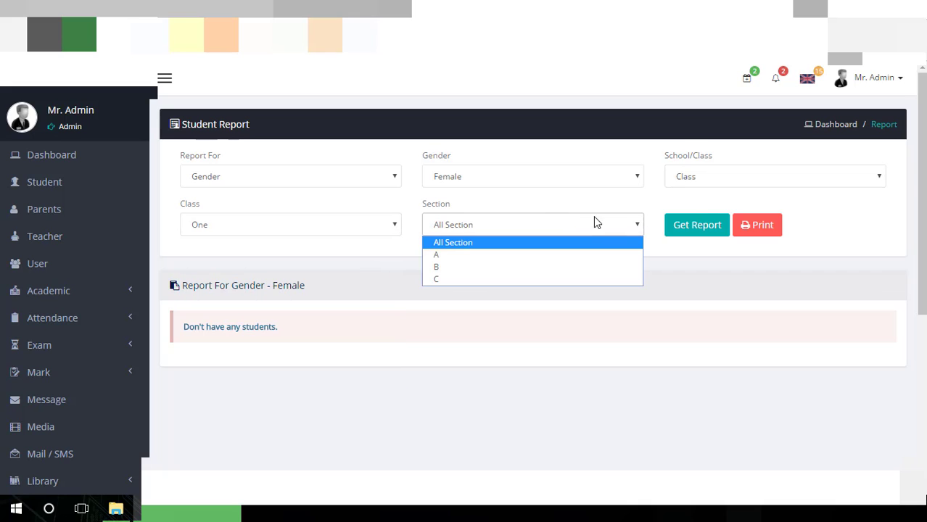
click(585, 255)
click(707, 231)
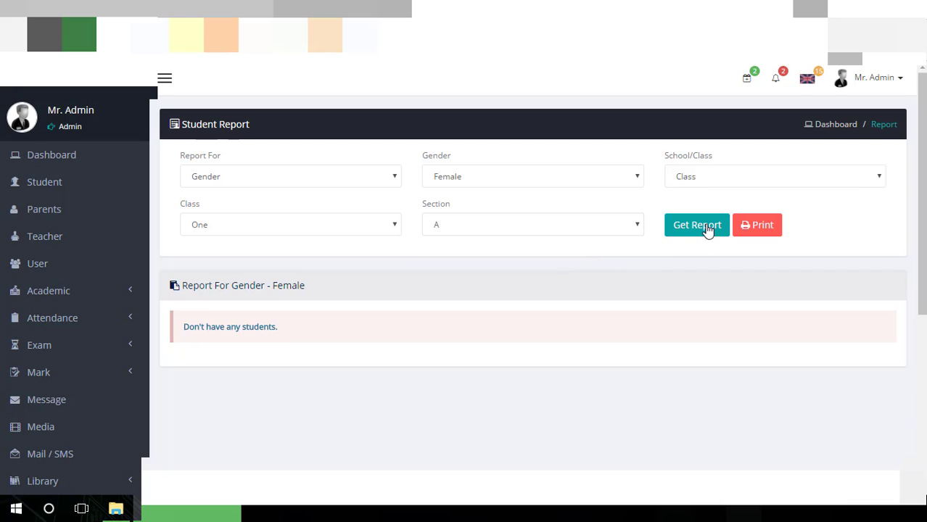
click(701, 233)
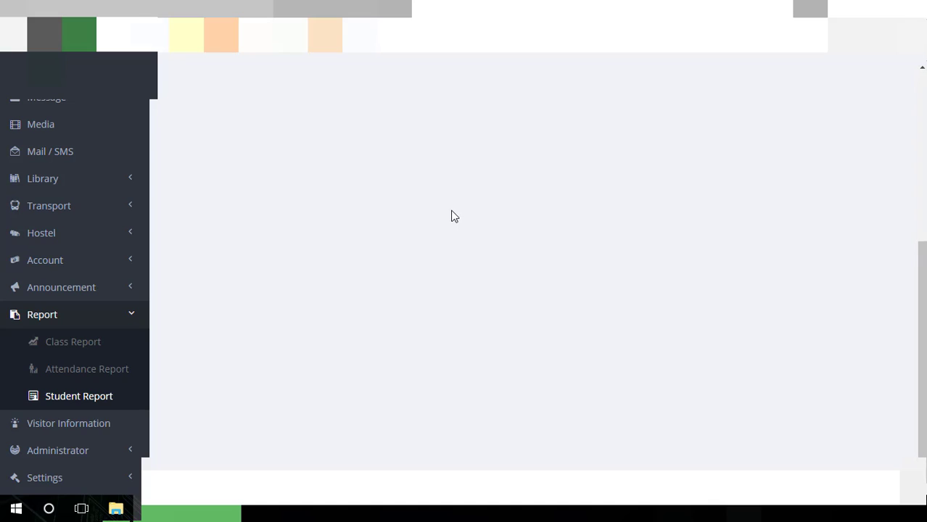
Sign back in as the admin and open the Visitor Information page
click(80, 431)
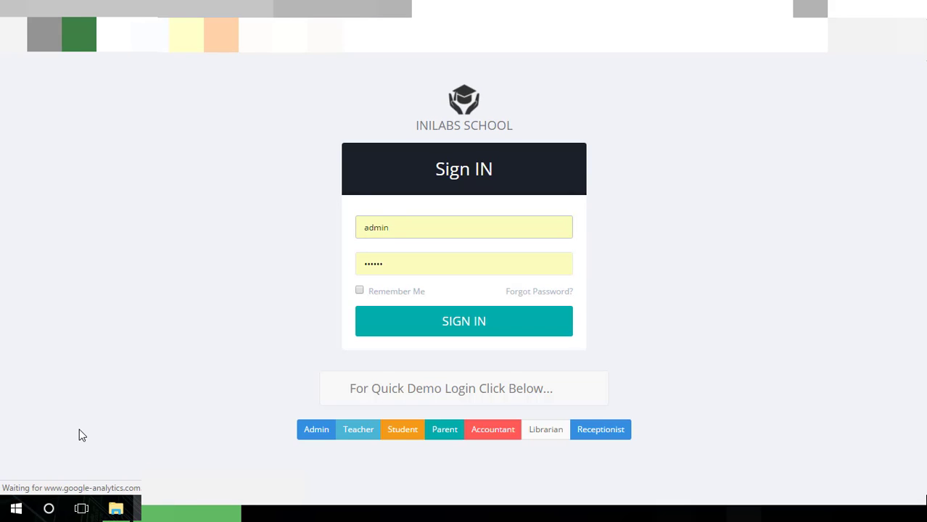
click(467, 326)
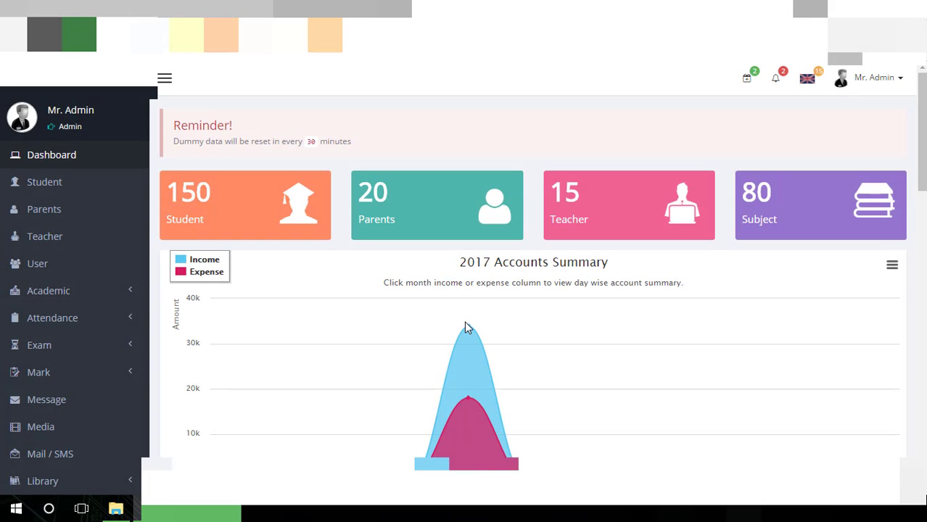
scroll(109, 377, down, 4)
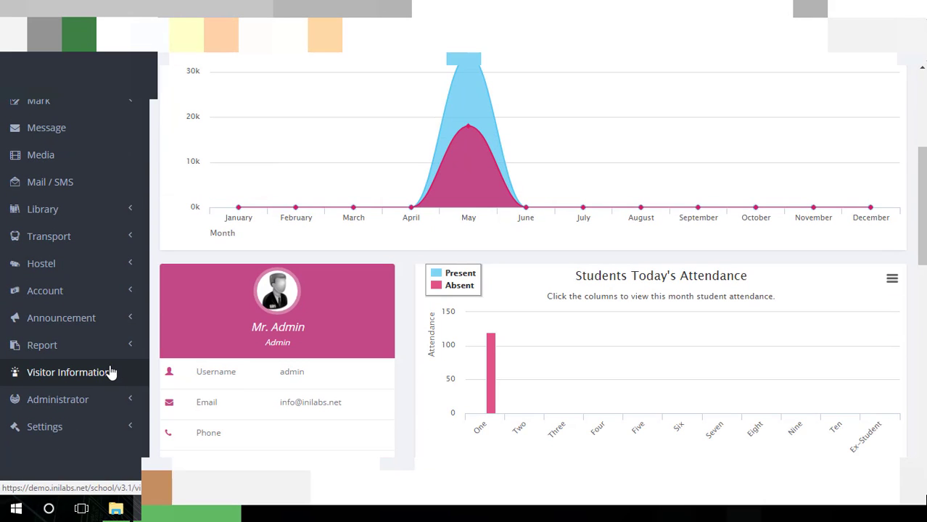
click(117, 391)
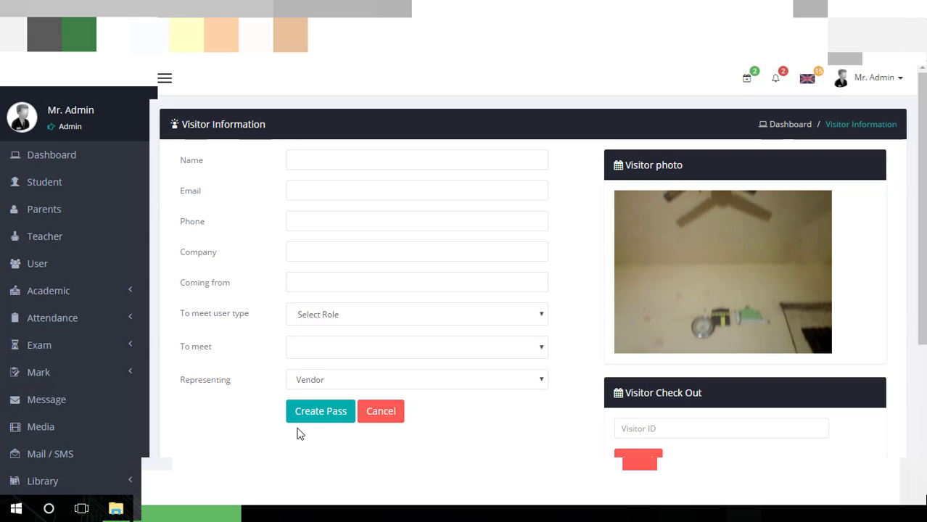
Go through the visitor's name, phone, company and origin fields, and choose Moderator to meet
click(395, 159)
click(386, 218)
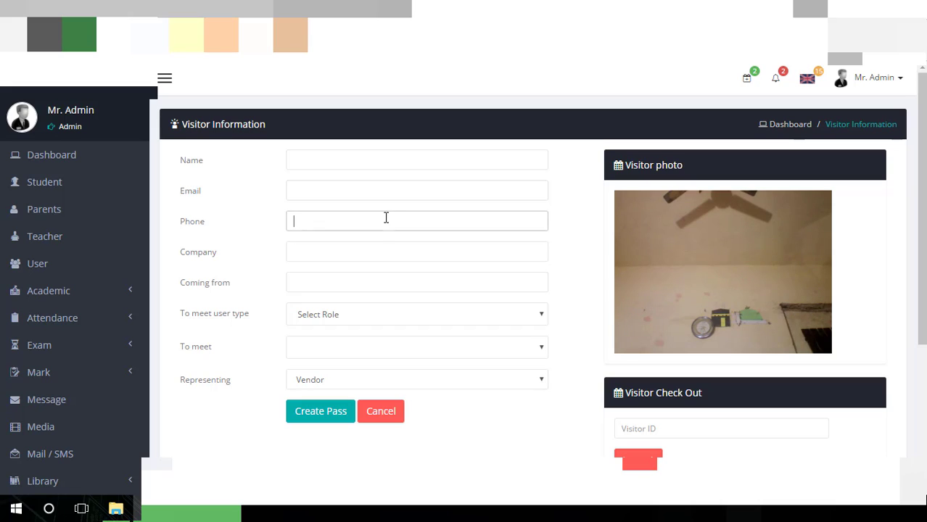
click(380, 250)
click(376, 285)
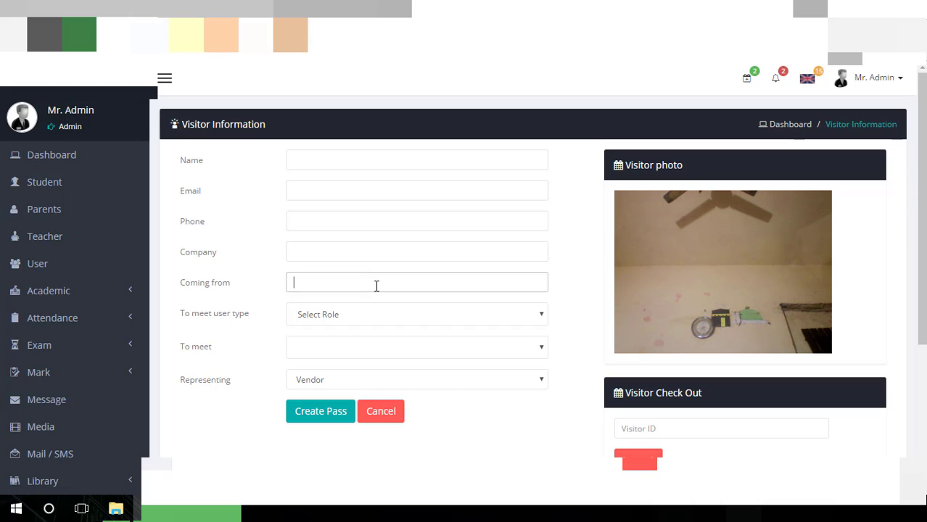
click(364, 321)
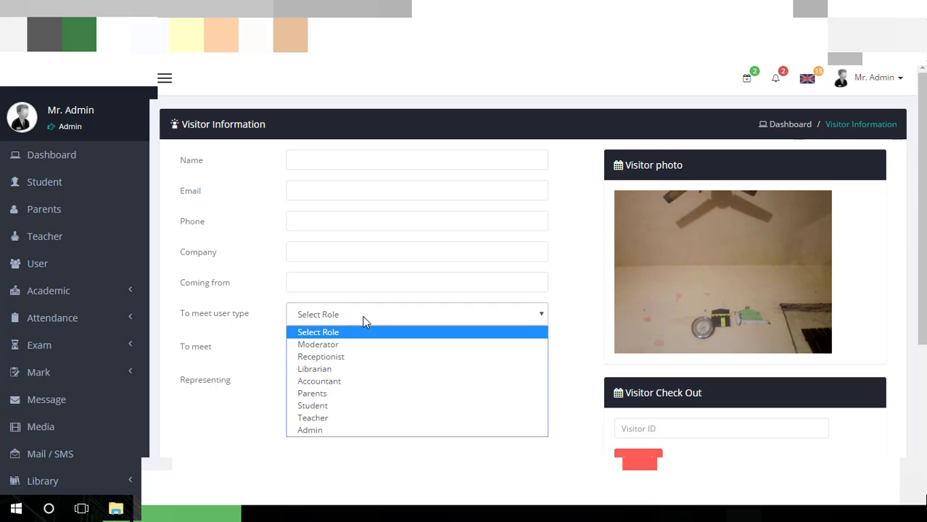
click(257, 337)
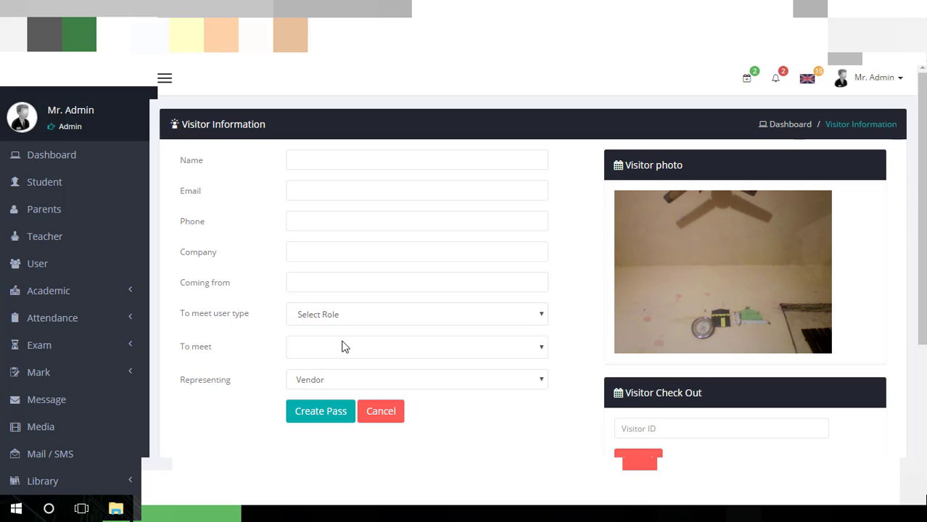
click(445, 316)
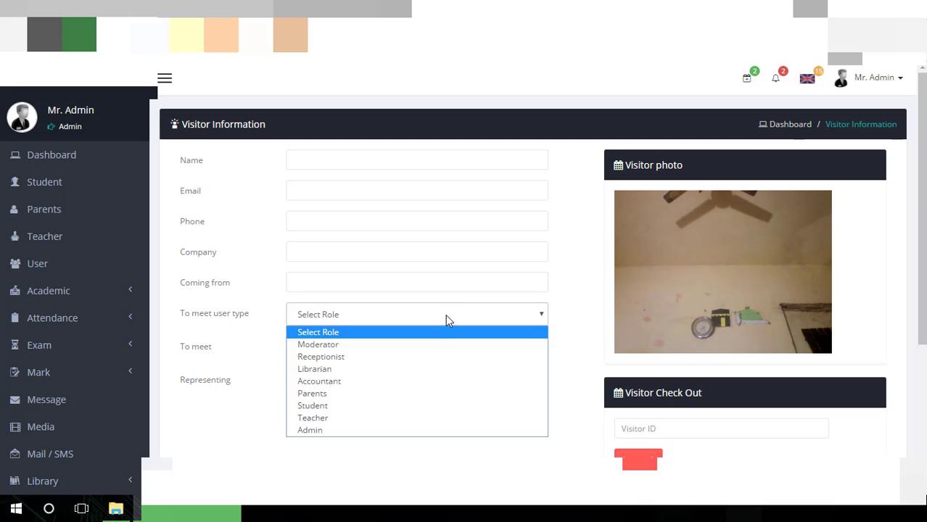
click(432, 344)
Check the empty whom-to-meet list and leave Representing set to Vendor
click(431, 347)
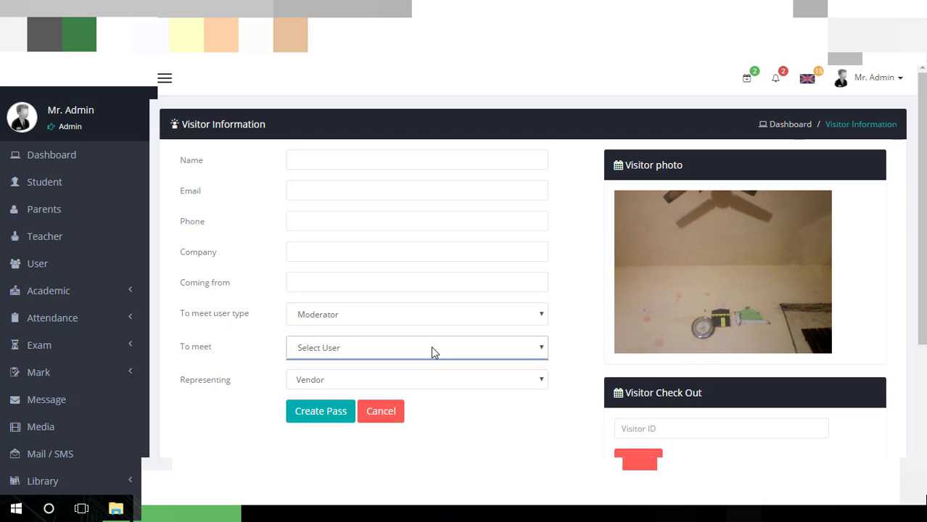
click(494, 347)
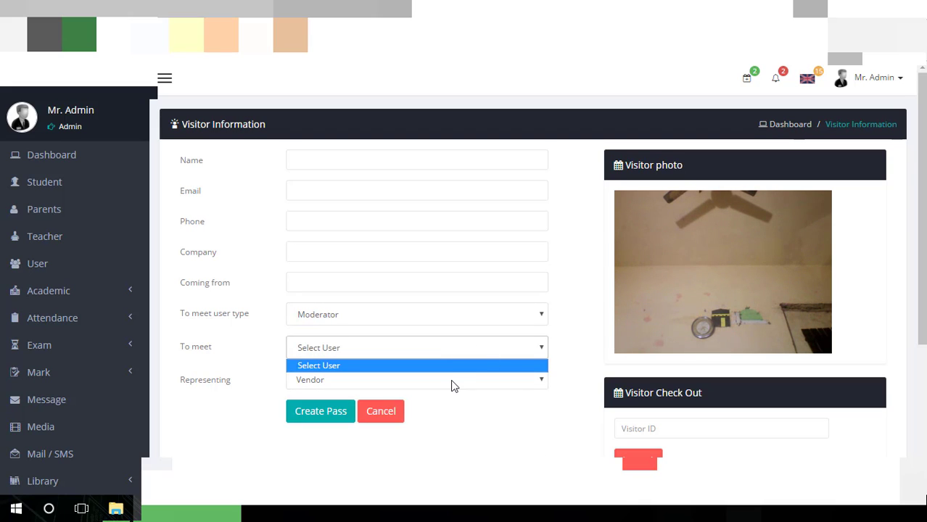
click(267, 291)
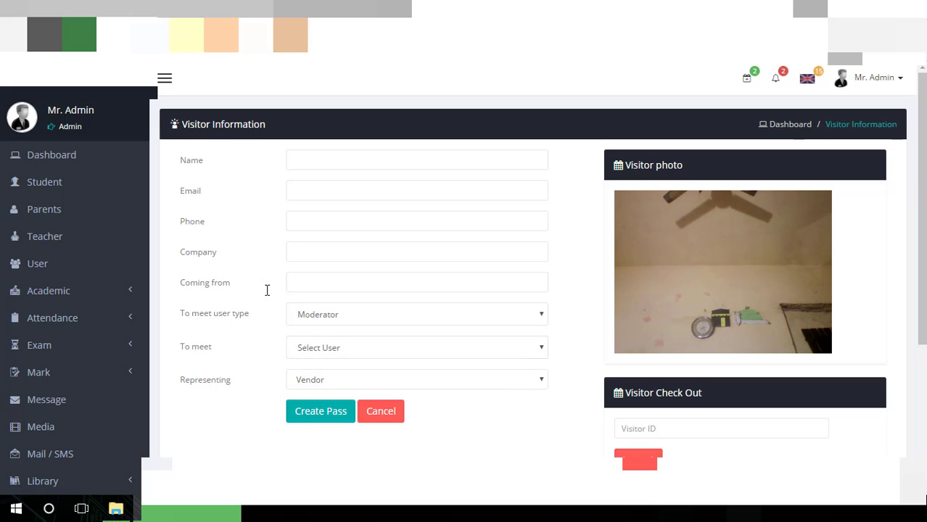
click(355, 381)
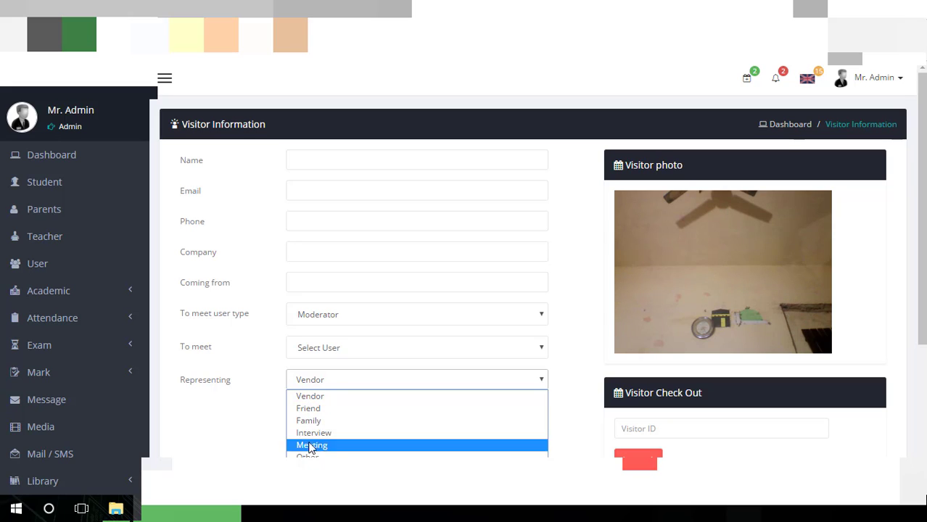
click(243, 396)
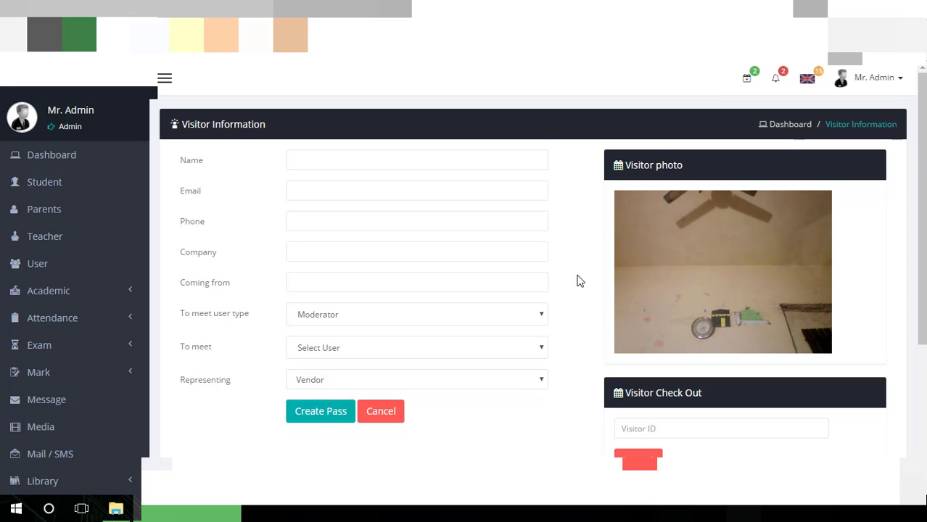
scroll(646, 282, down, 1)
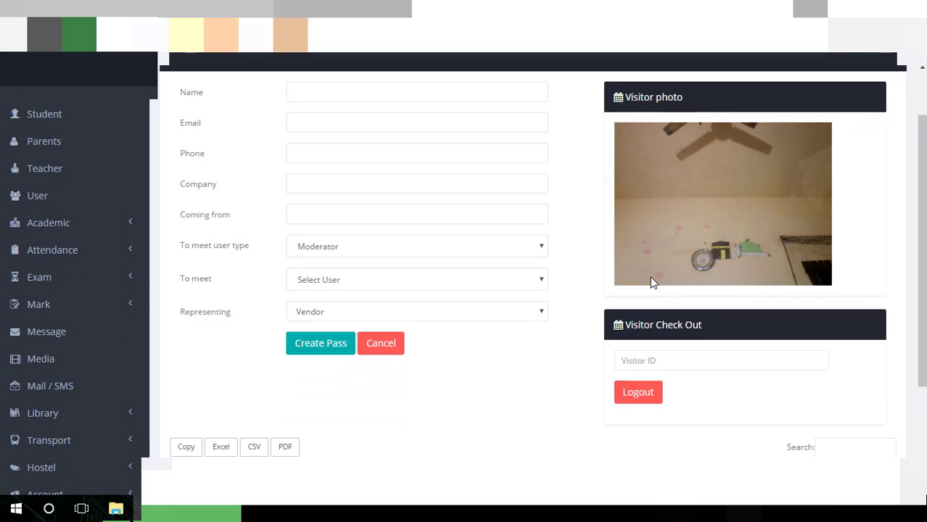
scroll(651, 283, down, 1)
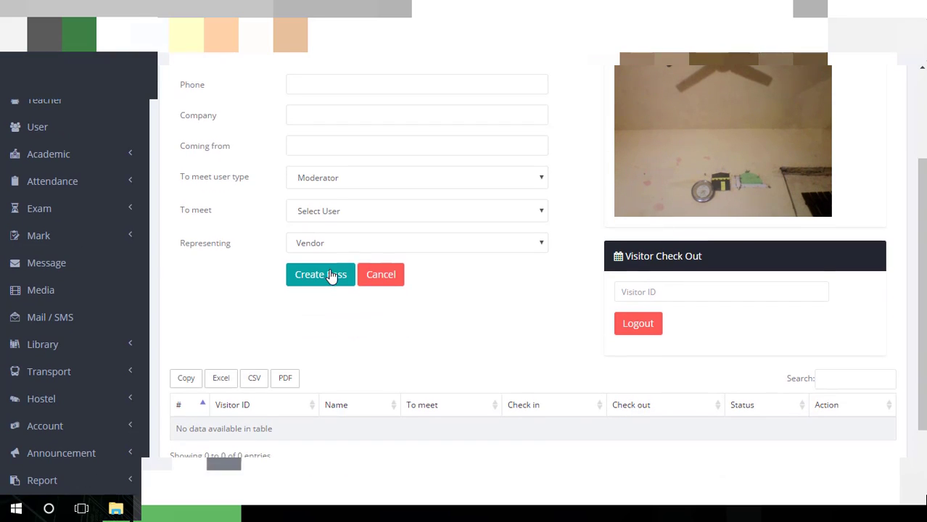
scroll(331, 276, down, 1)
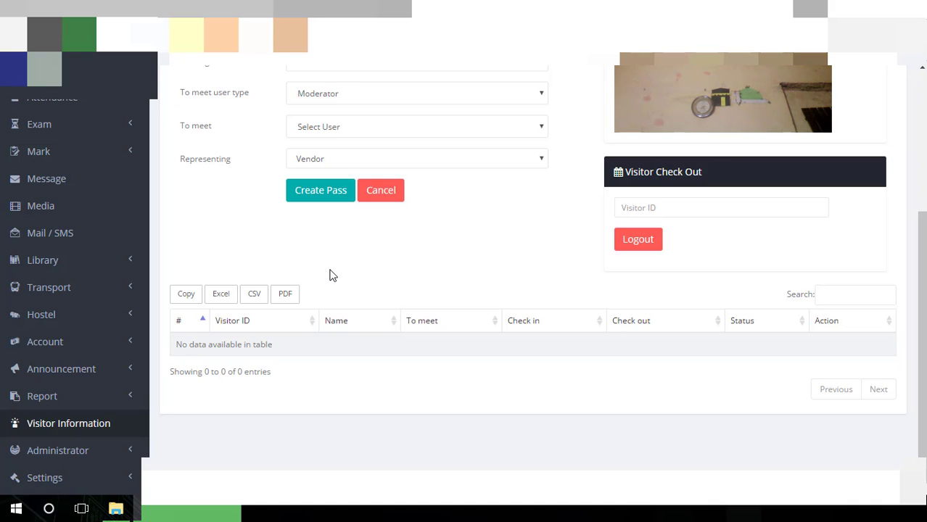
scroll(331, 276, up, 2)
scroll(331, 276, down, 2)
scroll(331, 276, up, 2)
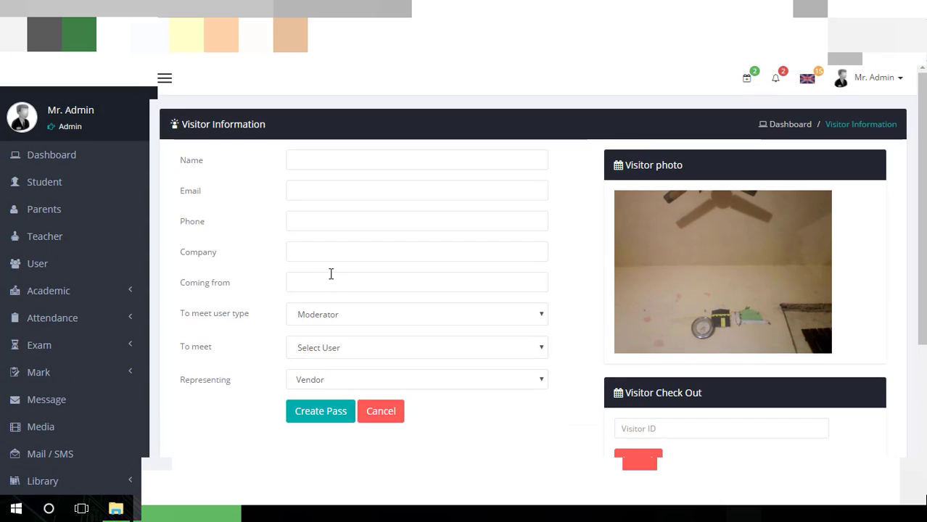
scroll(331, 276, down, 1)
scroll(331, 275, up, 2)
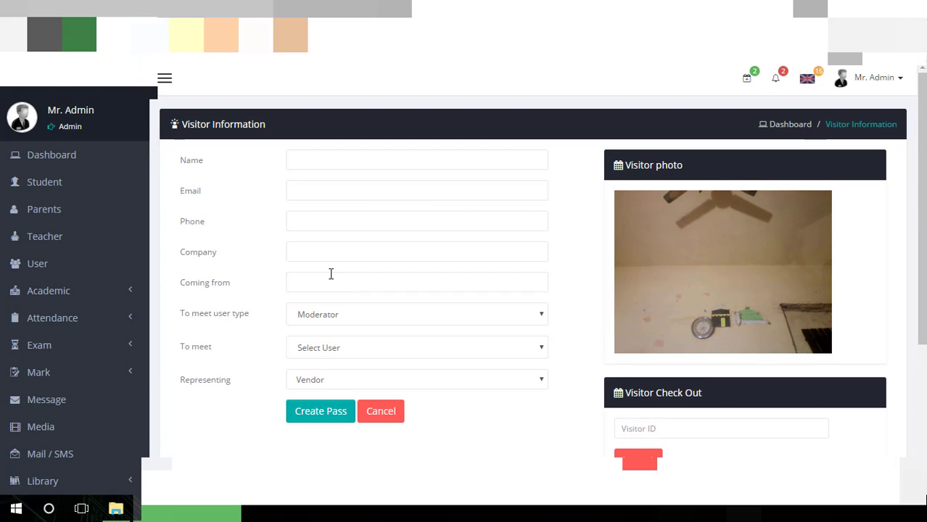
scroll(331, 276, down, 2)
scroll(779, 303, up, 2)
scroll(778, 303, down, 2)
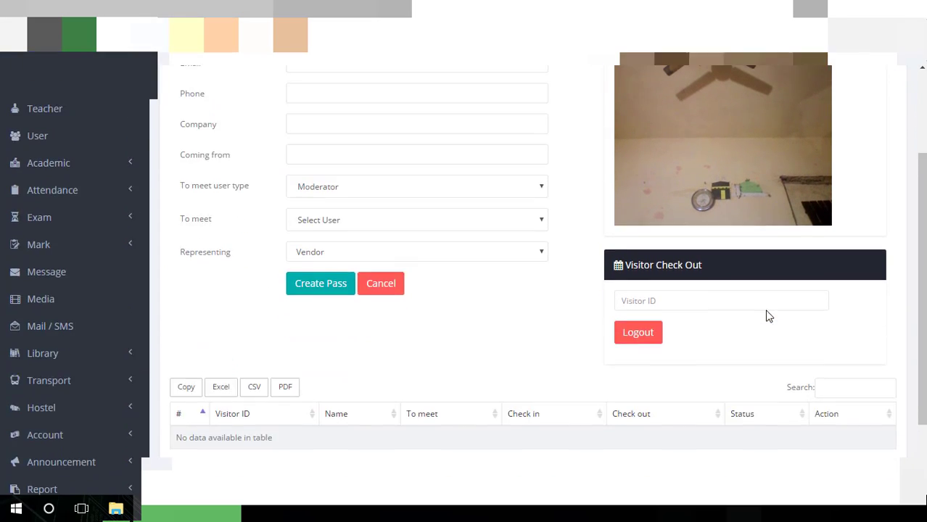
scroll(769, 316, up, 2)
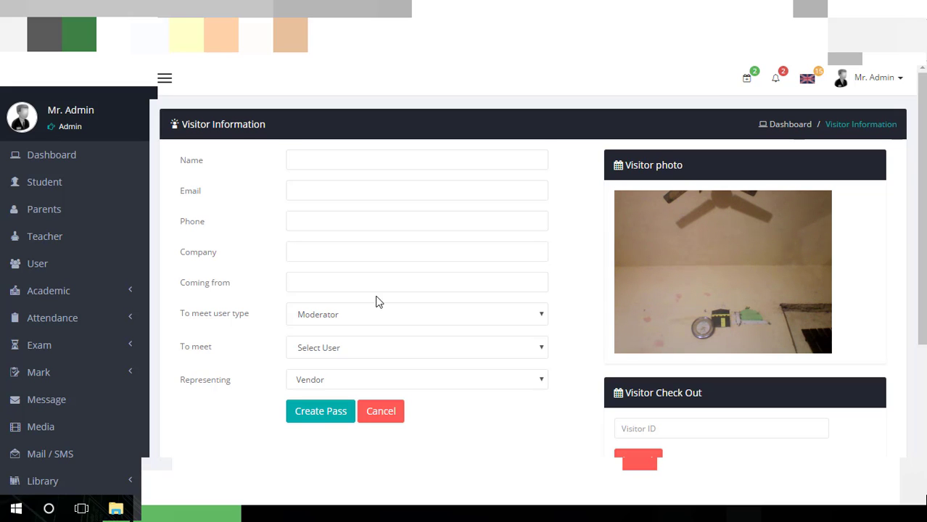
scroll(239, 295, down, 3)
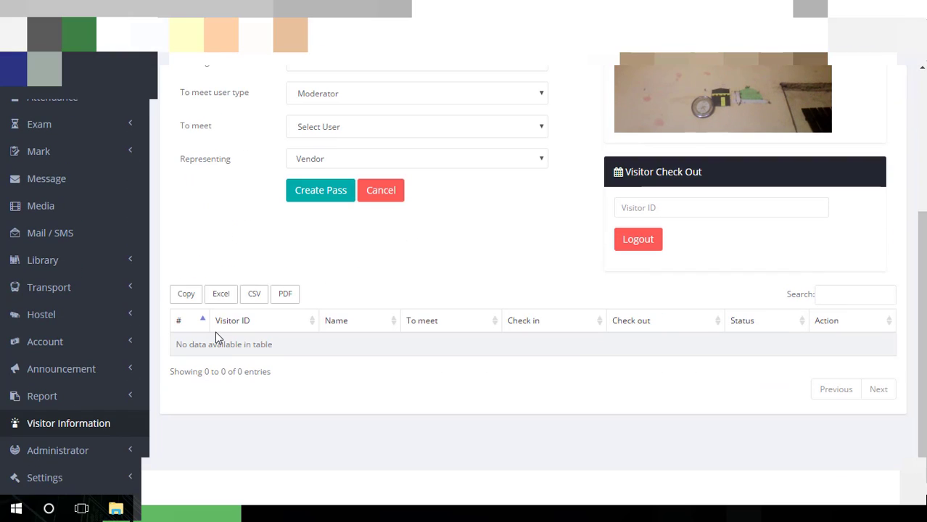
From Administrator > Academic Year, open a blank add-year form and check its Year and Year Title fields
click(84, 451)
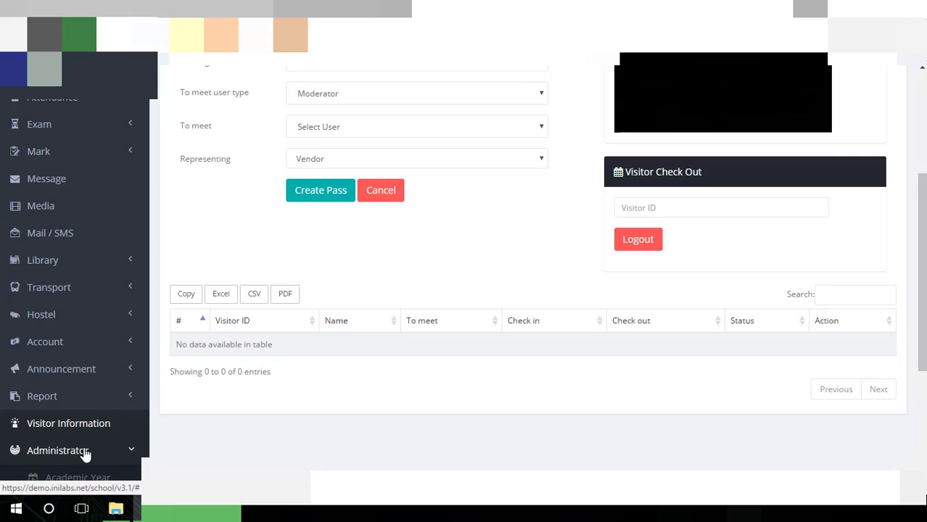
scroll(87, 450, down, 3)
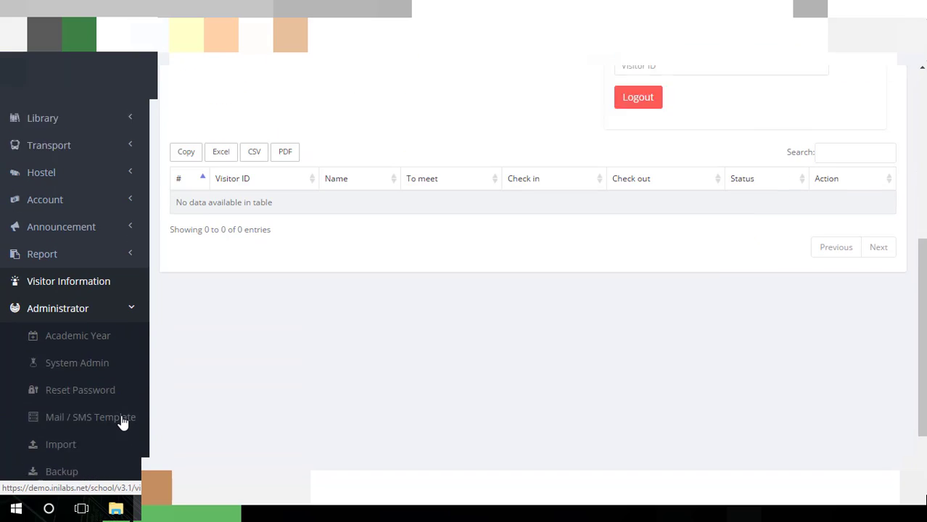
click(110, 282)
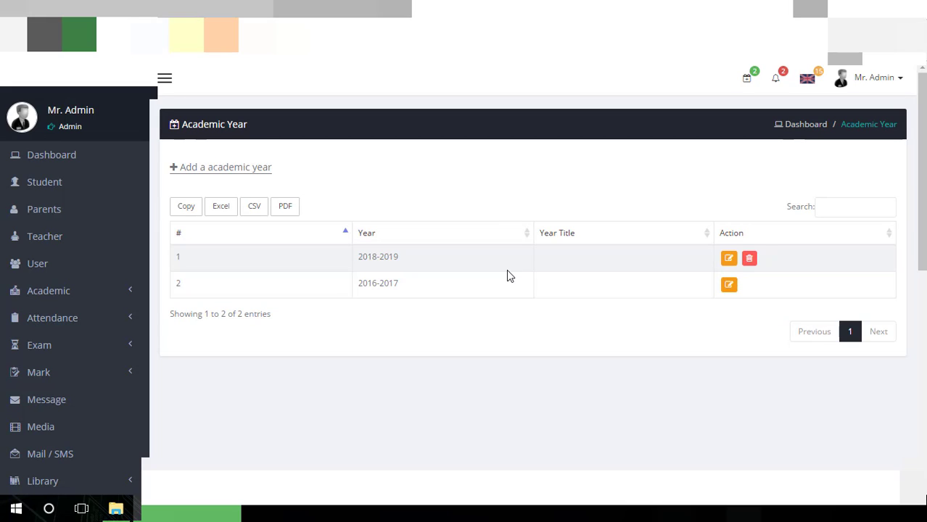
click(246, 180)
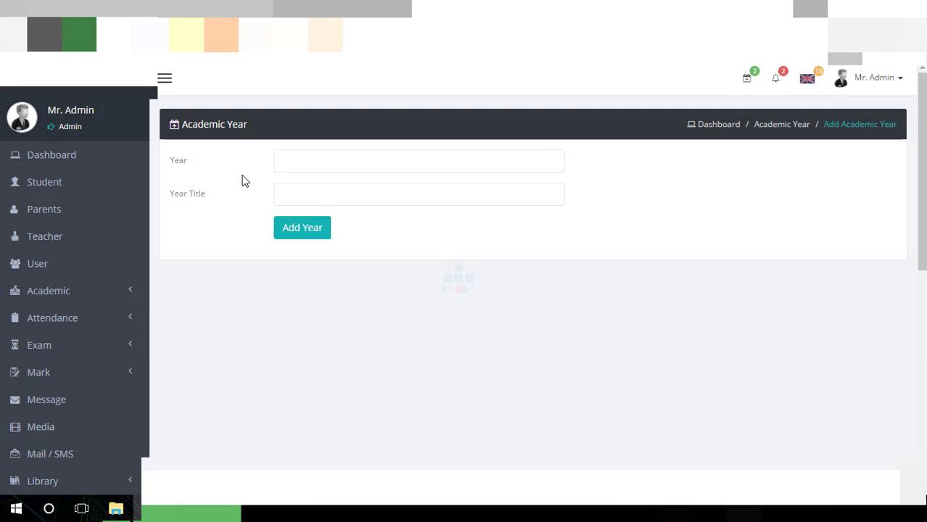
click(279, 160)
click(302, 206)
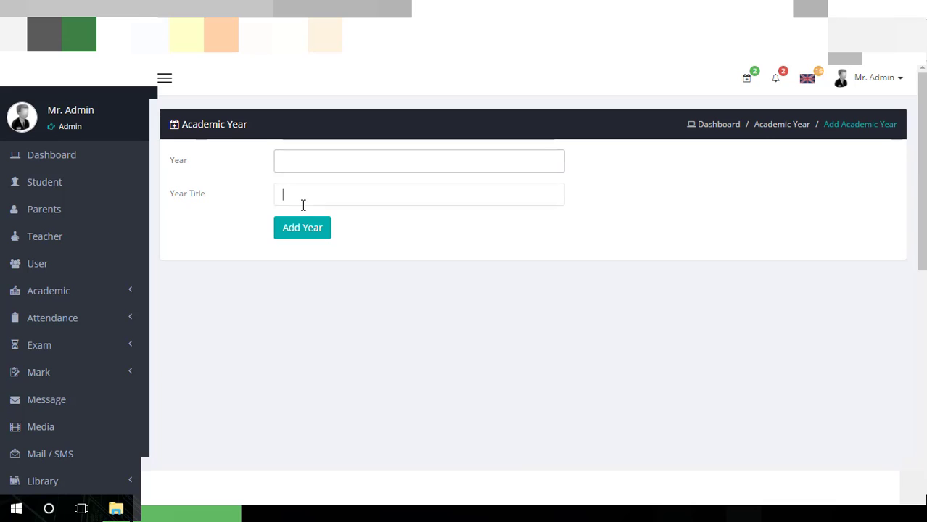
scroll(229, 209, down, 3)
scroll(229, 208, down, 3)
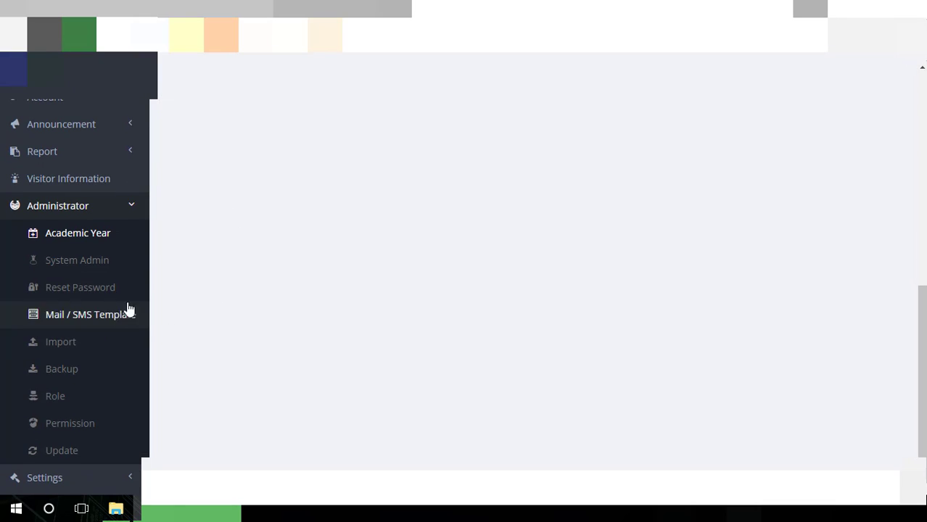
From Administrator > System Admin, open the add form and look through its Name, Date Of Birth and prefilled fields
click(99, 269)
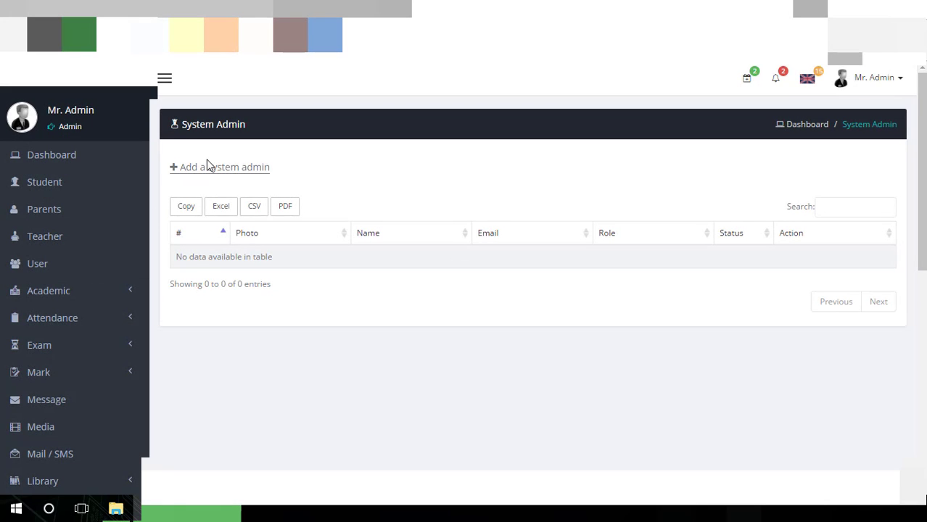
click(227, 167)
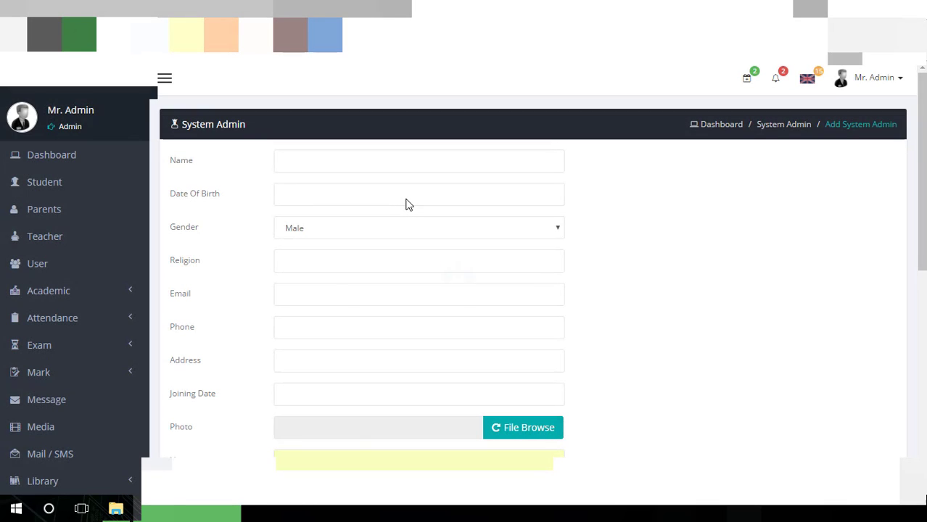
click(406, 172)
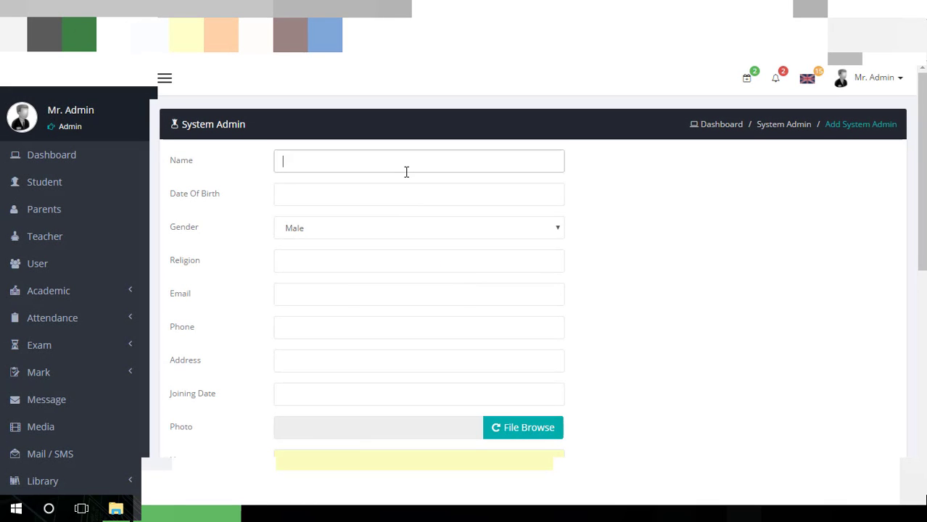
click(350, 203)
click(609, 238)
scroll(401, 249, down, 1)
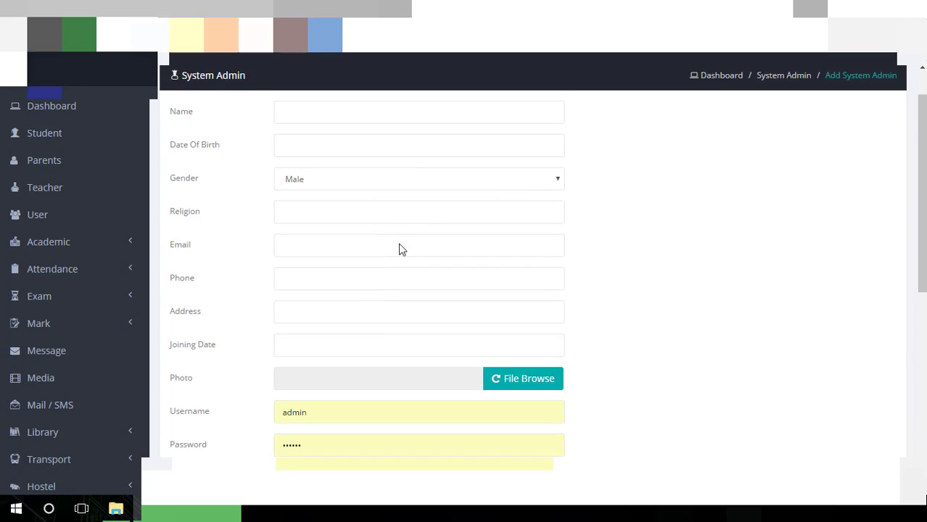
scroll(401, 249, down, 1)
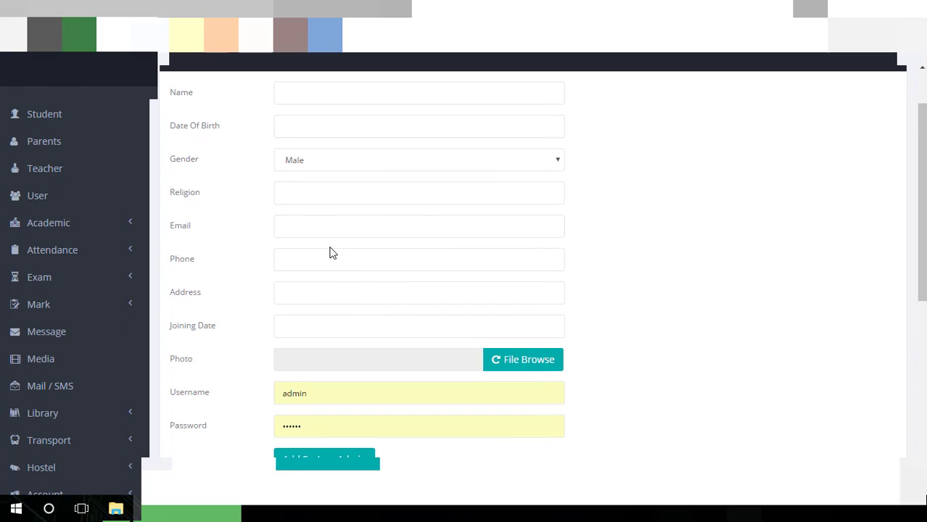
scroll(330, 253, down, 1)
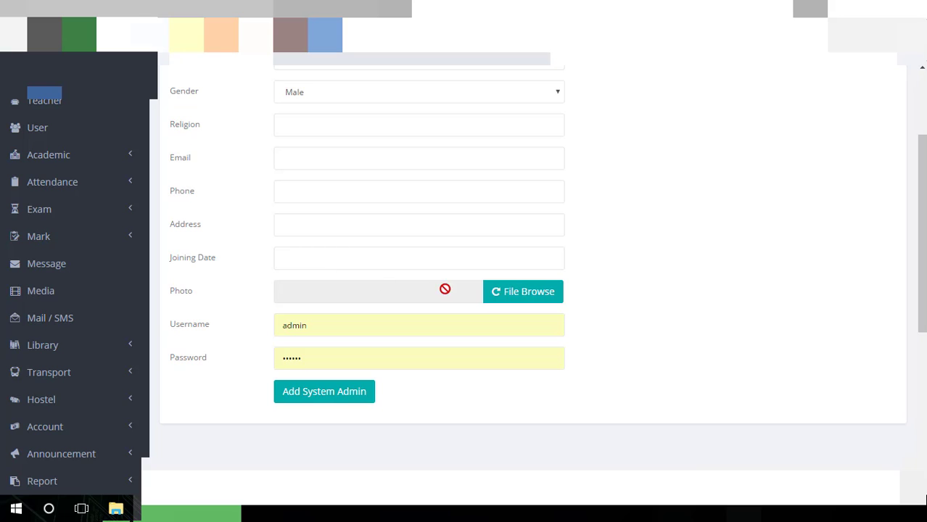
scroll(363, 338, down, 4)
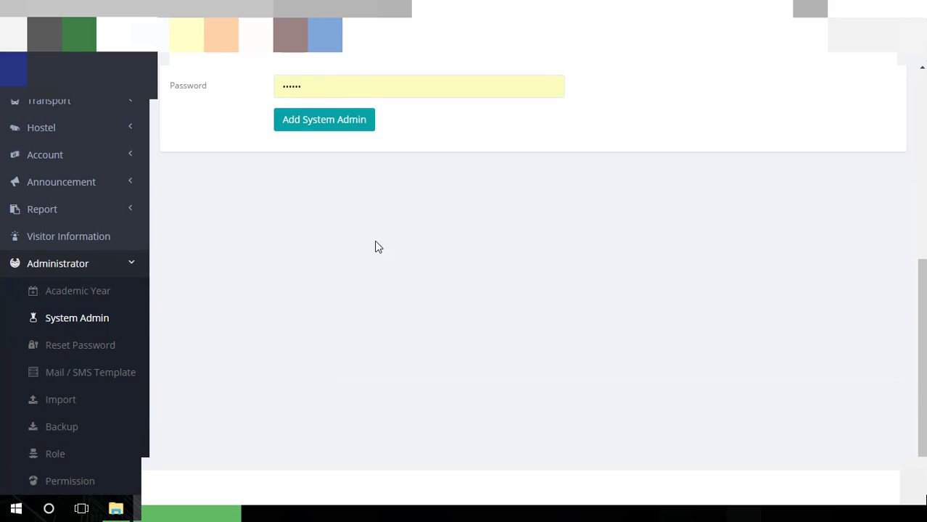
Open the Reset Password page and choose Moderator as the user type
click(109, 347)
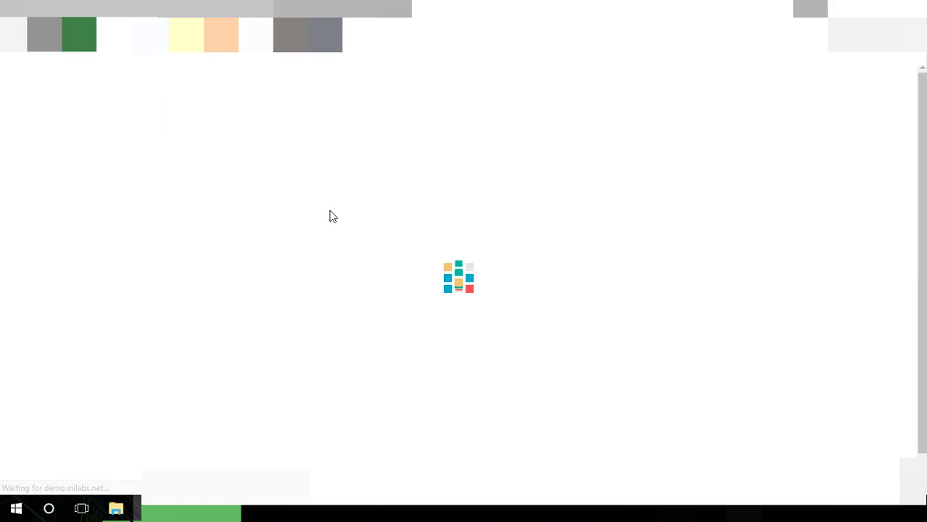
click(340, 161)
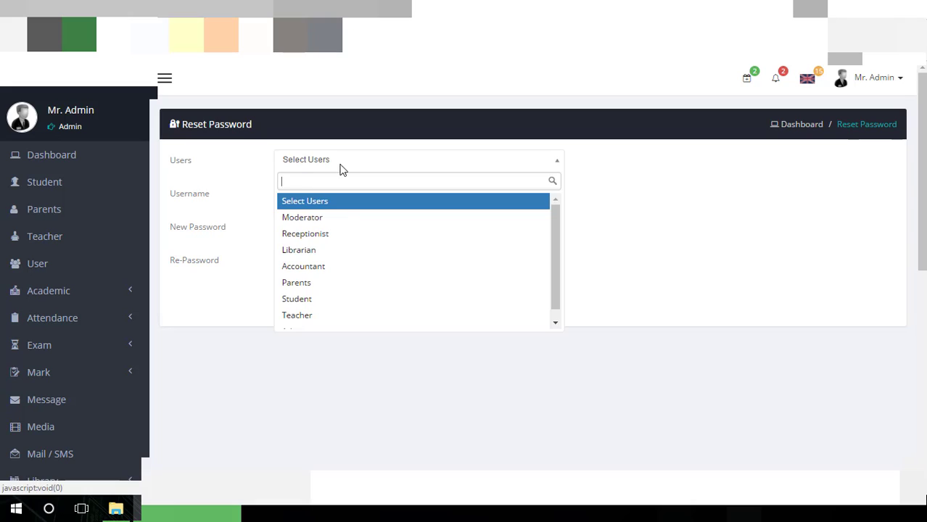
click(341, 216)
Check the Username dropdown for Moderator, which turns out empty
click(361, 198)
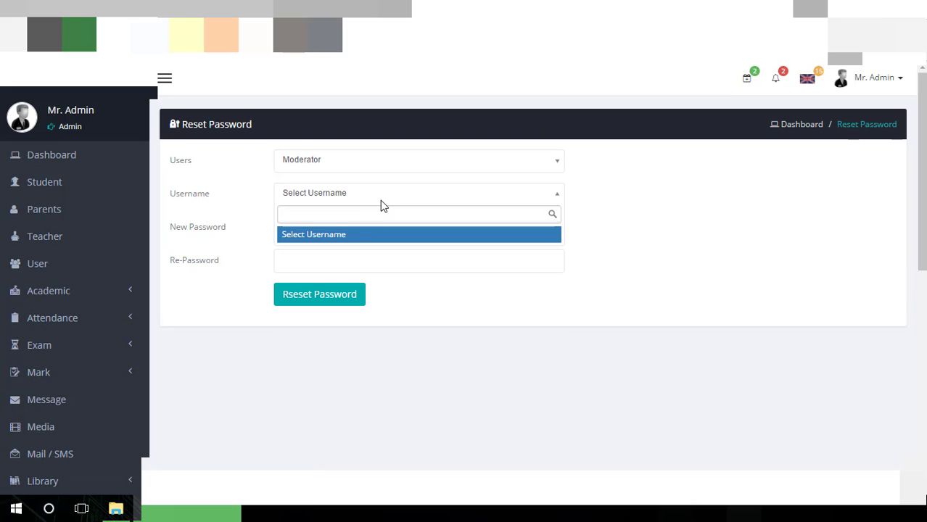
click(381, 201)
click(385, 201)
click(612, 237)
click(423, 195)
click(344, 235)
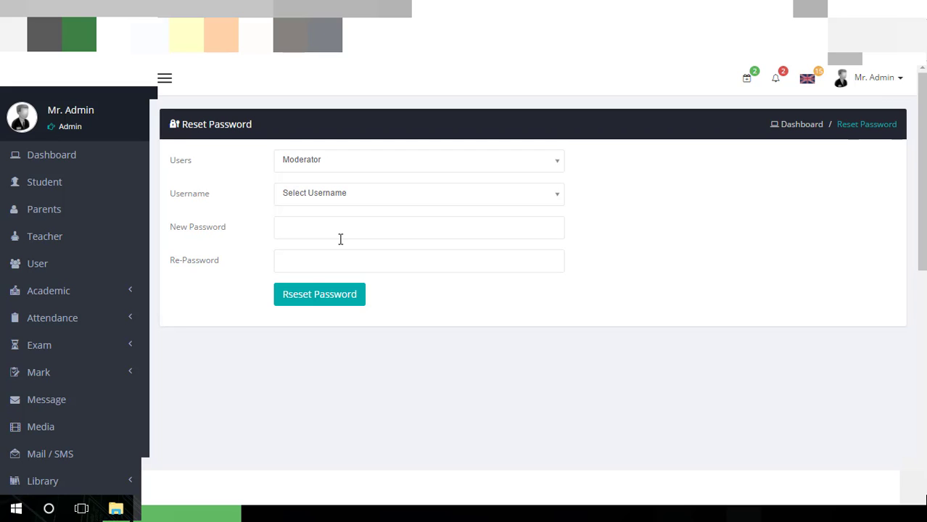
scroll(333, 258, down, 6)
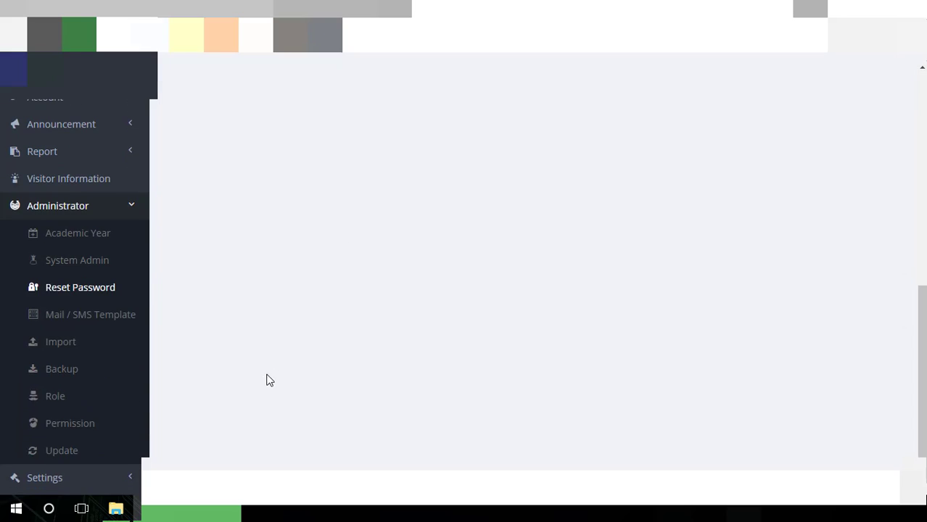
View the Mail / SMS templates (two Absent, one Student Absent) and start adding a template
click(112, 321)
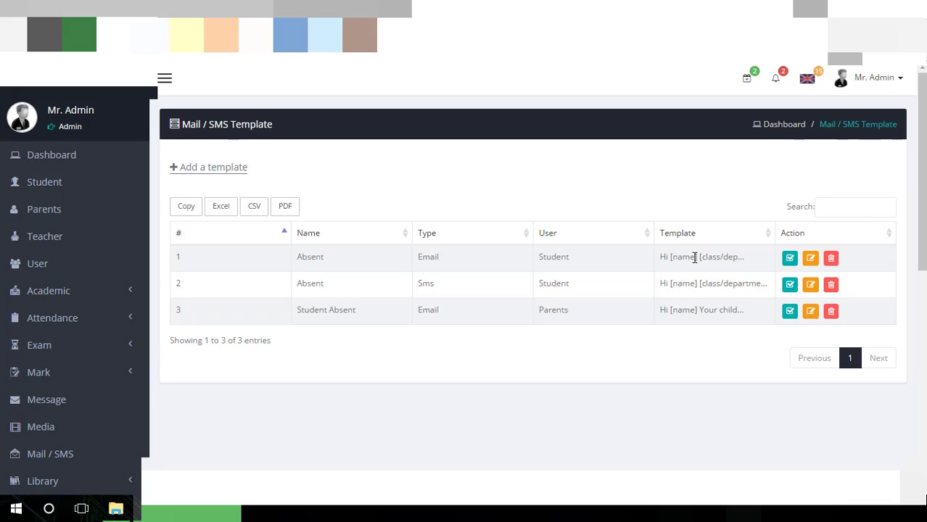
click(233, 169)
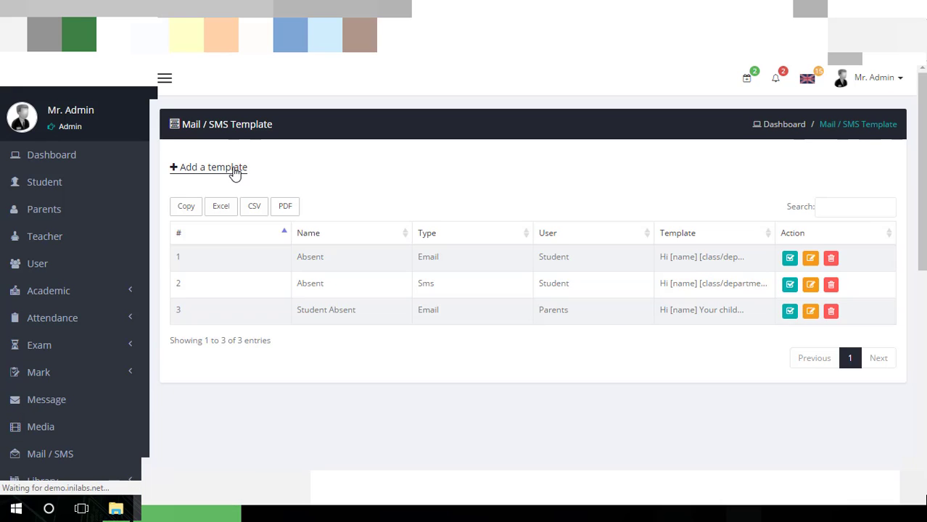
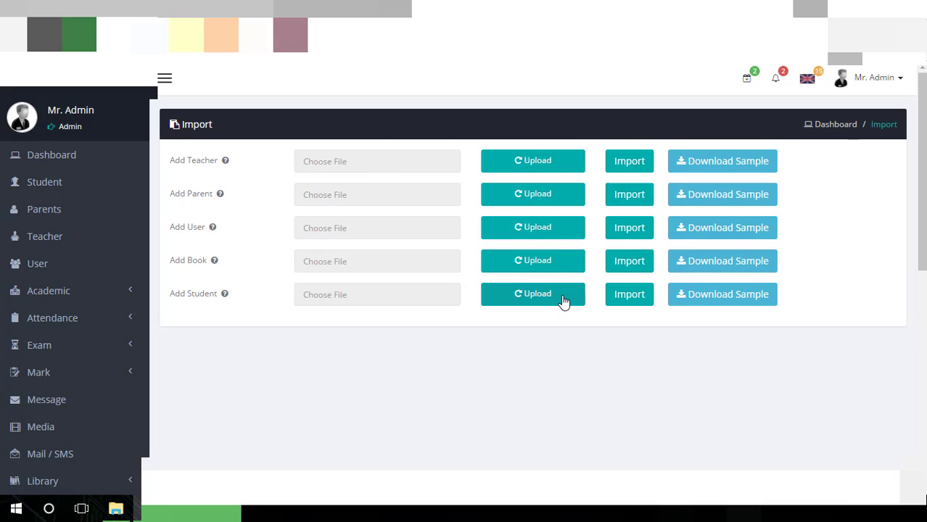
Download sample_teacher.csv from the Add Teacher row and open it in Excel
click(722, 162)
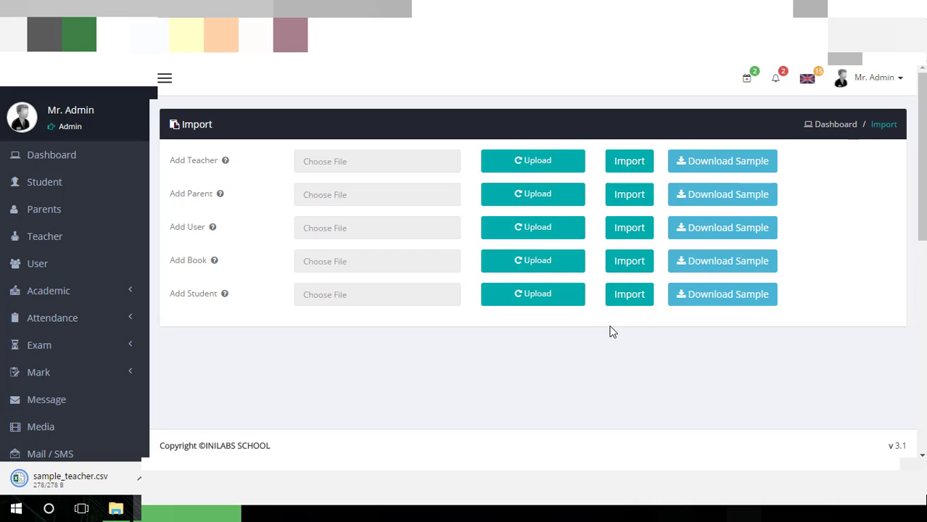
click(88, 480)
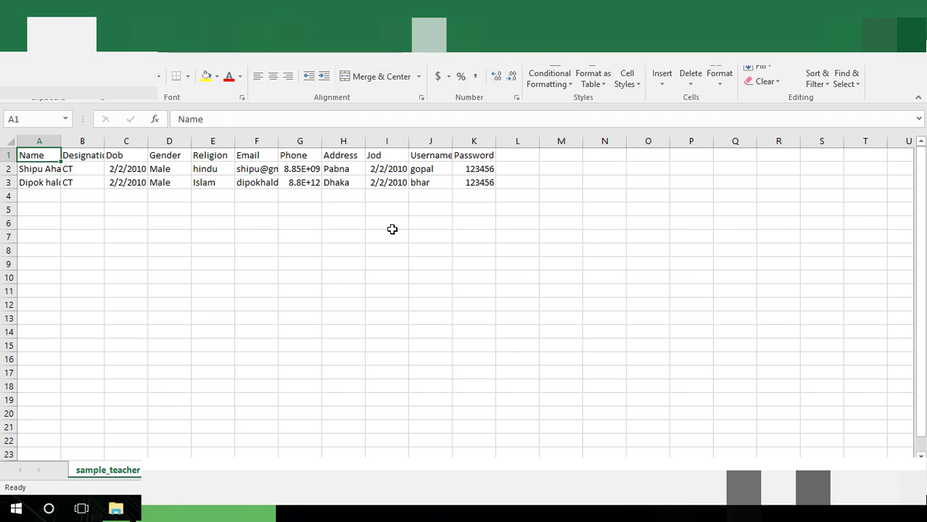
Check the Password entry in cell K3, then switch back to the browser's Import page
click(489, 183)
click(286, 196)
click(183, 194)
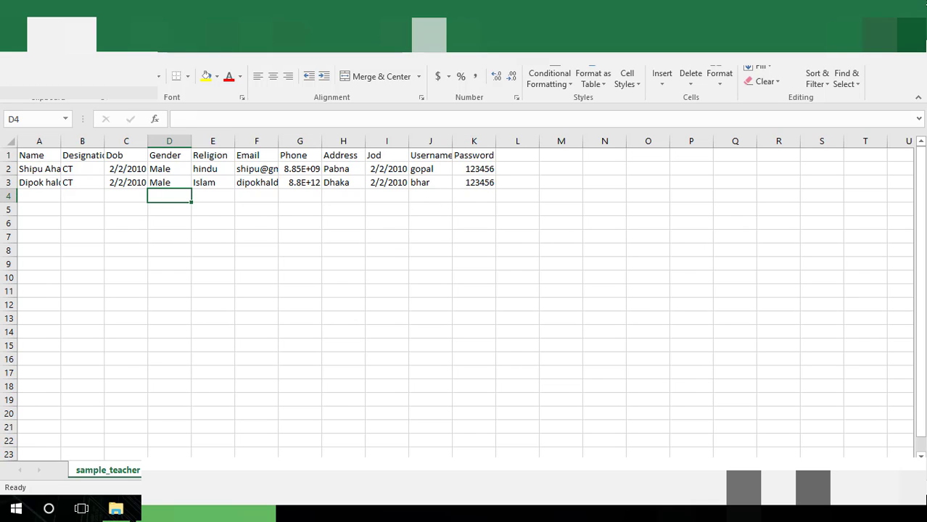
key(alt+Tab)
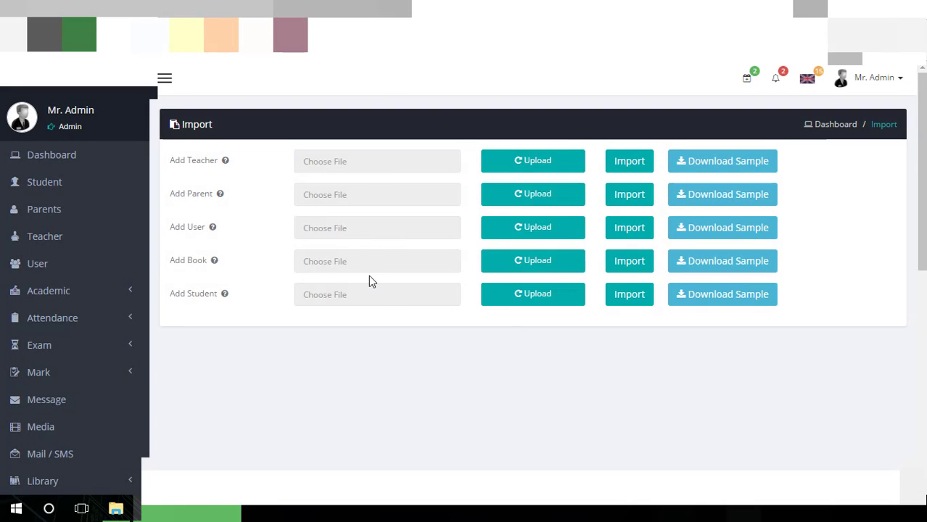
View the Administrator Backup page, then the Role list of eight roles
scroll(357, 261, down, 6)
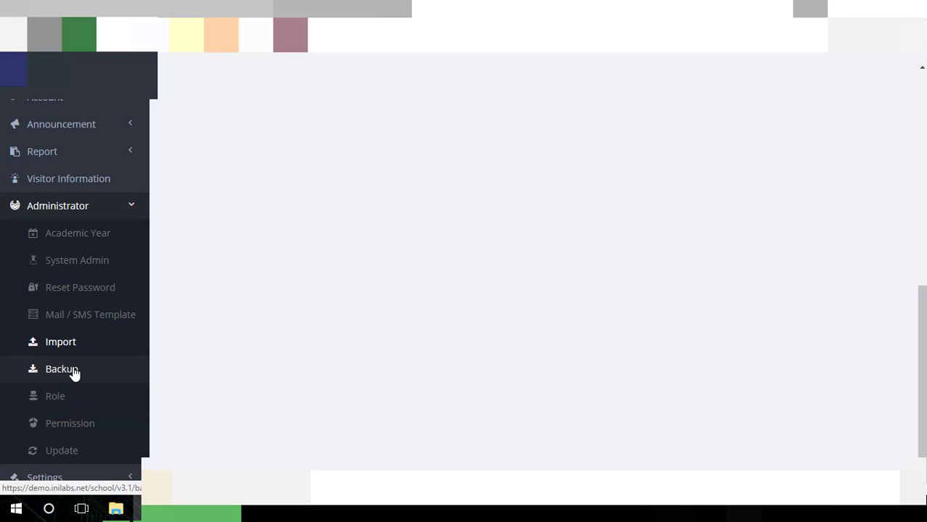
click(72, 371)
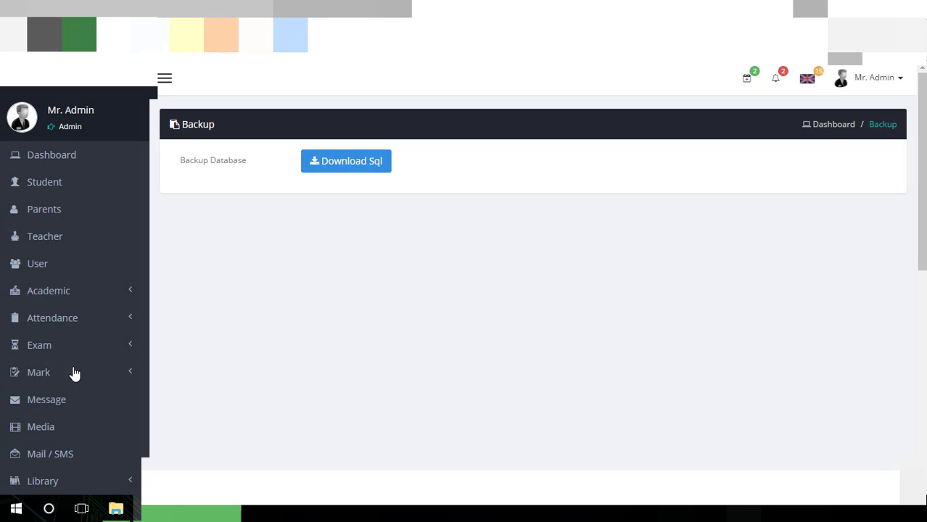
scroll(307, 252, down, 5)
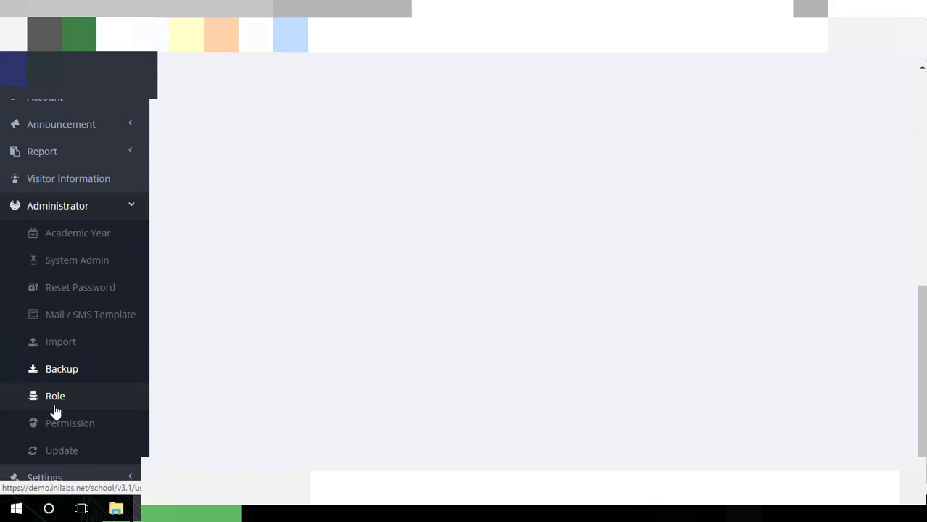
click(55, 411)
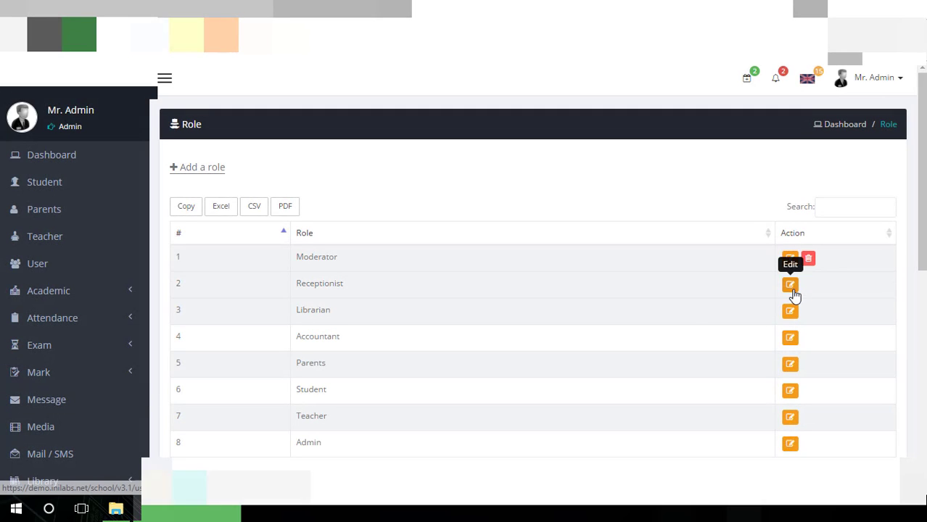
Start a new role via Add a role, placing the cursor in the empty Role field
click(196, 168)
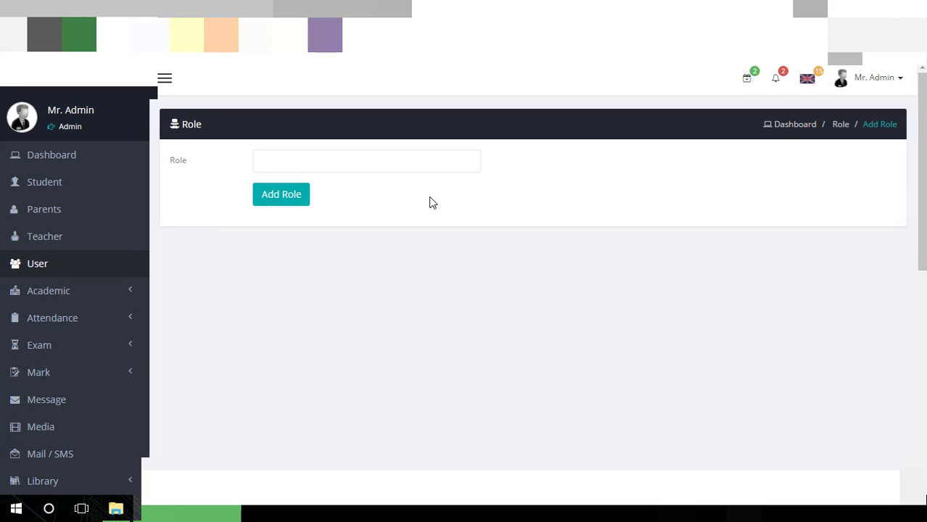
click(370, 173)
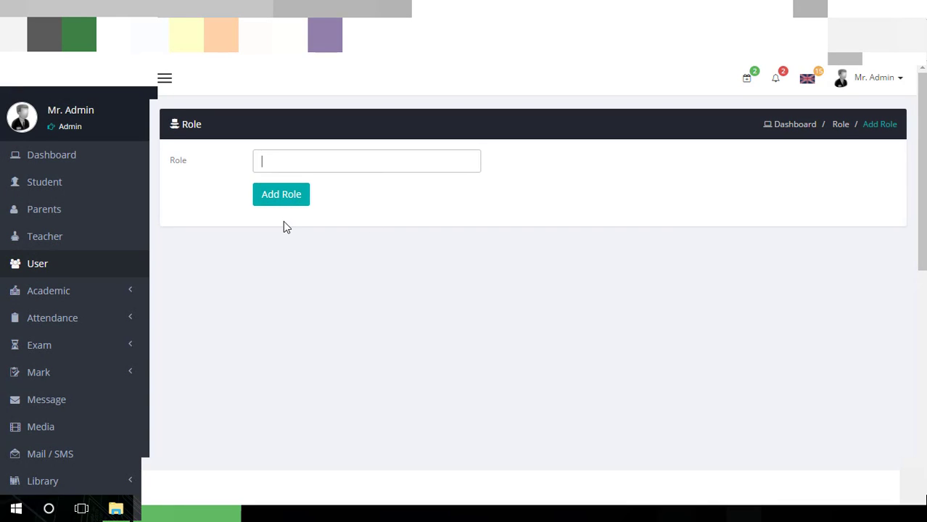
scroll(282, 221, down, 6)
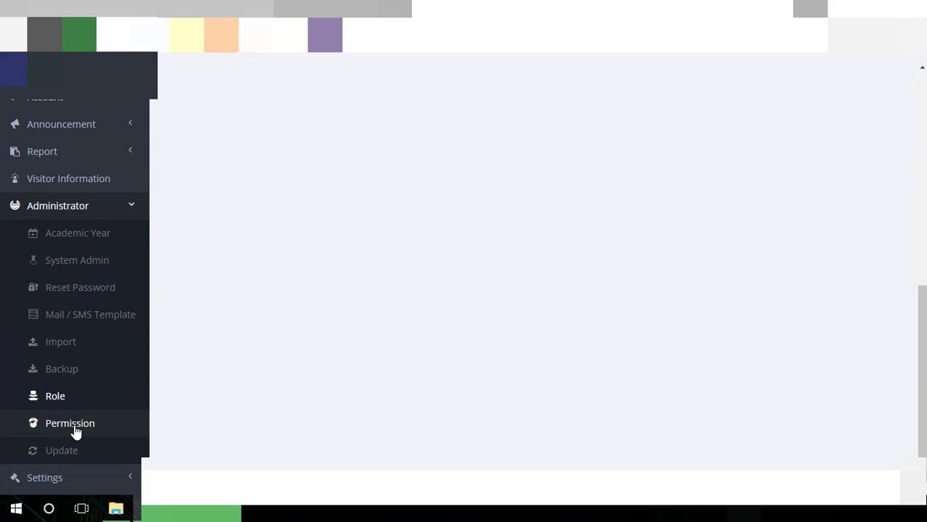
Select Moderator on the Permission page and scroll through its Add, Edit, Delete, View table
click(72, 428)
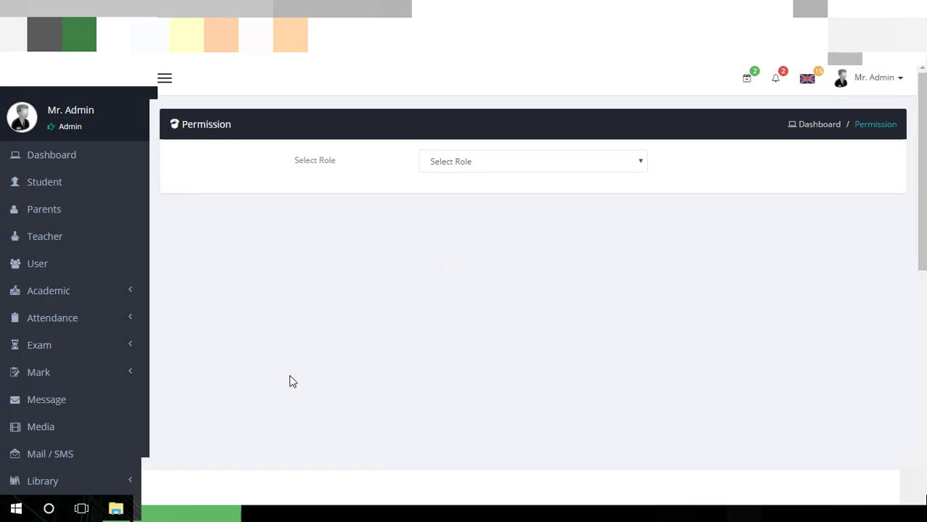
click(526, 159)
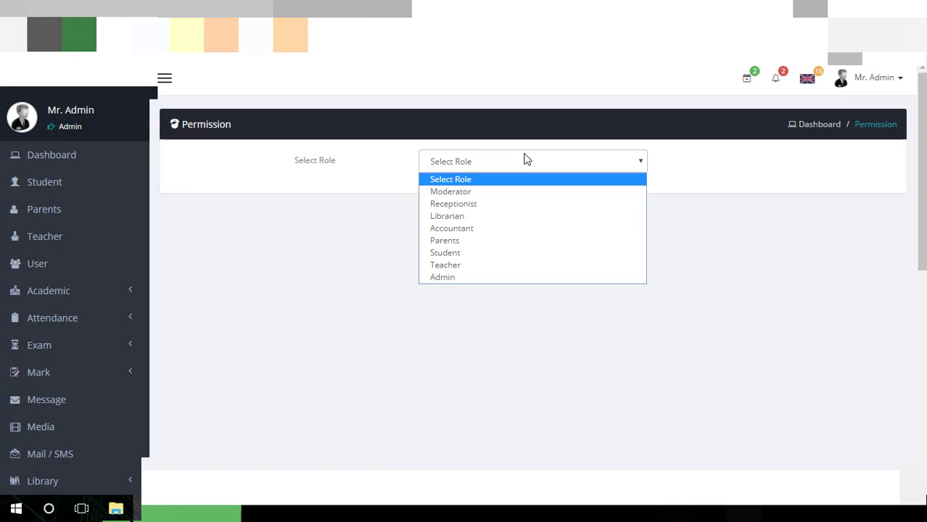
click(513, 193)
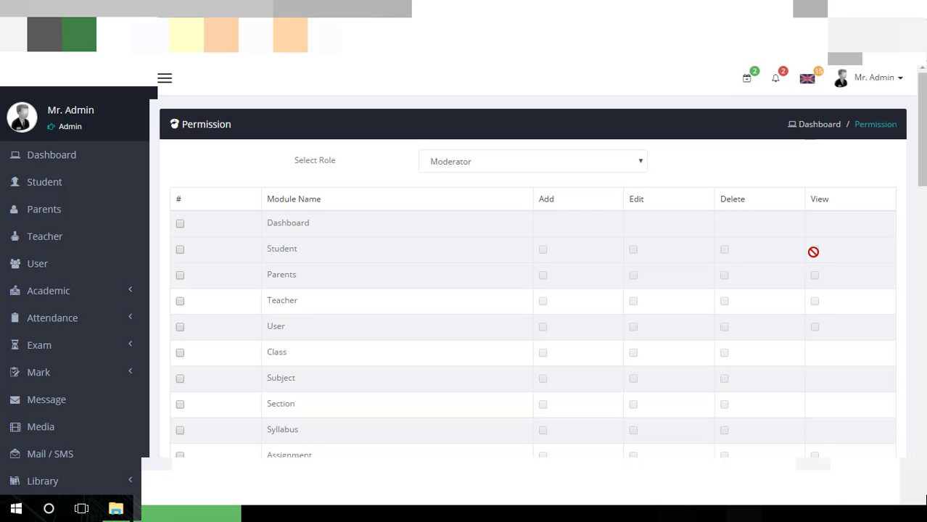
scroll(544, 259, down, 12)
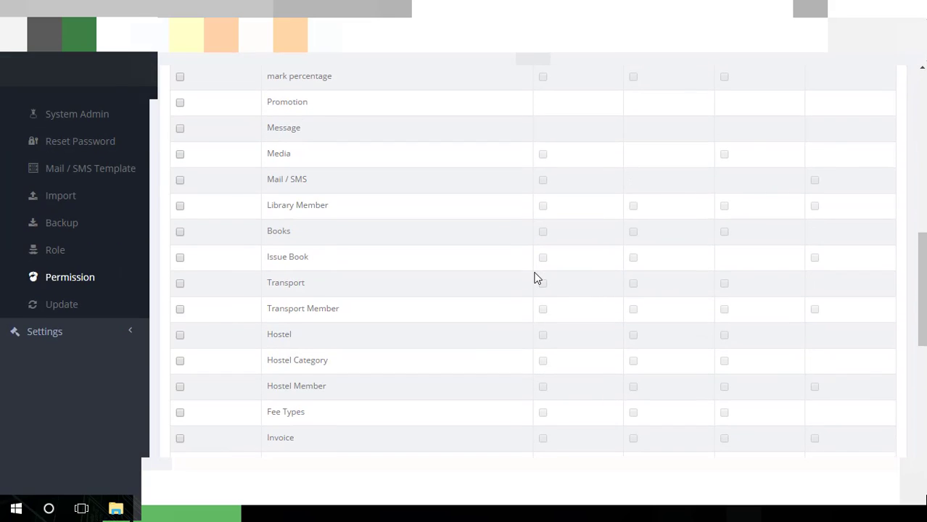
scroll(537, 277, down, 3)
scroll(537, 277, up, 3)
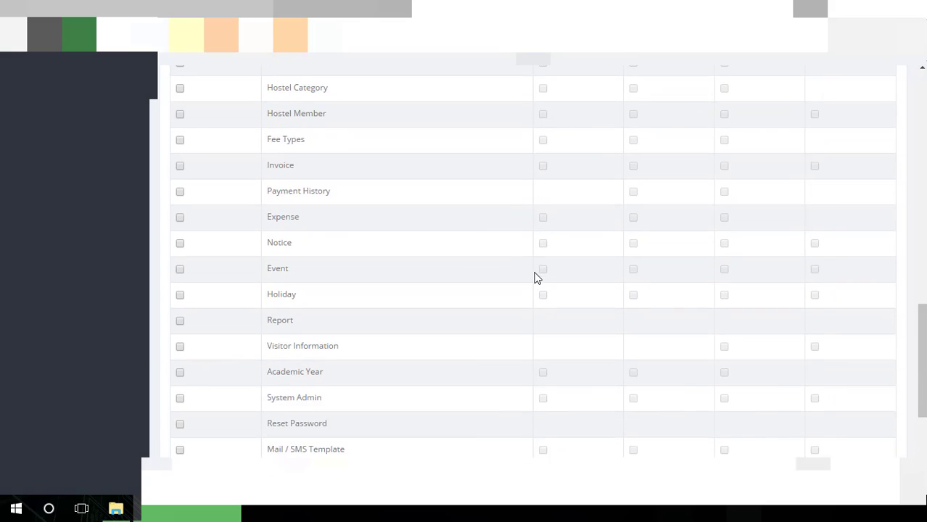
scroll(536, 277, down, 3)
scroll(537, 278, up, 15)
scroll(537, 277, up, 2)
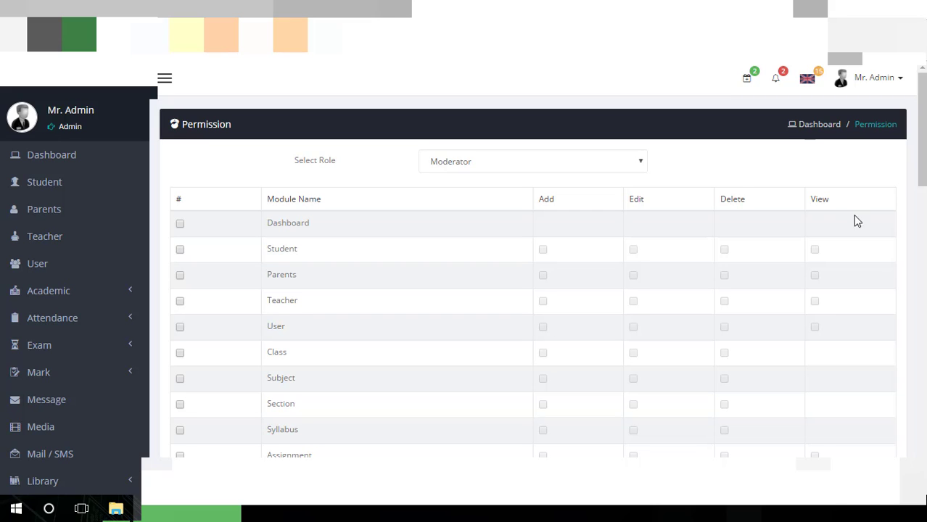
scroll(823, 346, down, 6)
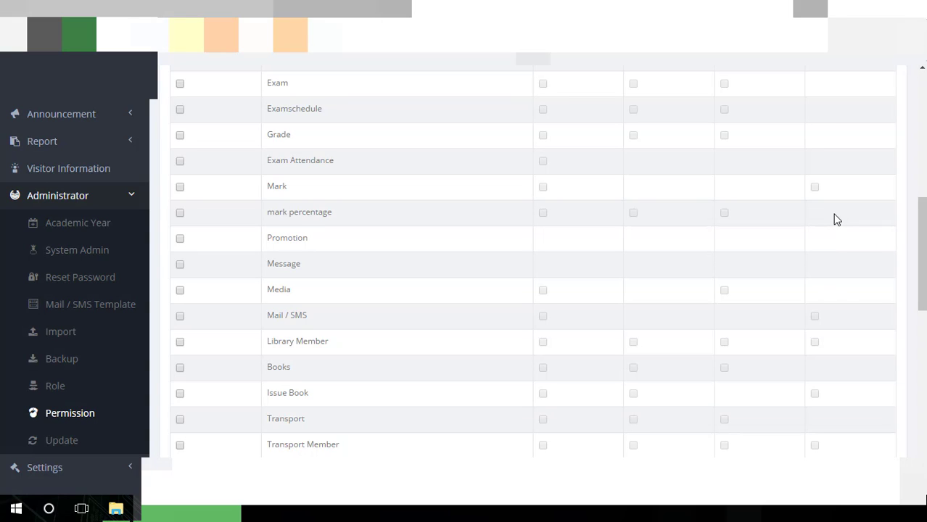
scroll(638, 338, down, 5)
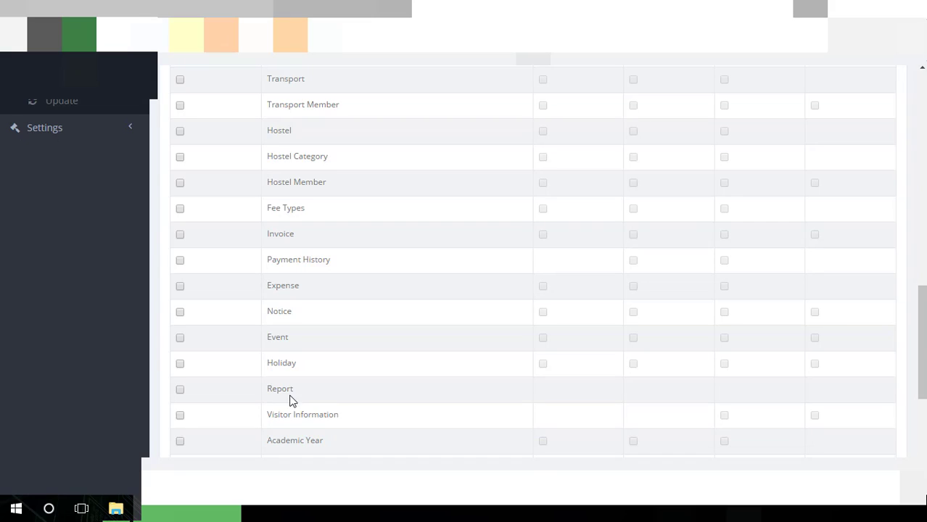
scroll(292, 399, up, 3)
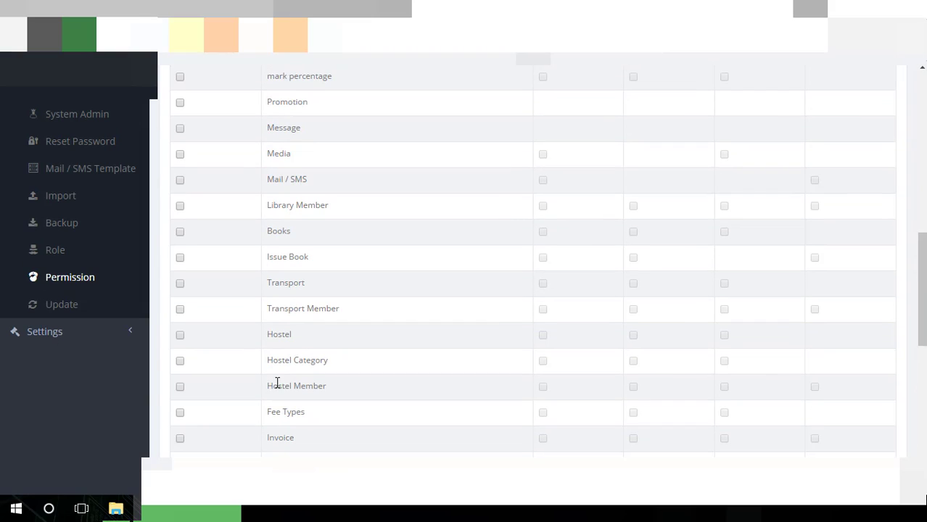
Try Administrator > Update, which the demo refuses, then expand Settings to General, Payment and SMS
click(86, 312)
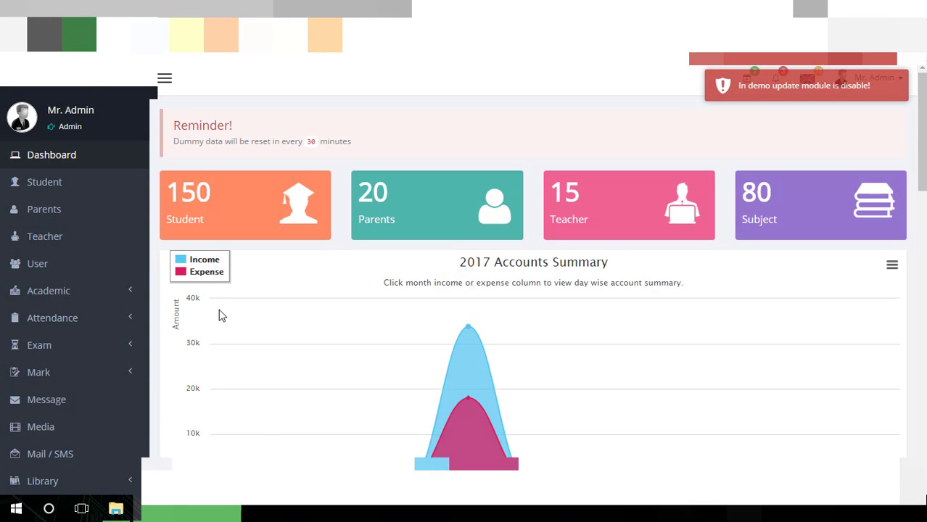
scroll(219, 315, down, 4)
scroll(238, 207, down, 8)
scroll(267, 340, down, 4)
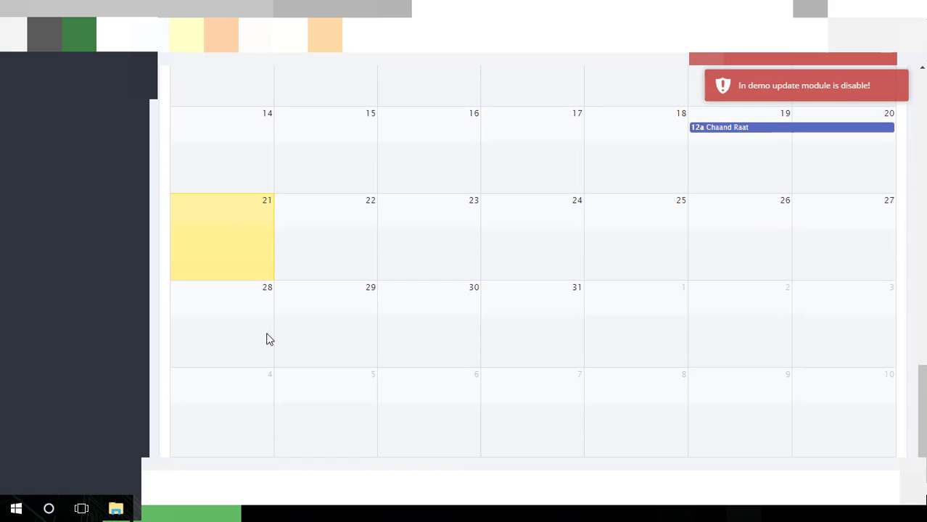
scroll(267, 340, up, 14)
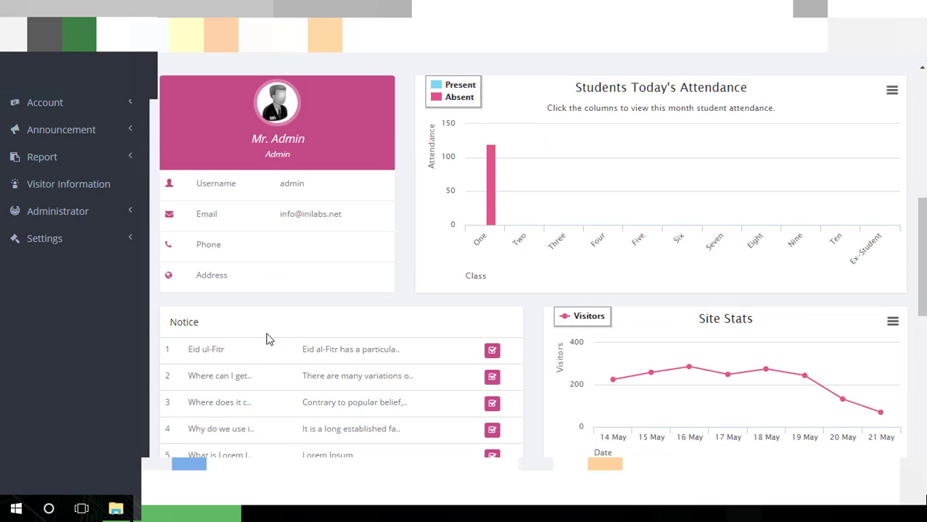
scroll(267, 340, down, 3)
scroll(197, 311, down, 1)
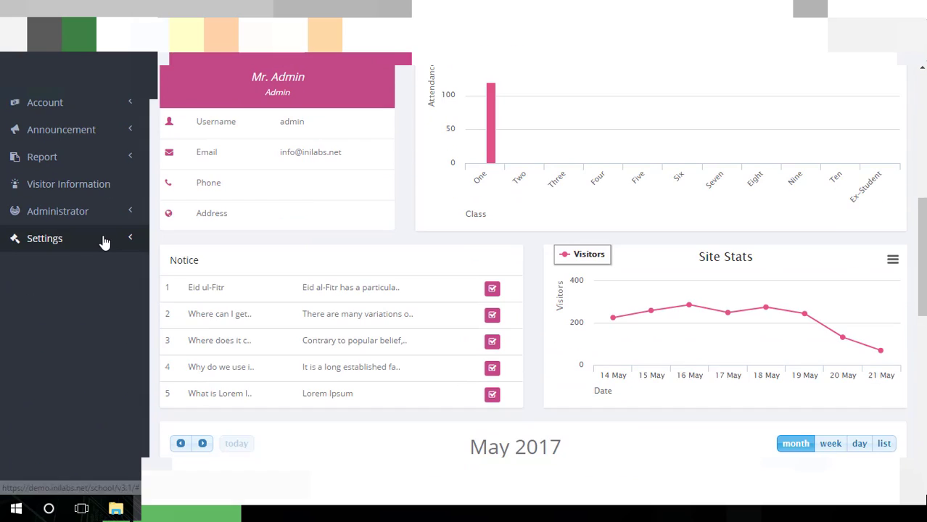
click(104, 240)
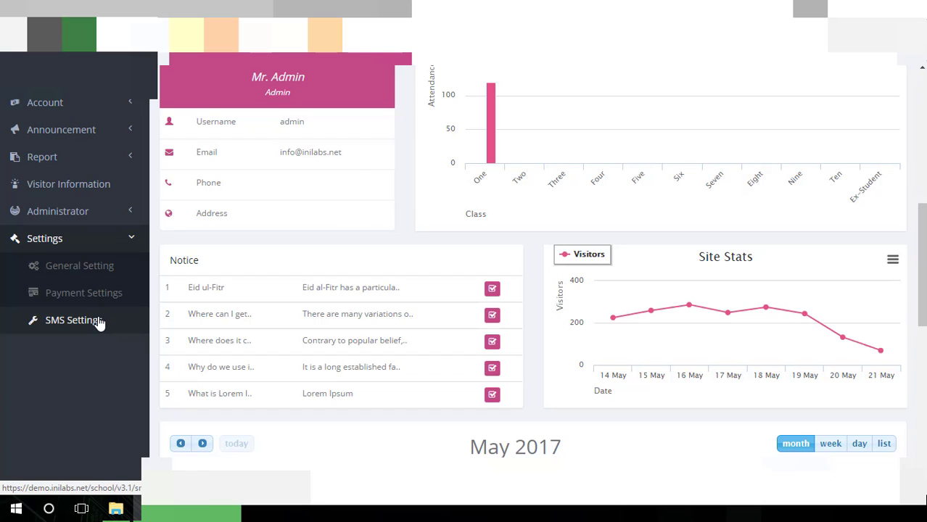
Open General Setting and select the site title, phone and system email values
click(98, 270)
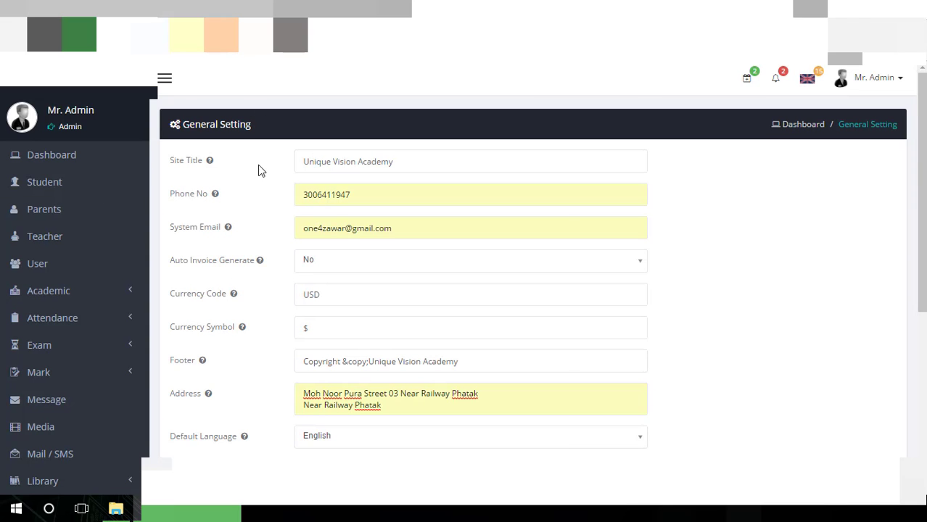
click(456, 167)
key(ctrl+a)
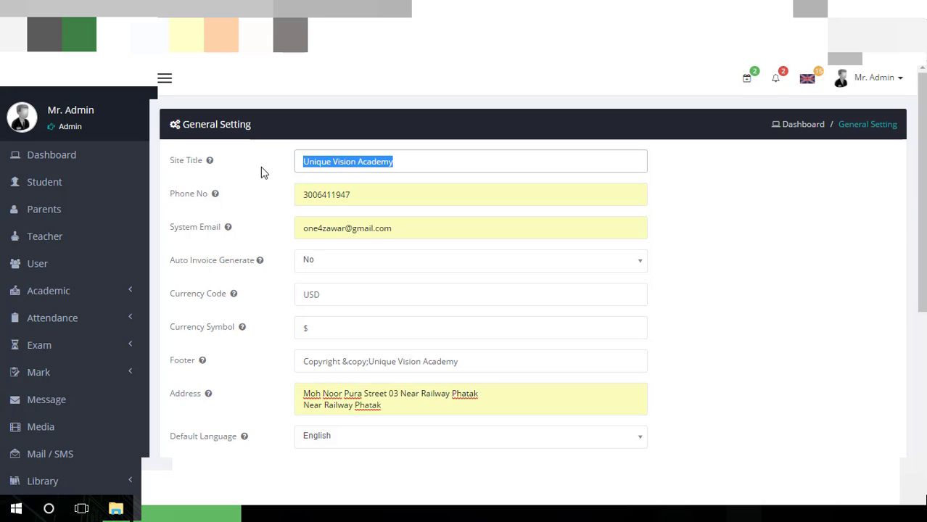
drag(419, 196, 282, 203)
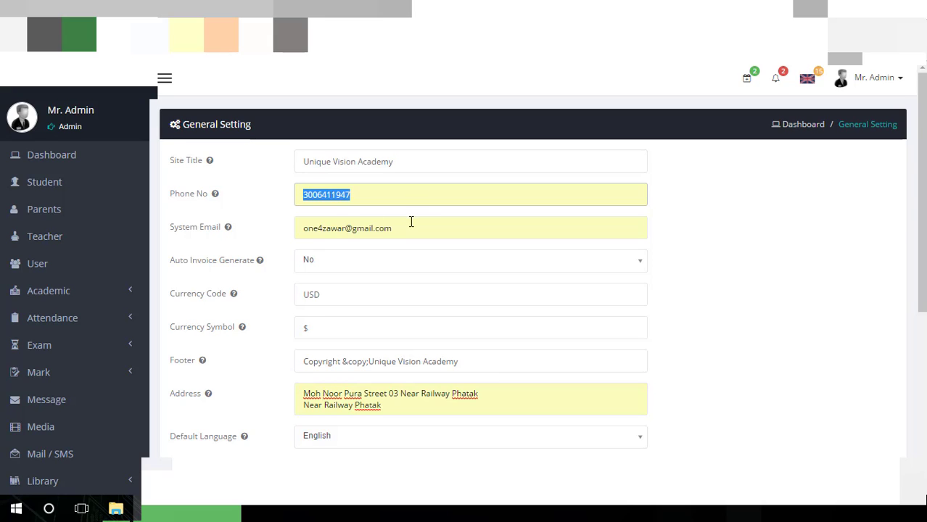
drag(411, 221, 250, 222)
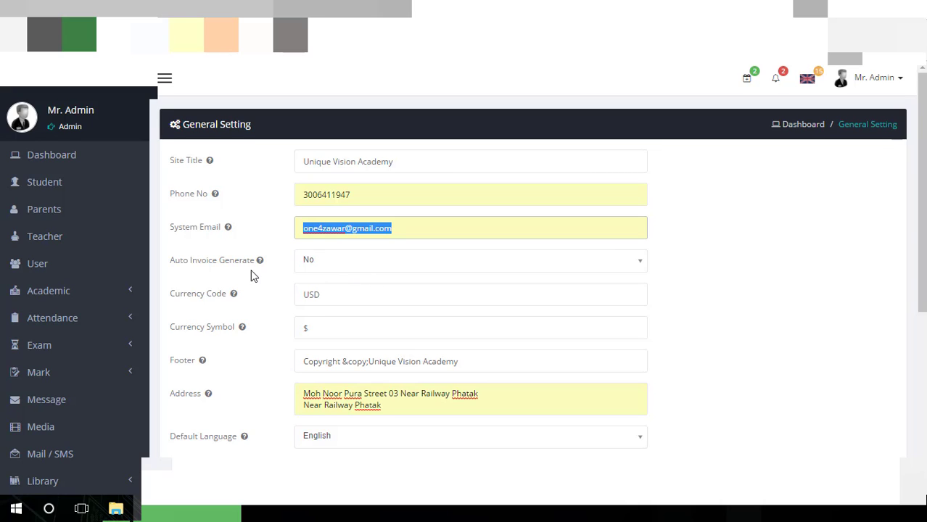
Set Auto Invoice Generate to Yes and review the currency code, symbol and footer fields
click(333, 265)
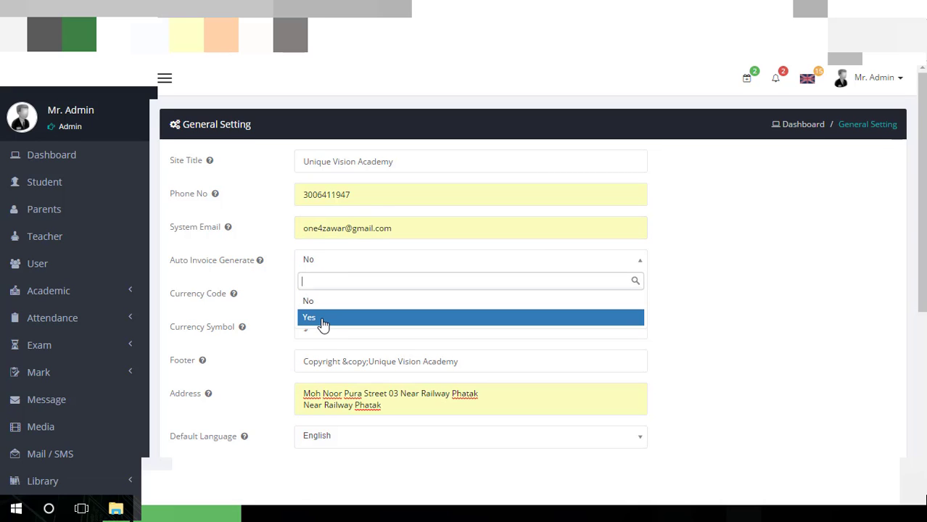
click(321, 320)
click(349, 288)
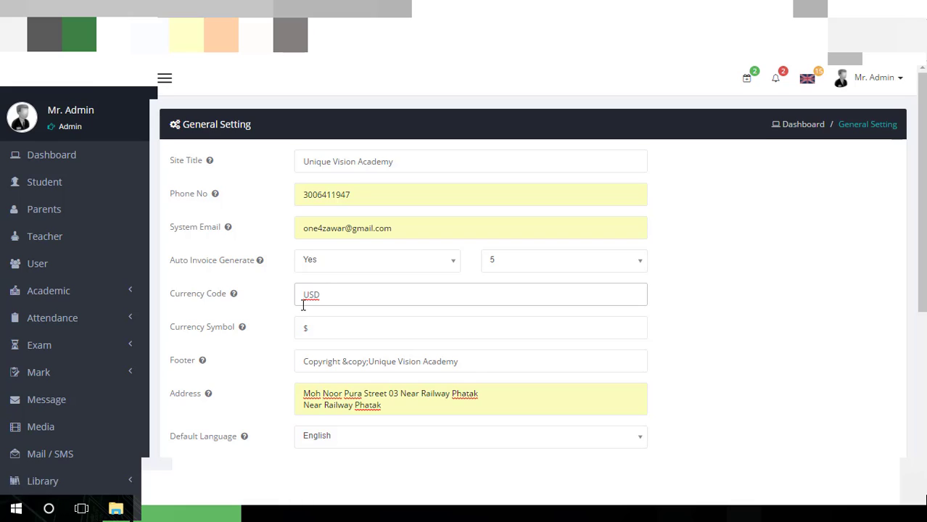
scroll(317, 283, down, 1)
click(341, 255)
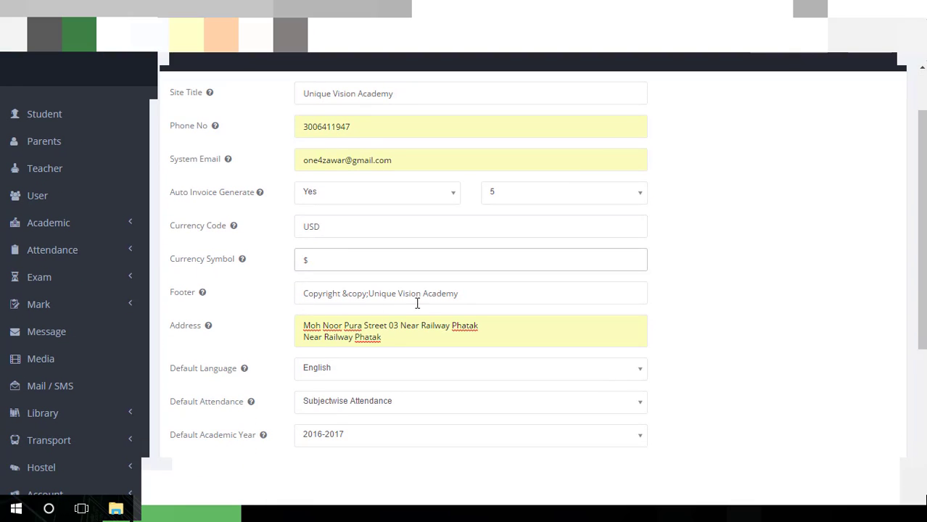
key(ctrl+a)
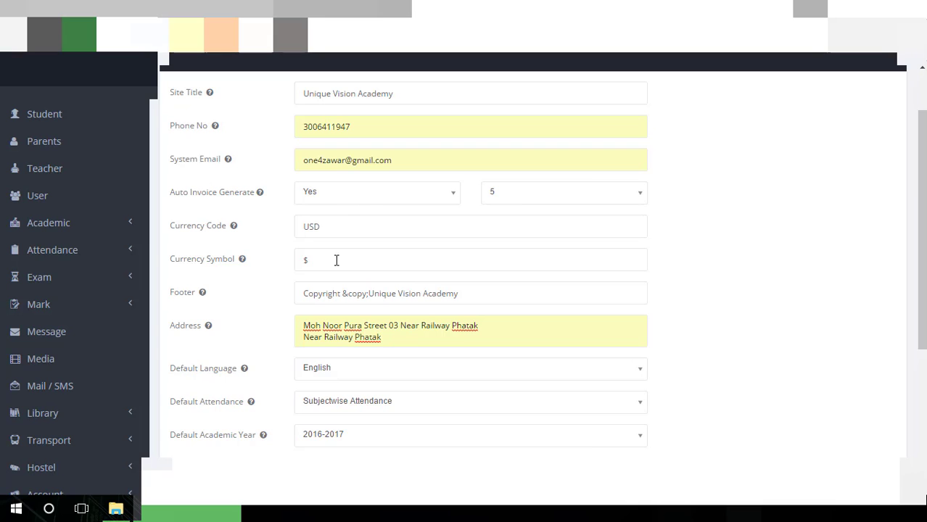
click(402, 297)
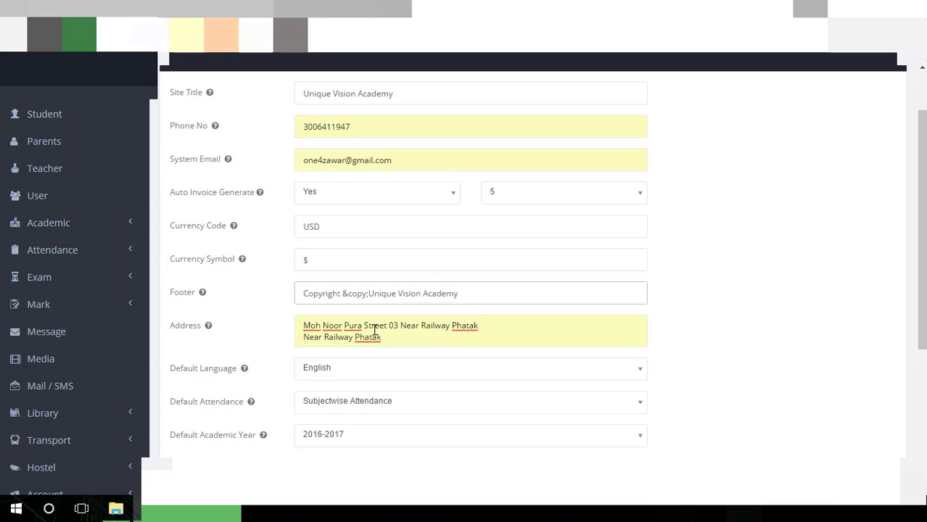
scroll(374, 328, down, 1)
scroll(362, 317, down, 1)
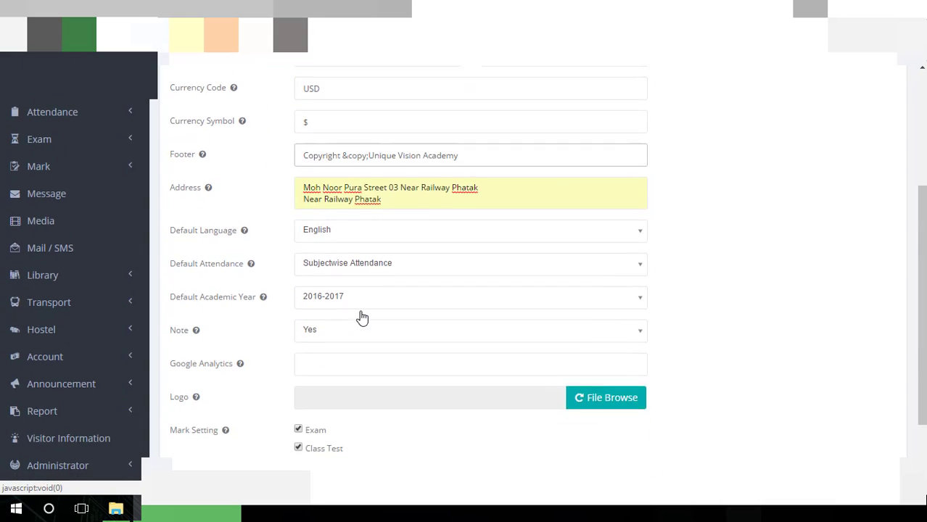
scroll(362, 317, down, 2)
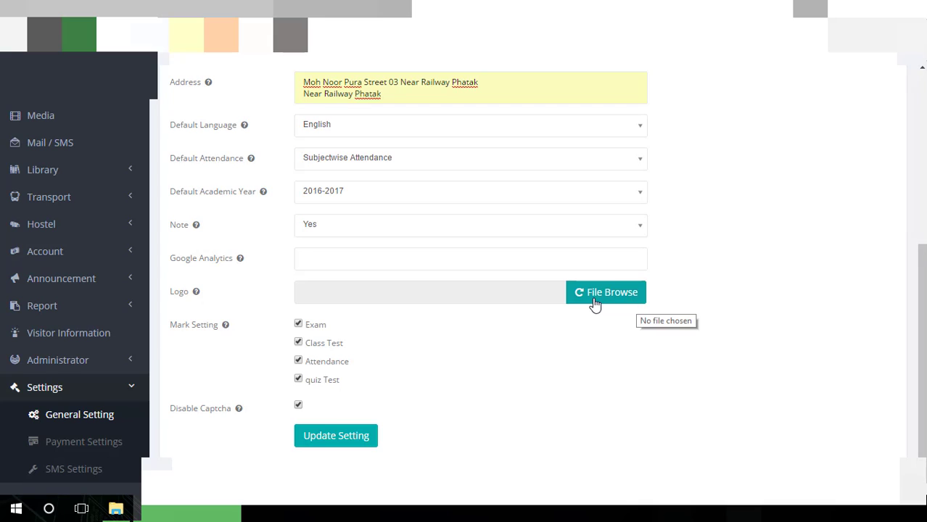
Save the general settings with Update Setting and review the saved page
click(355, 444)
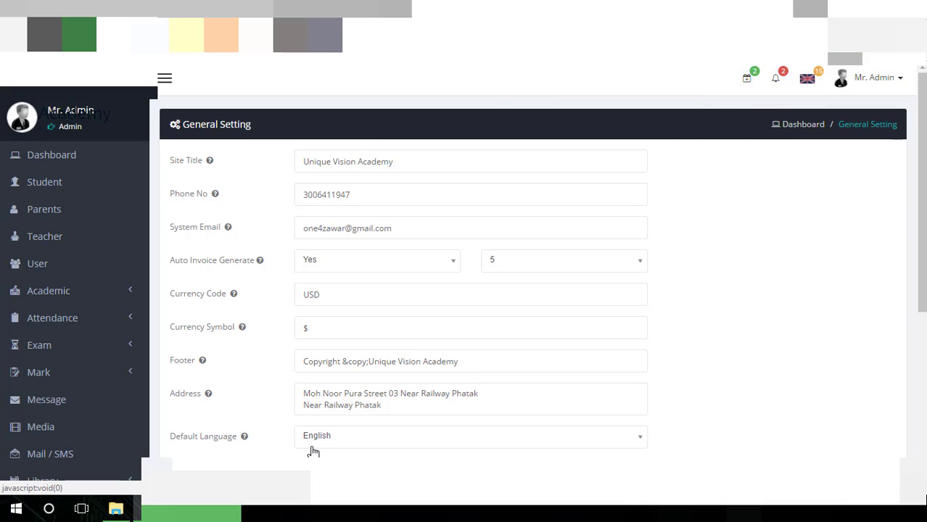
scroll(312, 292, down, 4)
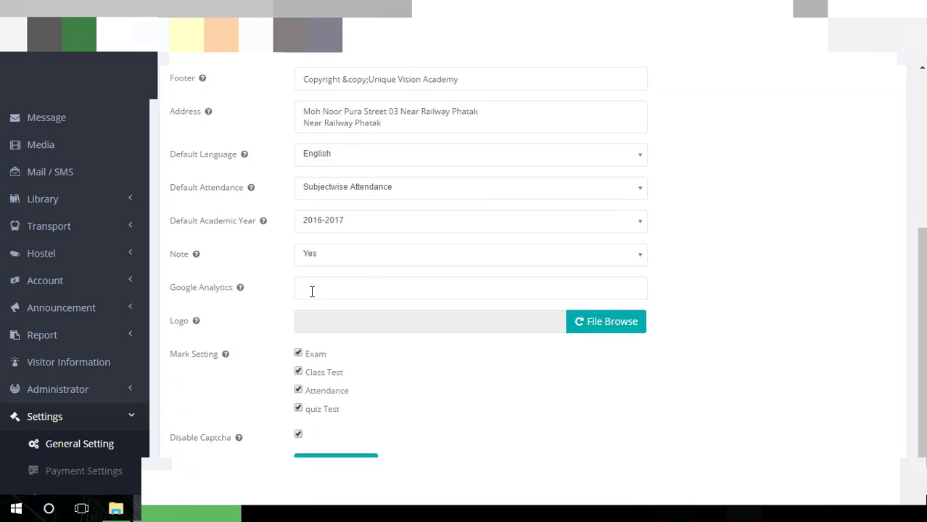
scroll(309, 292, up, 4)
scroll(379, 278, down, 4)
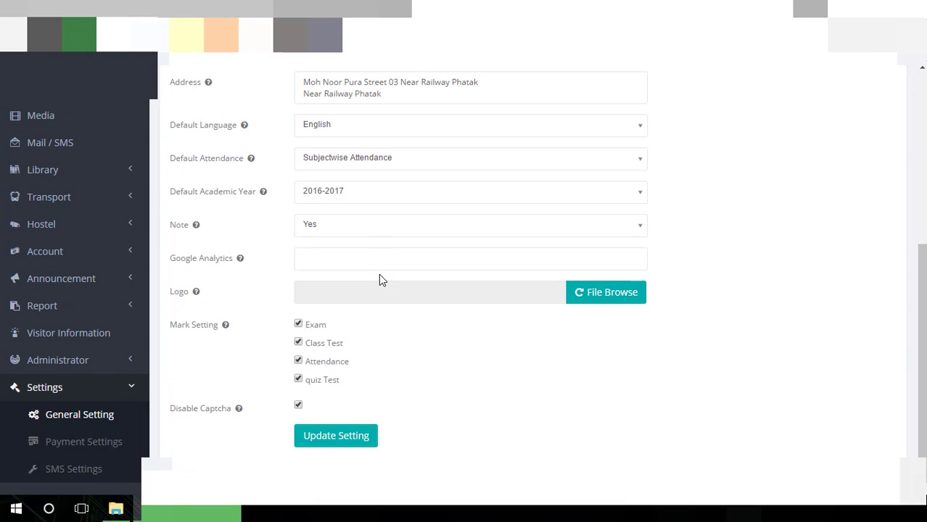
scroll(358, 367, up, 4)
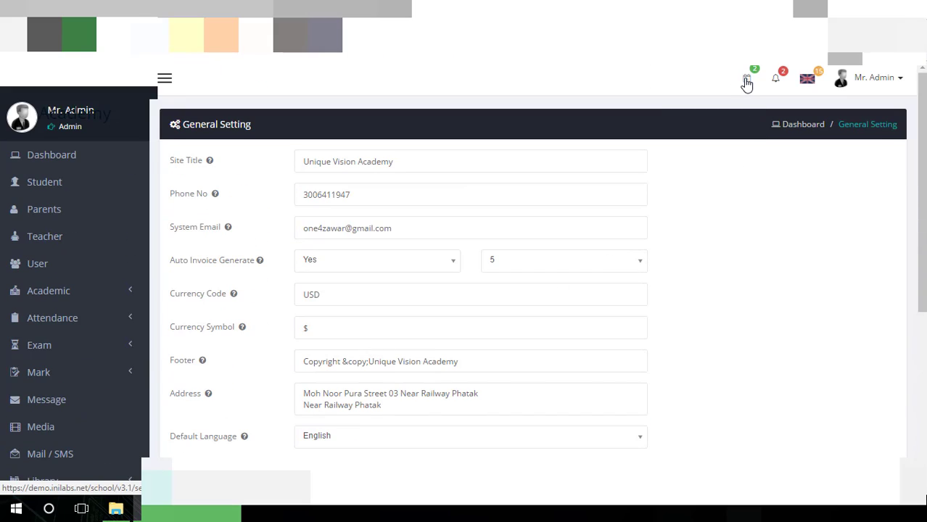
Preview the academic year, notification and language lists, then log the admin out
click(746, 83)
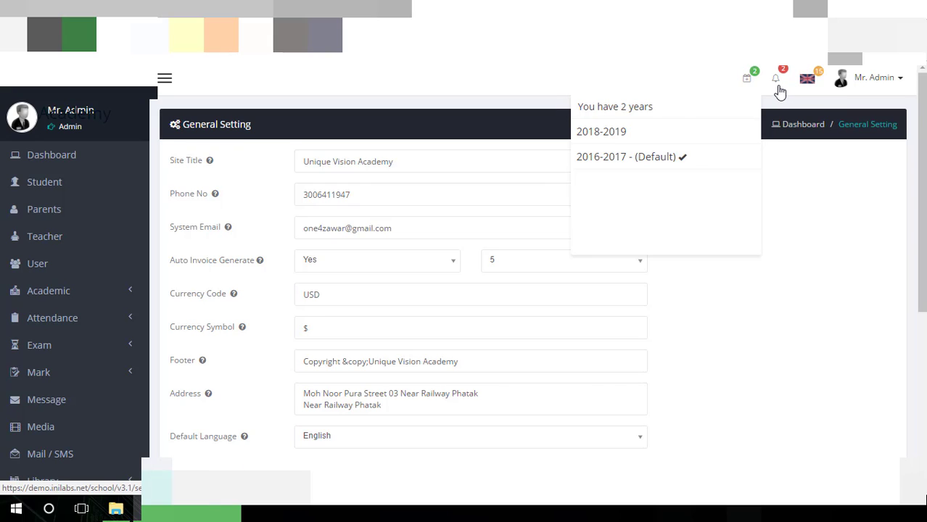
click(778, 87)
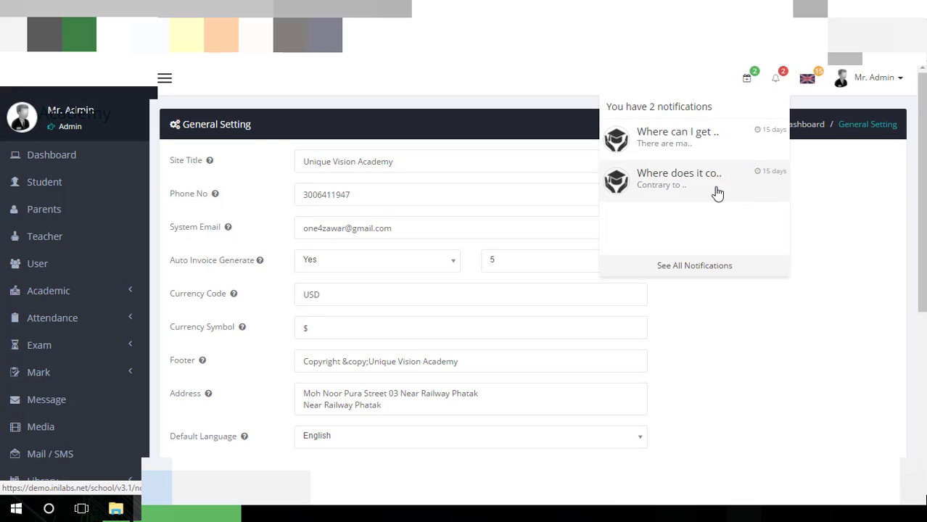
click(809, 81)
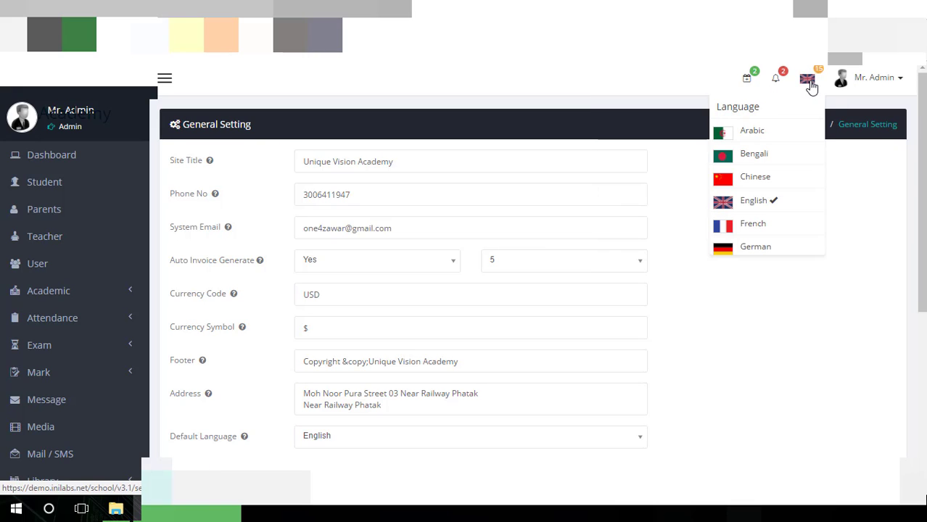
click(893, 81)
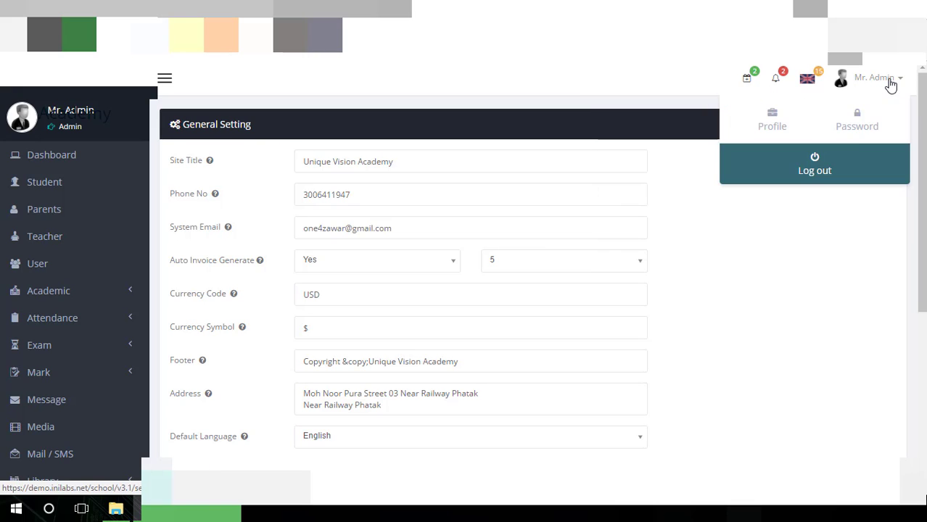
click(821, 173)
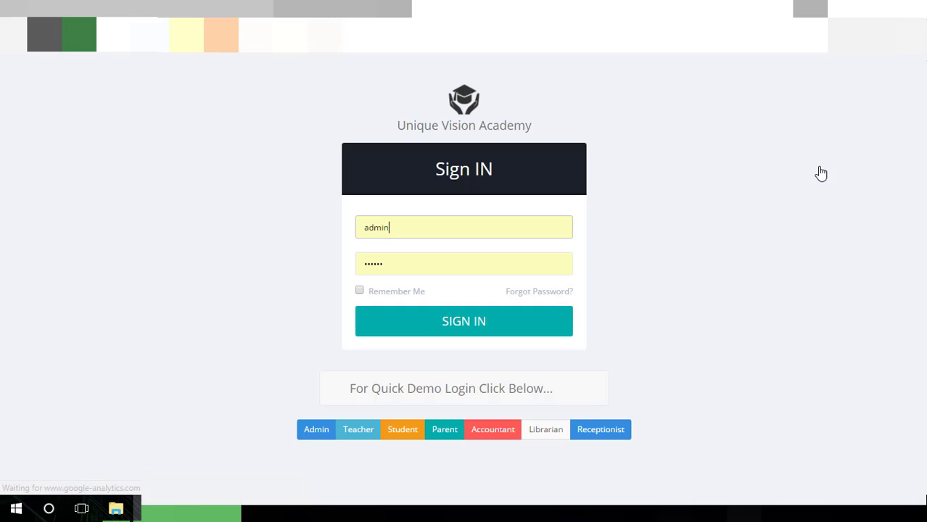
Sign in with the demo teacher account and scroll through its dashboard
click(360, 430)
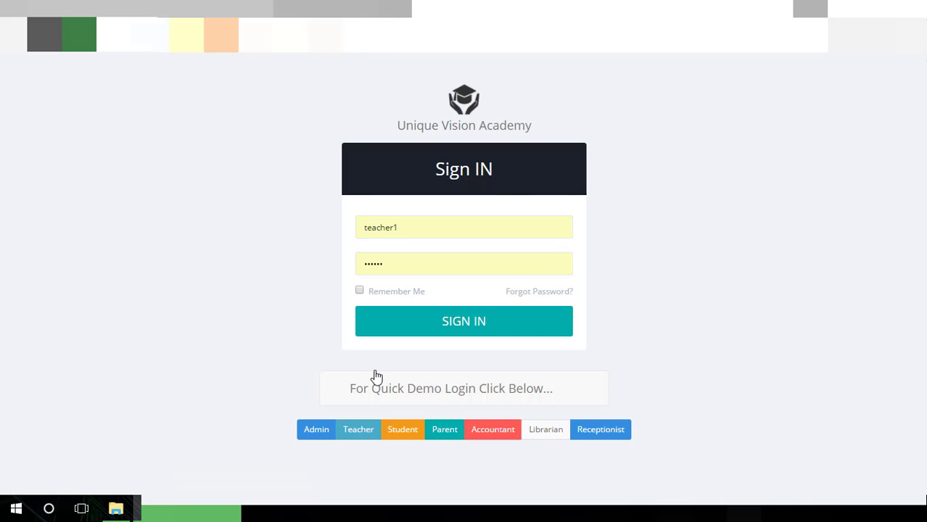
click(420, 332)
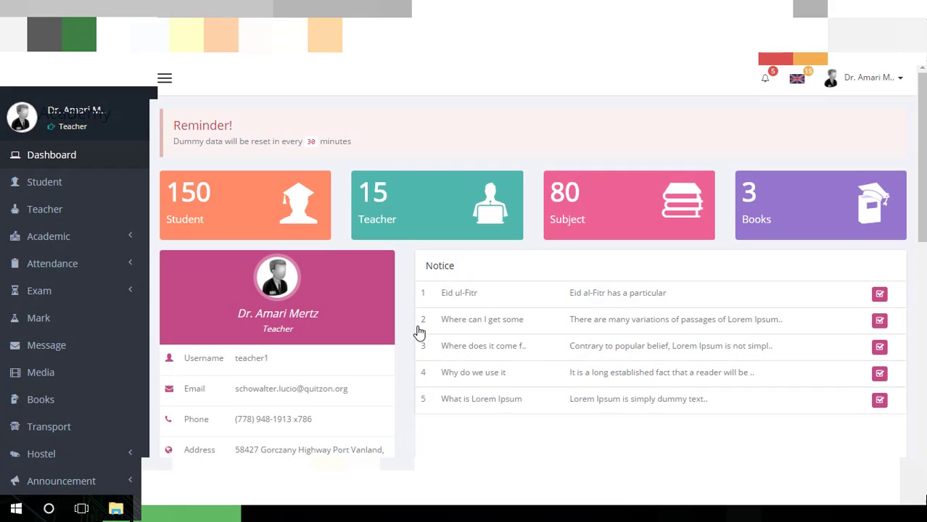
scroll(468, 254, down, 6)
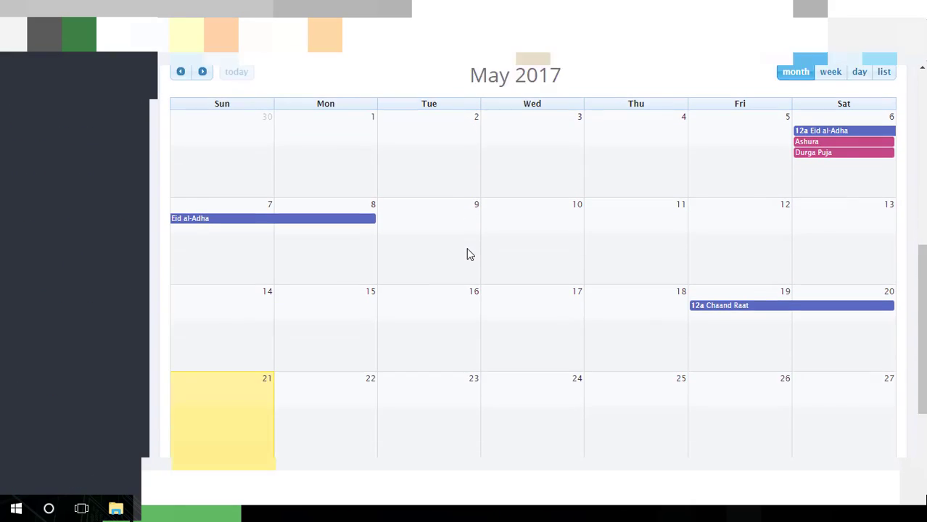
scroll(468, 254, up, 6)
scroll(468, 254, down, 8)
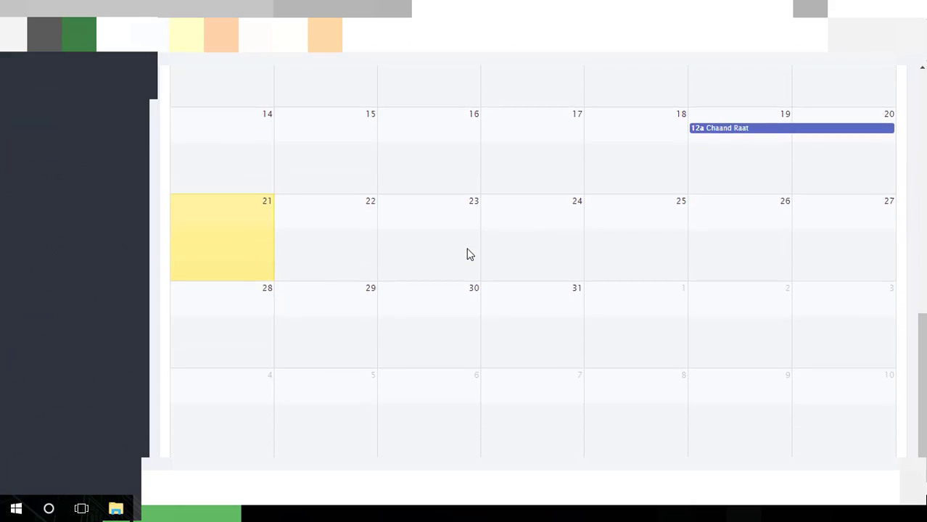
scroll(468, 252, up, 8)
scroll(79, 217, down, 1)
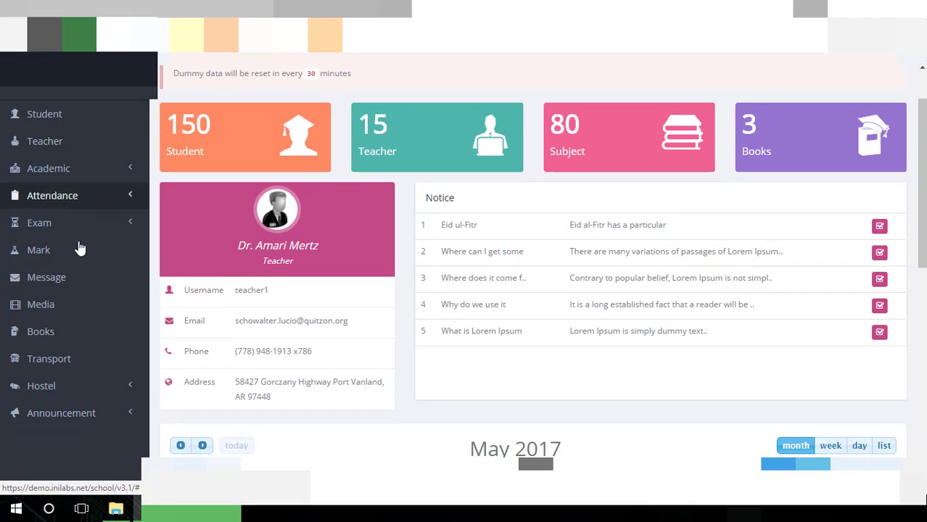
scroll(65, 408, down, 1)
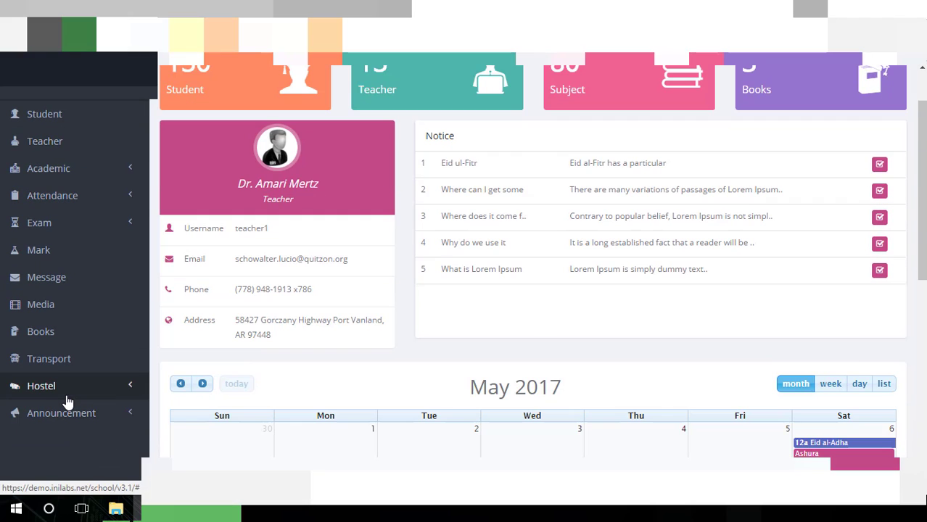
Expand the Hostel section in the sidebar, then log out of the teacher account
click(75, 400)
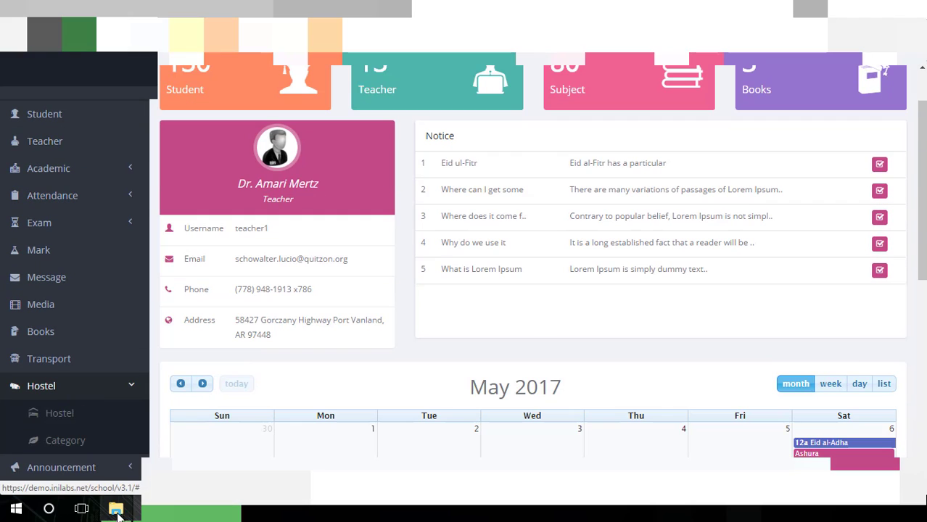
scroll(81, 366, up, 1)
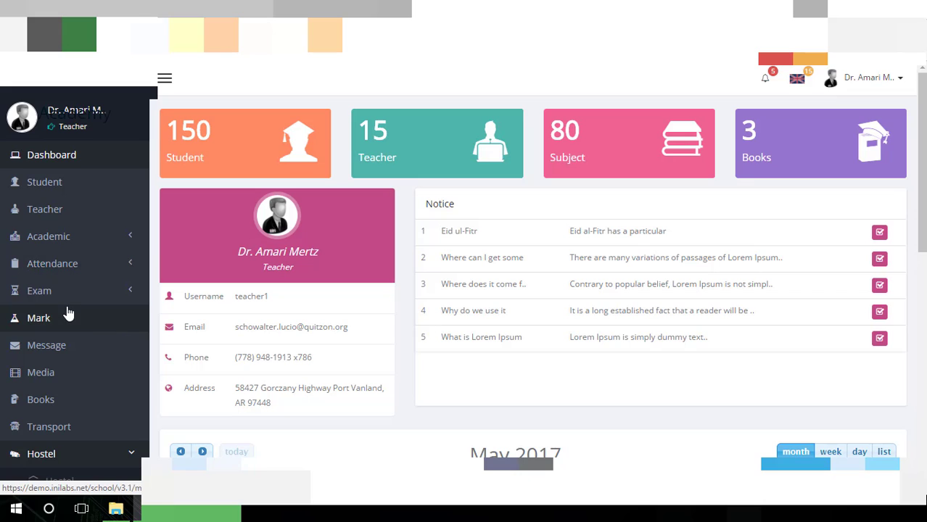
scroll(67, 313, down, 5)
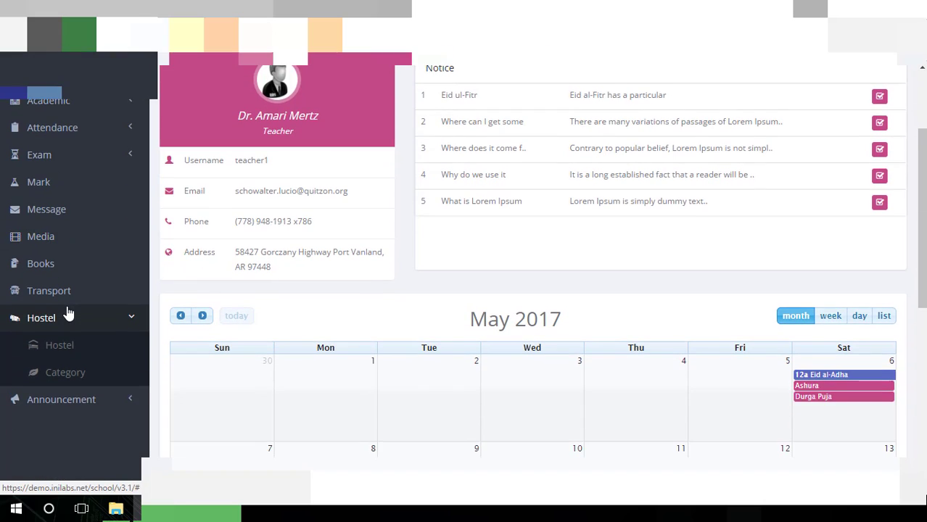
scroll(267, 328, up, 5)
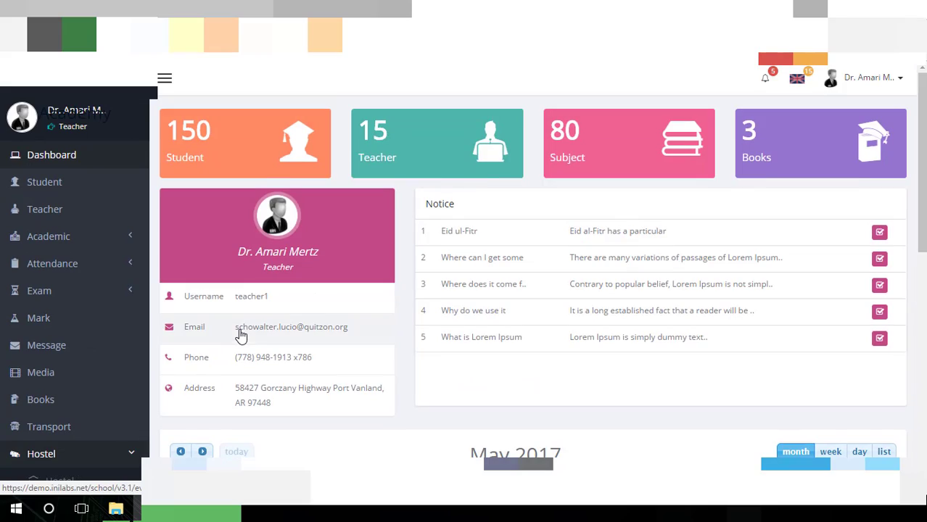
click(892, 79)
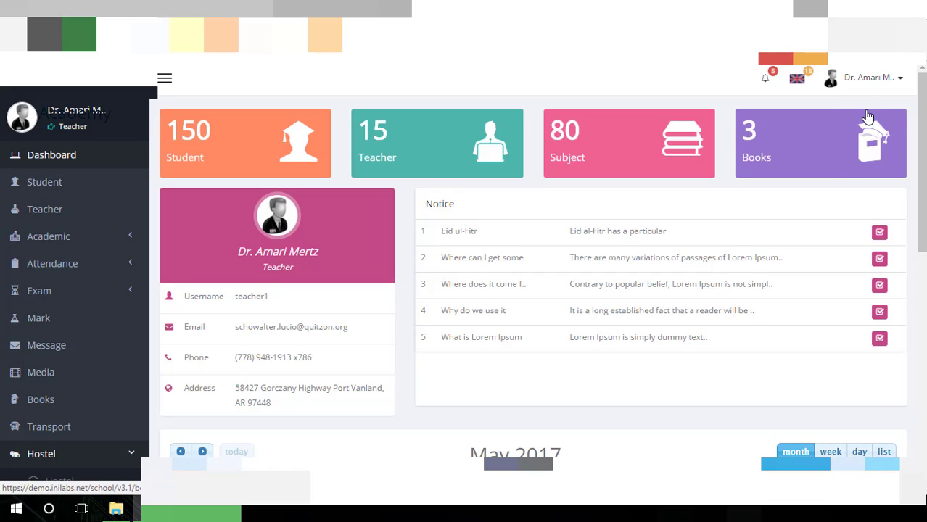
click(897, 79)
click(813, 167)
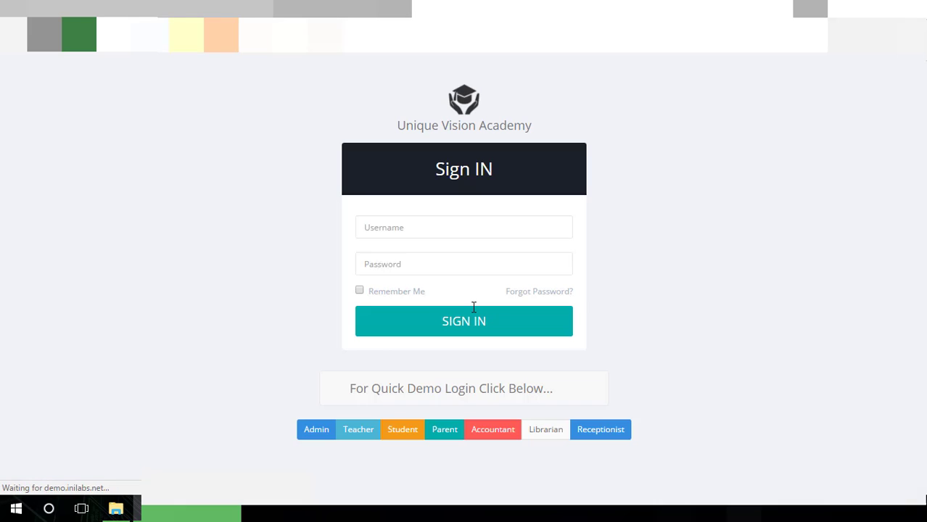
Sign in with the Student quick-demo account
click(403, 430)
click(459, 327)
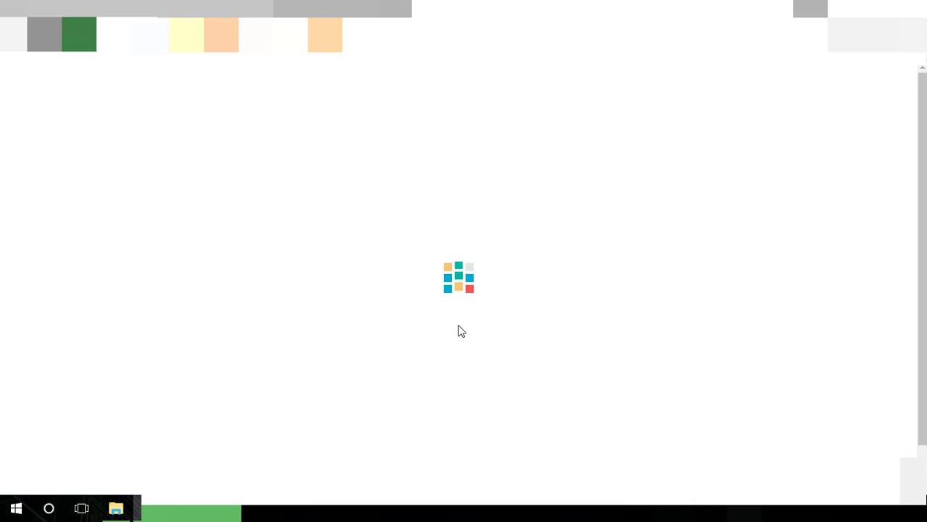
scroll(382, 321, down, 3)
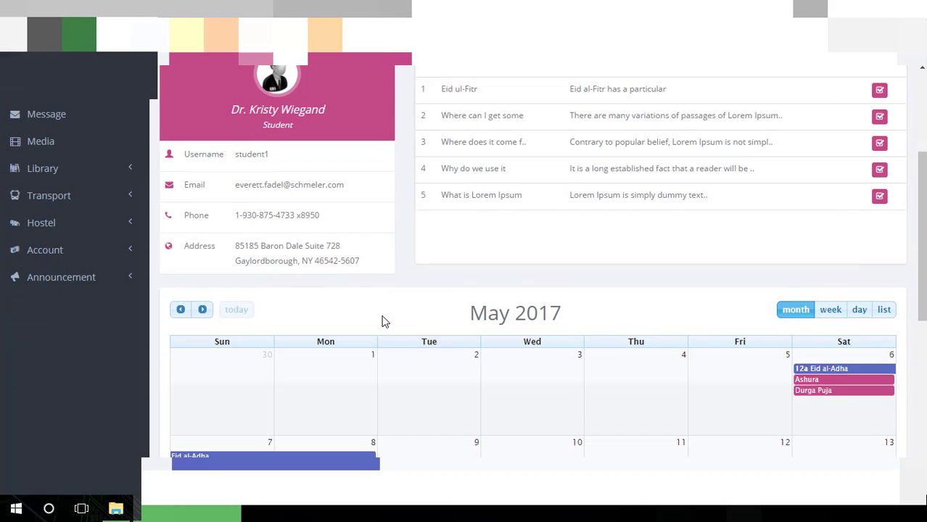
scroll(196, 313, up, 3)
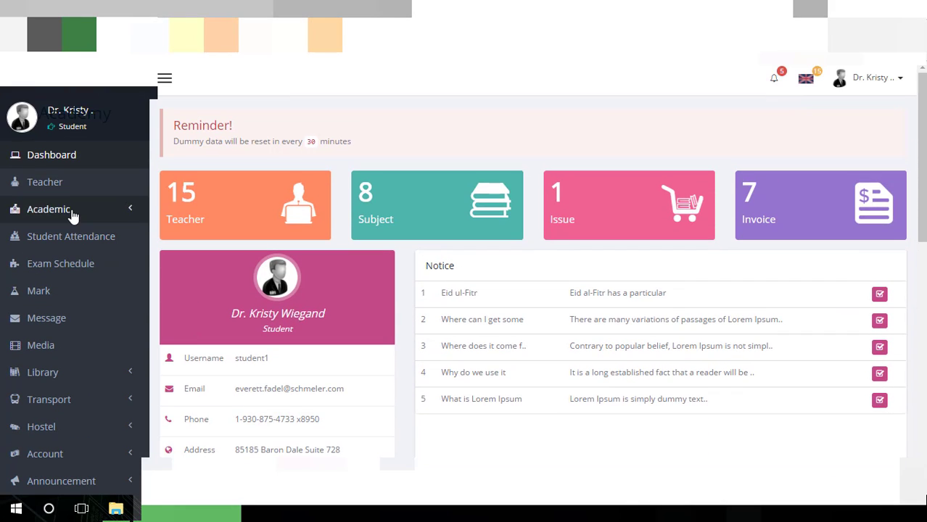
View the Teacher list and the Library > Member profile, then log the student out
click(40, 192)
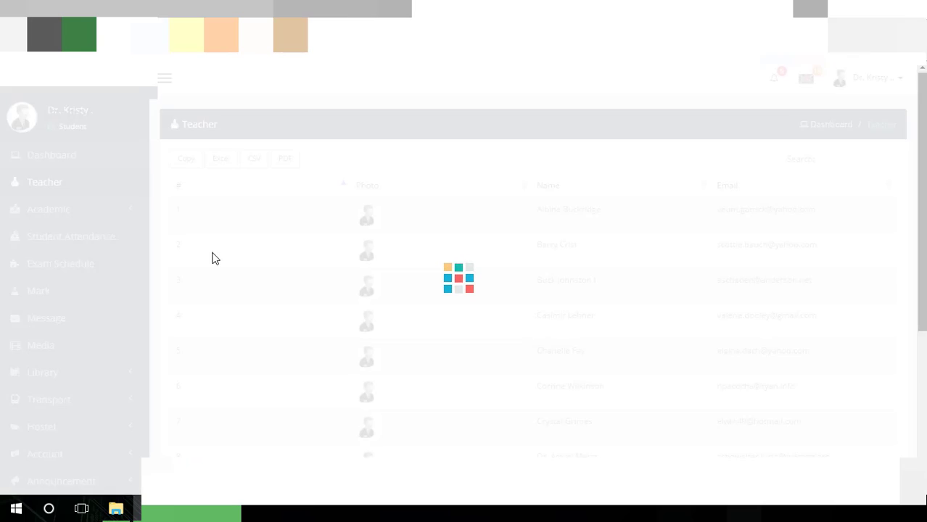
scroll(356, 276, down, 1)
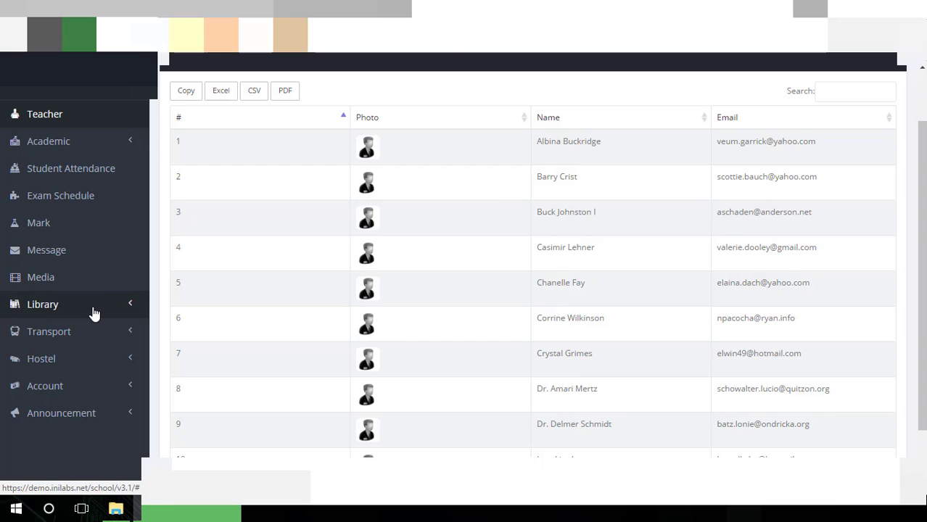
click(113, 332)
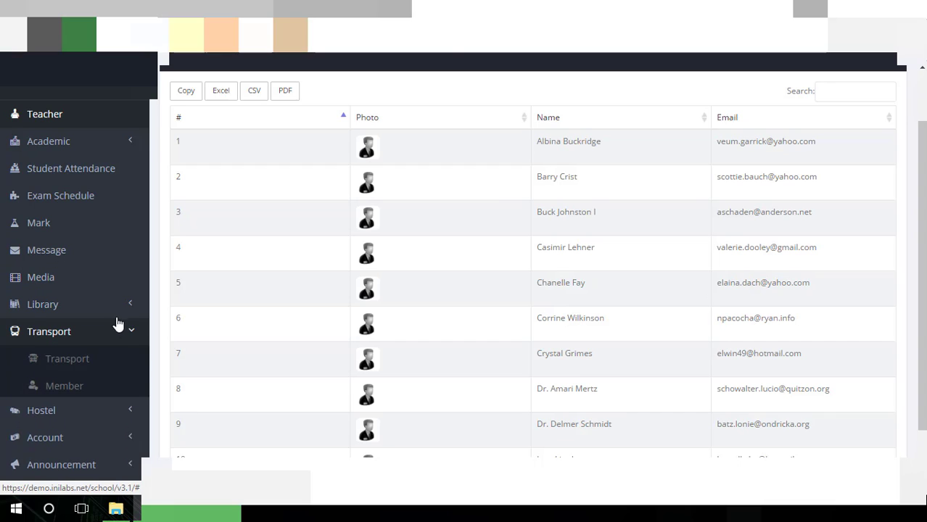
click(127, 309)
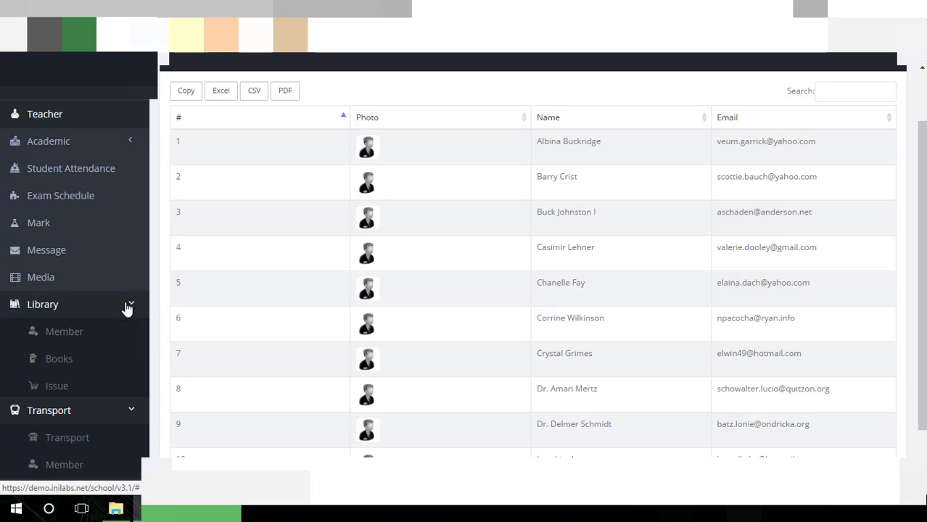
click(106, 340)
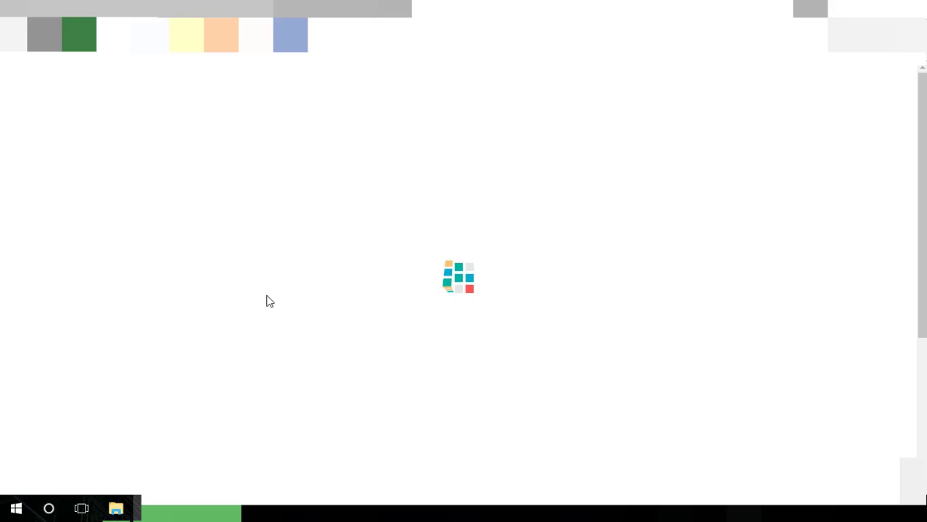
scroll(380, 306, down, 3)
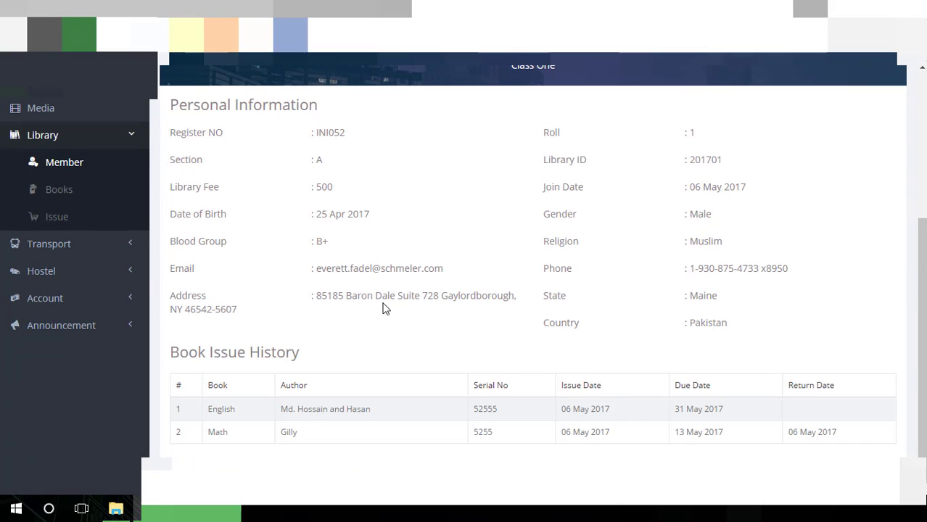
scroll(385, 308, up, 3)
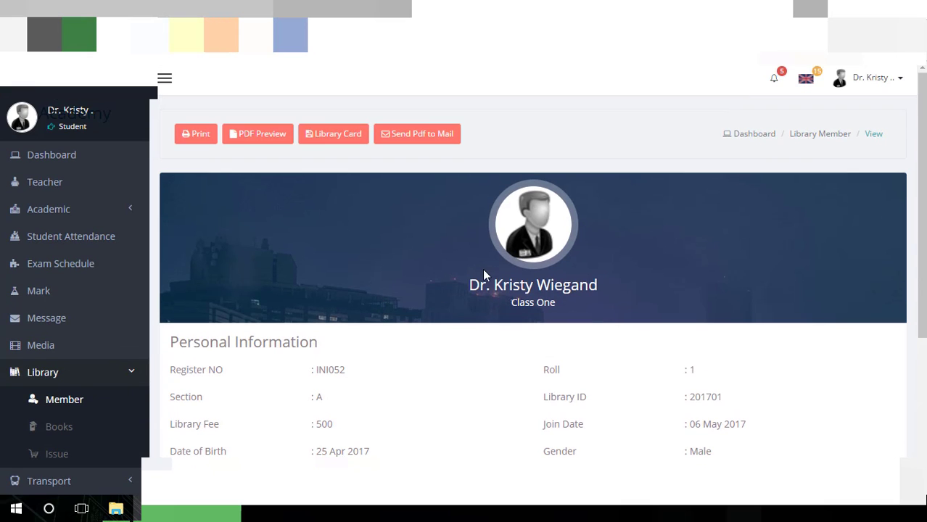
click(897, 85)
click(822, 174)
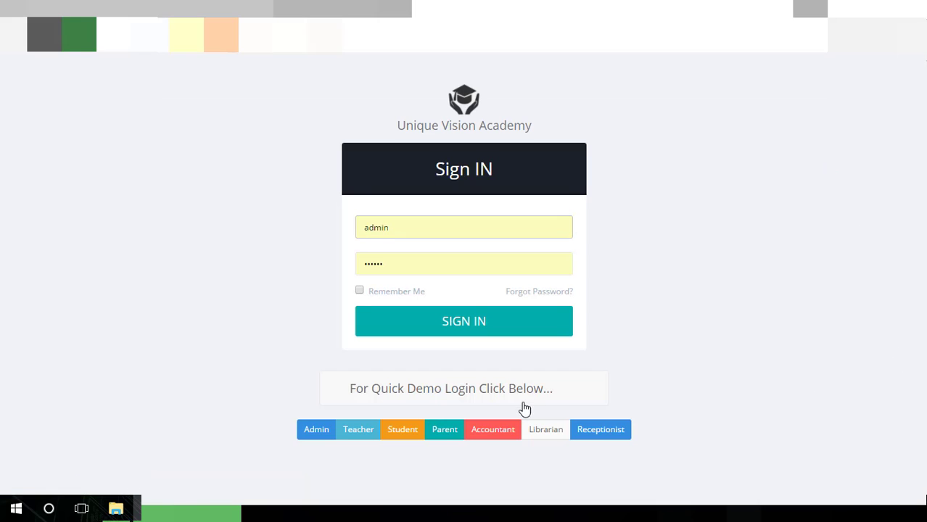
Sign in with the Parent quick-demo account, browse its dashboard, then log out
click(455, 433)
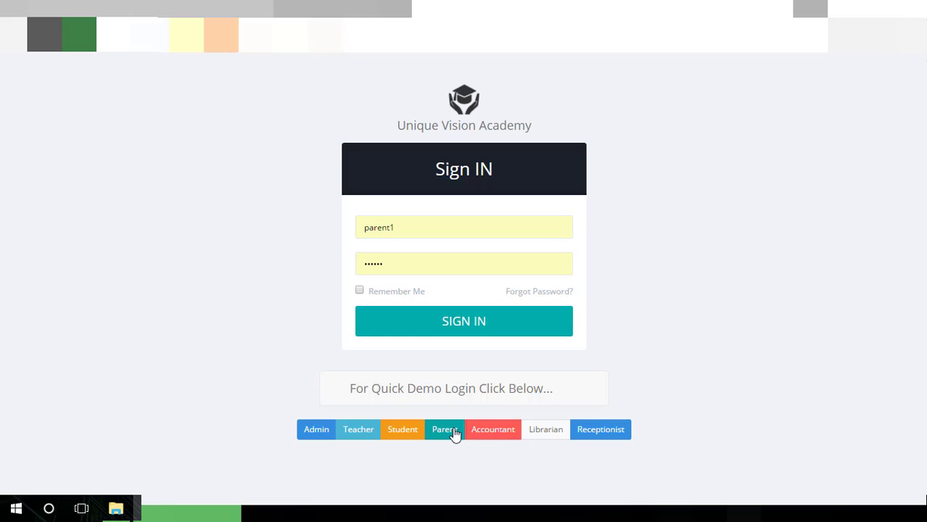
click(499, 327)
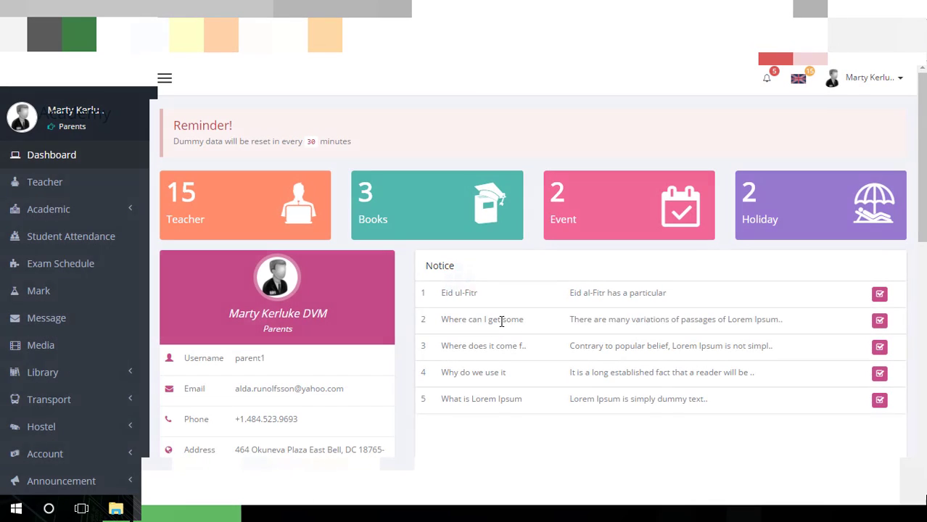
scroll(501, 320, down, 4)
scroll(501, 321, up, 5)
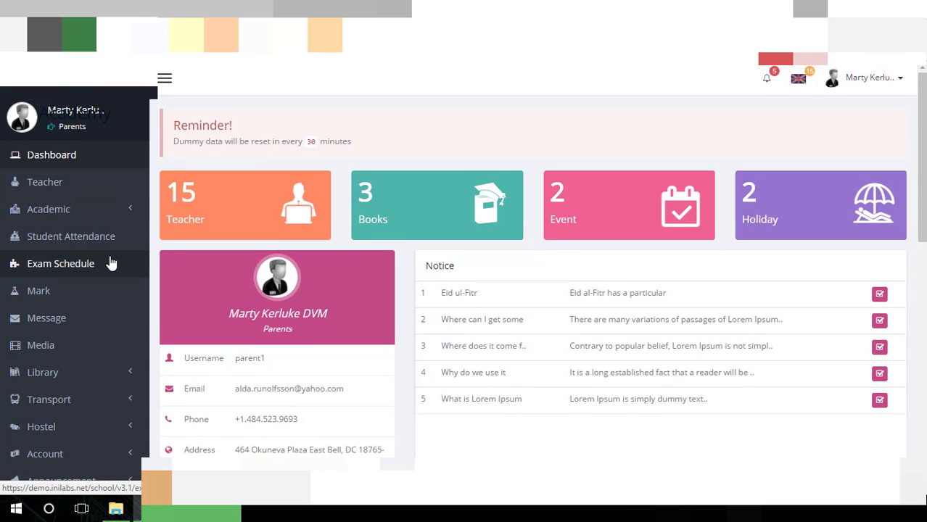
scroll(112, 263, down, 3)
scroll(112, 263, up, 2)
scroll(111, 263, up, 1)
scroll(105, 229, down, 1)
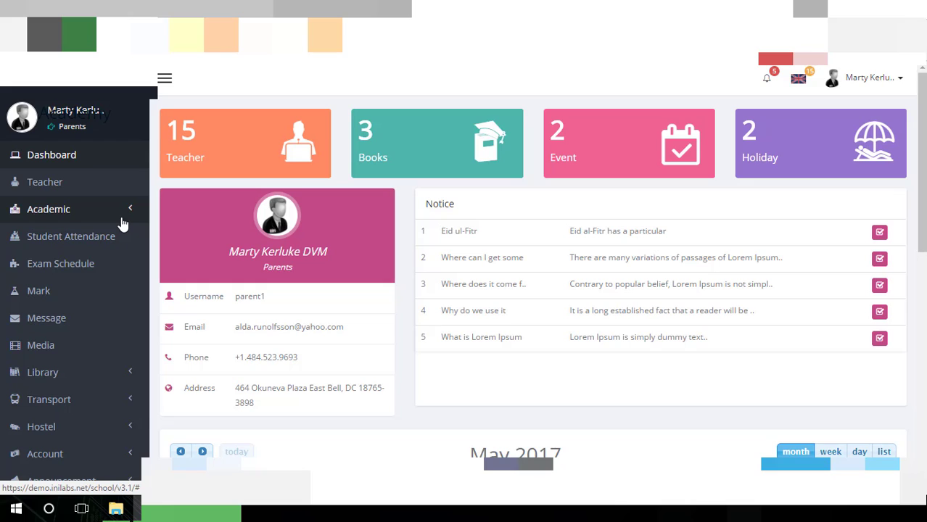
scroll(124, 230, down, 5)
scroll(730, 274, up, 5)
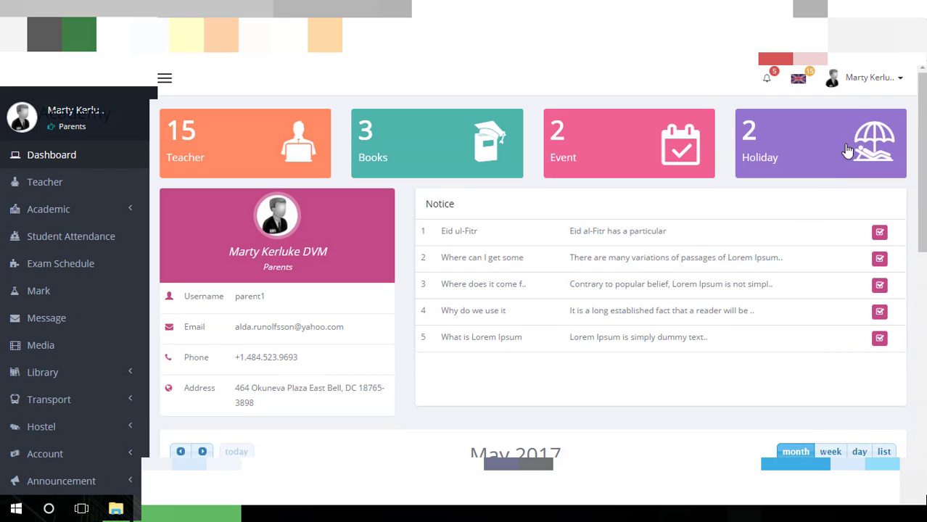
click(906, 86)
click(821, 167)
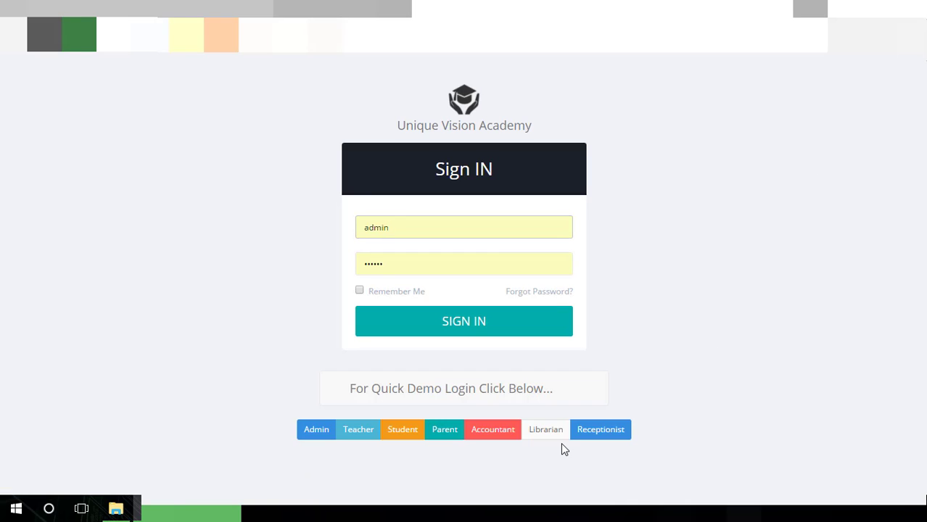
Sign in with the Accountant demo account and look over its 2017 Accounts Summary dashboard
click(488, 444)
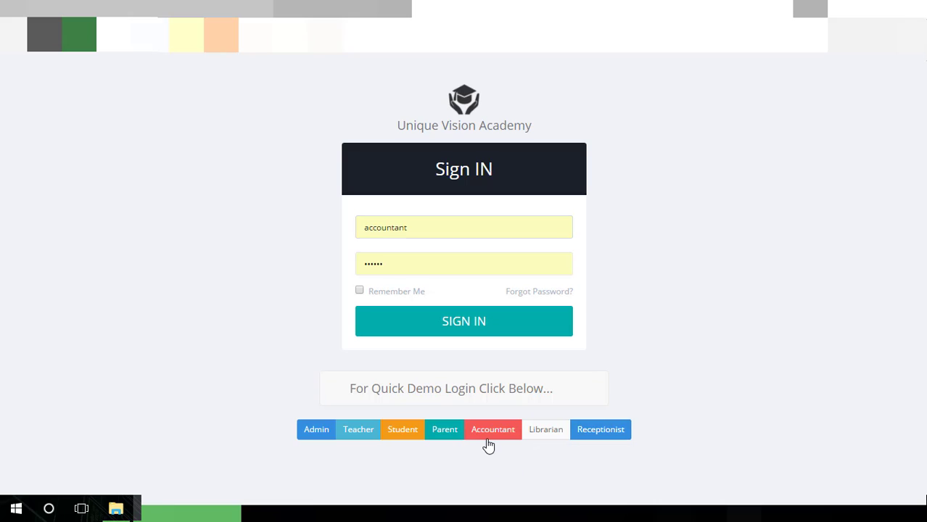
click(480, 326)
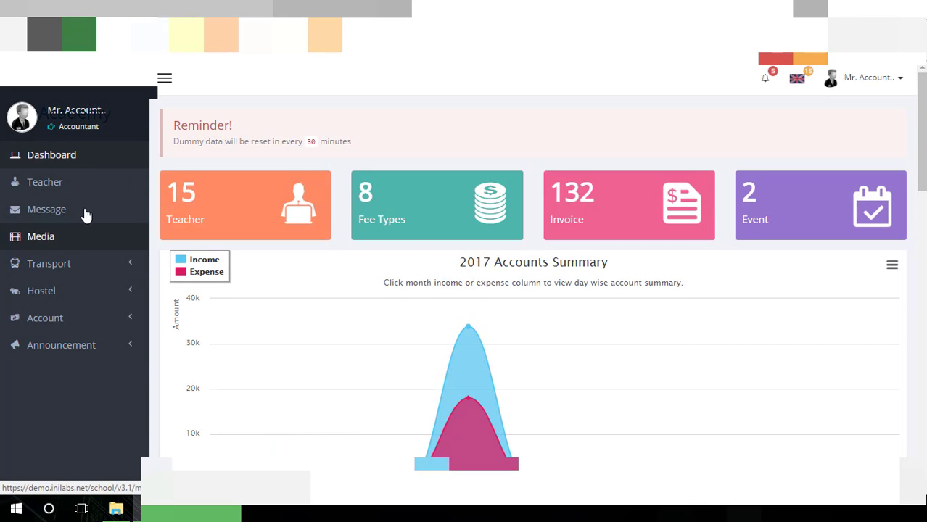
scroll(307, 276, down, 15)
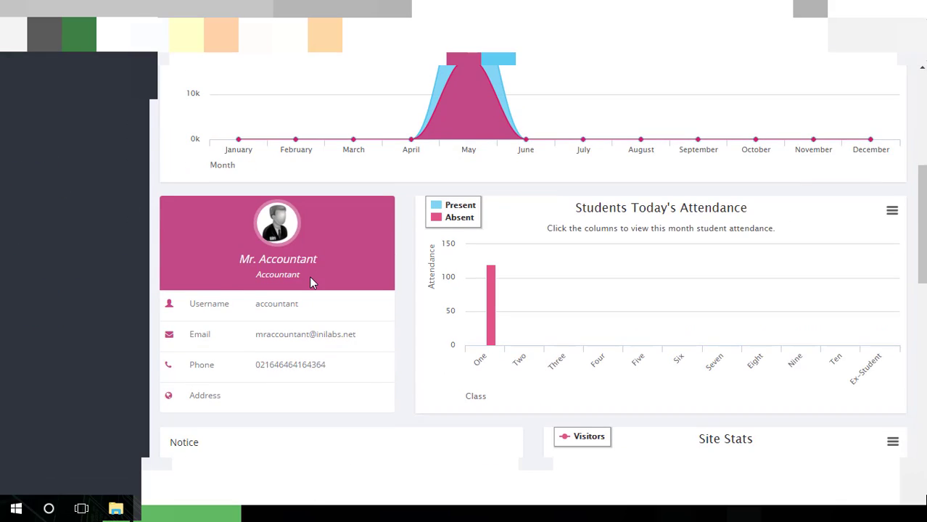
scroll(310, 283, up, 15)
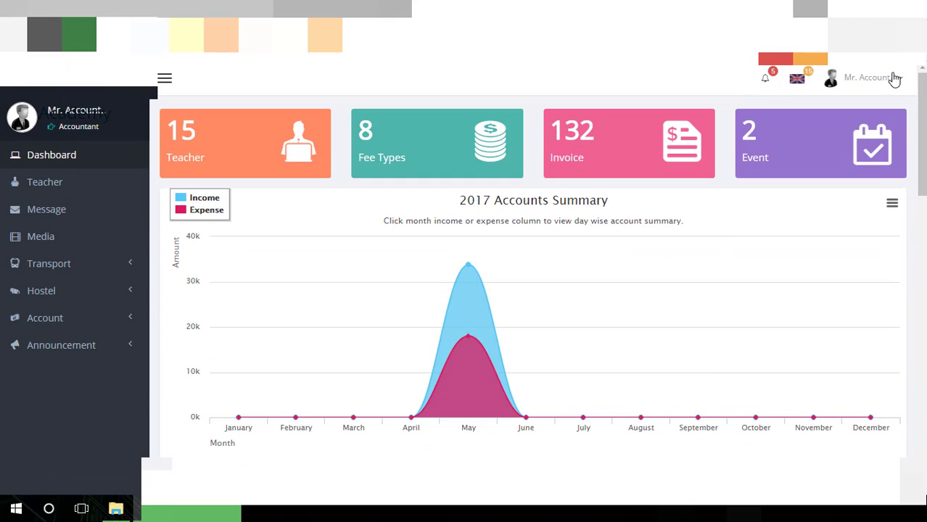
Log out of the accountant account from the user menu
click(894, 80)
click(841, 171)
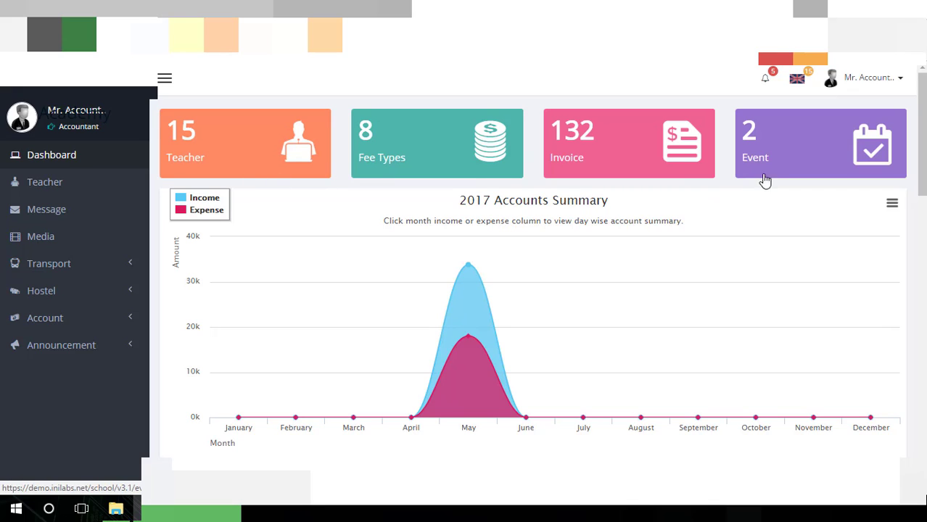
click(902, 77)
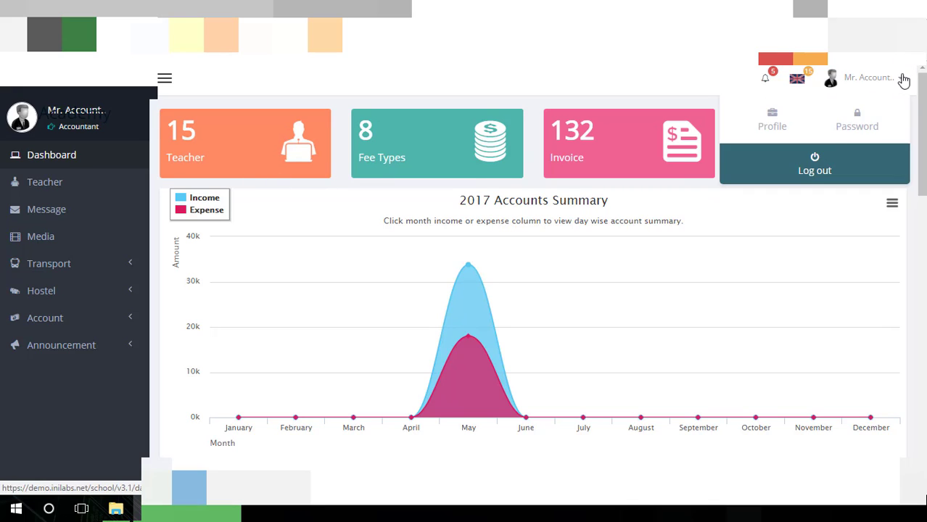
click(817, 170)
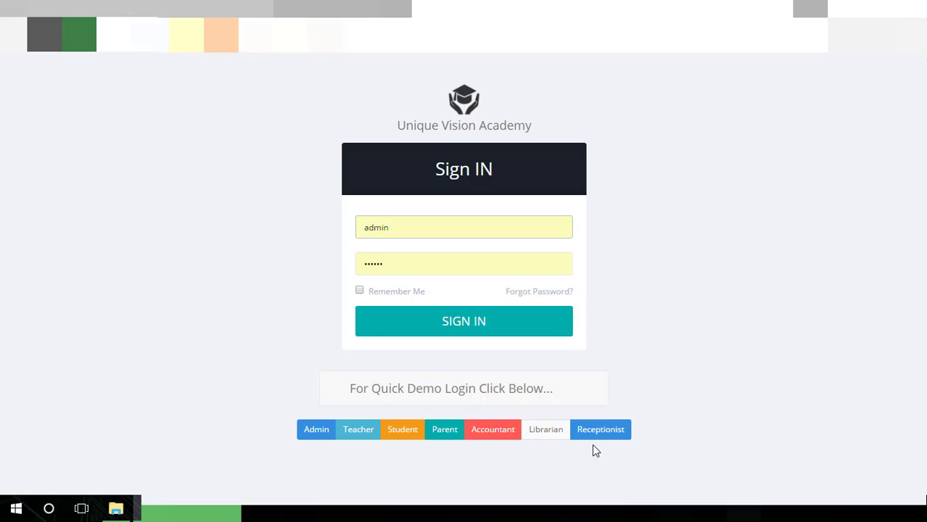
Sign in with the Librarian demo account, view its dashboard, then log out
click(556, 432)
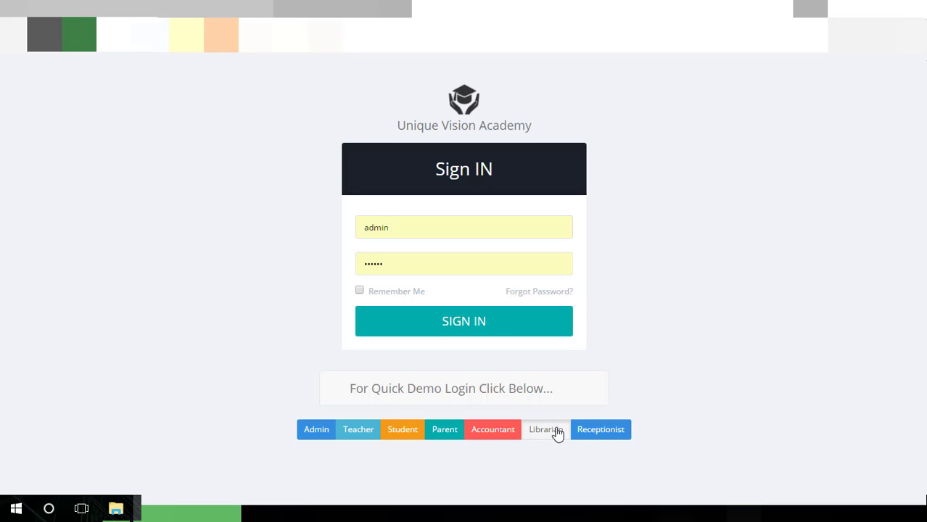
click(498, 336)
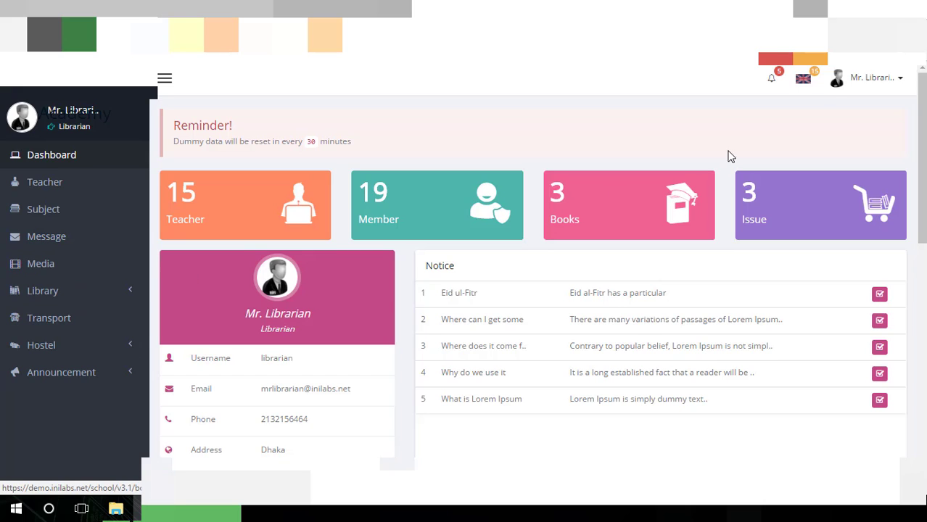
click(897, 77)
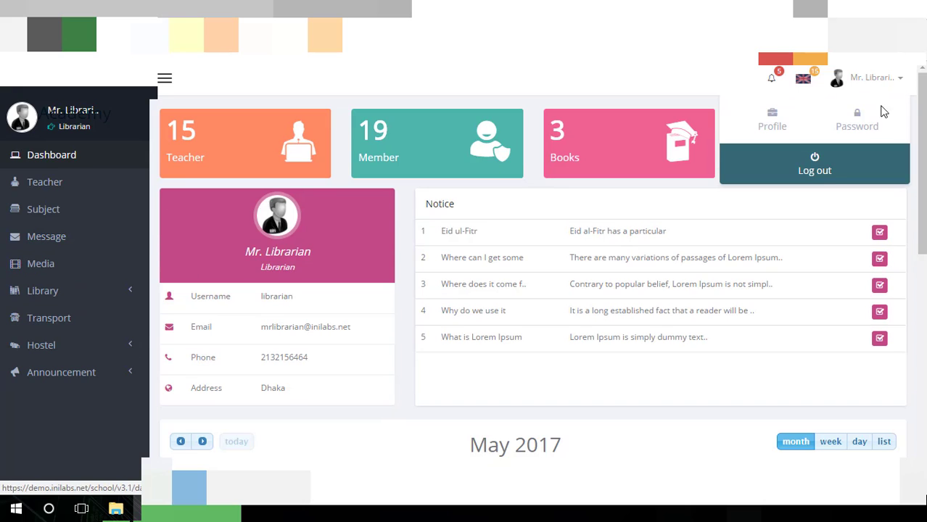
click(819, 174)
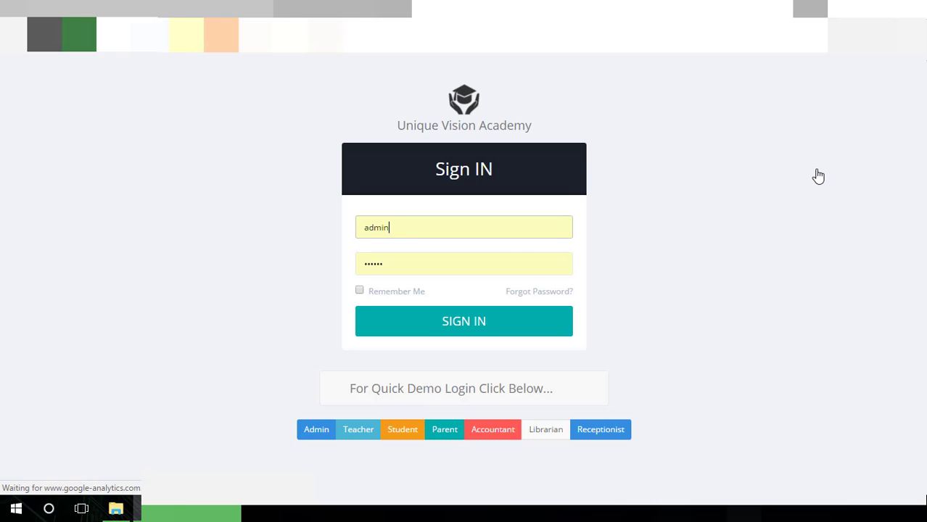
Sign in with the Receptionist demo account and scroll through its dashboard
click(590, 438)
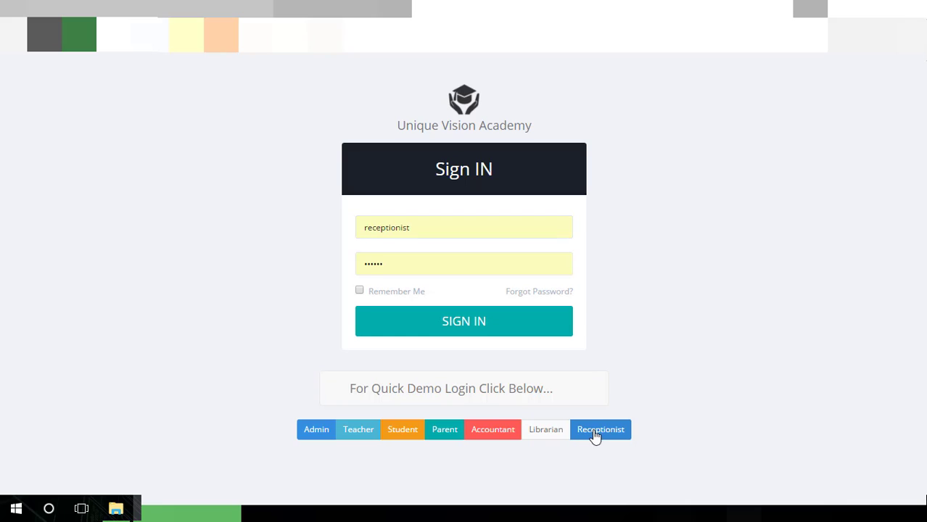
click(481, 324)
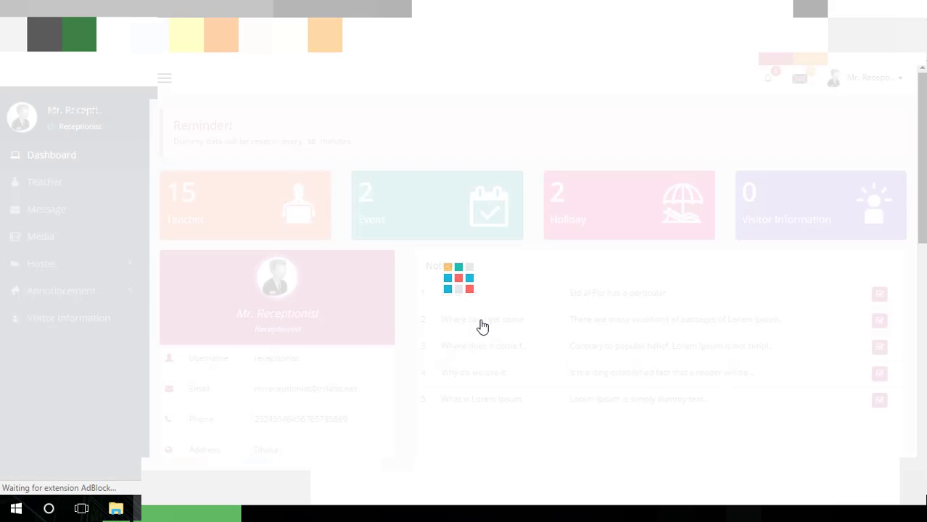
scroll(491, 234, down, 4)
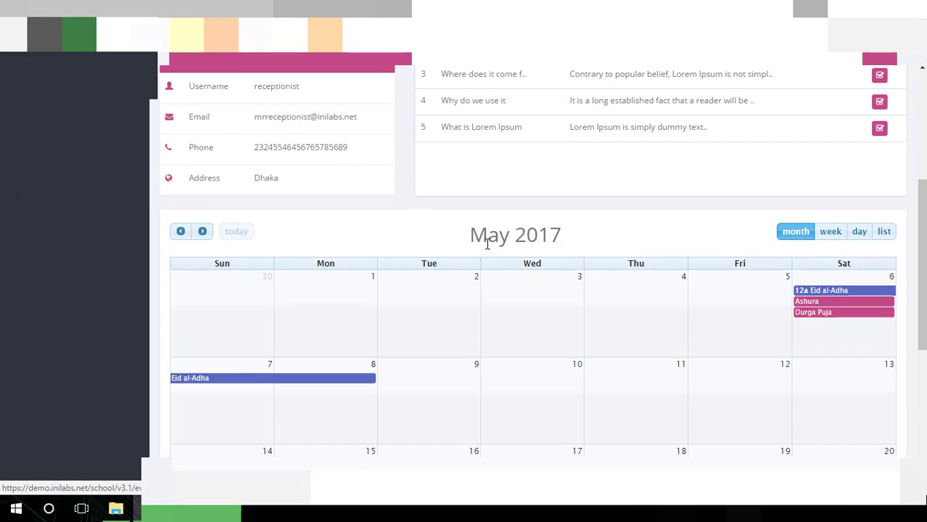
scroll(486, 242, up, 4)
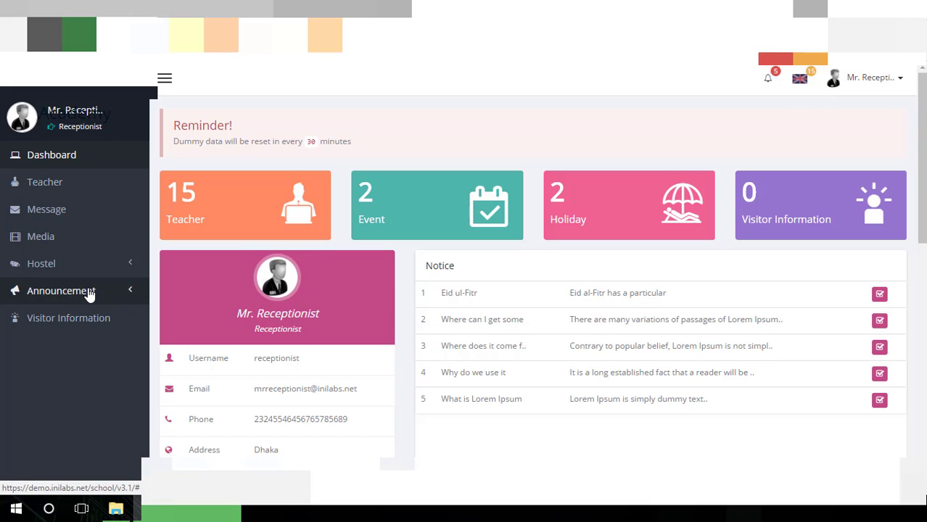
Expand the Hostel and Announcement sidebar sections, then go to the empty Message inbox
click(45, 267)
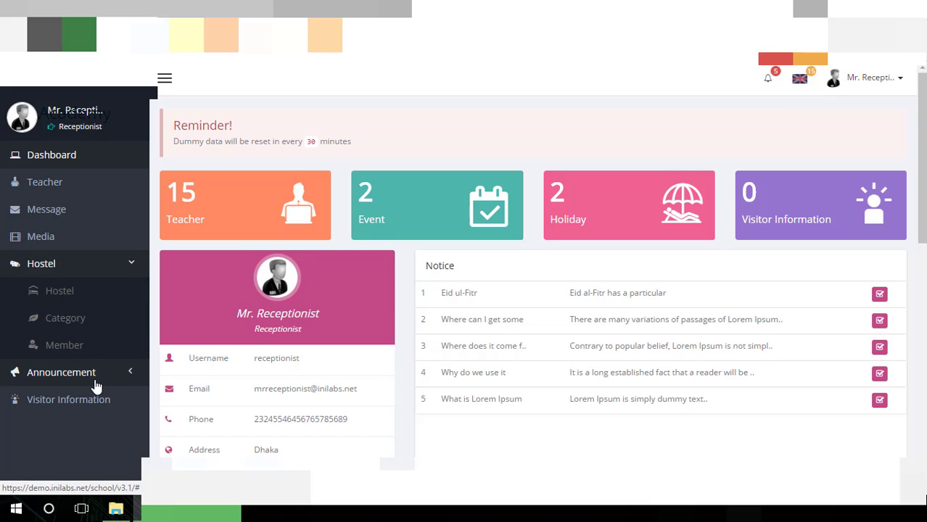
click(100, 373)
scroll(85, 389, down, 4)
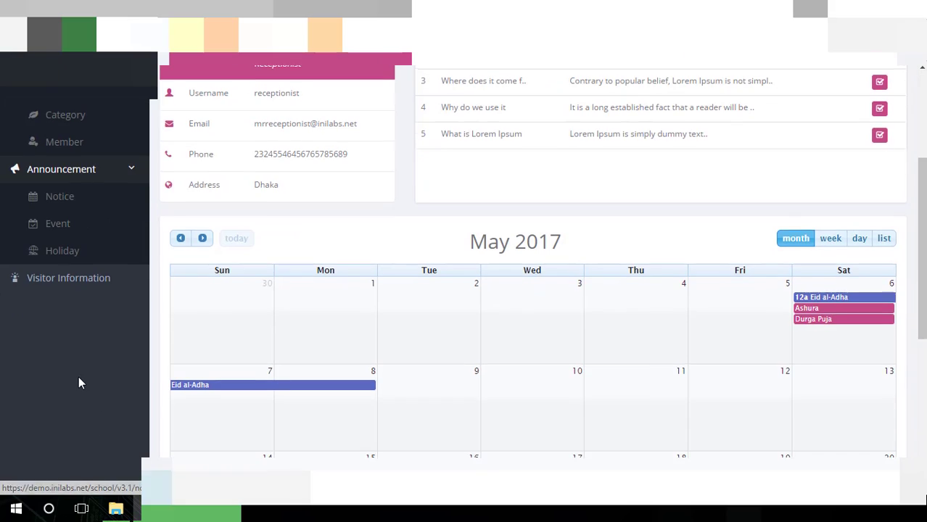
scroll(78, 377, up, 2)
scroll(65, 341, up, 2)
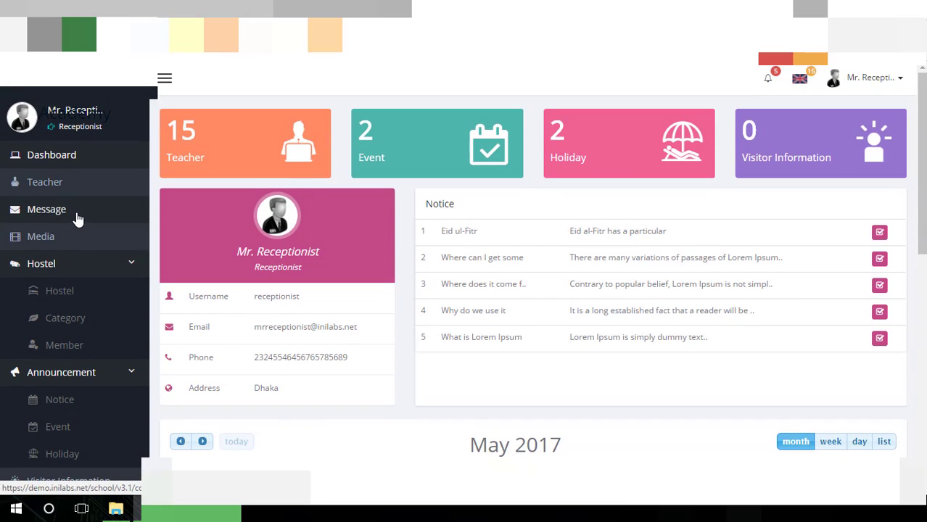
click(79, 190)
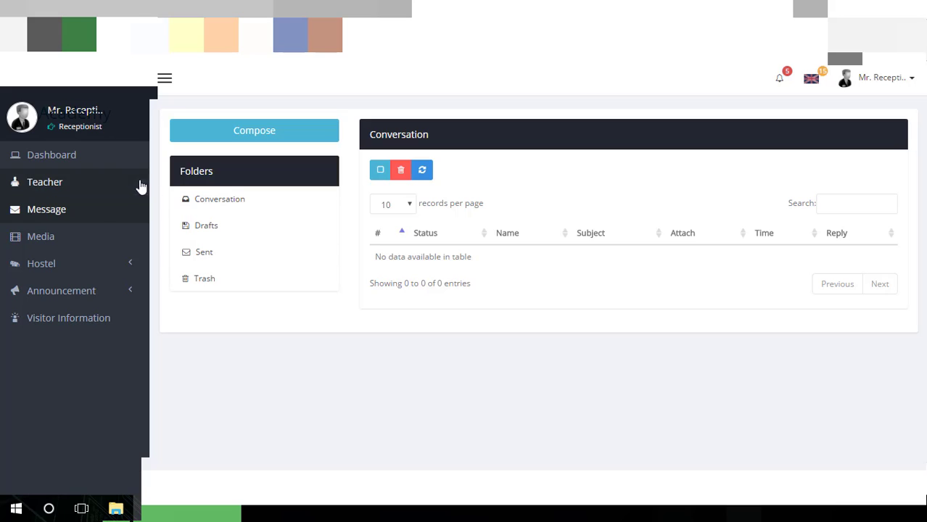
Open the receptionist's Teacher page and scroll through the 15-teacher table
click(64, 183)
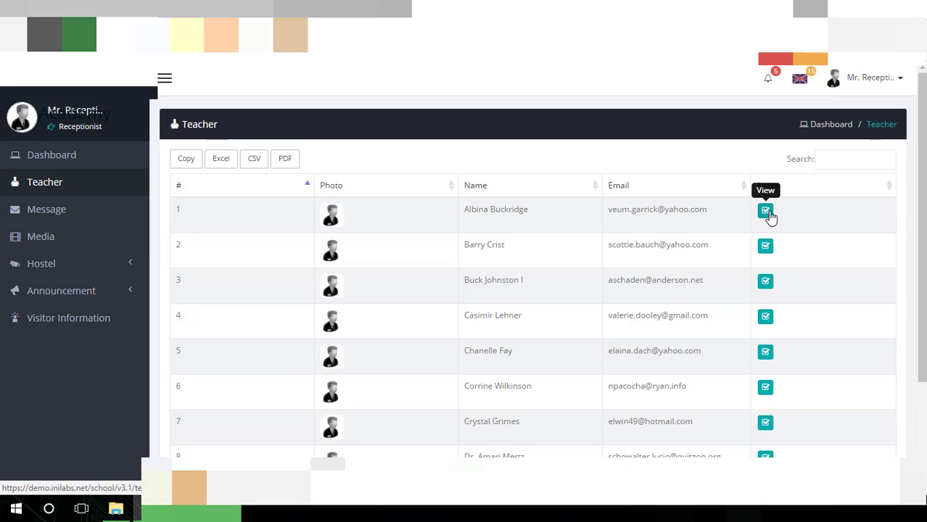
scroll(513, 254, down, 2)
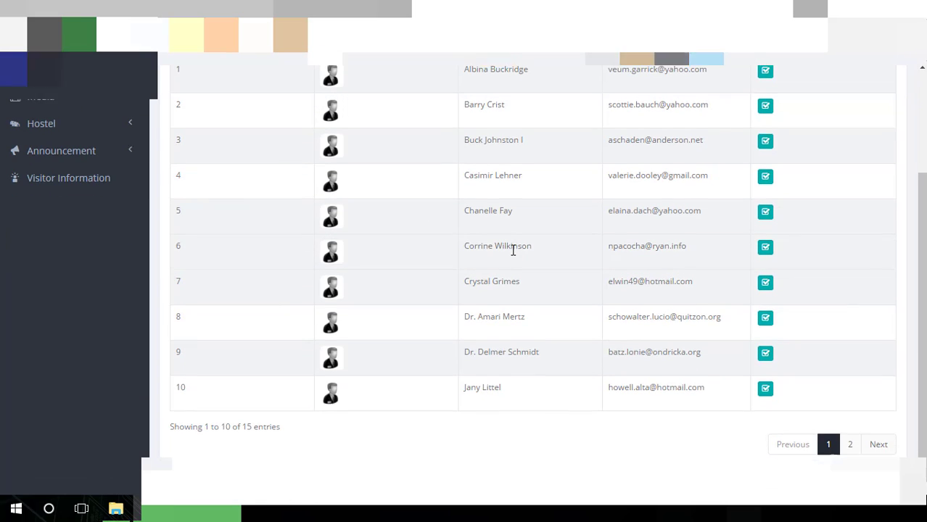
scroll(513, 250, up, 2)
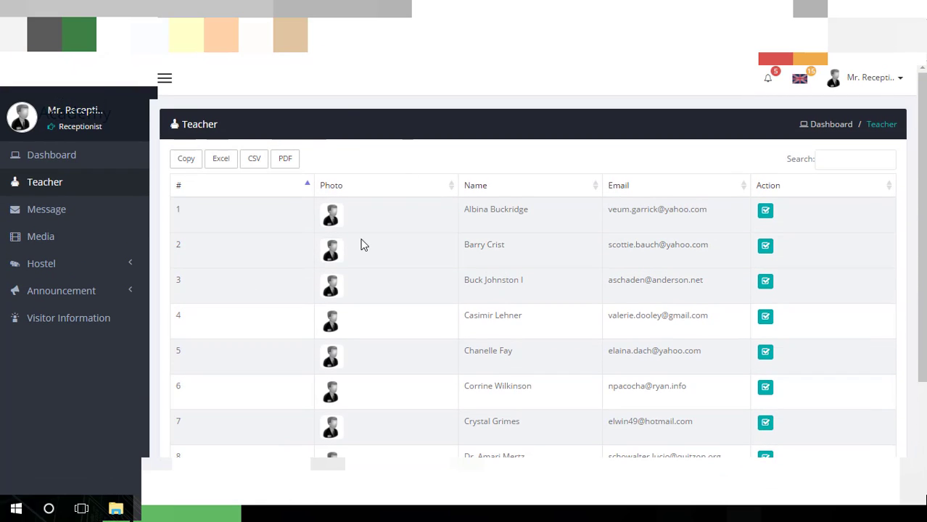
scroll(347, 286, down, 2)
scroll(347, 291, up, 2)
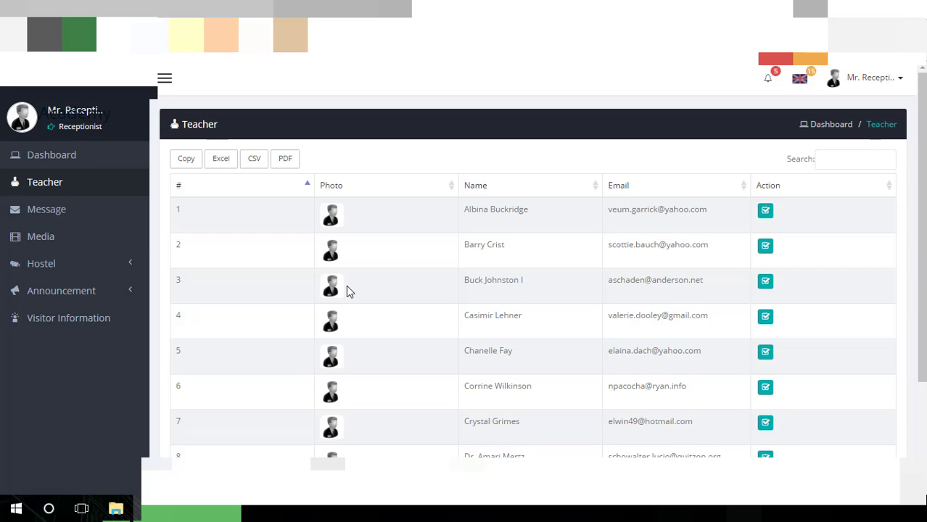
scroll(273, 335, down, 2)
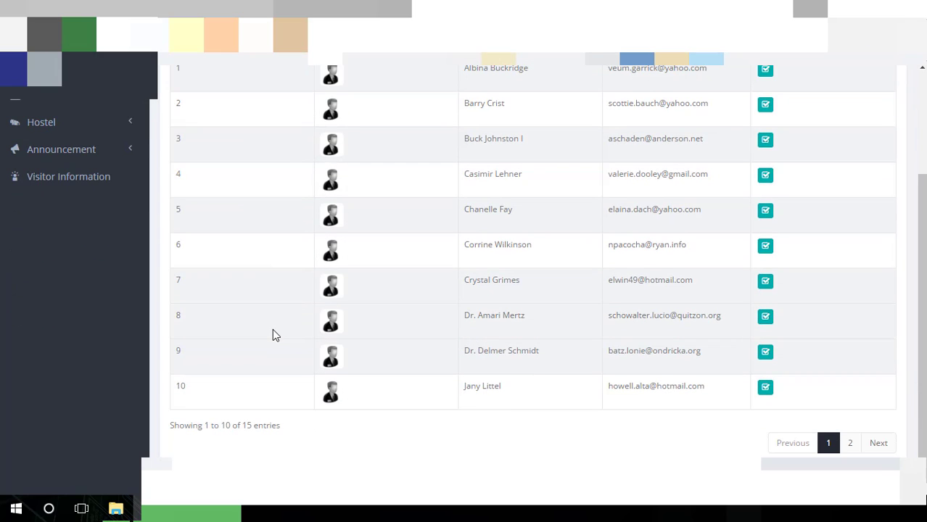
scroll(273, 330, up, 2)
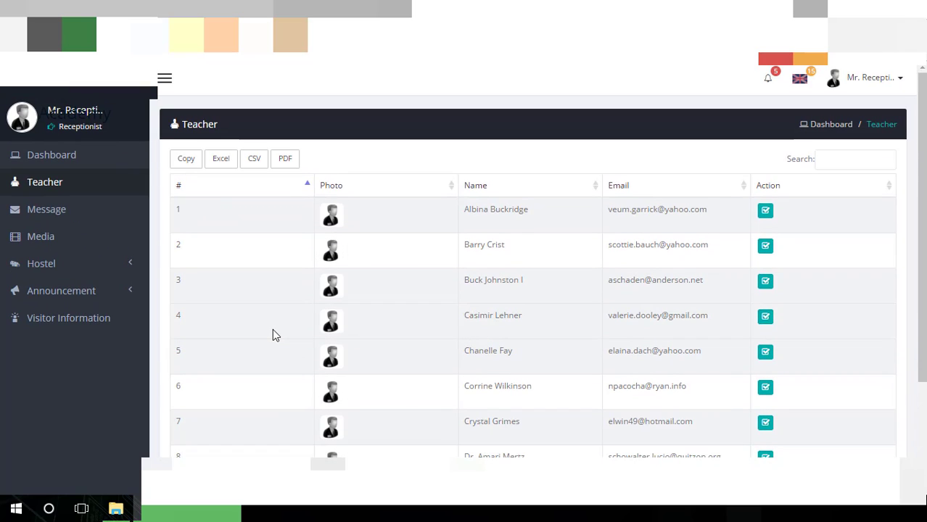